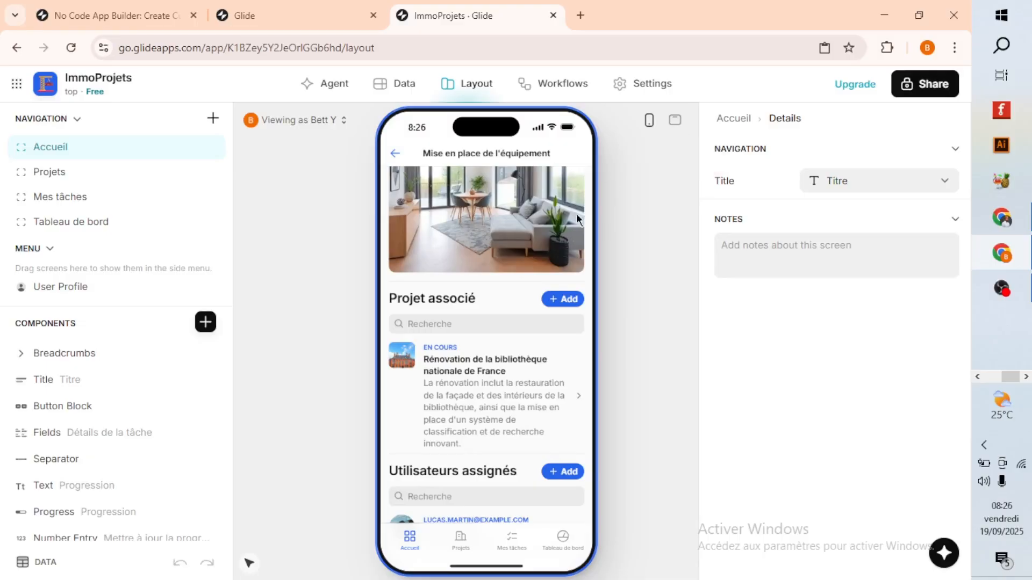
Review the "Mise en place de l'équipement" task details in a wider preview, and open the Projets page in the full-screen preview.
{"action": "scroll", "coordinate": [580, 226], "scroll_direction": "down", "scroll_amount": 1}
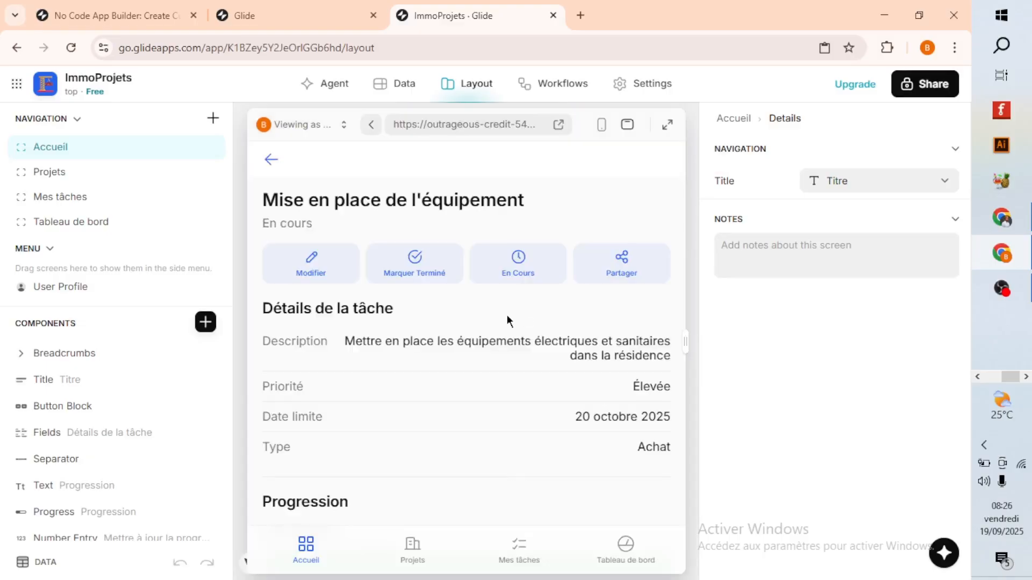
{"action": "scroll", "coordinate": [407, 412], "scroll_direction": "down", "scroll_amount": 3}
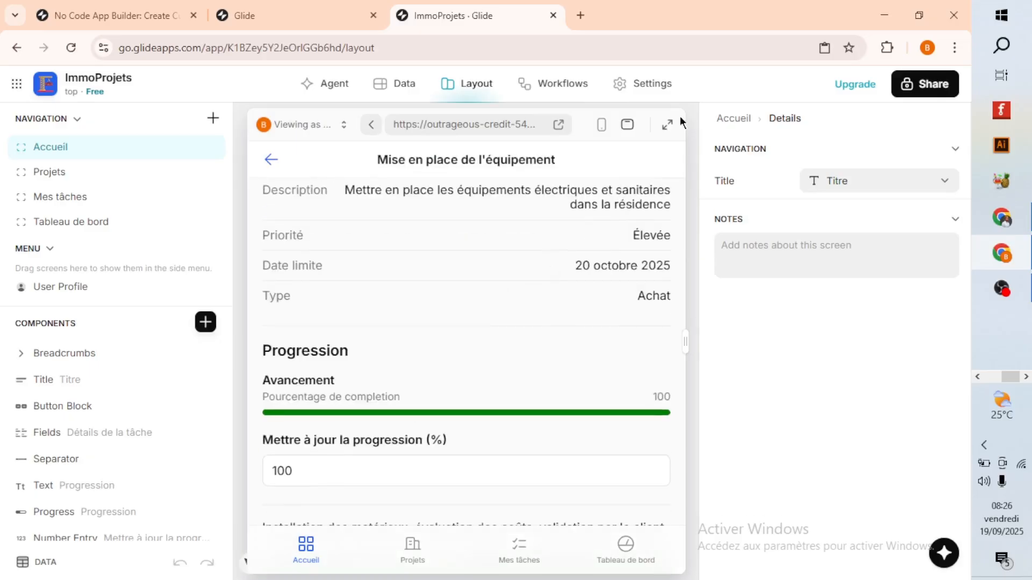
{"action": "left_click", "coordinate": [667, 125]}
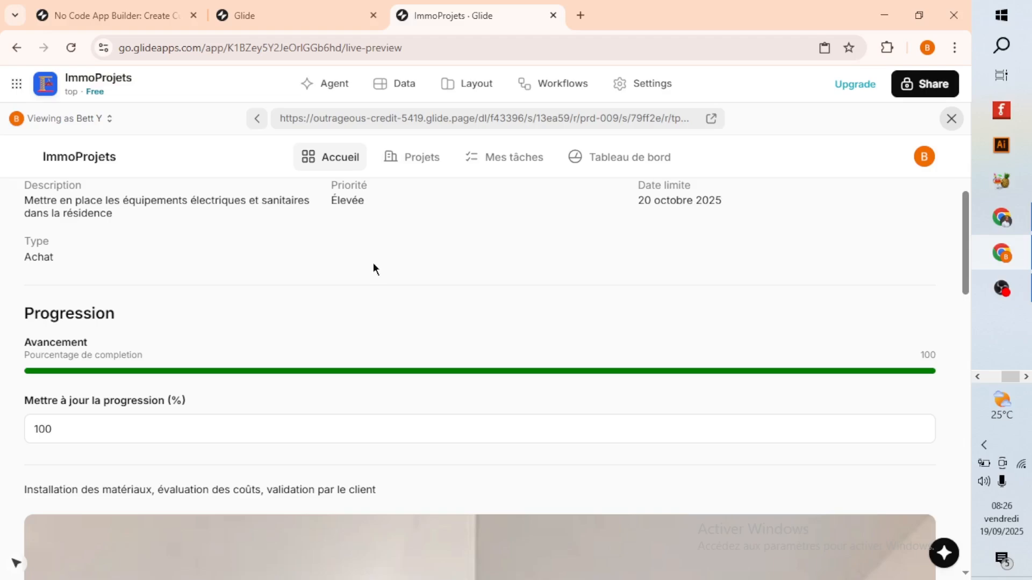
{"action": "left_click", "coordinate": [413, 159]}
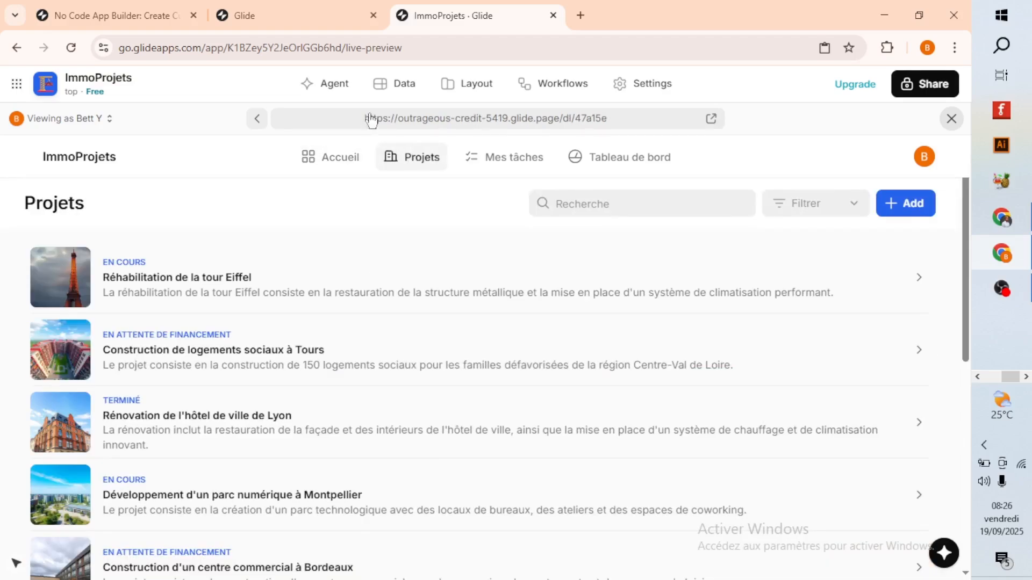
Look over the ImmoProjets Agent, Data and Layout sections, closing the assistant chat over the Projets table.
{"action": "left_click", "coordinate": [322, 88]}
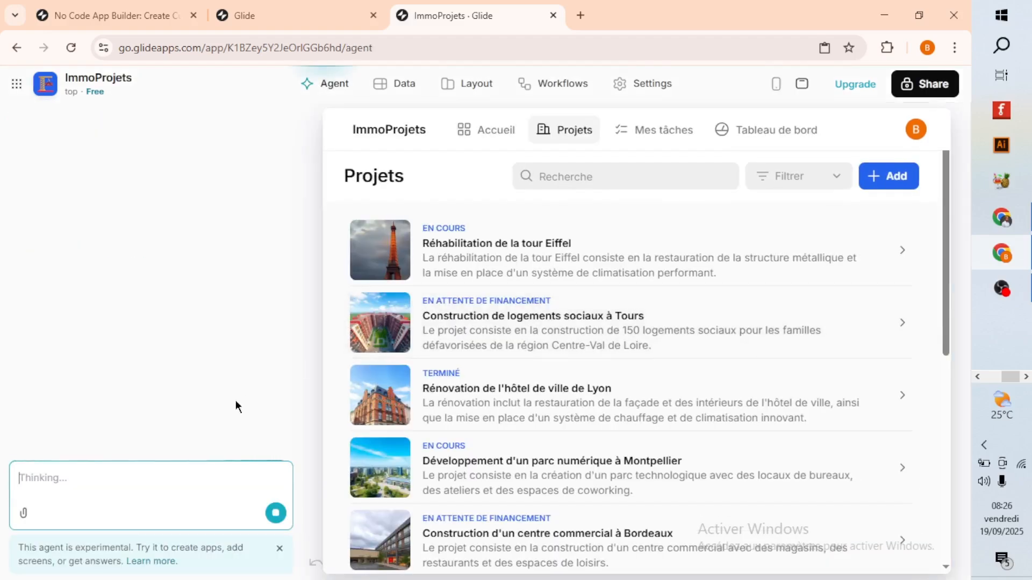
{"action": "left_click", "coordinate": [397, 86]}
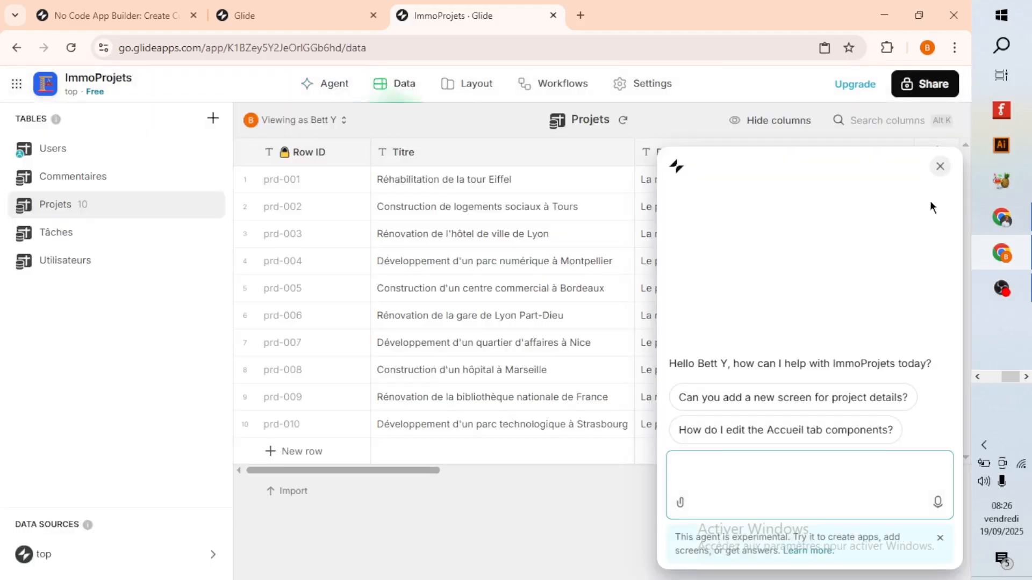
{"action": "left_click", "coordinate": [940, 166]}
{"action": "left_click", "coordinate": [456, 92]}
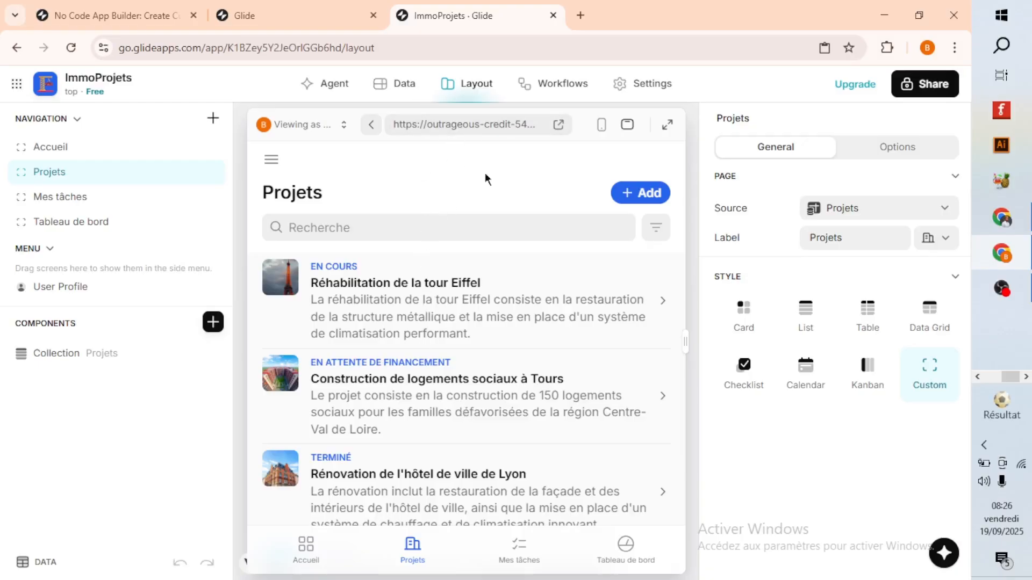
{"action": "left_click", "coordinate": [325, 87]}
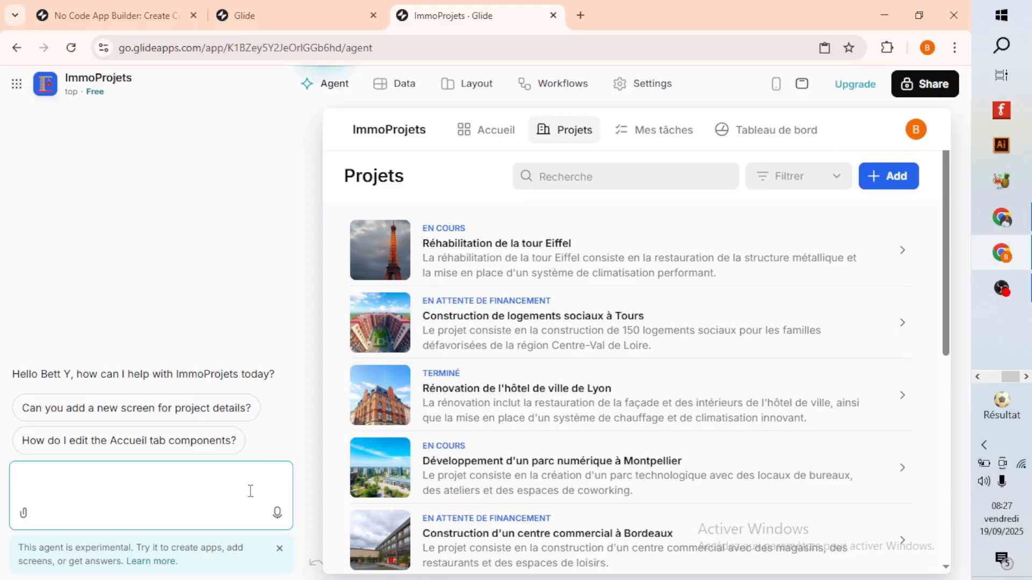
{"action": "left_click", "coordinate": [445, 89]}
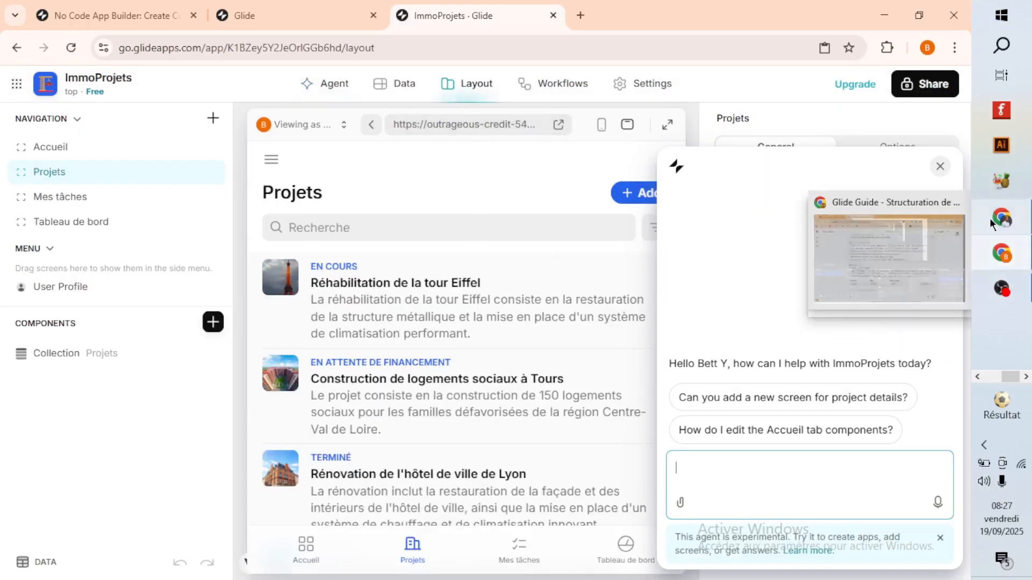
Switch to the ChatGPT conversation, read through the real-estate project management app prompt, and return to Glide.
{"action": "left_click", "coordinate": [1006, 221]}
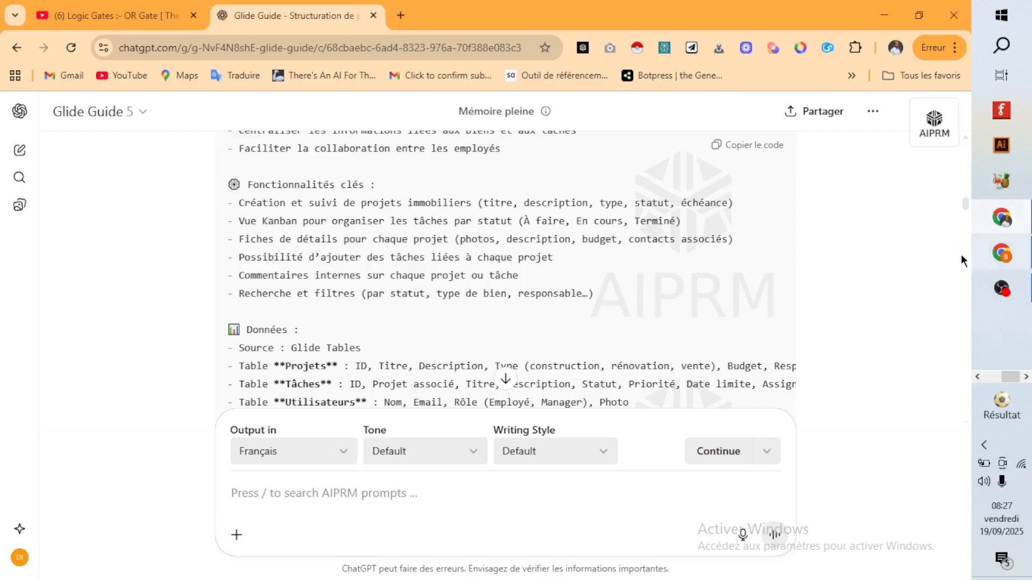
{"action": "scroll", "coordinate": [498, 318], "scroll_direction": "up", "scroll_amount": 3}
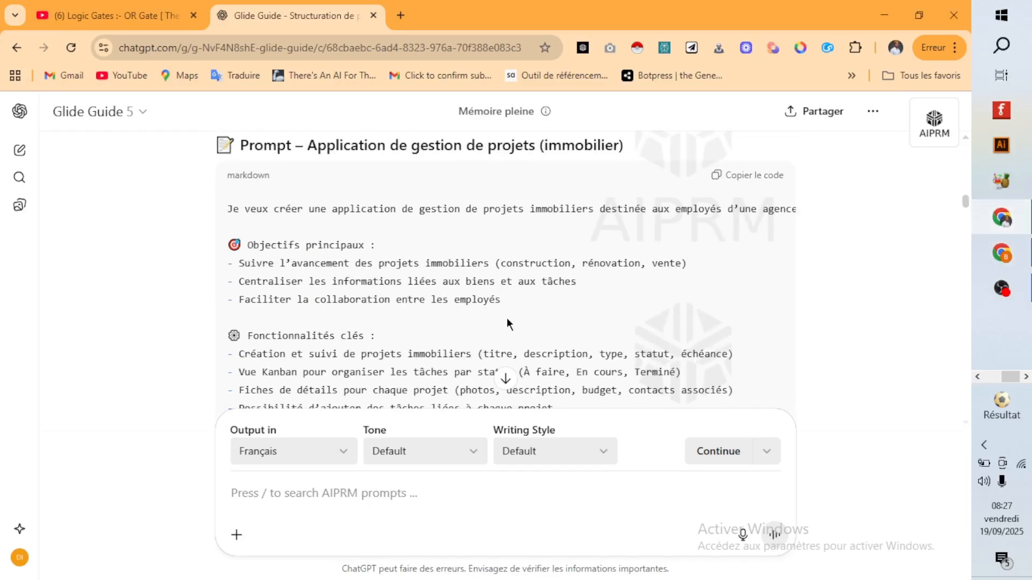
{"action": "scroll", "coordinate": [532, 310], "scroll_direction": "down", "scroll_amount": 4}
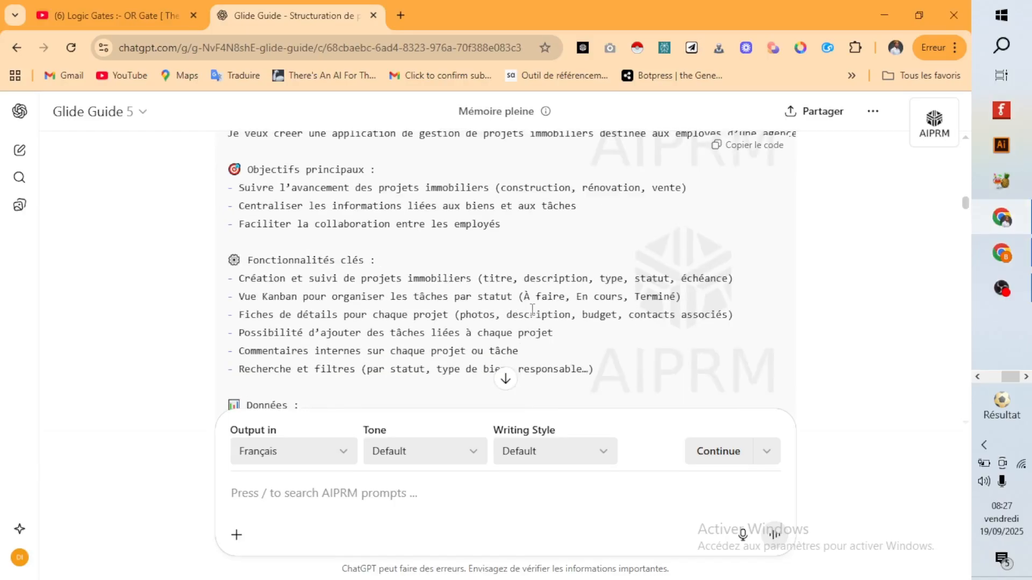
{"action": "scroll", "coordinate": [532, 311], "scroll_direction": "down", "scroll_amount": 15}
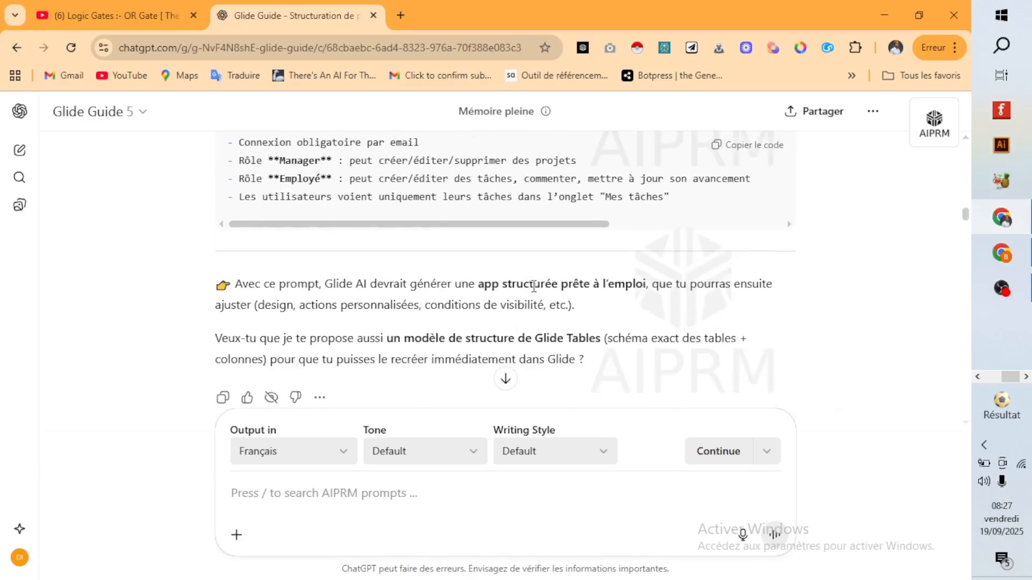
{"action": "scroll", "coordinate": [533, 286], "scroll_direction": "up", "scroll_amount": 3}
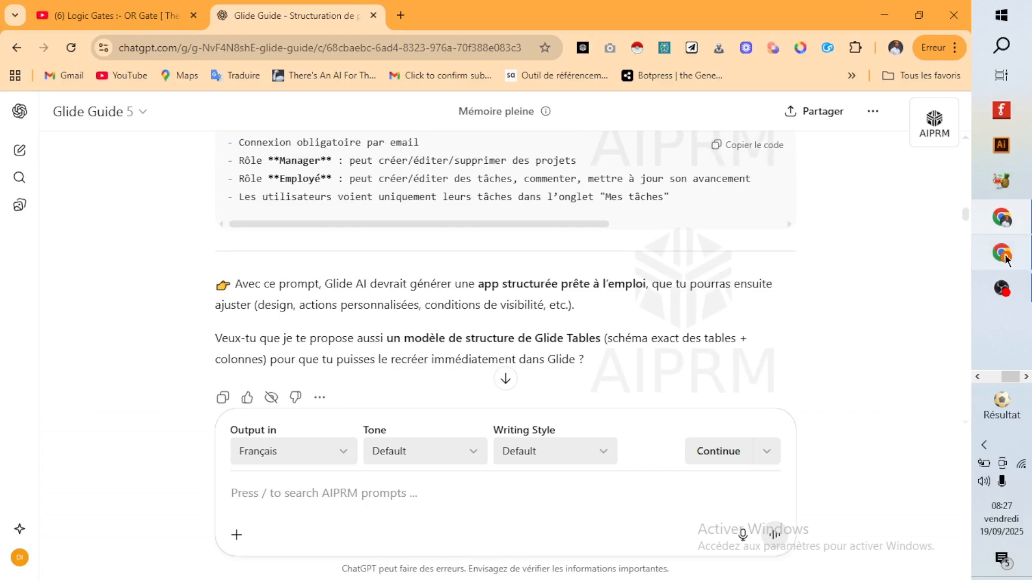
{"action": "left_click", "coordinate": [989, 259]}
Dismiss the assistant chat and review the "Rénovation de la bibliothèque nationale de France" project details from Accueil in the phone preview.
{"action": "left_click", "coordinate": [940, 166]}
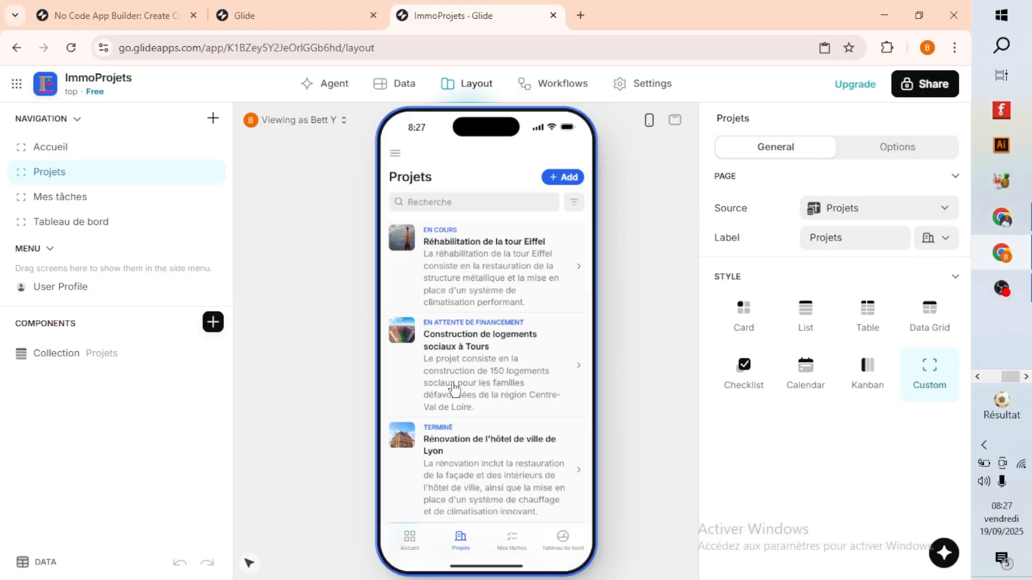
{"action": "left_click", "coordinate": [408, 540]}
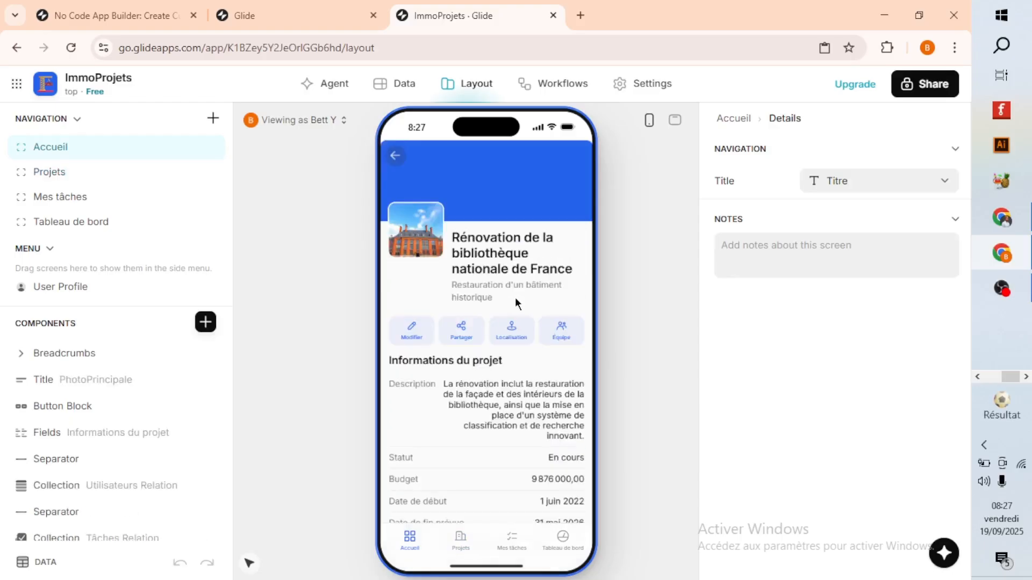
{"action": "scroll", "coordinate": [495, 411], "scroll_direction": "down", "scroll_amount": 6}
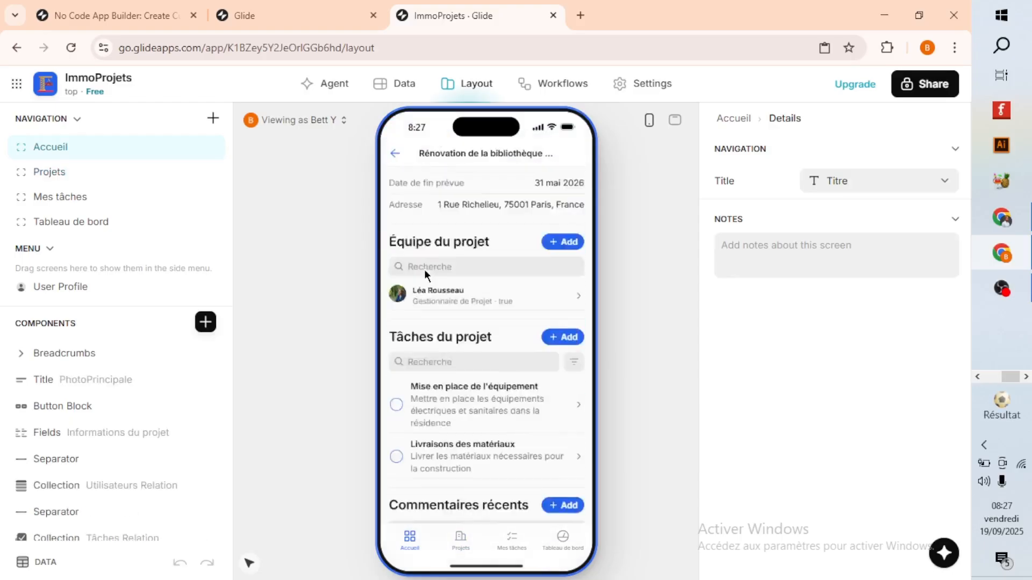
{"action": "scroll", "coordinate": [424, 270], "scroll_direction": "up", "scroll_amount": 5}
{"action": "left_click", "coordinate": [394, 155]}
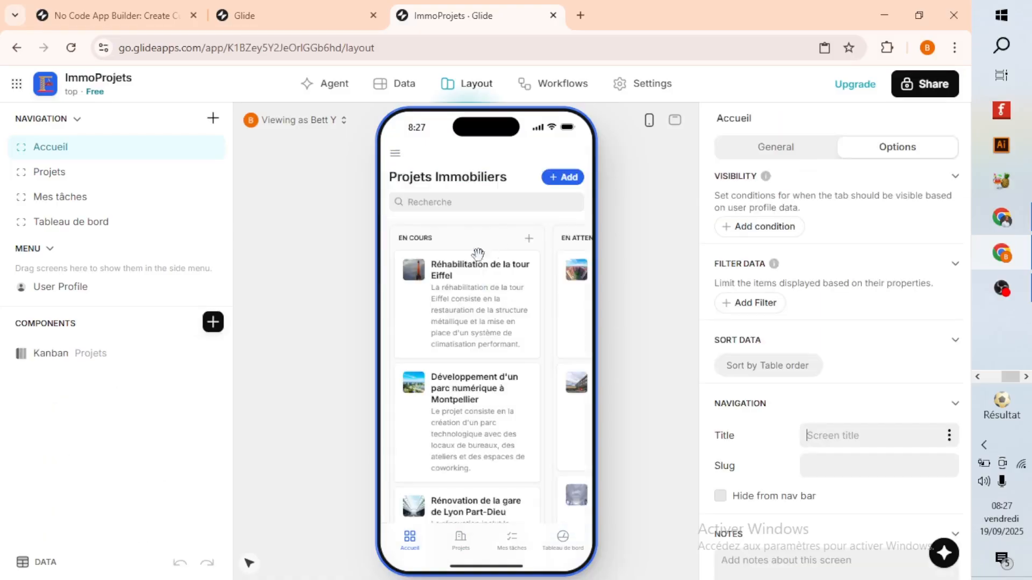
Examine the cards and columns of the Projets Immobiliers Kanban board in the phone preview.
{"action": "scroll", "coordinate": [517, 340], "scroll_direction": "down", "scroll_amount": 2}
{"action": "scroll", "coordinate": [517, 340], "scroll_direction": "down", "scroll_amount": 3}
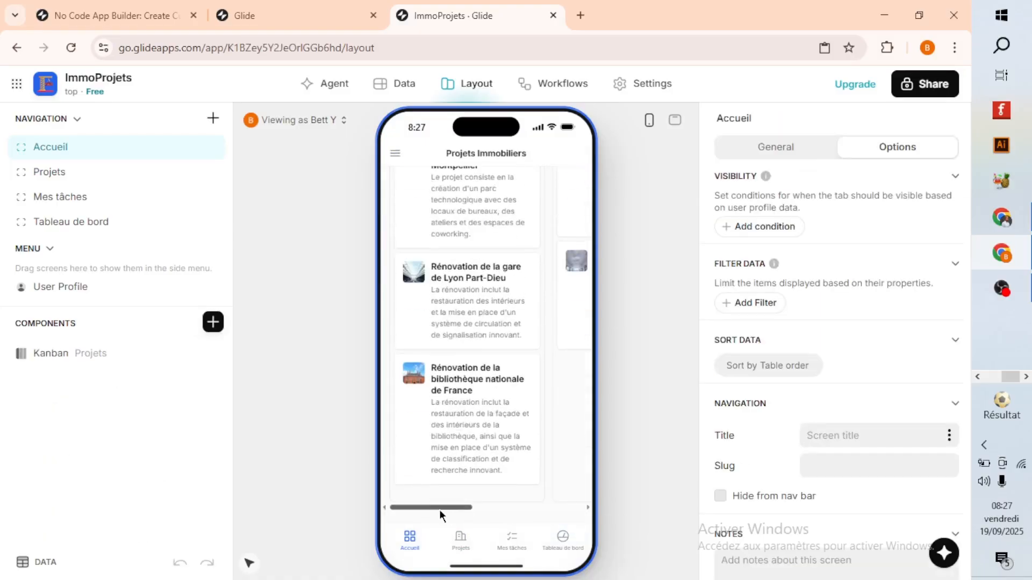
{"action": "left_click_drag", "start_coordinate": [438, 510], "coordinate": [407, 511]}
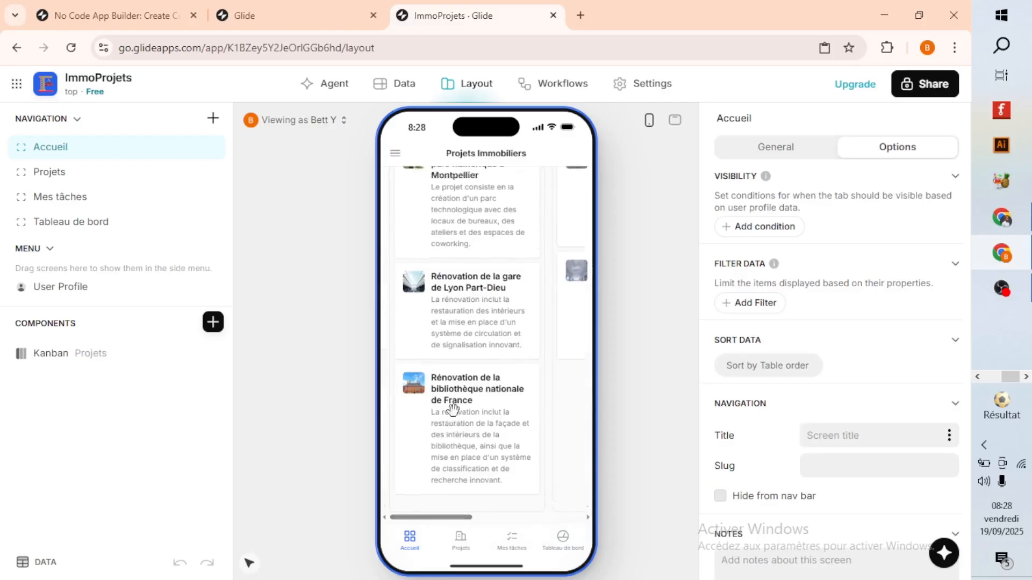
{"action": "scroll", "coordinate": [451, 406], "scroll_direction": "up", "scroll_amount": 5}
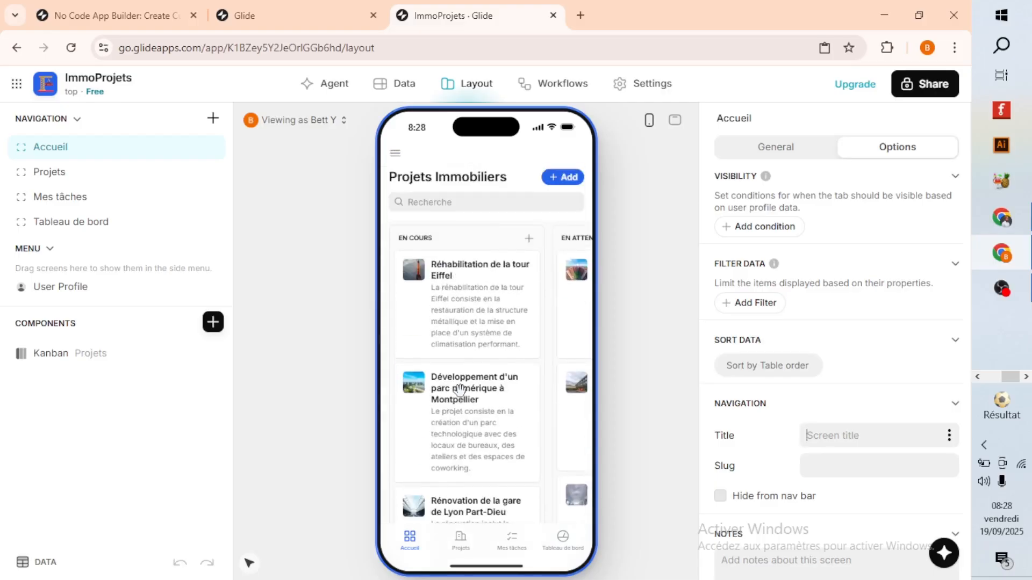
In the full-screen desktop preview, move the "Rénovation de la bibliothèque nationale de France" card to the En attente de financement column.
{"action": "left_click", "coordinate": [675, 120]}
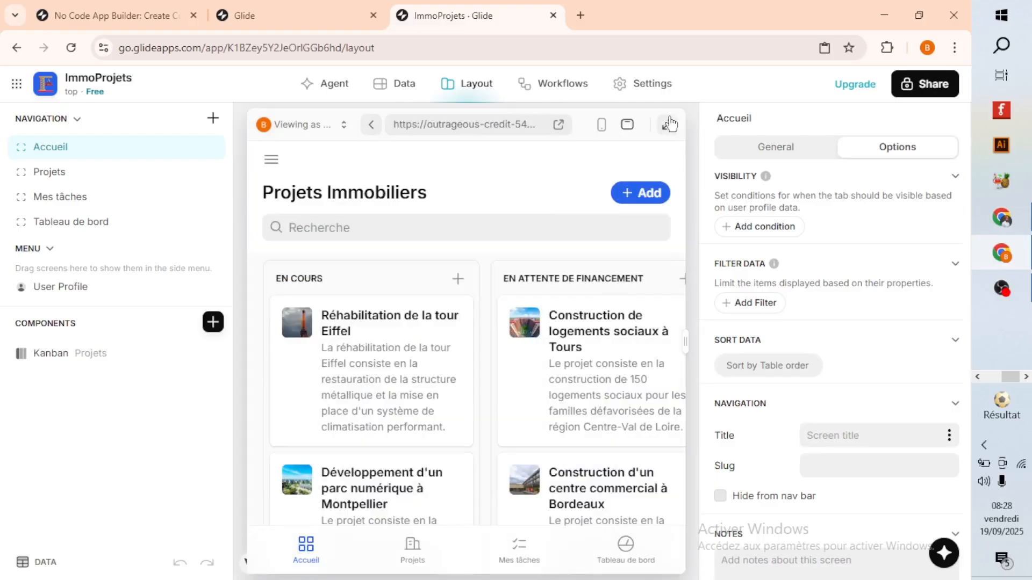
{"action": "left_click", "coordinate": [668, 123]}
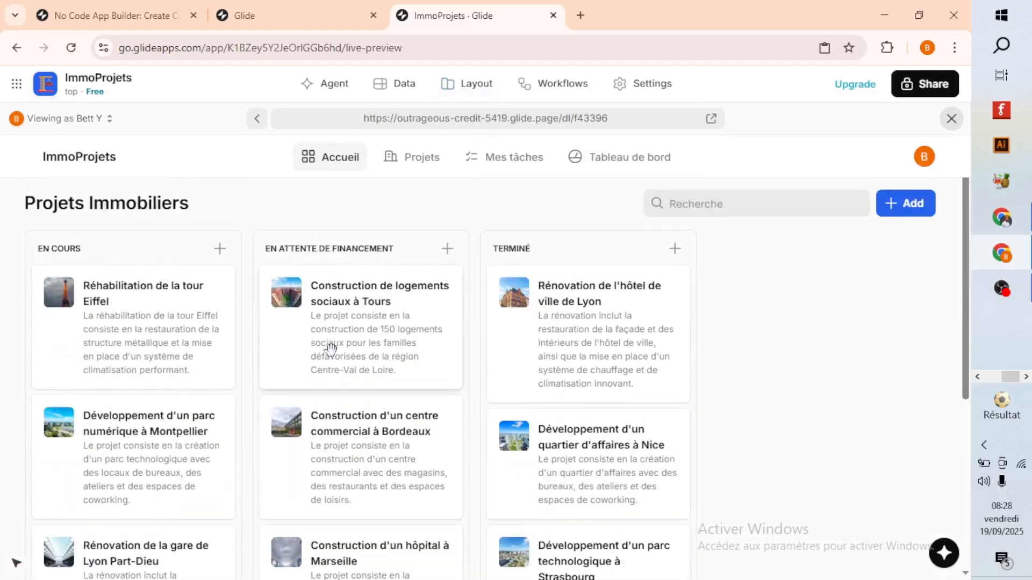
{"action": "scroll", "coordinate": [329, 348], "scroll_direction": "down", "scroll_amount": 5}
{"action": "left_click_drag", "start_coordinate": [173, 448], "coordinate": [403, 441]}
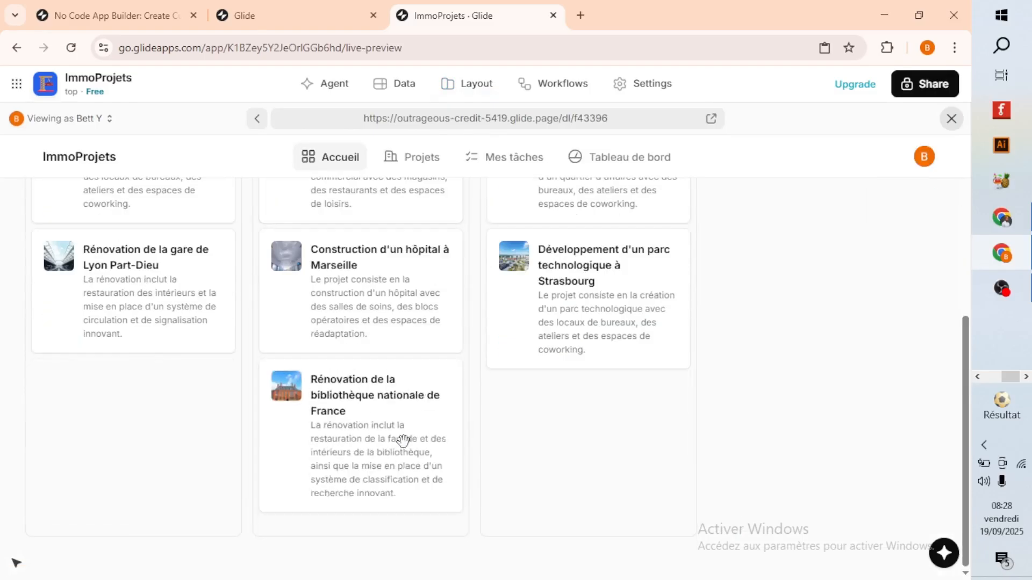
{"action": "scroll", "coordinate": [508, 443], "scroll_direction": "up", "scroll_amount": 4}
{"action": "scroll", "coordinate": [502, 420], "scroll_direction": "down", "scroll_amount": 3}
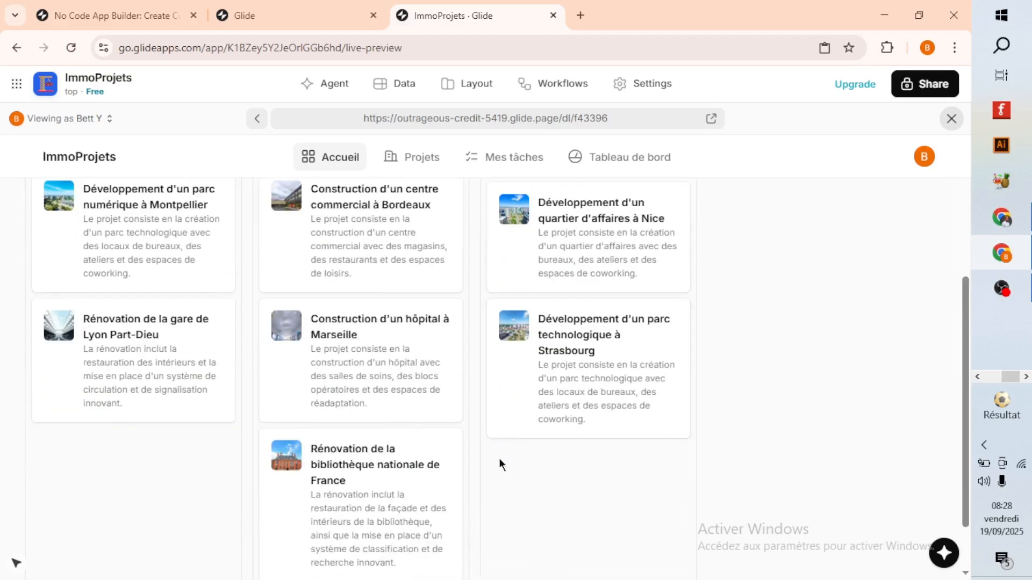
{"action": "scroll", "coordinate": [499, 460], "scroll_direction": "up", "scroll_amount": 4}
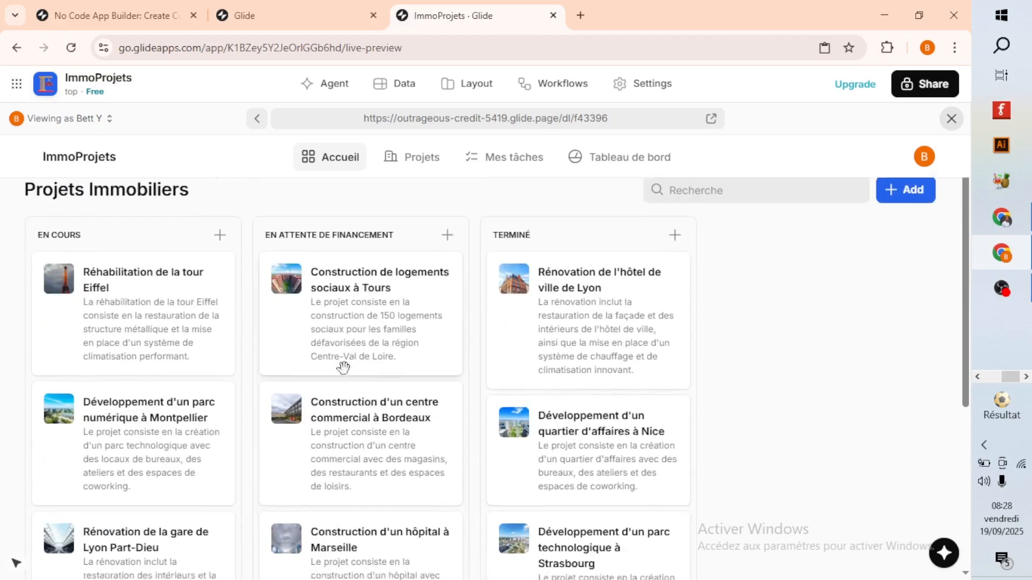
Move the "Construction d'un hôpital à Marseille" card to the En cours column of the Kanban board.
{"action": "scroll", "coordinate": [344, 398], "scroll_direction": "down", "scroll_amount": 5}
{"action": "scroll", "coordinate": [340, 424], "scroll_direction": "up", "scroll_amount": 2}
{"action": "scroll", "coordinate": [344, 409], "scroll_direction": "down", "scroll_amount": 3}
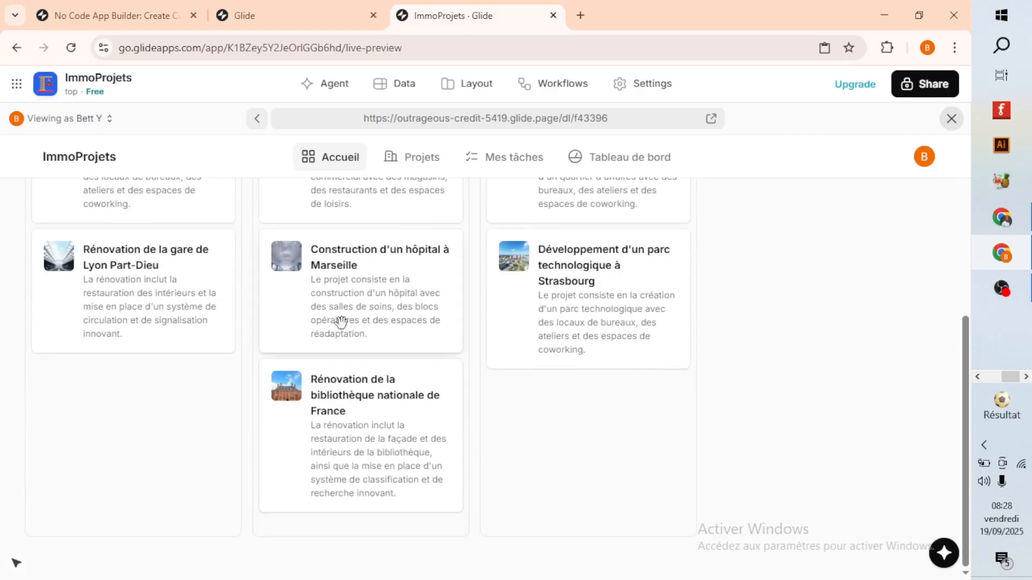
{"action": "left_click_drag", "start_coordinate": [341, 321], "coordinate": [200, 433]}
{"action": "scroll", "coordinate": [344, 371], "scroll_direction": "up", "scroll_amount": 4}
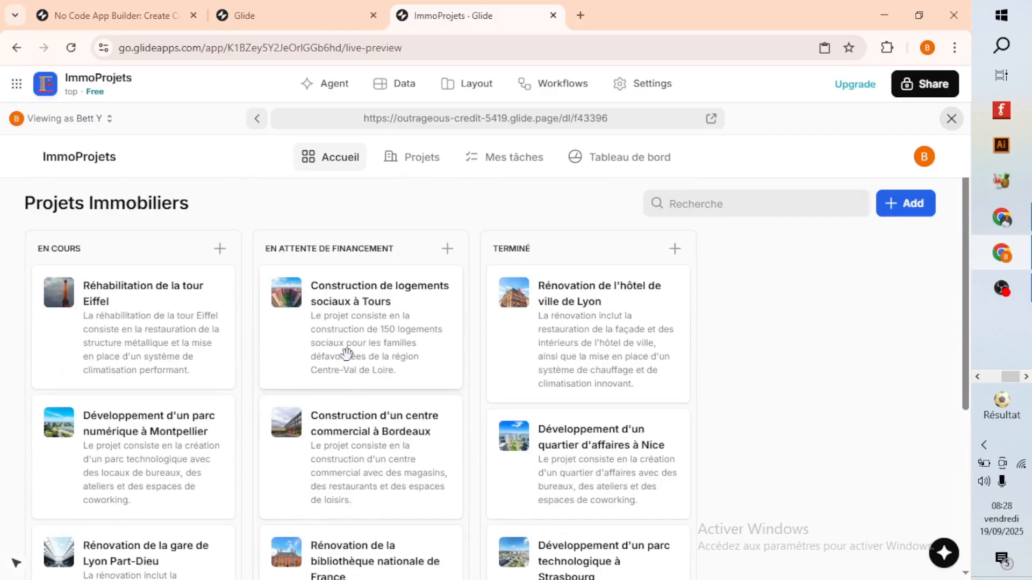
{"action": "scroll", "coordinate": [368, 355], "scroll_direction": "down", "scroll_amount": 5}
{"action": "scroll", "coordinate": [368, 352], "scroll_direction": "up", "scroll_amount": 5}
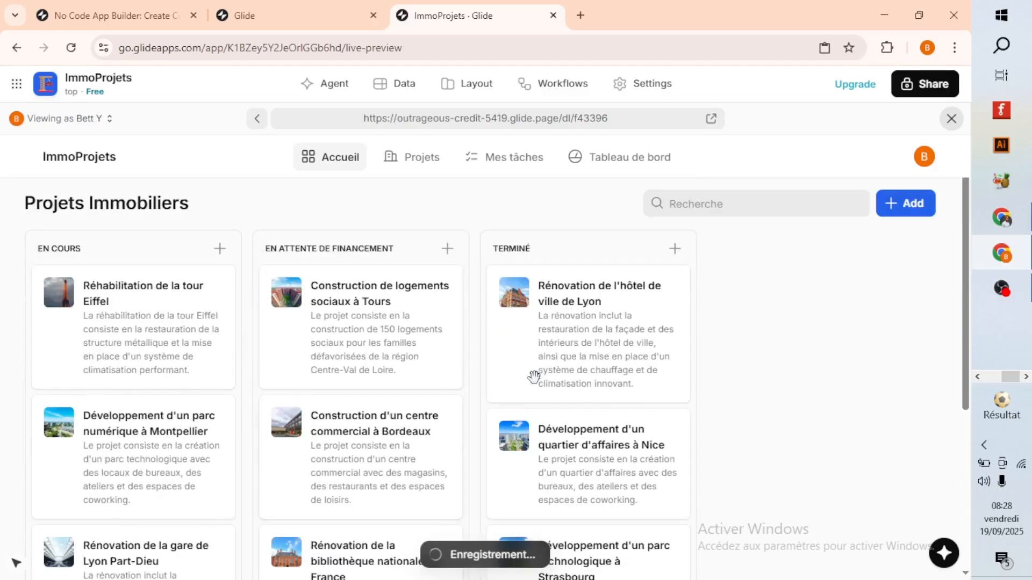
Open the "Construction de logements sociaux à Tours" project and review its information, team, tasks and recent comments.
{"action": "left_click", "coordinate": [394, 334]}
{"action": "scroll", "coordinate": [415, 450], "scroll_direction": "down", "scroll_amount": 3}
{"action": "scroll", "coordinate": [407, 444], "scroll_direction": "up", "scroll_amount": 3}
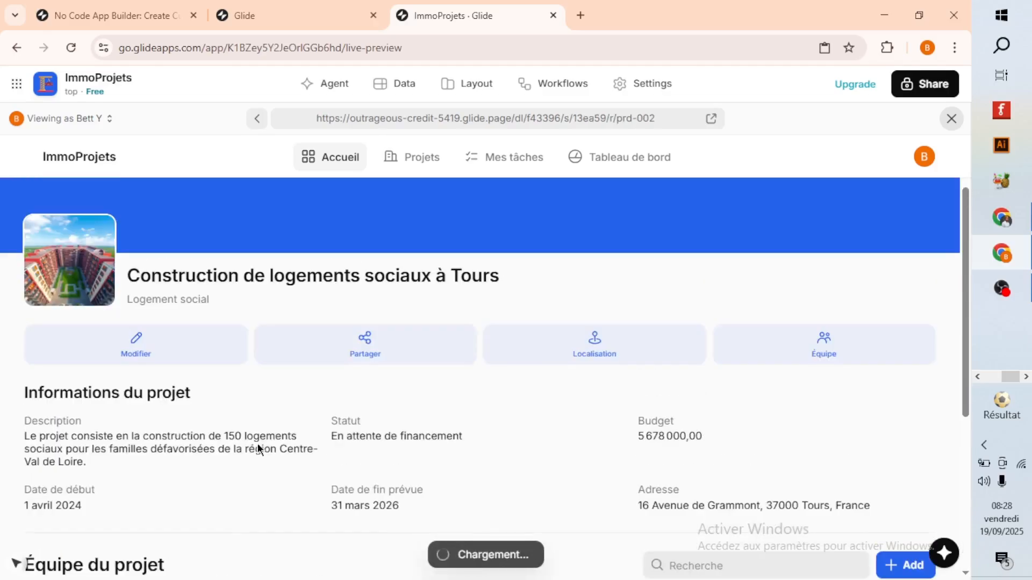
{"action": "scroll", "coordinate": [543, 432], "scroll_direction": "down", "scroll_amount": 7}
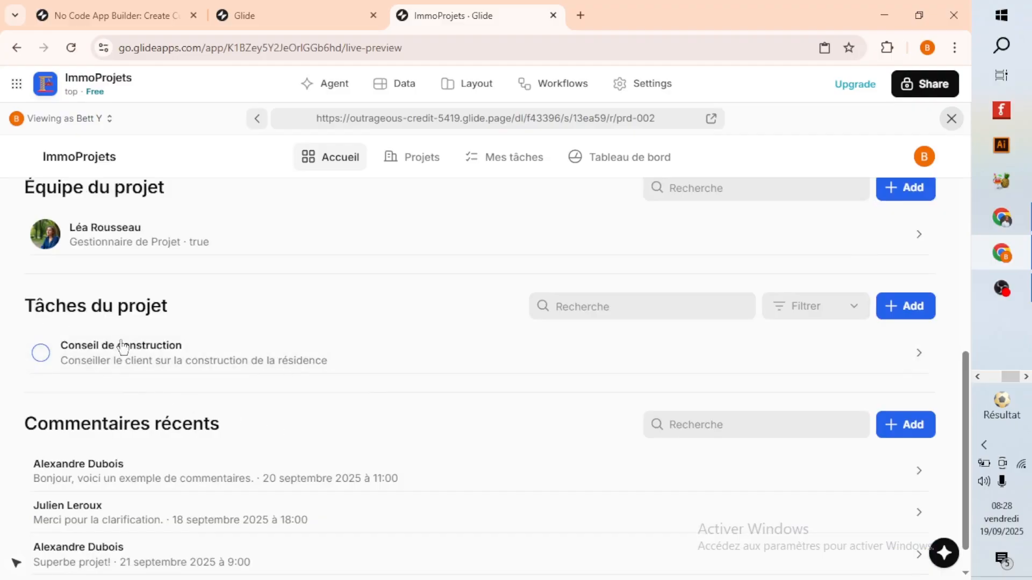
{"action": "scroll", "coordinate": [108, 395], "scroll_direction": "down", "scroll_amount": 1}
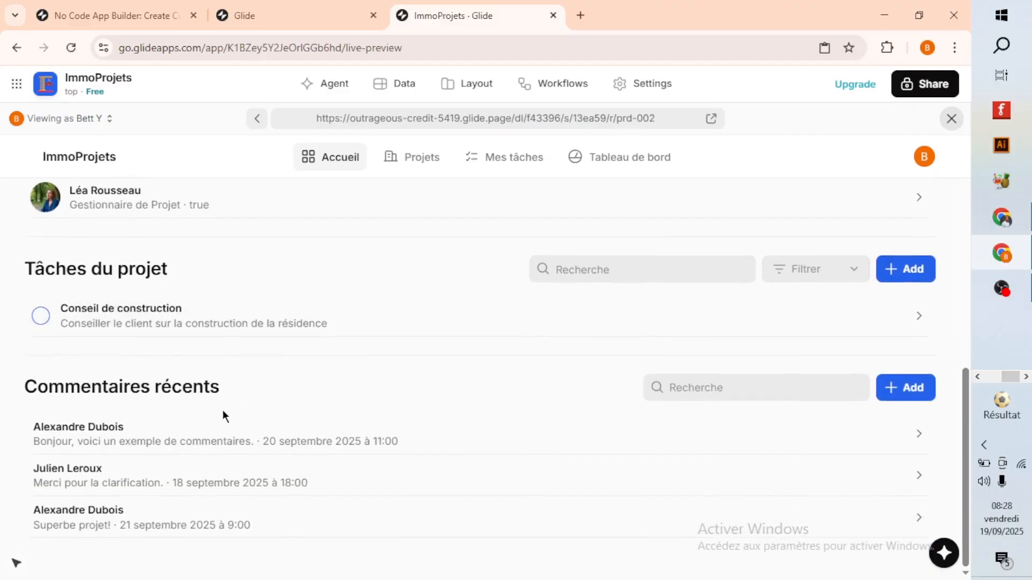
{"action": "scroll", "coordinate": [483, 437], "scroll_direction": "up", "scroll_amount": 8}
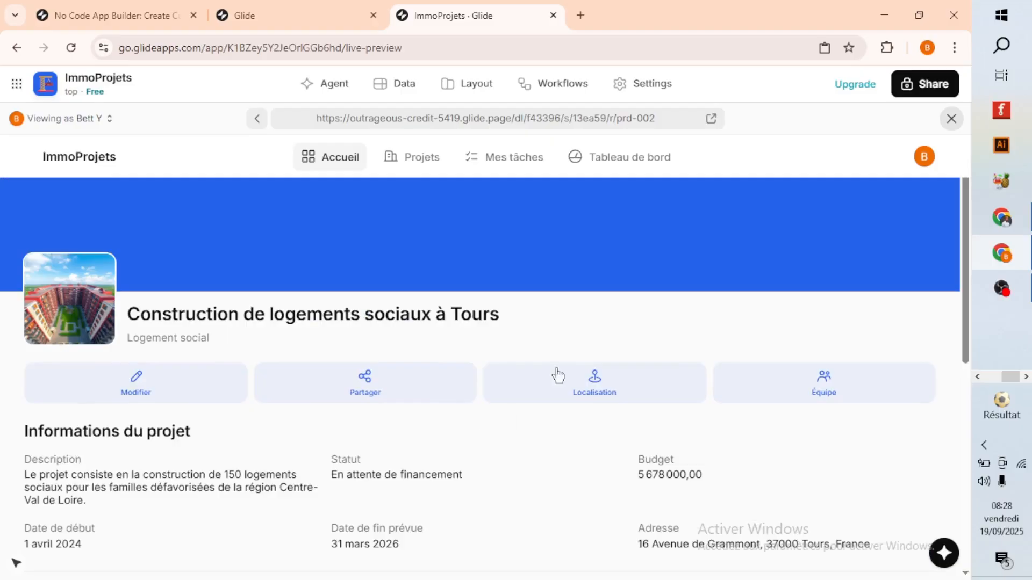
Exit the full-screen preview, switch the layout preview to phone size, and go back from the Tours project's details.
{"action": "left_click", "coordinate": [951, 119]}
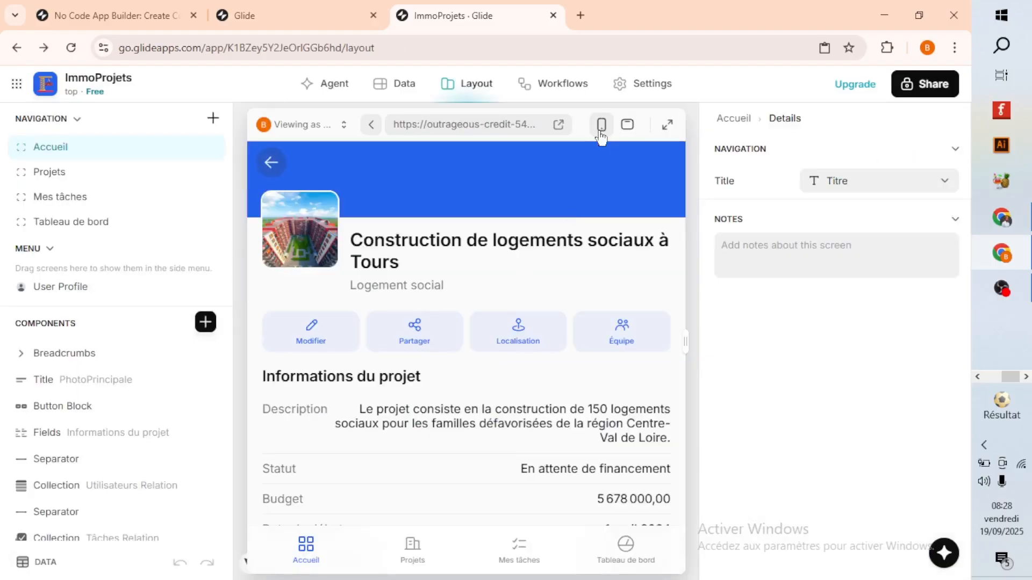
{"action": "left_click", "coordinate": [601, 125]}
{"action": "left_click", "coordinate": [396, 162]}
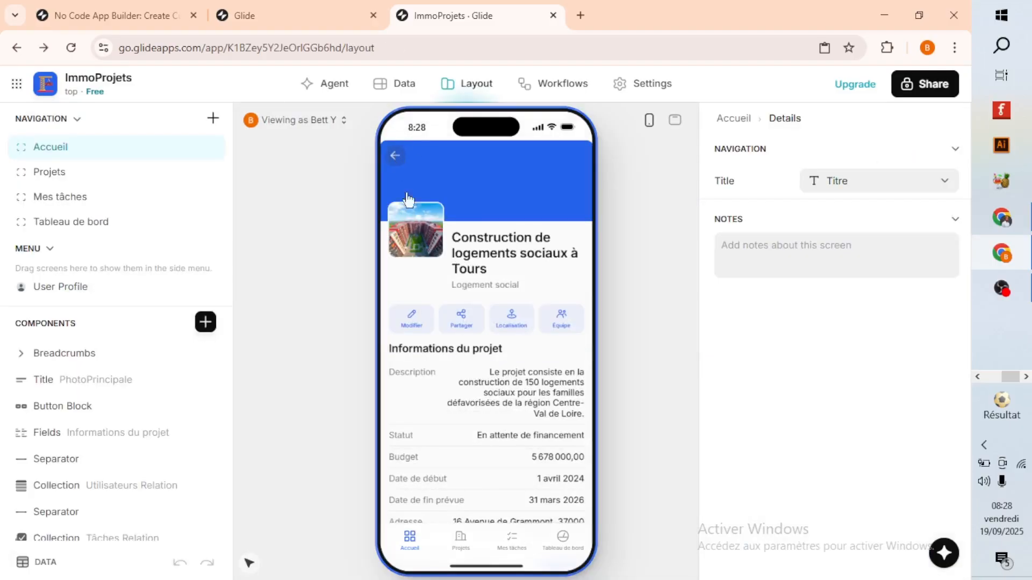
Open the Projets screen, review the "Réhabilitation de la tour Eiffel" project's details, and return to the project list.
{"action": "left_click", "coordinate": [462, 540]}
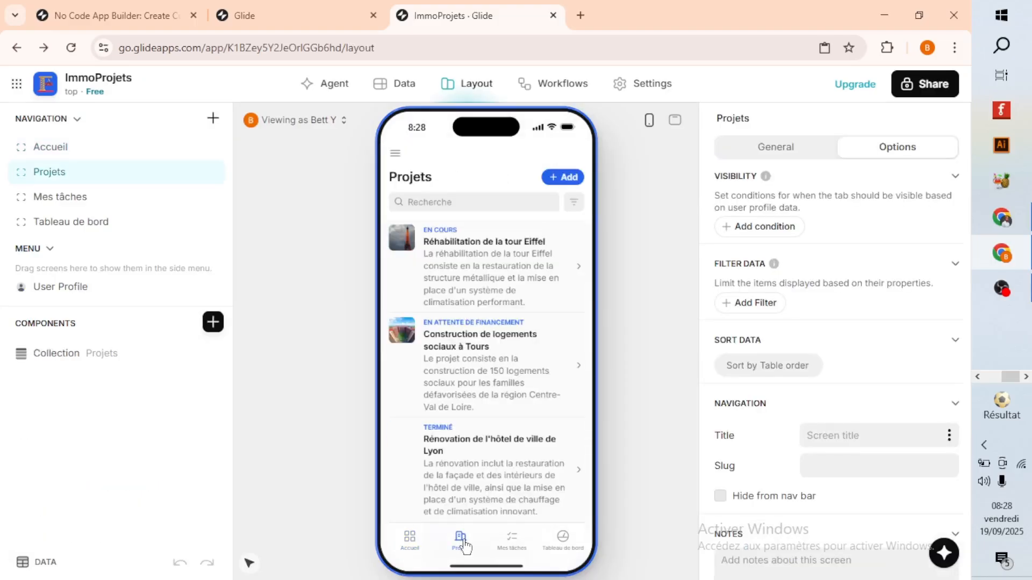
{"action": "left_click", "coordinate": [457, 276]}
{"action": "scroll", "coordinate": [484, 403], "scroll_direction": "down", "scroll_amount": 5}
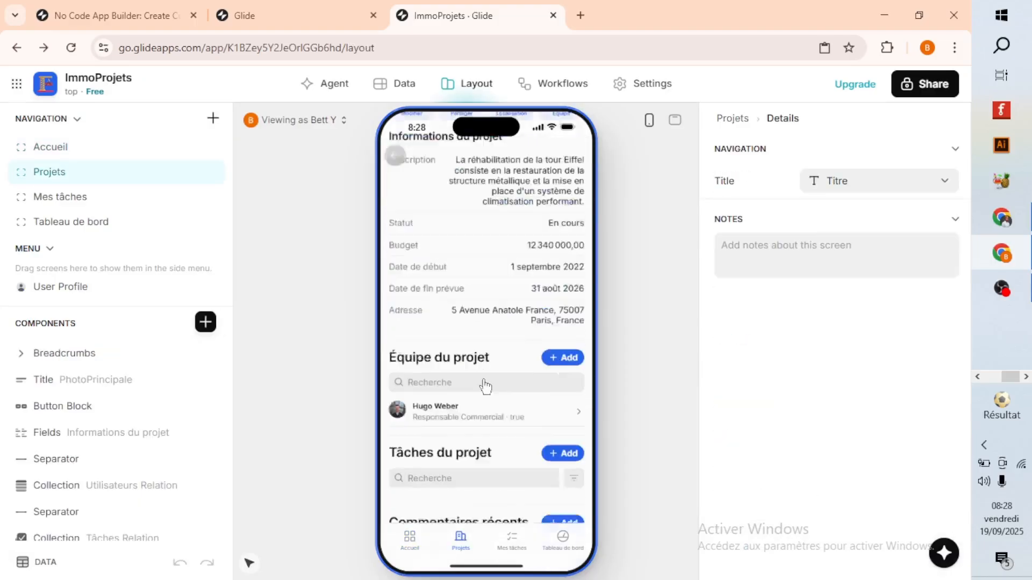
{"action": "scroll", "coordinate": [481, 401], "scroll_direction": "up", "scroll_amount": 5}
{"action": "left_click", "coordinate": [396, 161]}
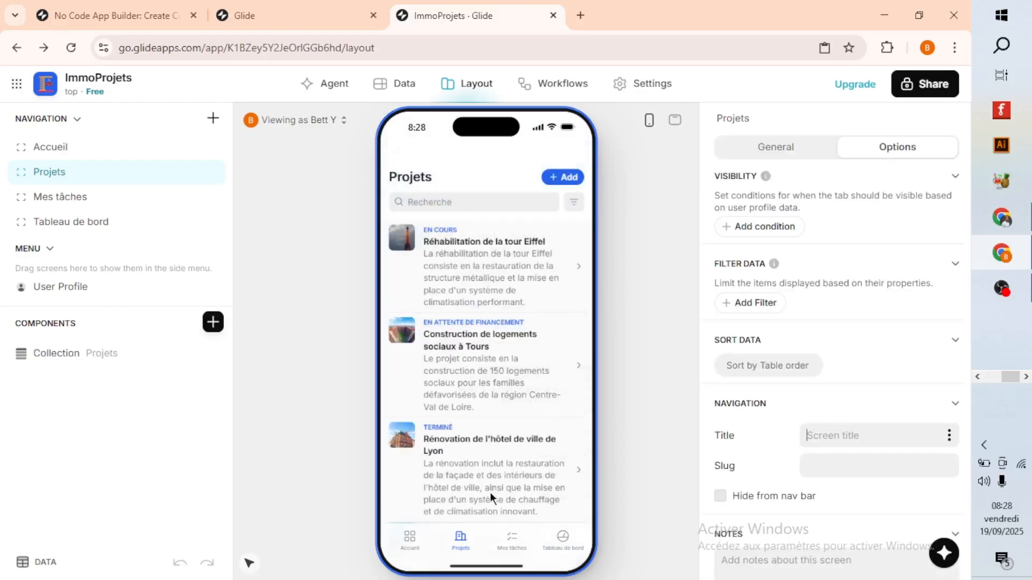
Open the Mes tâches screen to review its task table, and view it in the desktop-size layout preview.
{"action": "left_click", "coordinate": [512, 540]}
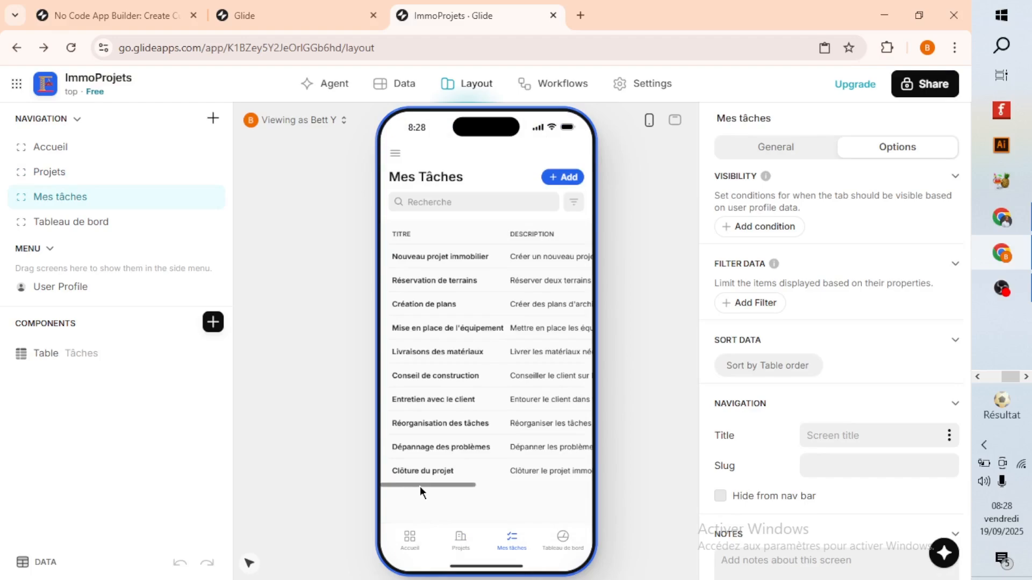
{"action": "mouse_move", "coordinate": [420, 486]}
{"action": "left_mouse_down"}
{"action": "mouse_move", "coordinate": [539, 498]}
{"action": "mouse_move", "coordinate": [420, 491]}
{"action": "left_mouse_up"}
{"action": "left_click", "coordinate": [673, 119]}
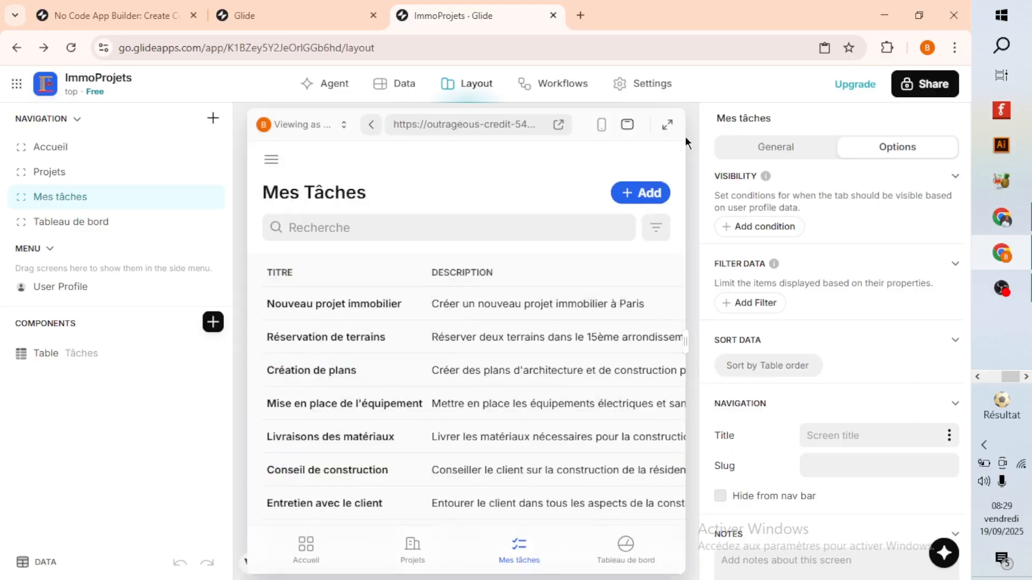
In the app's appearance settings, change the accent color to orange.
{"action": "left_click", "coordinate": [642, 85]}
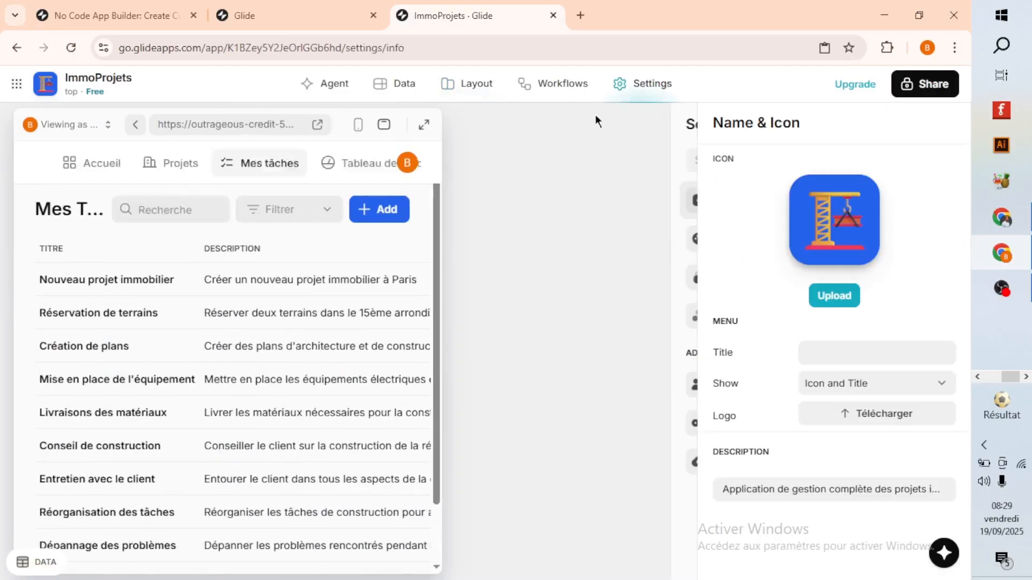
{"action": "left_click", "coordinate": [562, 251]}
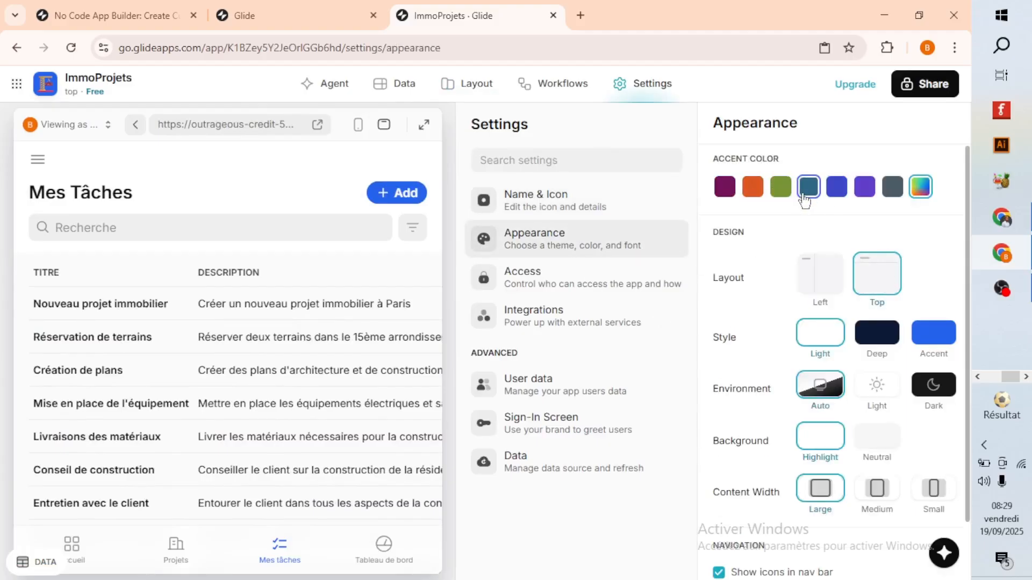
{"action": "left_click", "coordinate": [754, 188]}
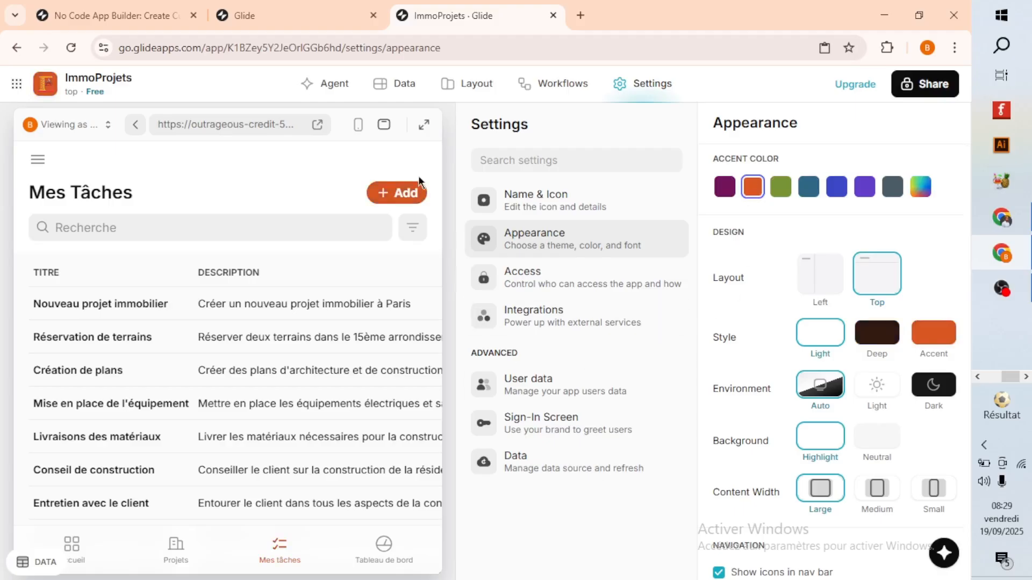
Return to the layout editor and check the recolored Accueil Kanban board in the phone-size preview.
{"action": "left_click", "coordinate": [467, 84]}
{"action": "scroll", "coordinate": [444, 324], "scroll_direction": "down", "scroll_amount": 1}
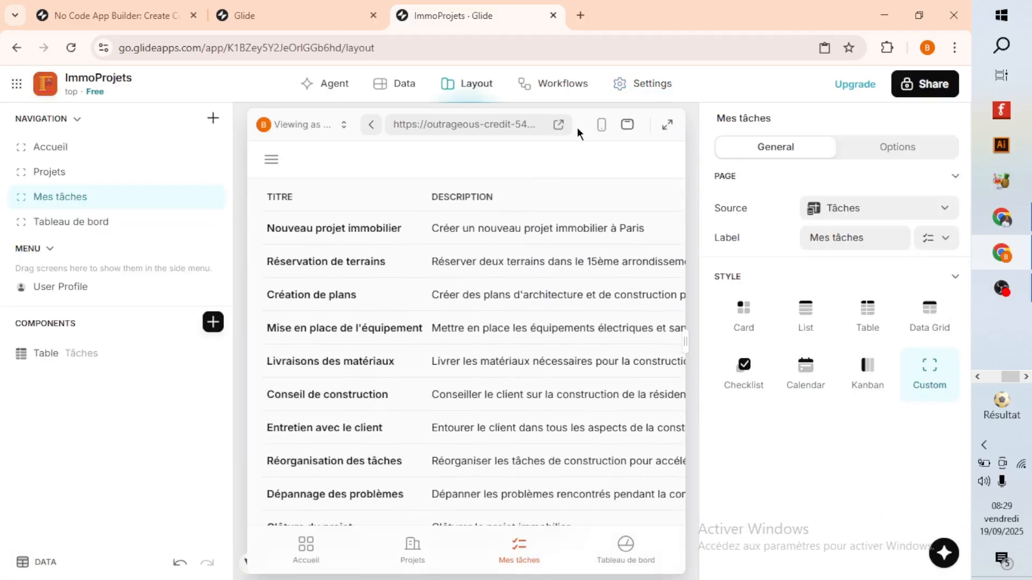
{"action": "left_click", "coordinate": [601, 127]}
{"action": "left_click", "coordinate": [410, 540]}
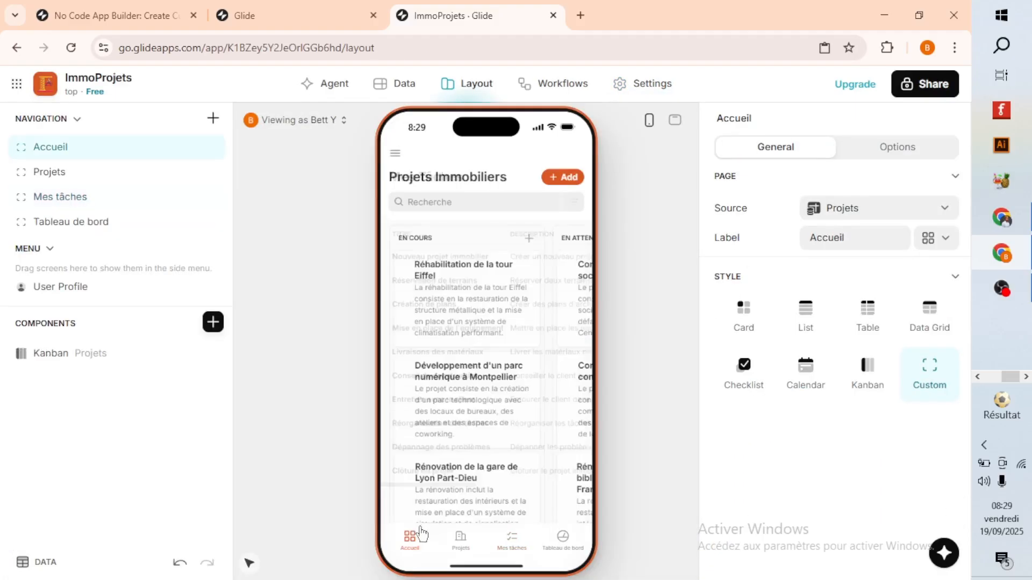
{"action": "scroll", "coordinate": [489, 414], "scroll_direction": "down", "scroll_amount": 4}
{"action": "scroll", "coordinate": [493, 424], "scroll_direction": "up", "scroll_amount": 4}
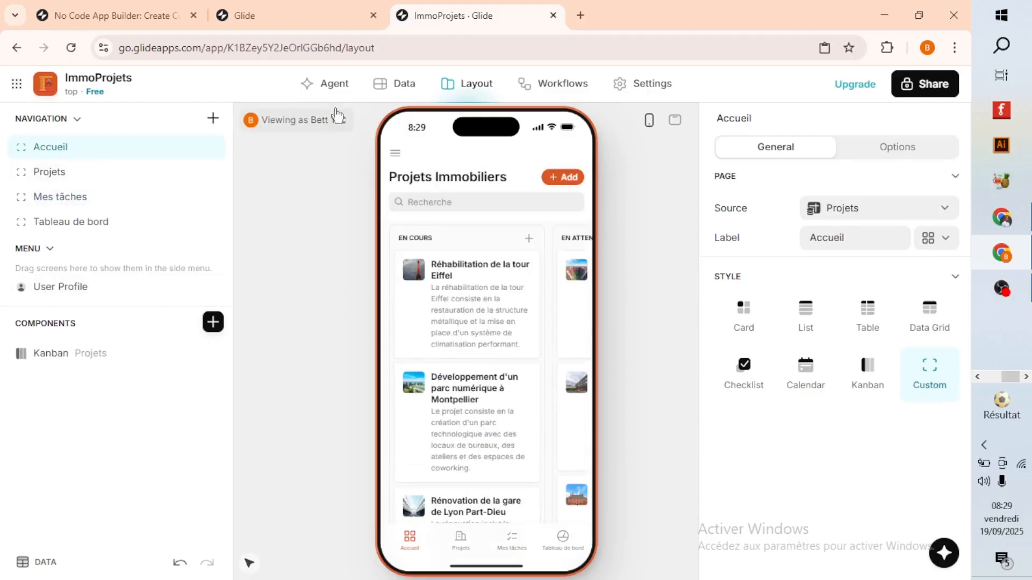
Return to the Apps overview, look at the options for creating a new app, and close them without creating one.
{"action": "left_click", "coordinate": [17, 84]}
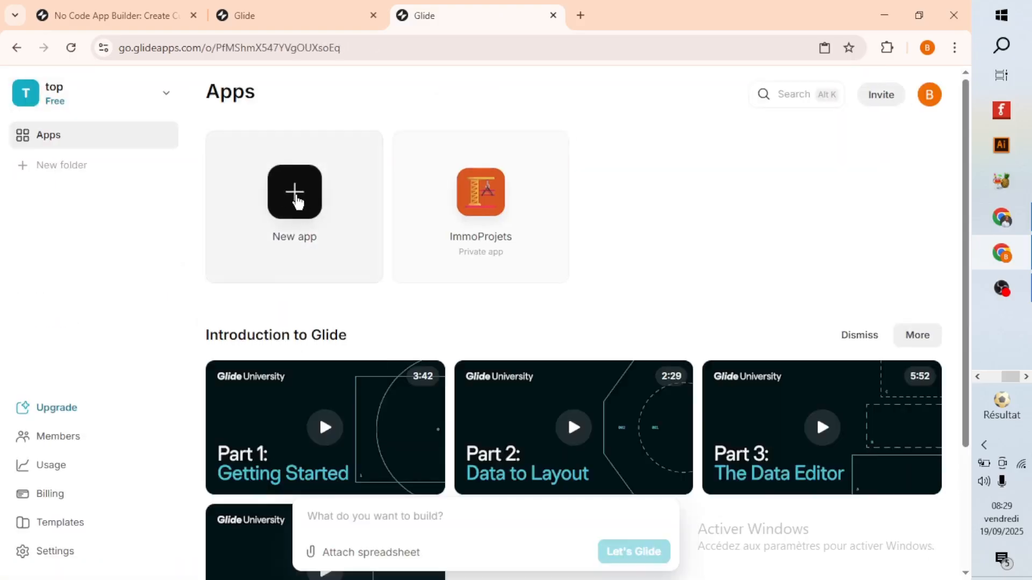
{"action": "left_click", "coordinate": [295, 200]}
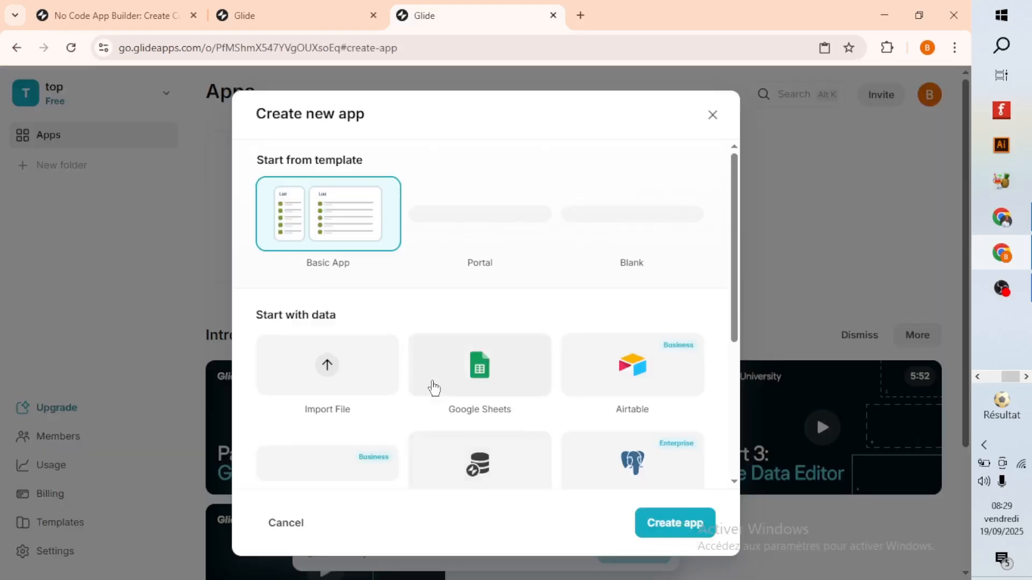
{"action": "left_click", "coordinate": [712, 114]}
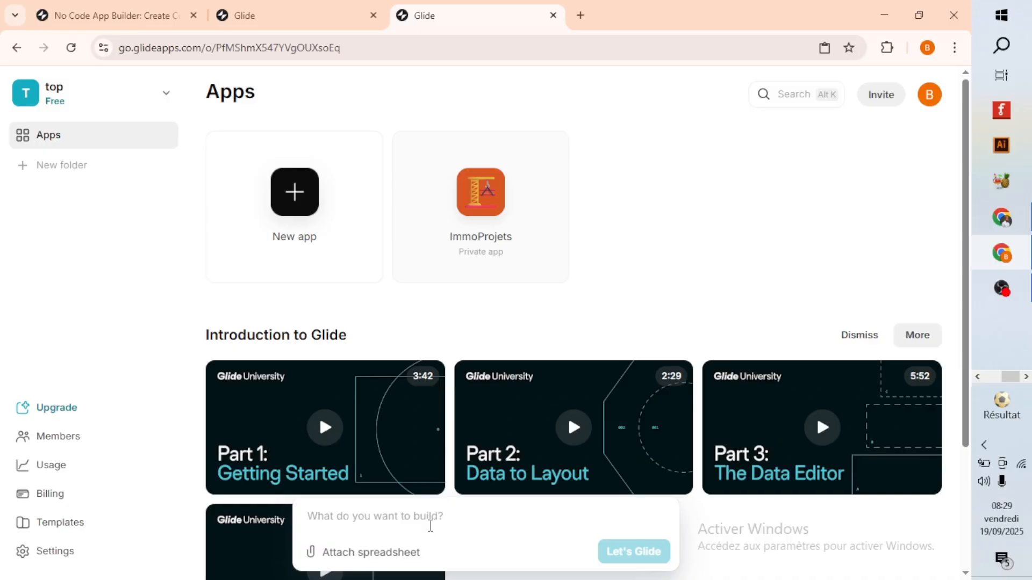
Copy the "Application de gestion de projets (immobilier)" prompt from the ChatGPT conversation and paste it into Glide's new-app prompt field.
{"action": "left_click", "coordinate": [1001, 217]}
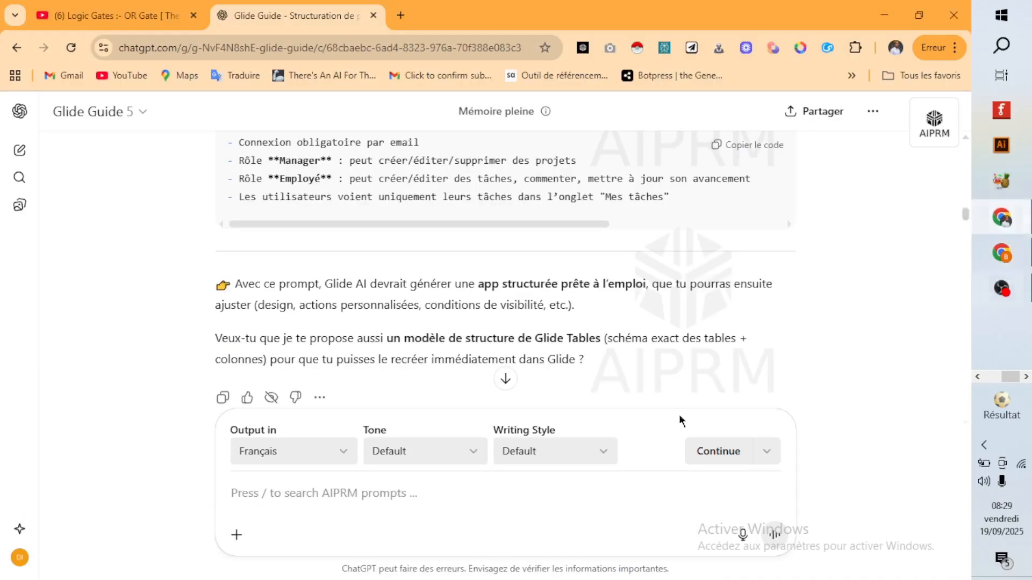
{"action": "scroll", "coordinate": [452, 355], "scroll_direction": "up", "scroll_amount": 15}
{"action": "scroll", "coordinate": [473, 317], "scroll_direction": "down", "scroll_amount": 4}
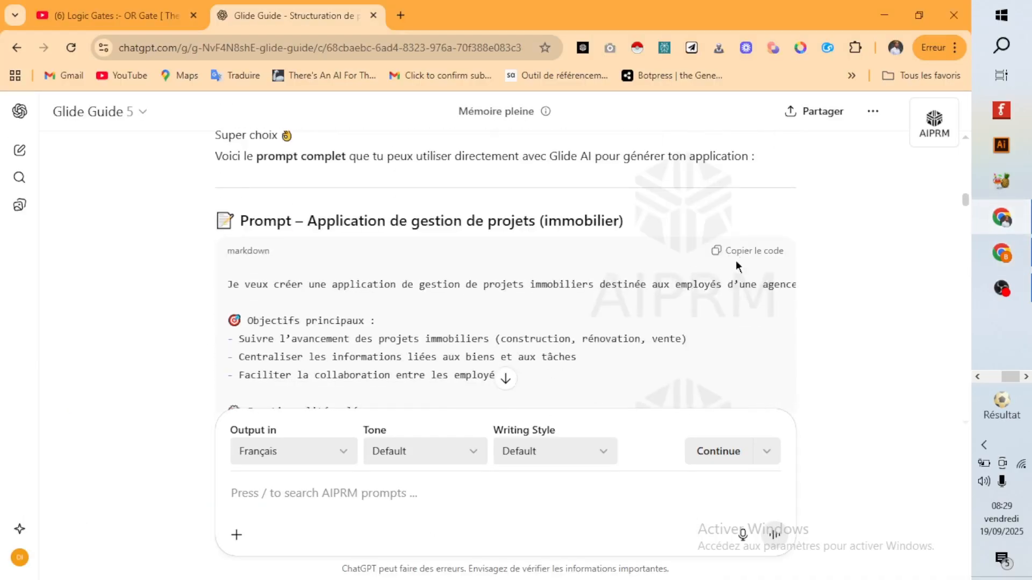
{"action": "left_click", "coordinate": [758, 251]}
{"action": "left_click", "coordinate": [1003, 254]}
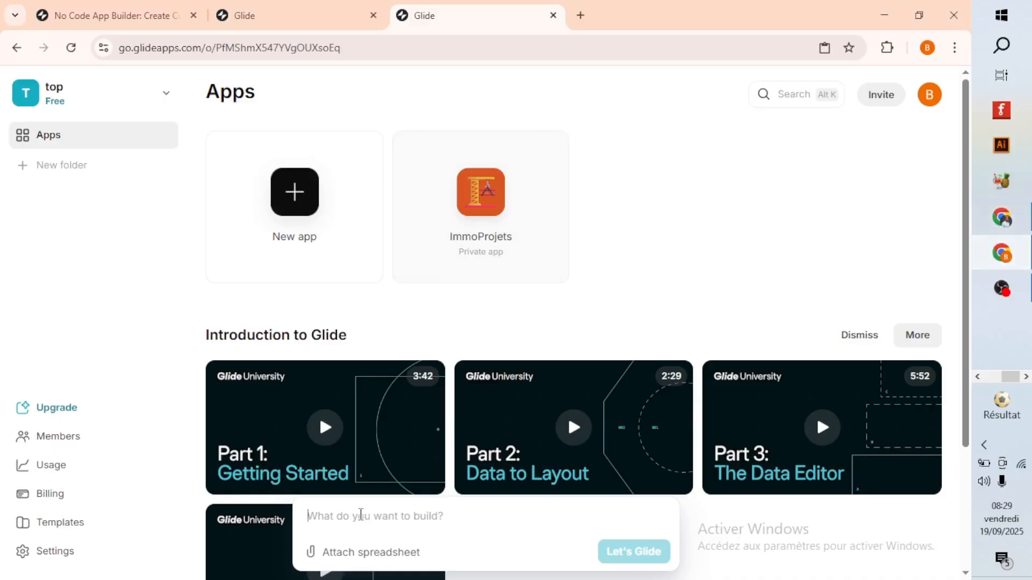
{"action": "key", "text": "ctrl+v"}
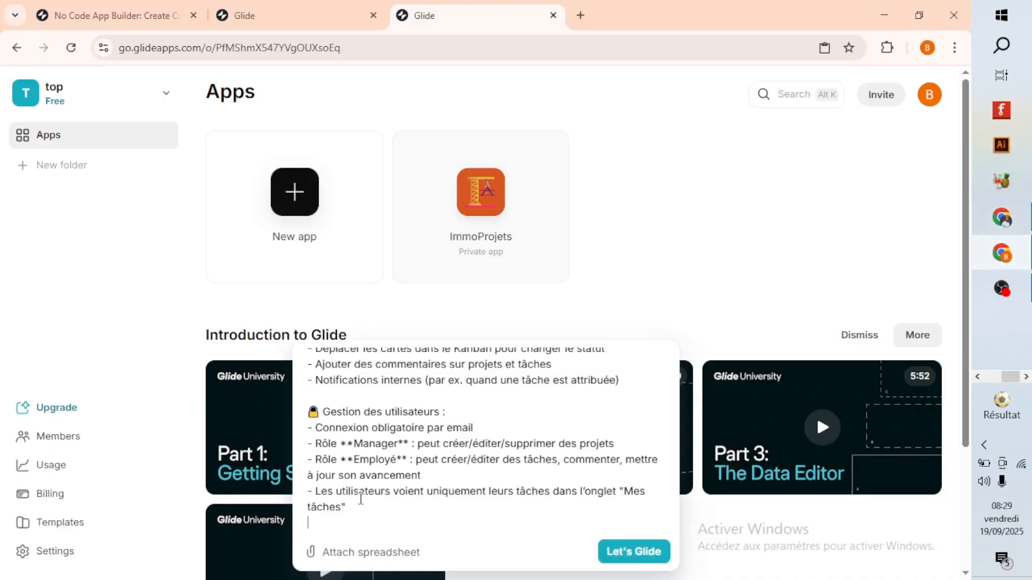
Delete "(optionnel)" from the Onglet "Tableau de bord" line of the pasted prompt.
{"action": "scroll", "coordinate": [427, 455], "scroll_direction": "up", "scroll_amount": 1}
{"action": "scroll", "coordinate": [456, 459], "scroll_direction": "up", "scroll_amount": 2}
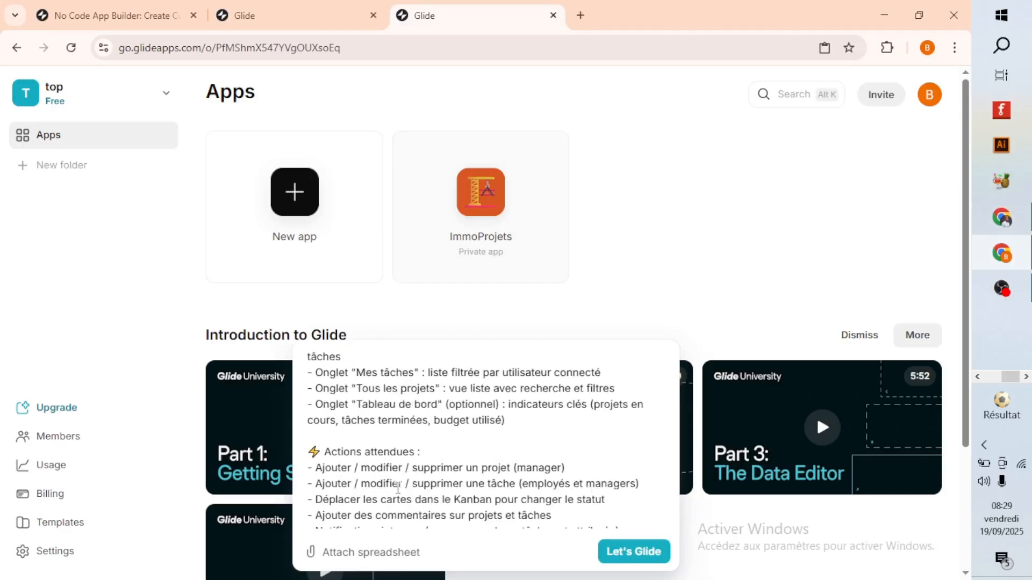
{"action": "left_click_drag", "start_coordinate": [500, 482], "coordinate": [449, 478]}
{"action": "key", "text": "BackSpace"}
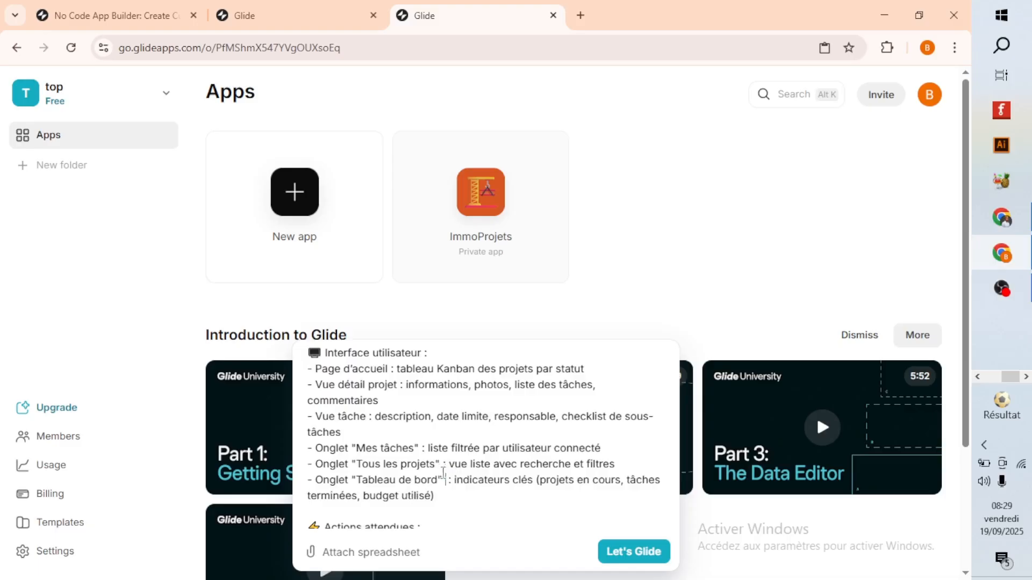
Copy the "Structure des Tables Glide" section through "Les utilisateurs définissent rôles et accès" from ChatGPT and append it to the Glide prompt.
{"action": "scroll", "coordinate": [401, 510], "scroll_direction": "down", "scroll_amount": 3}
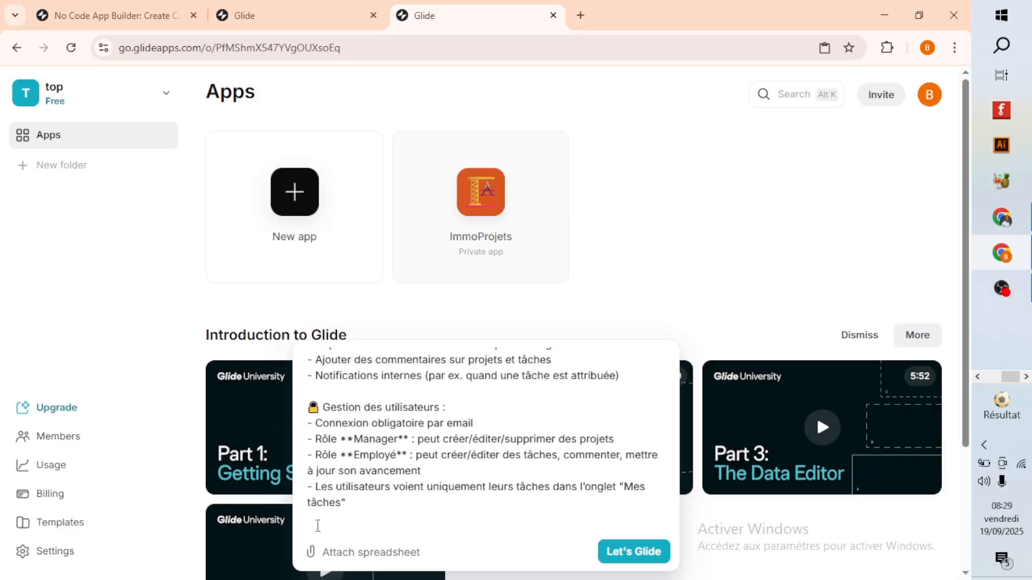
{"action": "left_click", "coordinate": [1002, 220]}
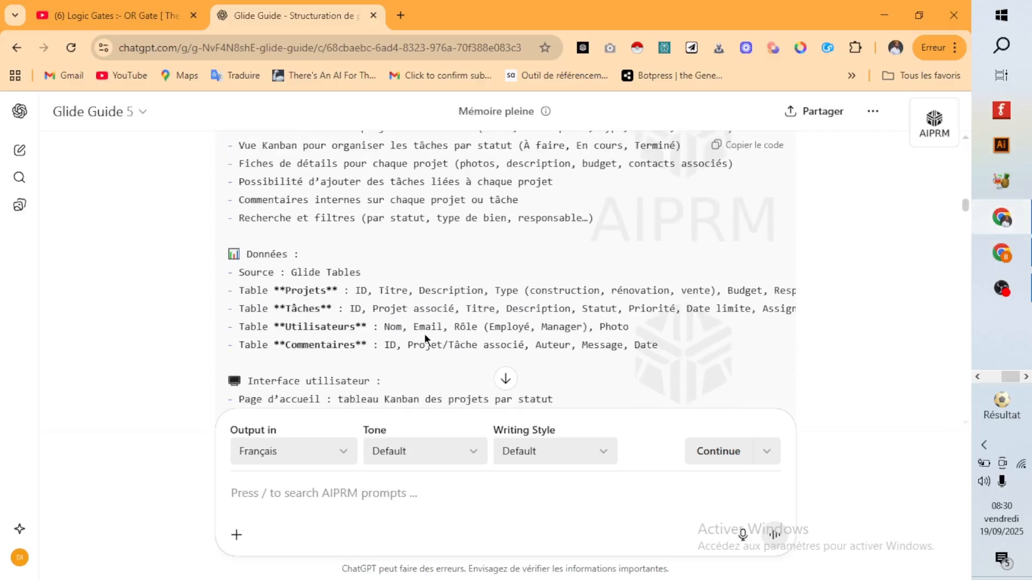
{"action": "scroll", "coordinate": [424, 333], "scroll_direction": "down", "scroll_amount": 15}
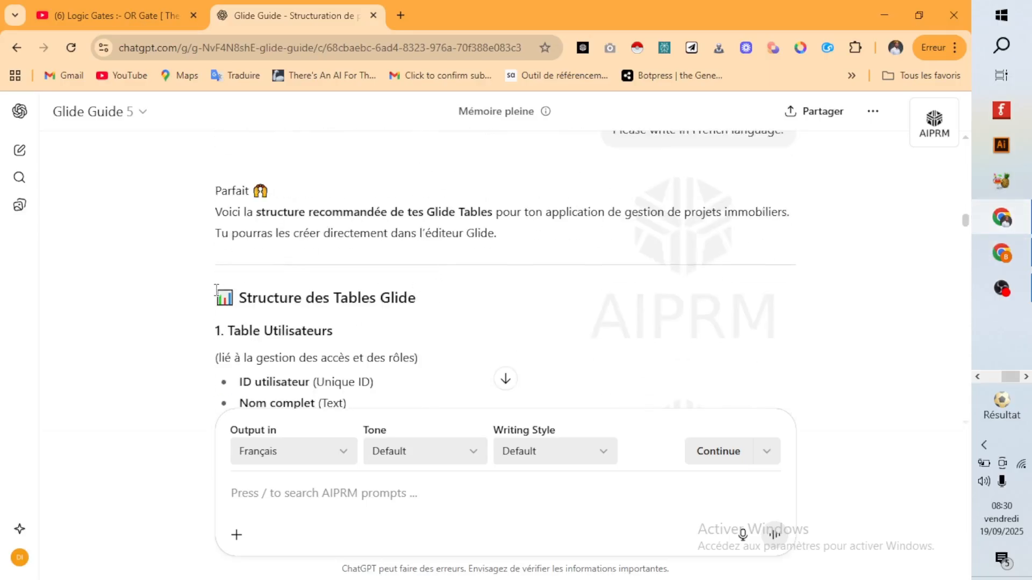
{"action": "left_click_drag", "start_coordinate": [215, 297], "coordinate": [481, 249]}
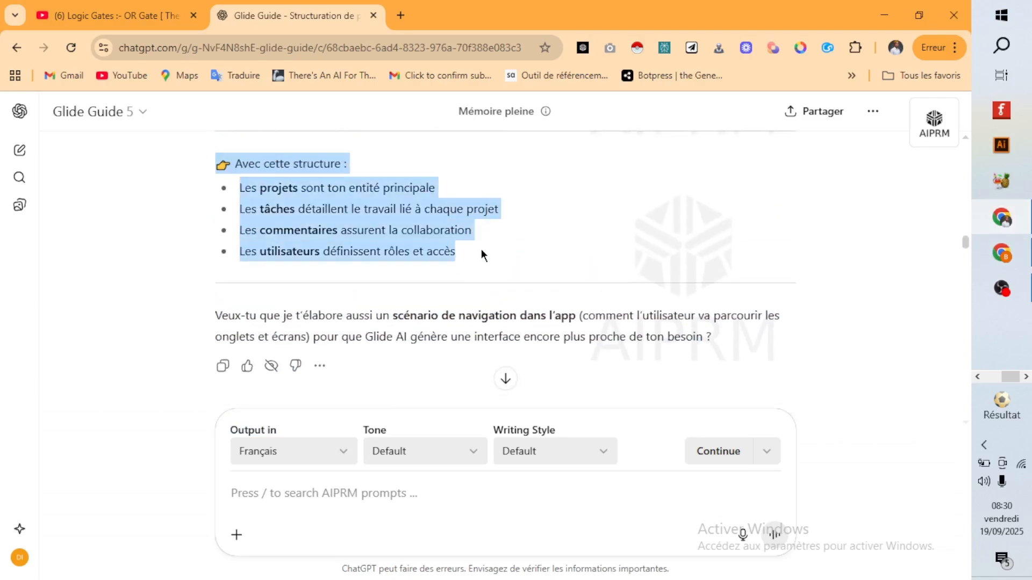
{"action": "scroll", "coordinate": [480, 267], "scroll_direction": "up", "scroll_amount": 3}
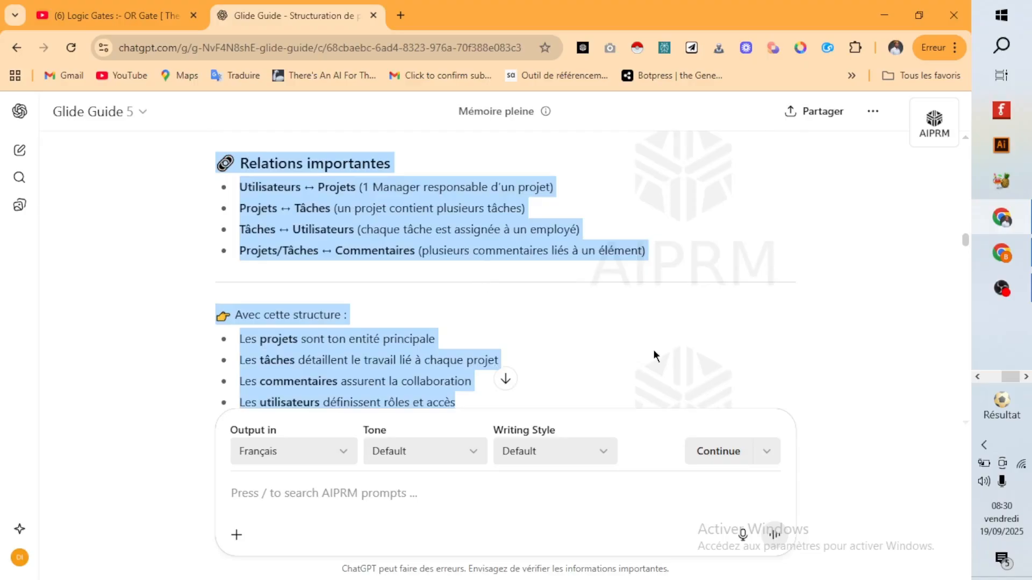
{"action": "left_click", "coordinate": [999, 253]}
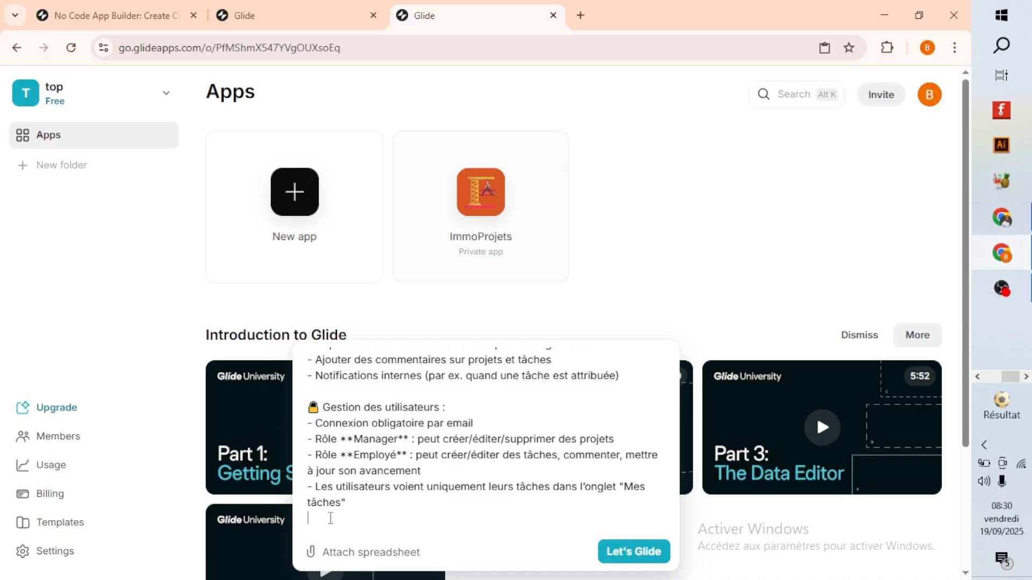
{"action": "key", "text": "ctrl+v"}
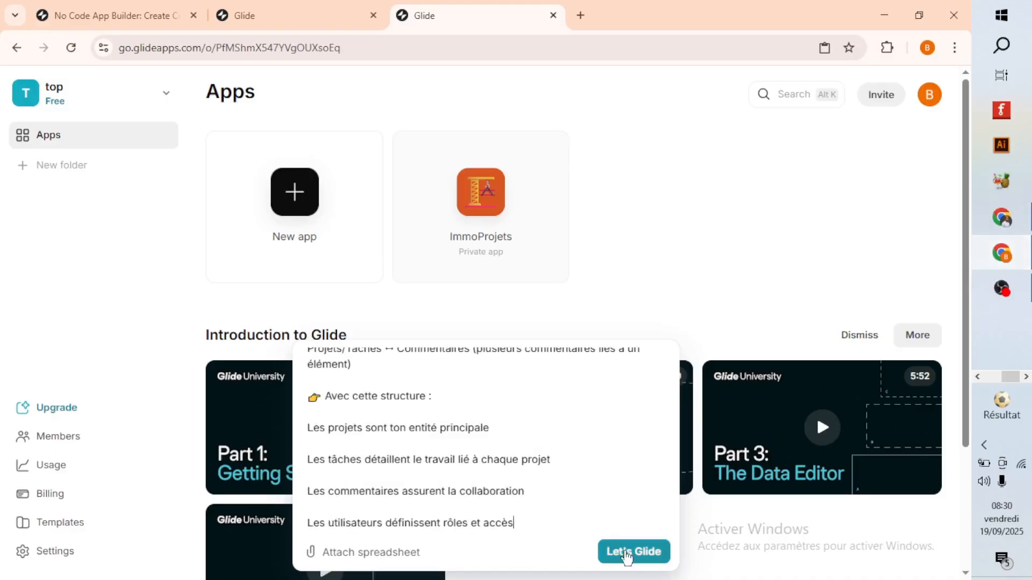
Submit the combined prompt to the Glide agent and have it build the app with sample data.
{"action": "left_click", "coordinate": [626, 552]}
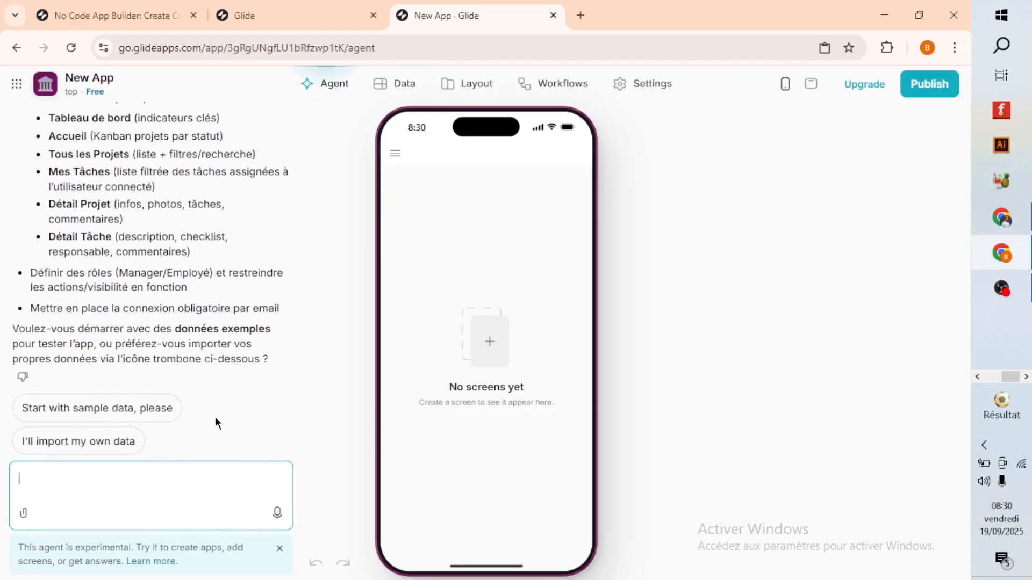
{"action": "left_click", "coordinate": [107, 412]}
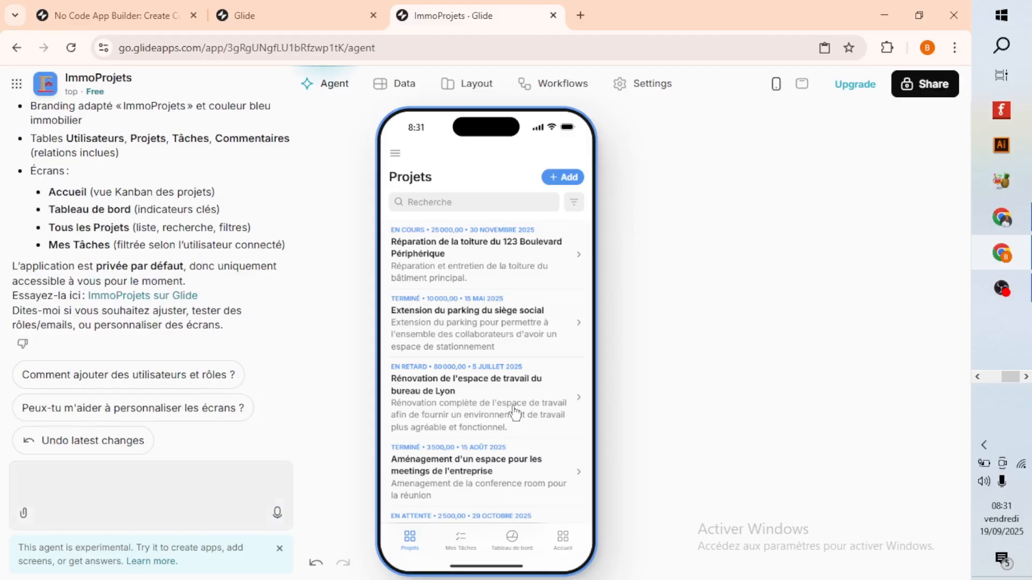
Examine the new app's Projets list, the roof repair project's indicators, details, tasks, team and comments, and the agent's build summary.
{"action": "scroll", "coordinate": [473, 274], "scroll_direction": "down", "scroll_amount": 5}
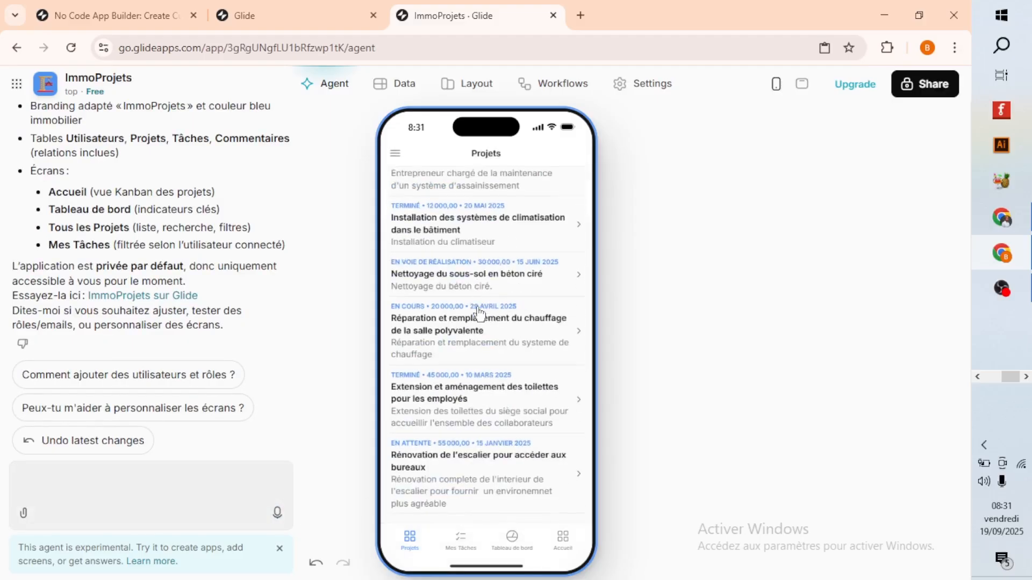
{"action": "scroll", "coordinate": [444, 273], "scroll_direction": "up", "scroll_amount": 5}
{"action": "left_click", "coordinate": [443, 272]}
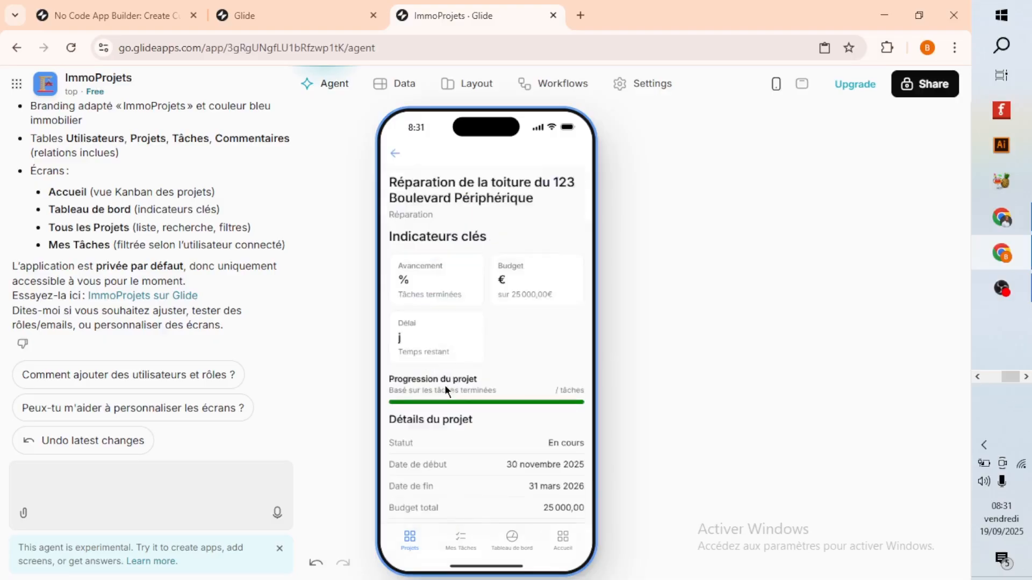
{"action": "scroll", "coordinate": [449, 408], "scroll_direction": "down", "scroll_amount": 4}
{"action": "scroll", "coordinate": [454, 430], "scroll_direction": "down", "scroll_amount": 1}
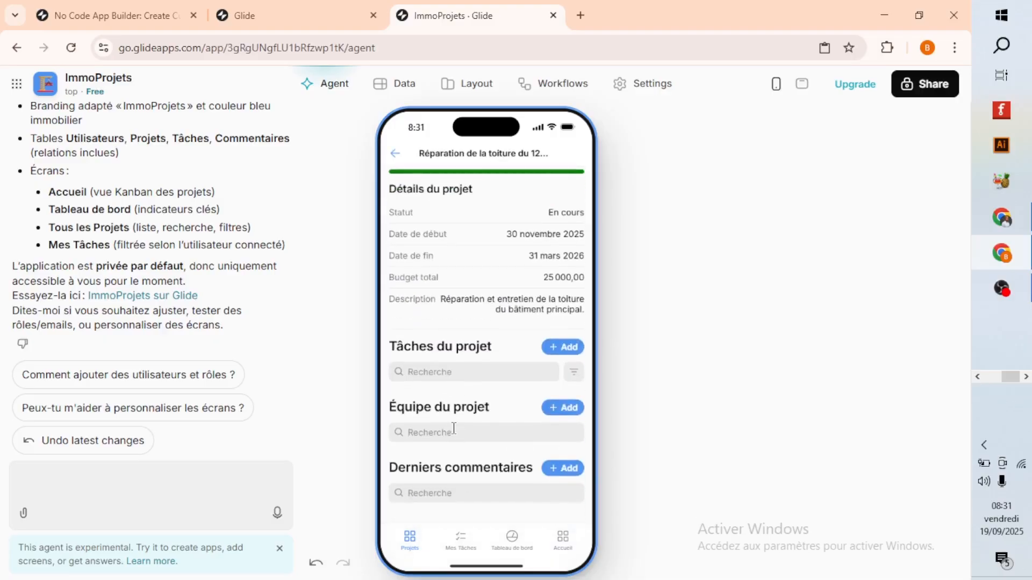
{"action": "scroll", "coordinate": [454, 428], "scroll_direction": "up", "scroll_amount": 5}
{"action": "left_click", "coordinate": [397, 155]}
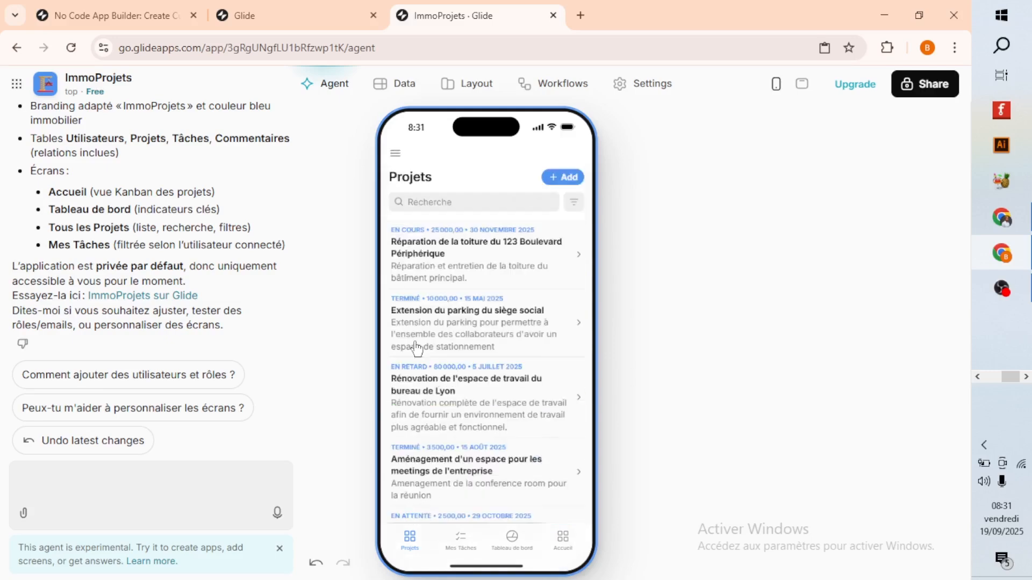
{"action": "scroll", "coordinate": [504, 257], "scroll_direction": "down", "scroll_amount": 5}
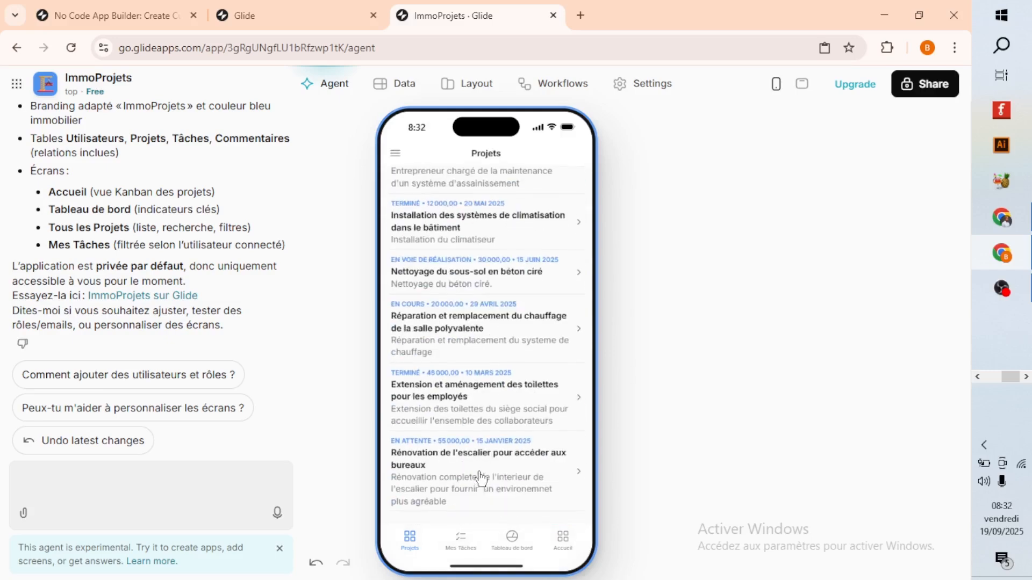
{"action": "scroll", "coordinate": [224, 362], "scroll_direction": "up", "scroll_amount": 5}
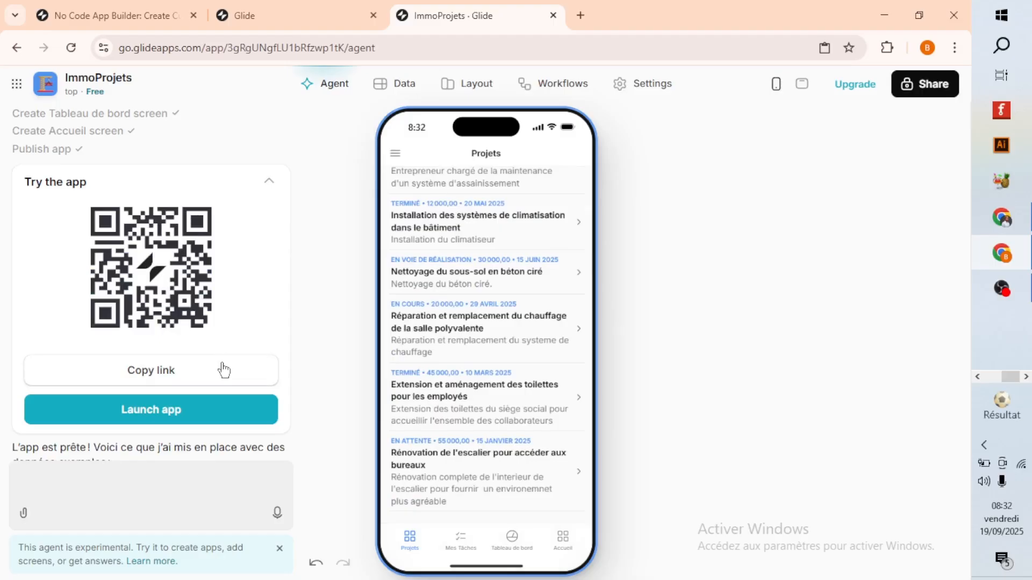
Read the rest of the agent's build summary, then open the app's layout editor and dismiss the agent chat.
{"action": "scroll", "coordinate": [224, 370], "scroll_direction": "down", "scroll_amount": 5}
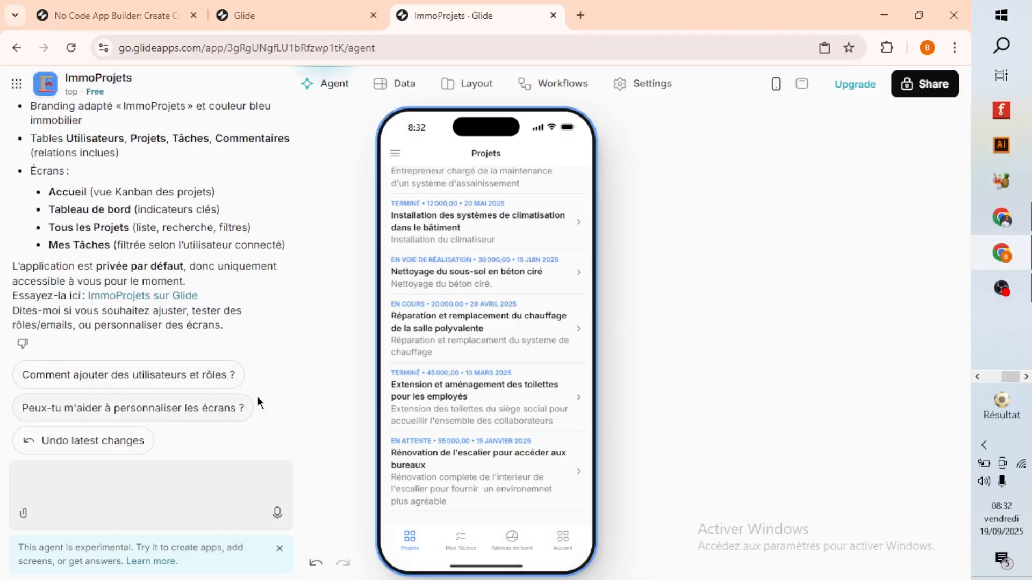
{"action": "left_click", "coordinate": [452, 87]}
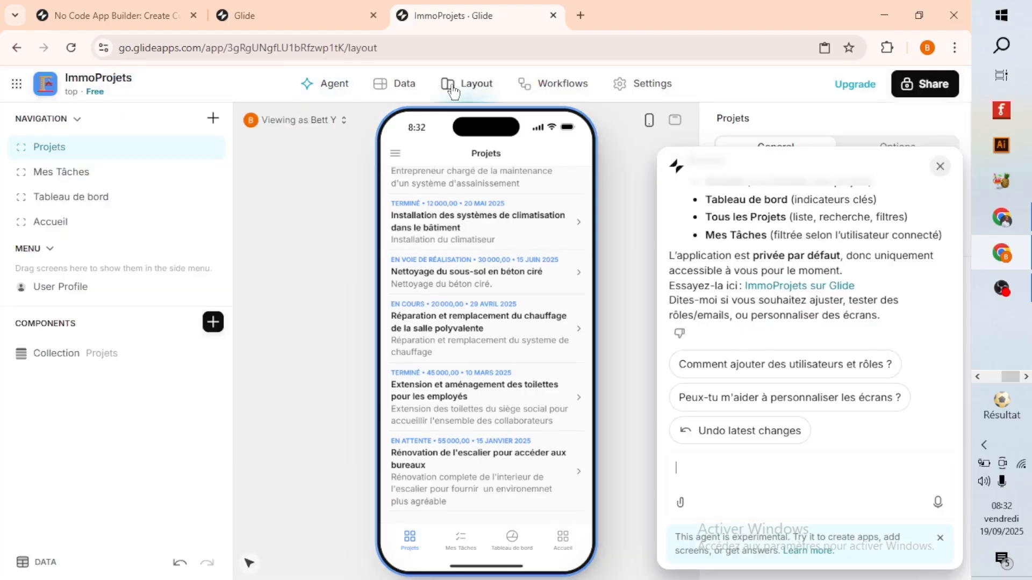
{"action": "left_click", "coordinate": [940, 167]}
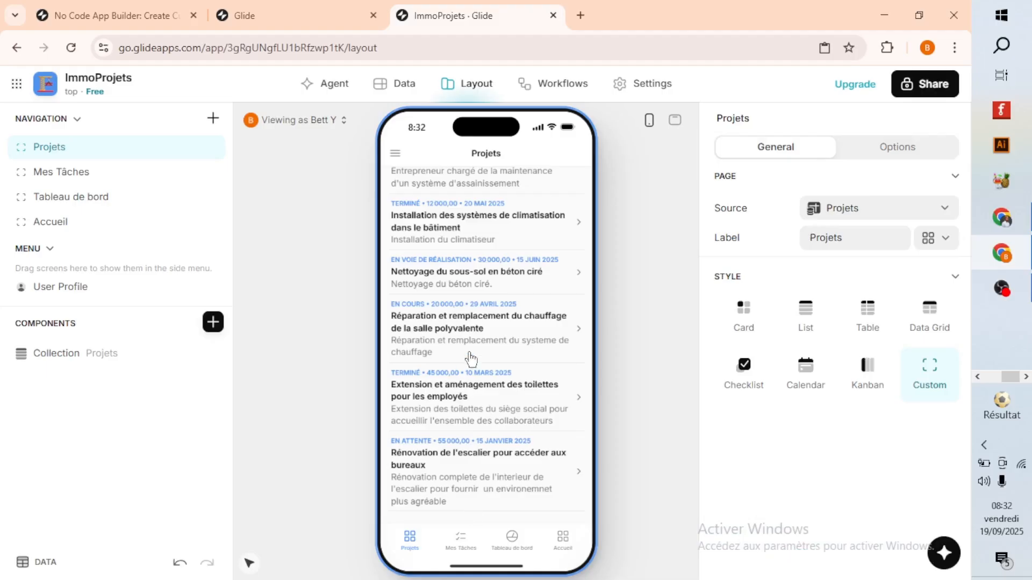
Review the roof repair project's indicators, details, tasks, team and comments in the layout preview.
{"action": "scroll", "coordinate": [473, 349], "scroll_direction": "up", "scroll_amount": 3}
{"action": "scroll", "coordinate": [473, 349], "scroll_direction": "up", "scroll_amount": 3}
{"action": "left_click", "coordinate": [473, 284]}
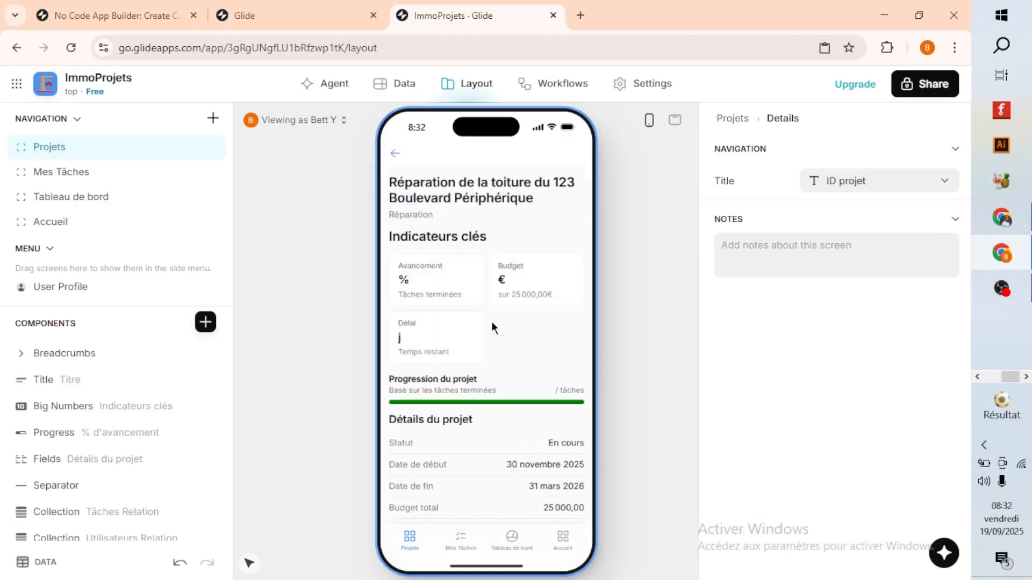
{"action": "scroll", "coordinate": [492, 349], "scroll_direction": "down", "scroll_amount": 3}
{"action": "scroll", "coordinate": [491, 371], "scroll_direction": "down", "scroll_amount": 2}
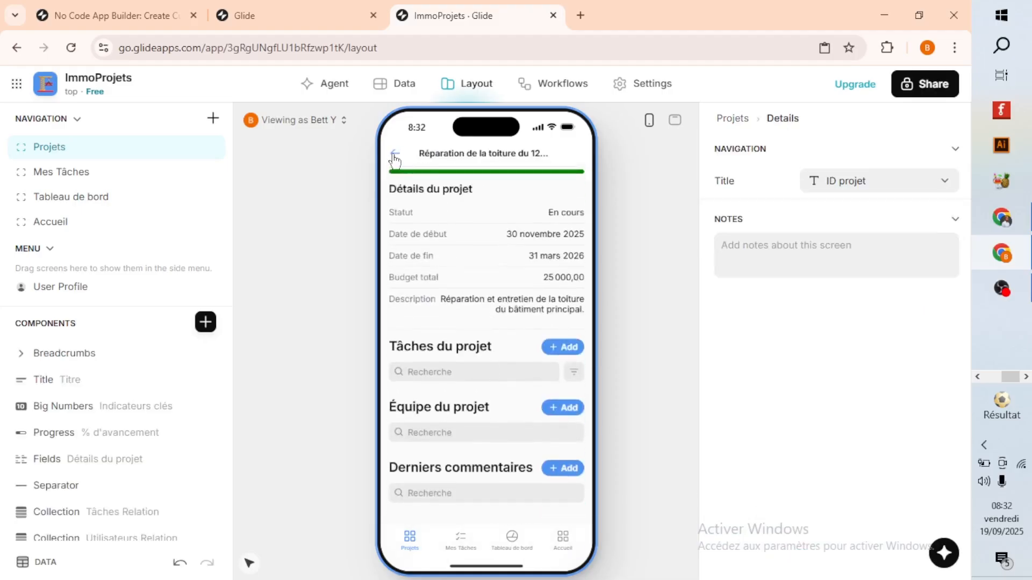
Look through the task list on the Mes Tâches screen.
{"action": "left_click", "coordinate": [429, 559]}
{"action": "left_click", "coordinate": [461, 540]}
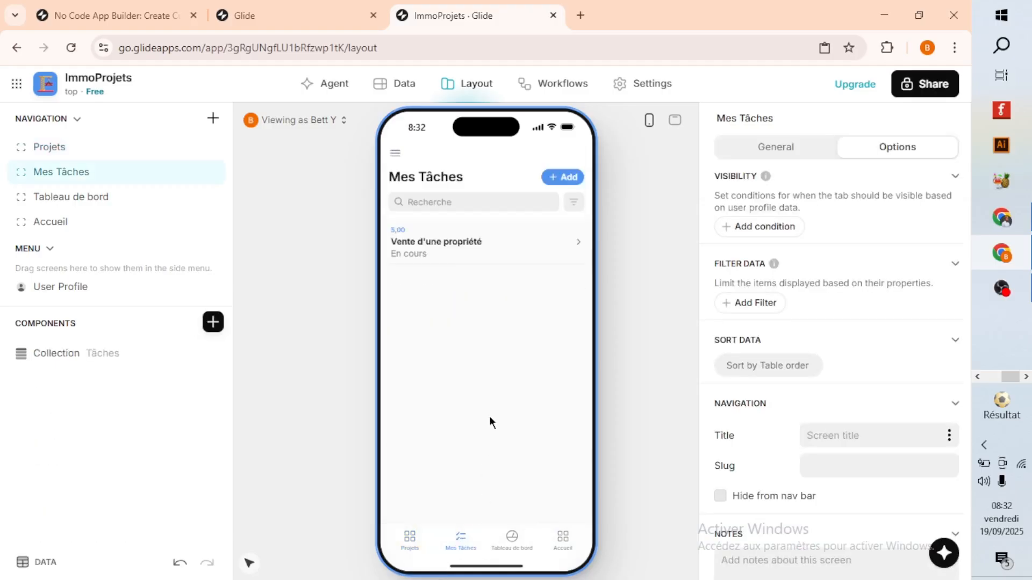
{"action": "scroll", "coordinate": [500, 419], "scroll_direction": "down", "scroll_amount": 3}
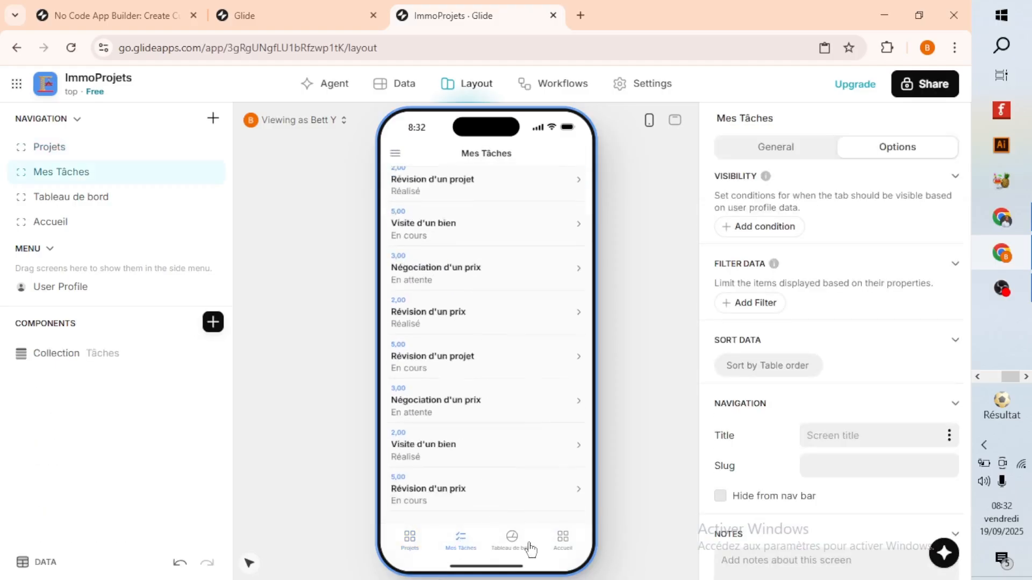
Look through the project cards on the Tableau de bord screen and check the roof repair project from there.
{"action": "left_click", "coordinate": [512, 541]}
{"action": "scroll", "coordinate": [494, 393], "scroll_direction": "down", "scroll_amount": 5}
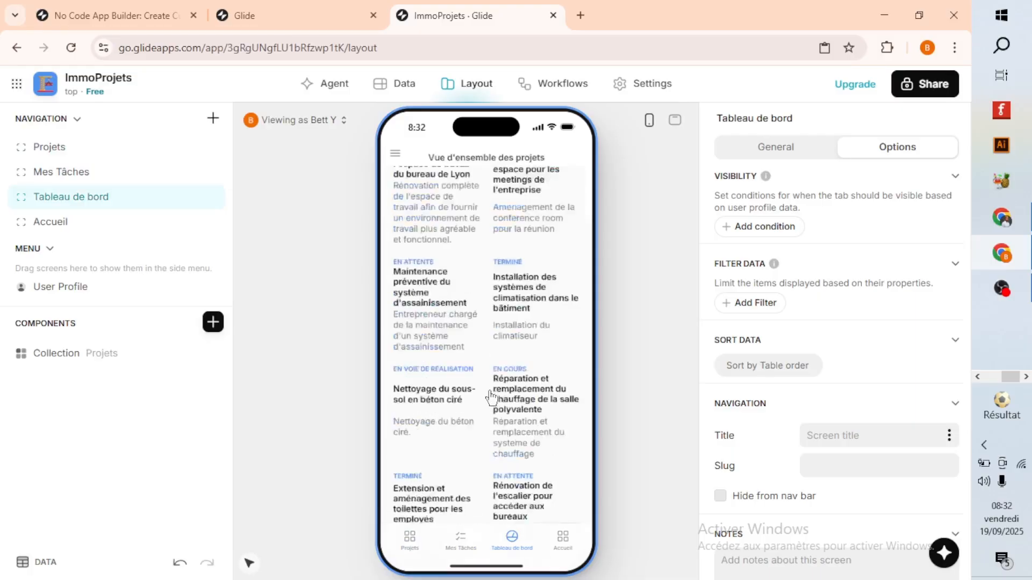
{"action": "scroll", "coordinate": [450, 376], "scroll_direction": "up", "scroll_amount": 5}
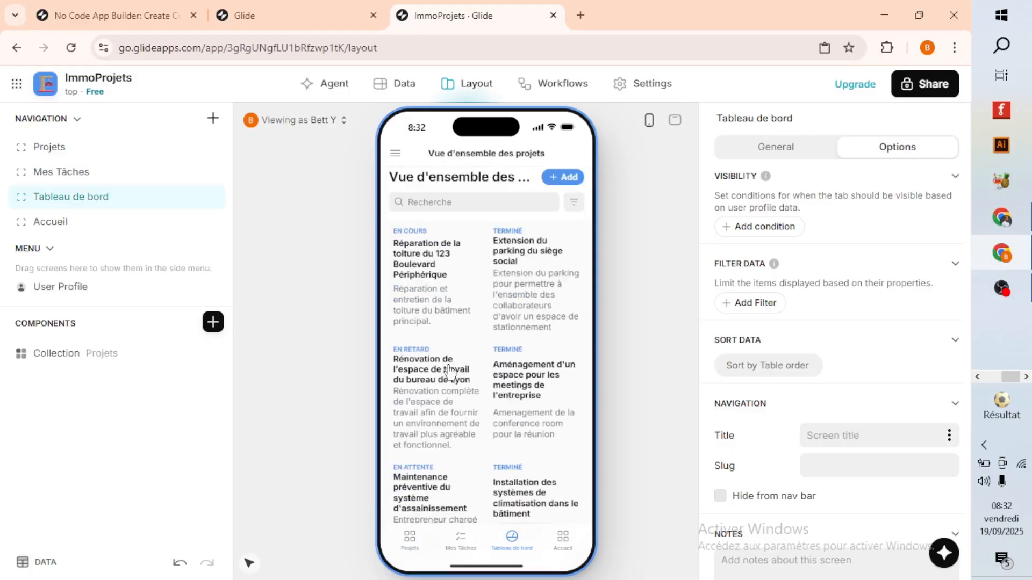
{"action": "left_click", "coordinate": [446, 329]}
{"action": "scroll", "coordinate": [458, 357], "scroll_direction": "down", "scroll_amount": 3}
{"action": "left_click", "coordinate": [395, 151]}
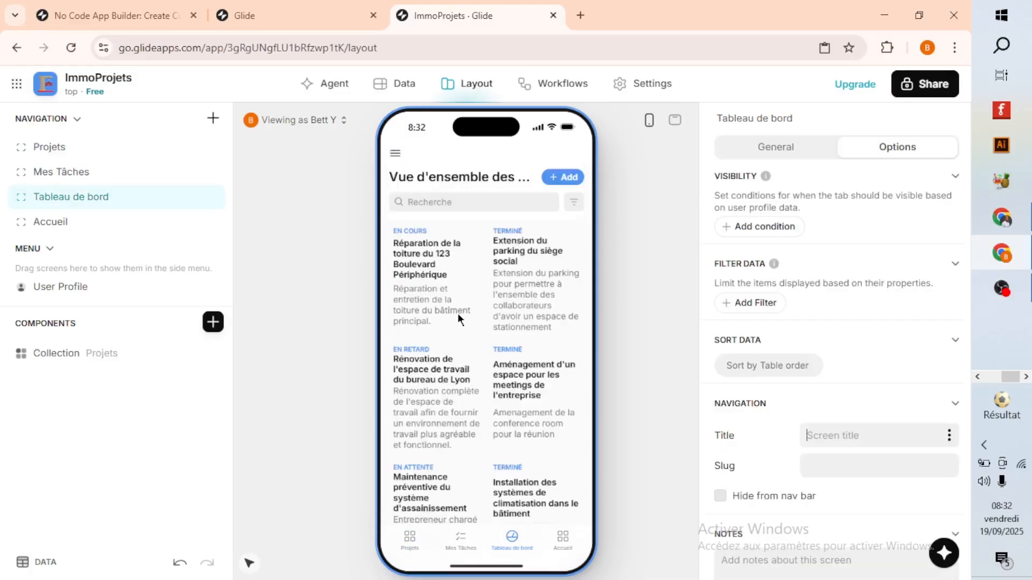
Show the Accueil screen's Kanban board in a full-screen desktop preview.
{"action": "left_click", "coordinate": [561, 539]}
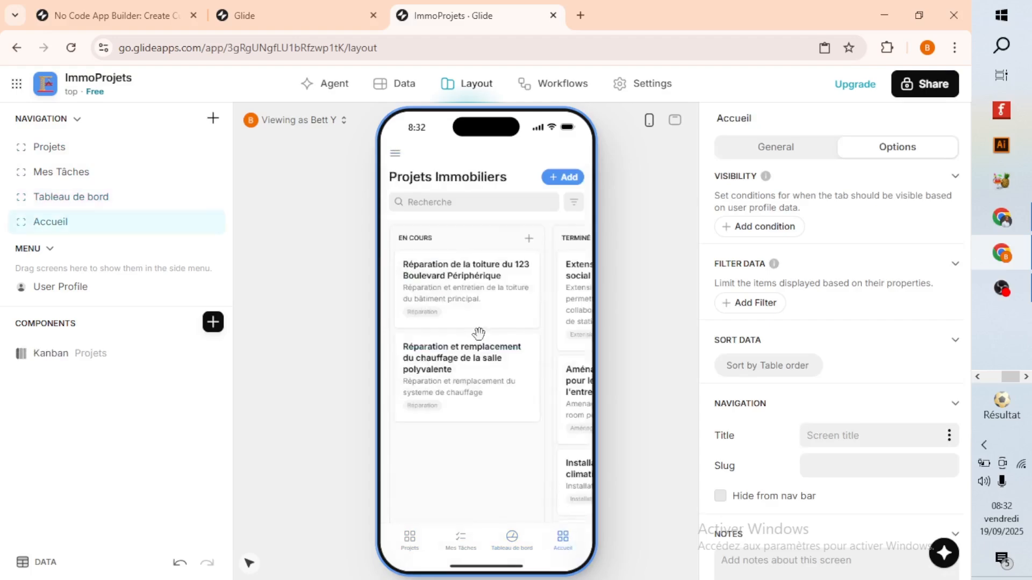
{"action": "left_click", "coordinate": [678, 122]}
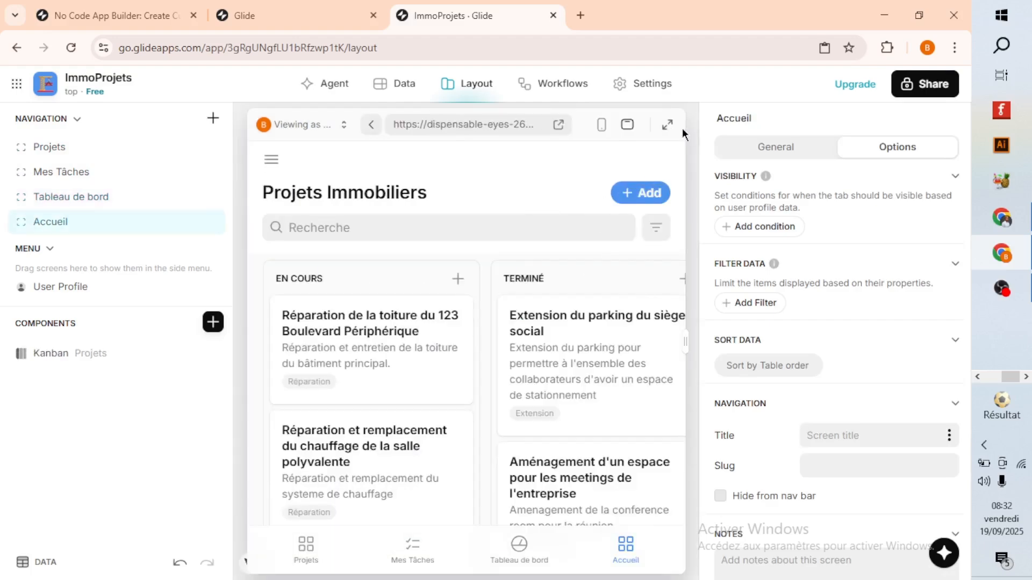
{"action": "left_click", "coordinate": [668, 126]}
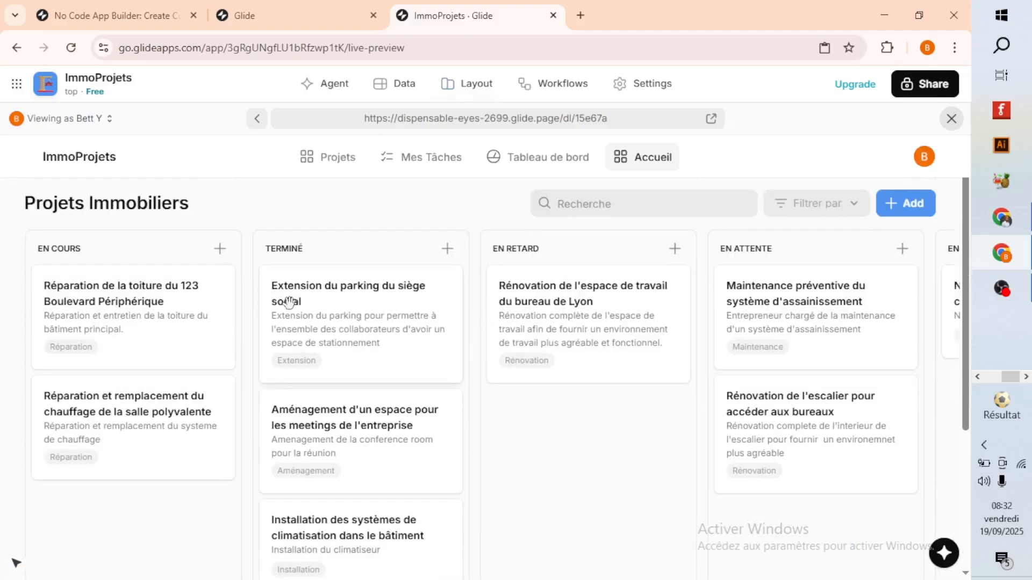
Examine the Kanban board's project cards in every status column, from En cours to En voie de réalisation.
{"action": "scroll", "coordinate": [618, 402], "scroll_direction": "down", "scroll_amount": 4}
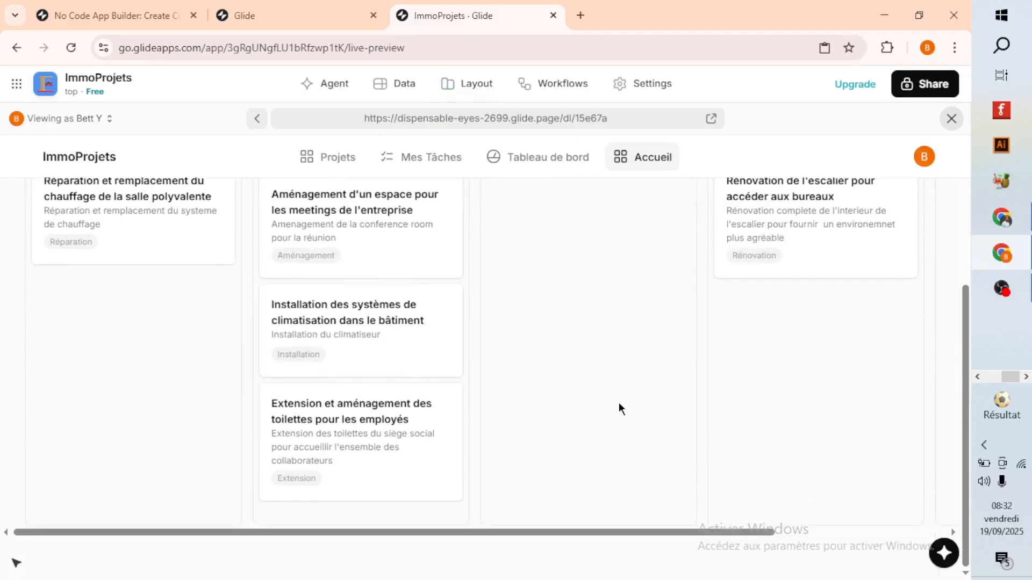
{"action": "left_click_drag", "start_coordinate": [473, 530], "coordinate": [745, 528]}
{"action": "scroll", "coordinate": [698, 404], "scroll_direction": "up", "scroll_amount": 5}
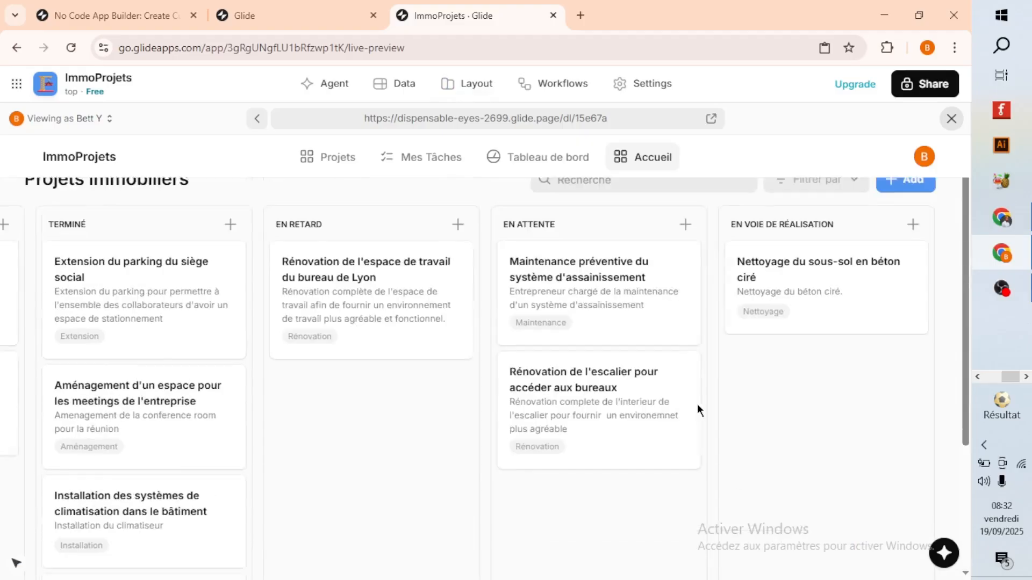
{"action": "scroll", "coordinate": [679, 430], "scroll_direction": "down", "scroll_amount": 4}
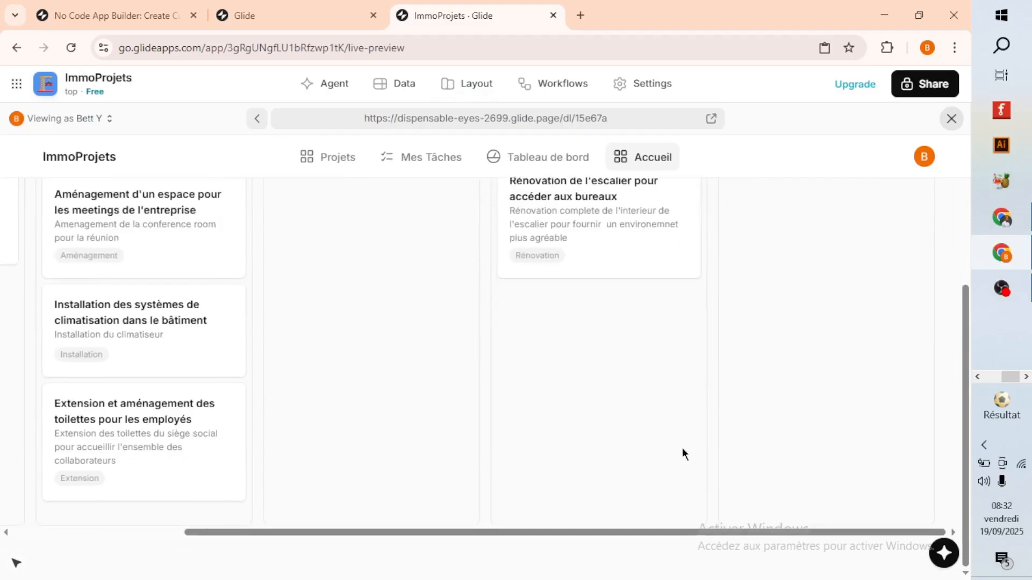
{"action": "scroll", "coordinate": [682, 447], "scroll_direction": "up", "scroll_amount": 4}
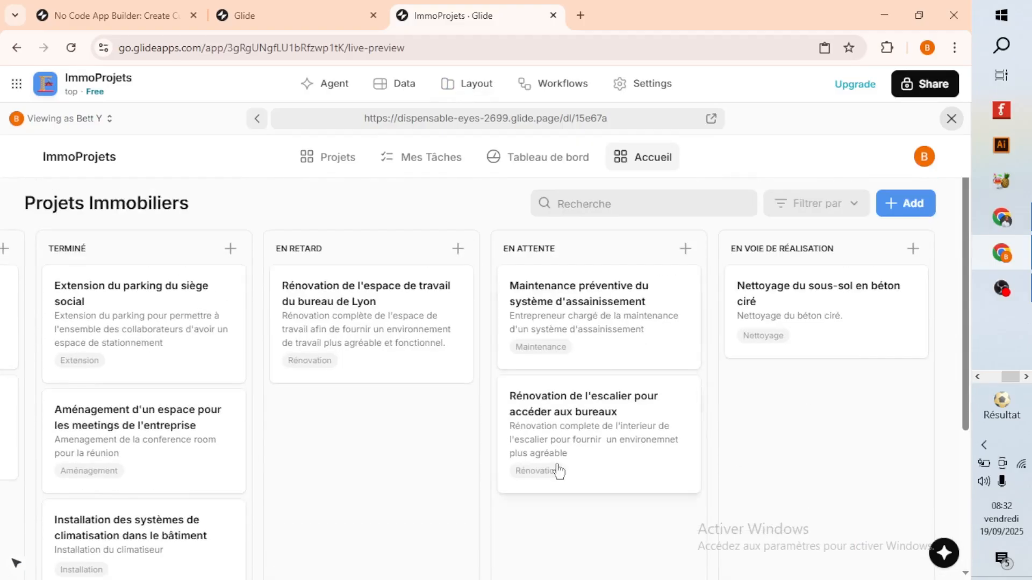
{"action": "scroll", "coordinate": [495, 508], "scroll_direction": "down", "scroll_amount": 4}
{"action": "left_click_drag", "start_coordinate": [420, 535], "coordinate": [192, 502]}
{"action": "scroll", "coordinate": [232, 440], "scroll_direction": "up", "scroll_amount": 4}
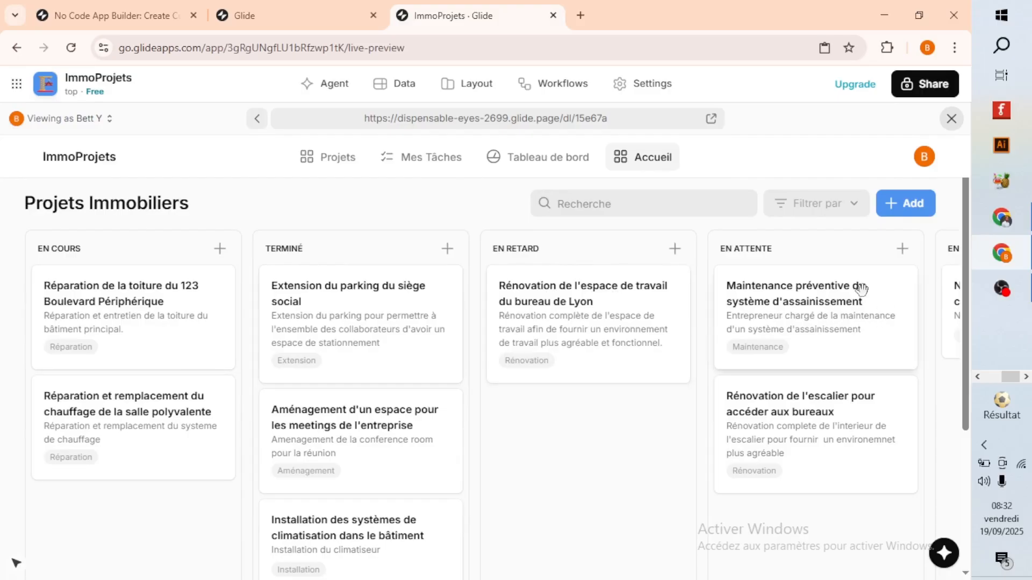
{"action": "scroll", "coordinate": [808, 314], "scroll_direction": "down", "scroll_amount": 4}
{"action": "left_click_drag", "start_coordinate": [591, 533], "coordinate": [849, 539]}
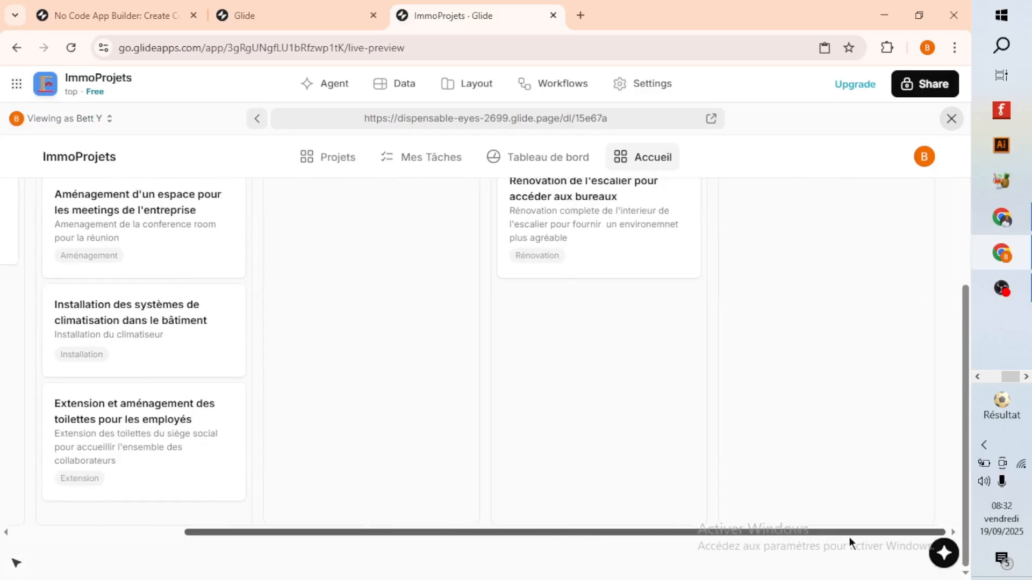
{"action": "scroll", "coordinate": [743, 427], "scroll_direction": "up", "scroll_amount": 4}
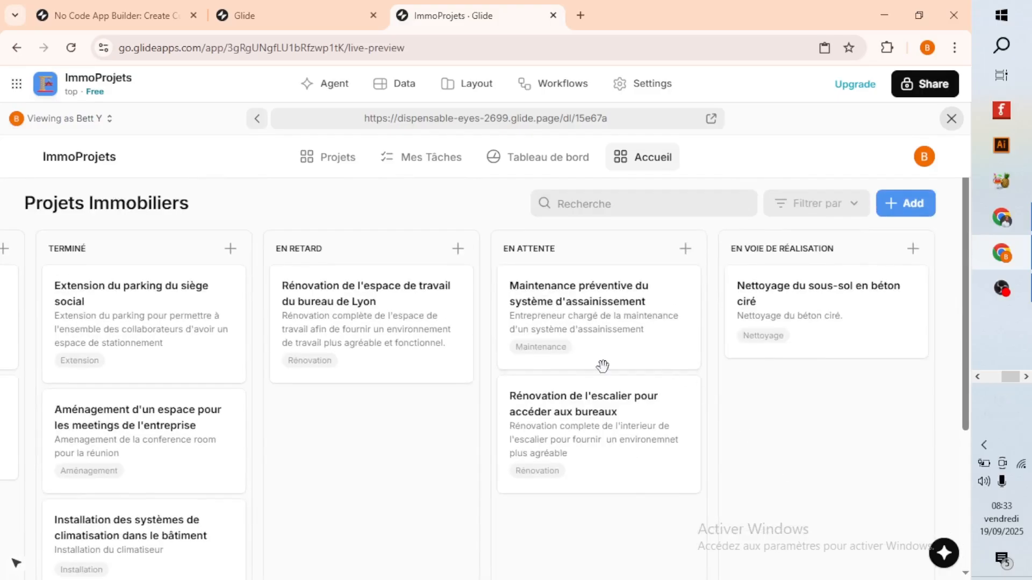
{"action": "scroll", "coordinate": [602, 366], "scroll_direction": "down", "scroll_amount": 4}
{"action": "scroll", "coordinate": [598, 364], "scroll_direction": "up", "scroll_amount": 4}
{"action": "scroll", "coordinate": [399, 537], "scroll_direction": "down", "scroll_amount": 4}
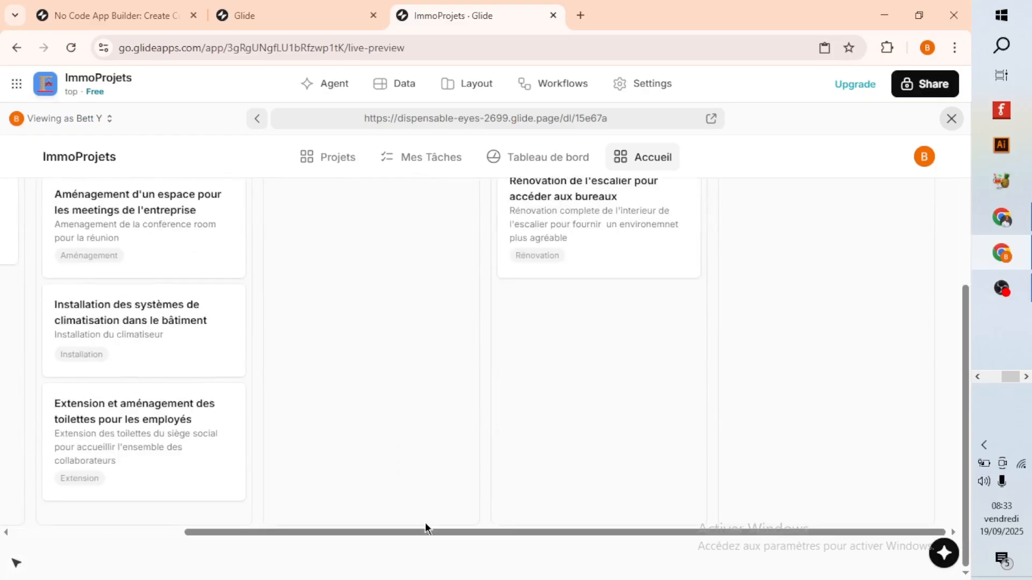
{"action": "left_click_drag", "start_coordinate": [424, 526], "coordinate": [186, 525]}
Look through the Projets list in the full-screen preview, then return to the layout editor.
{"action": "left_click", "coordinate": [309, 161]}
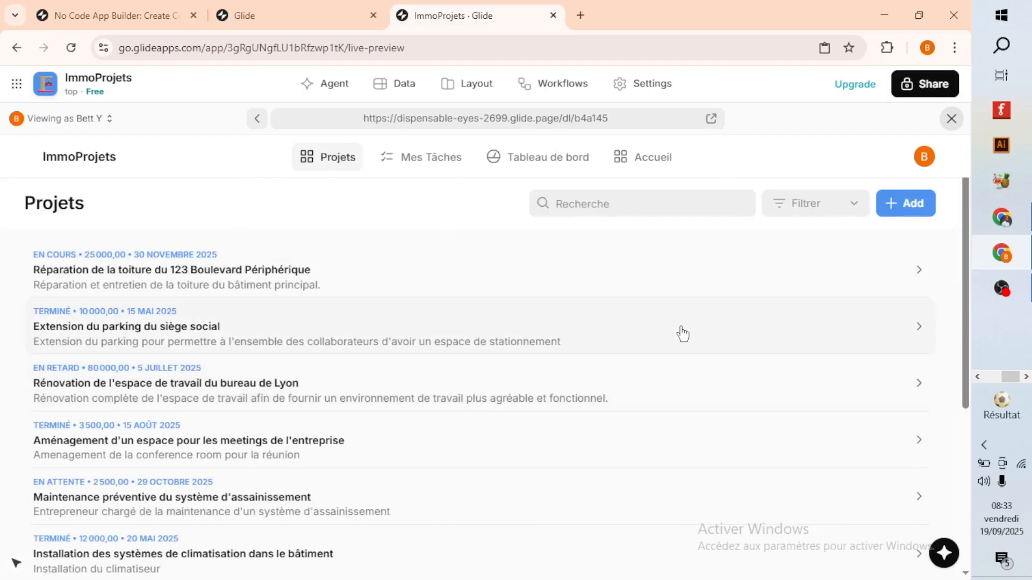
{"action": "scroll", "coordinate": [403, 330], "scroll_direction": "down", "scroll_amount": 3}
{"action": "scroll", "coordinate": [403, 329], "scroll_direction": "up", "scroll_amount": 3}
{"action": "left_click", "coordinate": [951, 118]}
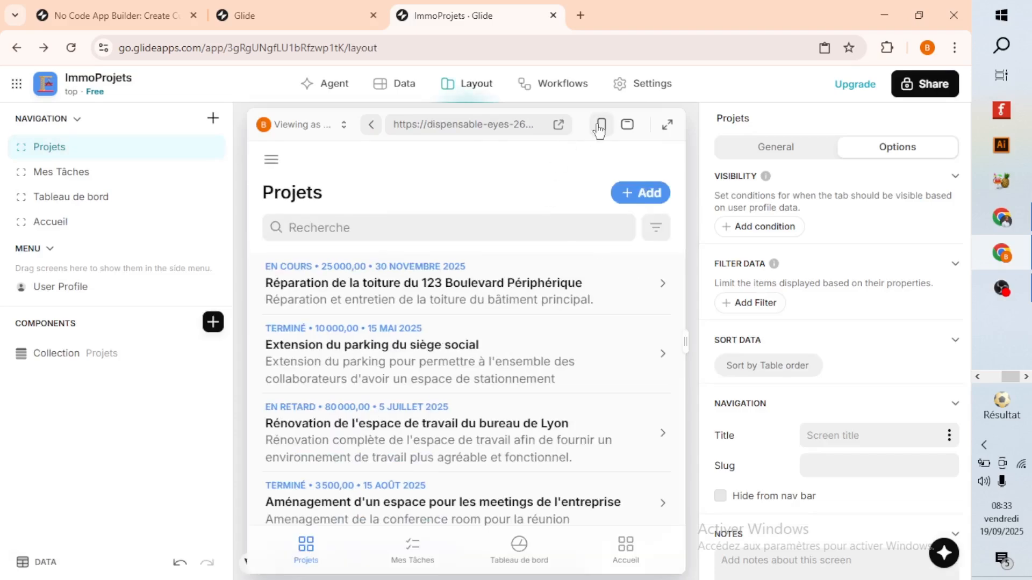
Restore the phone preview, check the roof repair project's details, and go back to the Projets list.
{"action": "left_click", "coordinate": [600, 127]}
{"action": "left_click", "coordinate": [490, 277]}
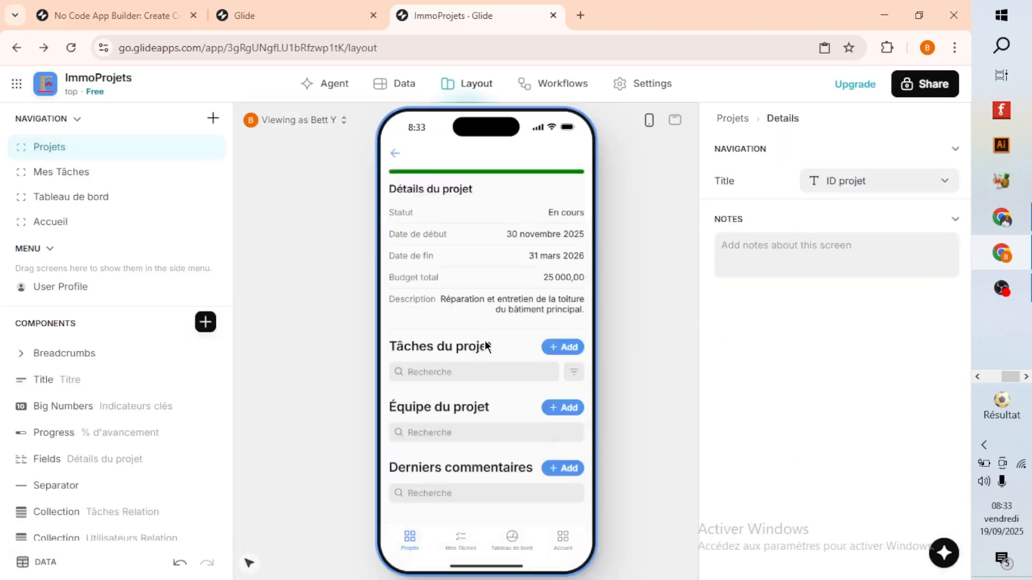
{"action": "scroll", "coordinate": [421, 214], "scroll_direction": "up", "scroll_amount": 4}
{"action": "left_click", "coordinate": [394, 157]}
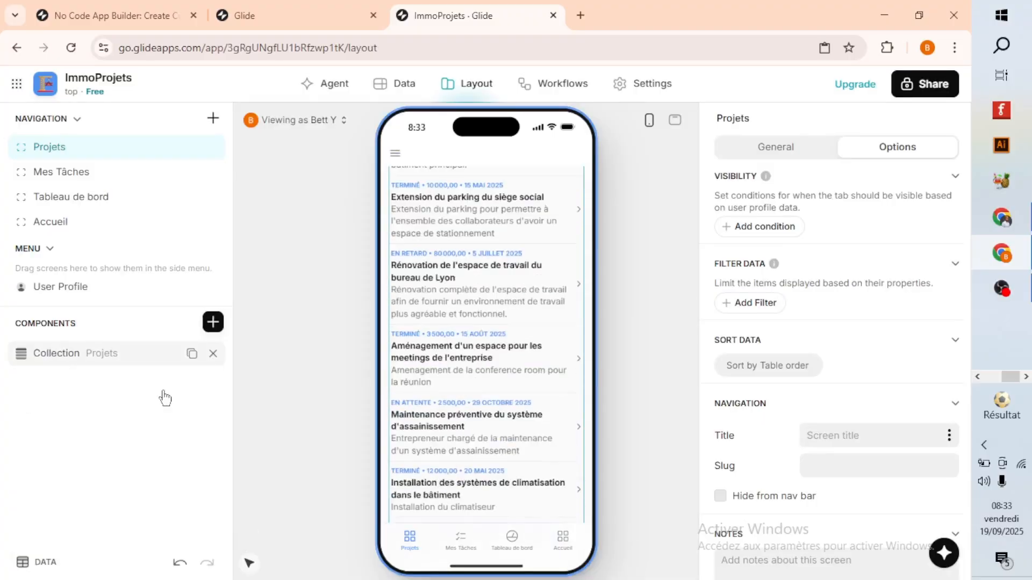
Inspect the Projets collection's data and design settings and the image upload option for its list items.
{"action": "left_click", "coordinate": [537, 317]}
{"action": "scroll", "coordinate": [834, 395], "scroll_direction": "down", "scroll_amount": 7}
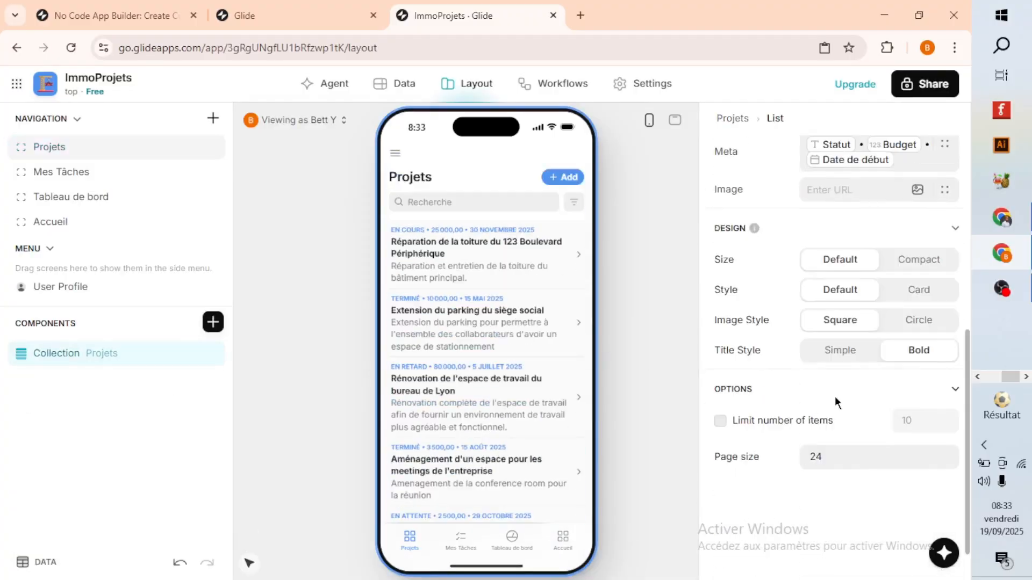
{"action": "scroll", "coordinate": [869, 355], "scroll_direction": "up", "scroll_amount": 3}
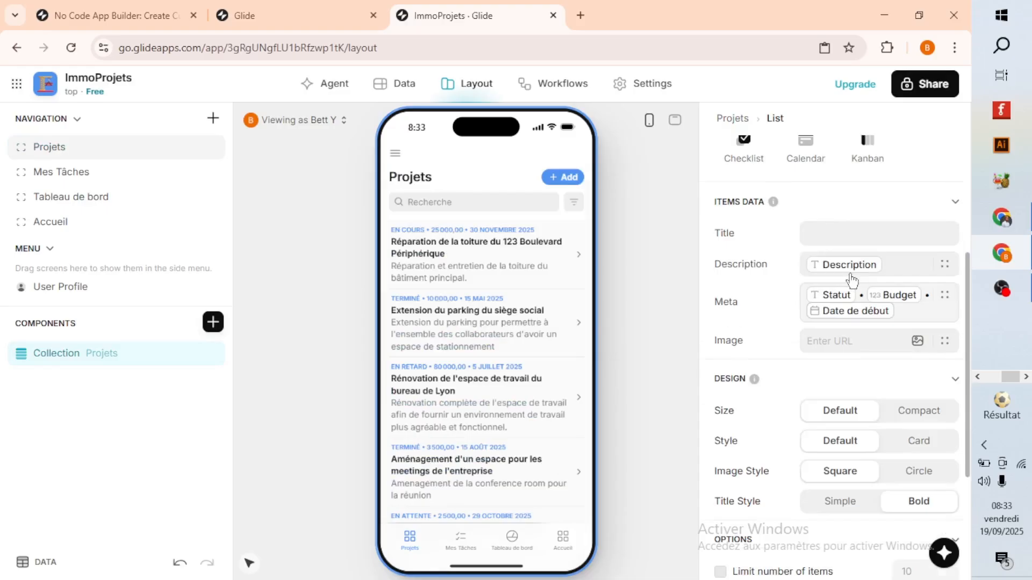
{"action": "left_click", "coordinate": [942, 347]}
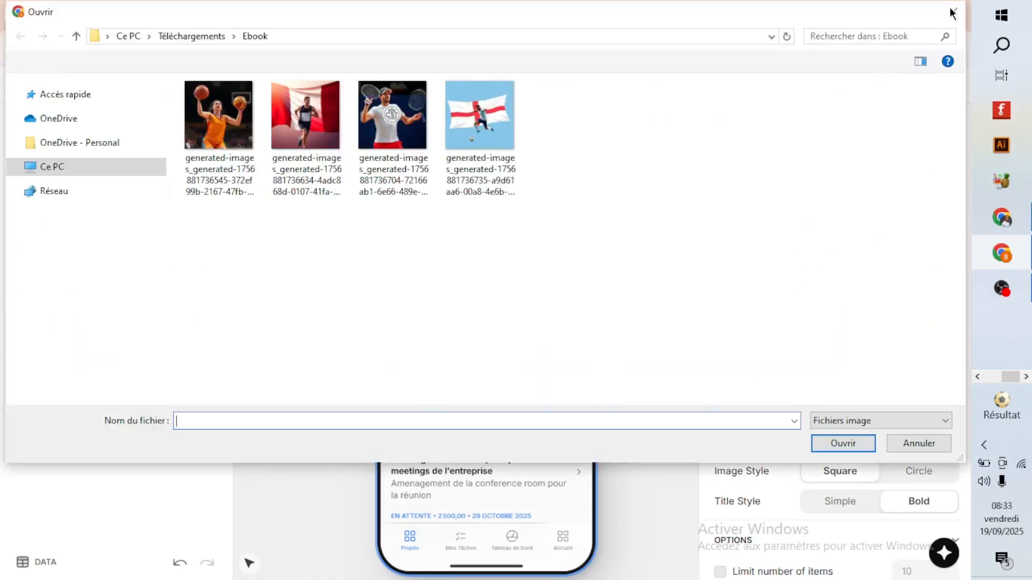
{"action": "left_click", "coordinate": [951, 13]}
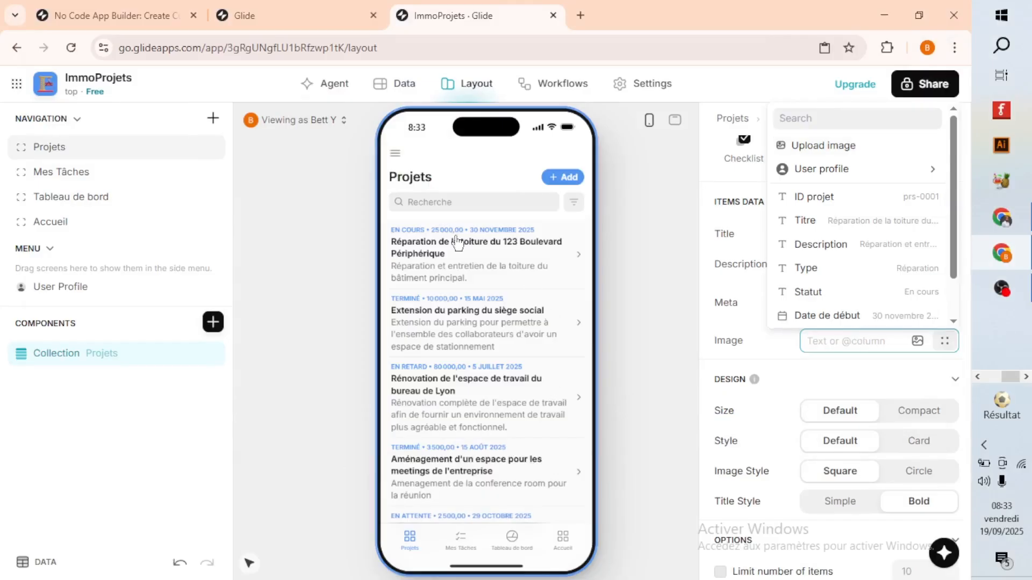
Check the roof repair project's key indicators, then examine their source columns in the Projets table, from Nombre de tâches to Jours restants.
{"action": "left_click", "coordinate": [484, 262]}
{"action": "left_click", "coordinate": [484, 264]}
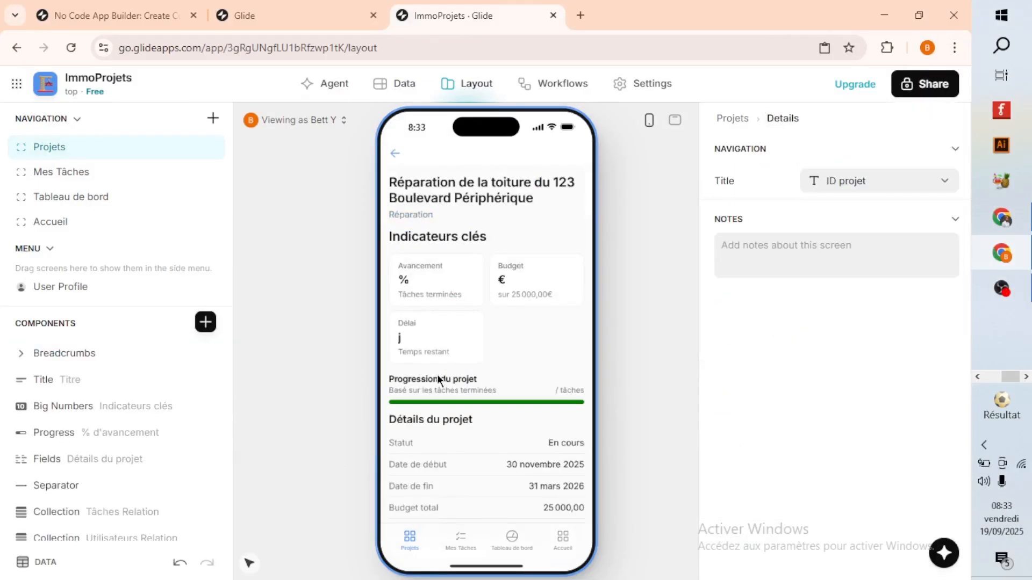
{"action": "scroll", "coordinate": [453, 316], "scroll_direction": "down", "scroll_amount": 2}
{"action": "scroll", "coordinate": [463, 329], "scroll_direction": "up", "scroll_amount": 2}
{"action": "left_click", "coordinate": [394, 92]}
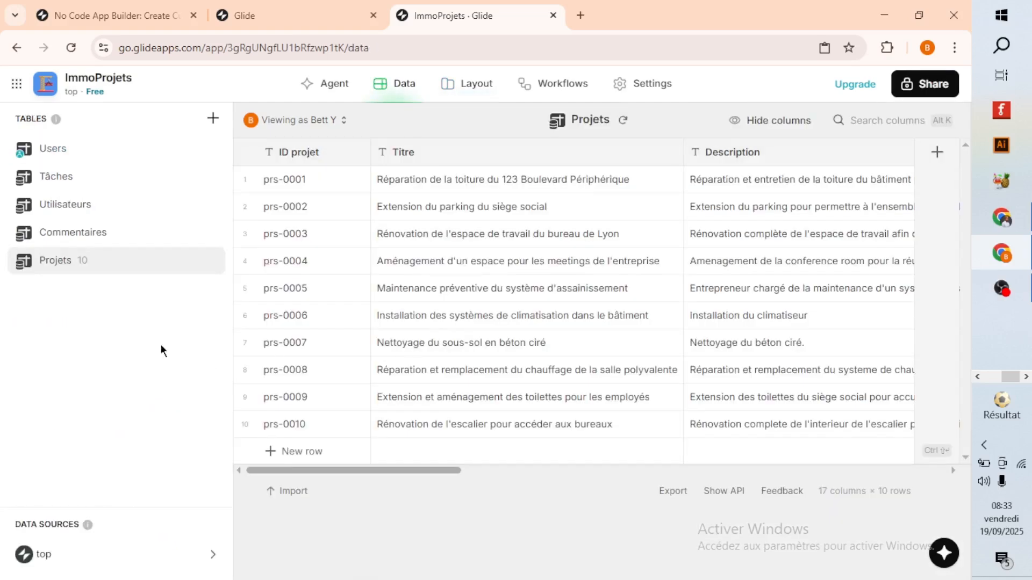
{"action": "left_click_drag", "start_coordinate": [377, 476], "coordinate": [843, 482]}
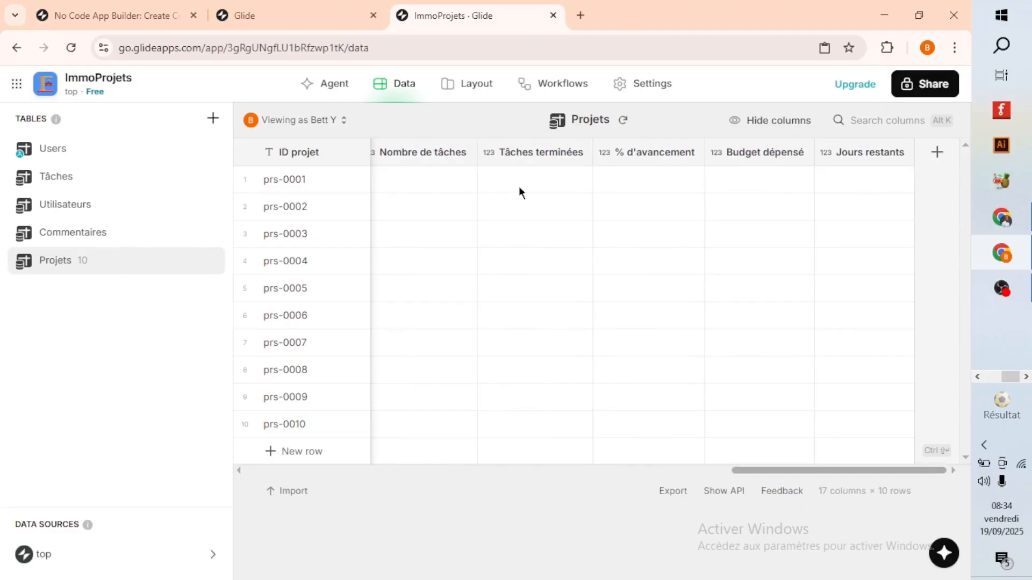
Revisit the roof repair project in the layout preview and recheck the Projets table's last columns, from Nombre de tâches to Jours restants.
{"action": "left_click", "coordinate": [455, 86]}
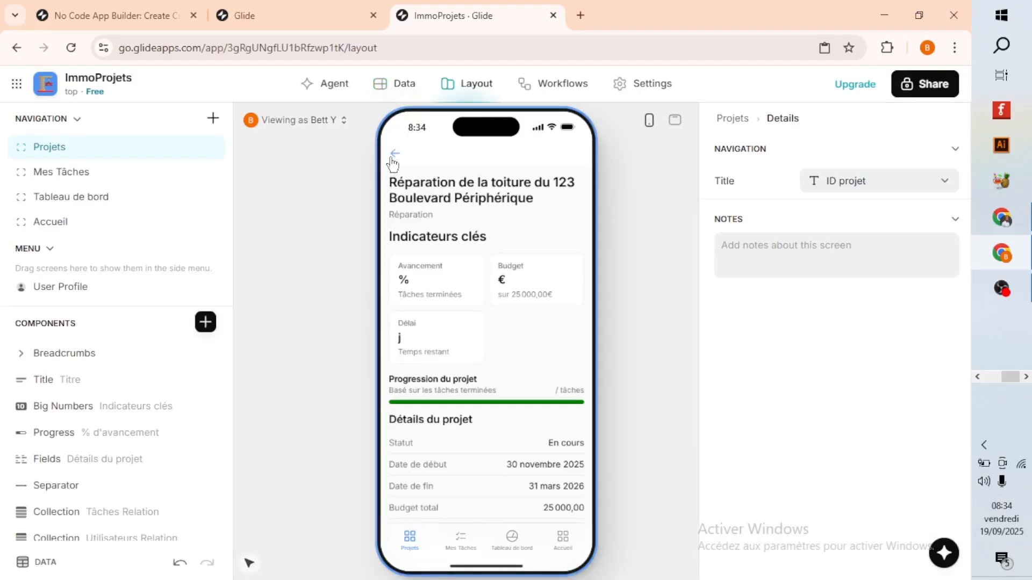
{"action": "left_click", "coordinate": [392, 157]}
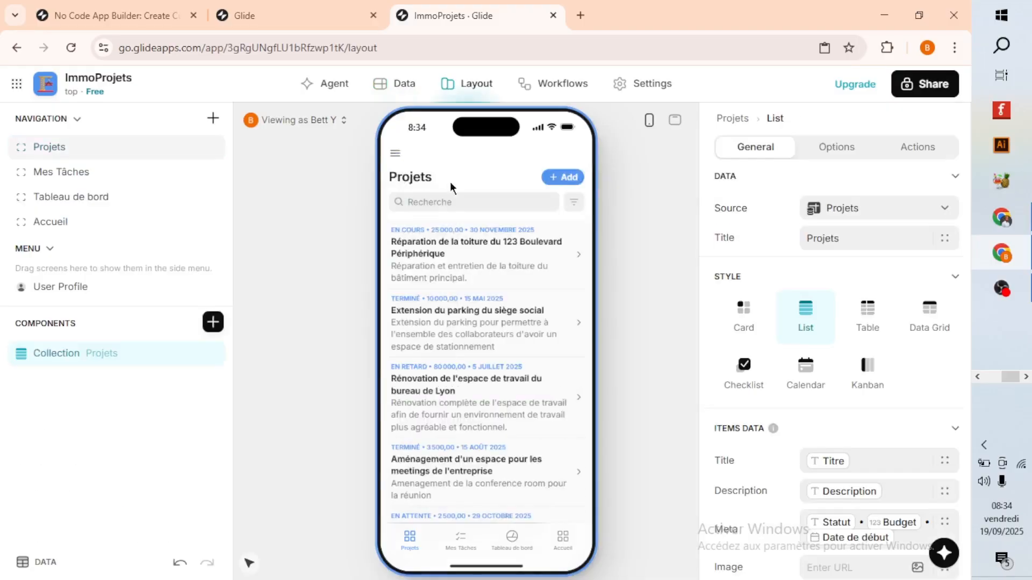
{"action": "left_click", "coordinate": [474, 262]}
{"action": "left_click", "coordinate": [387, 87]}
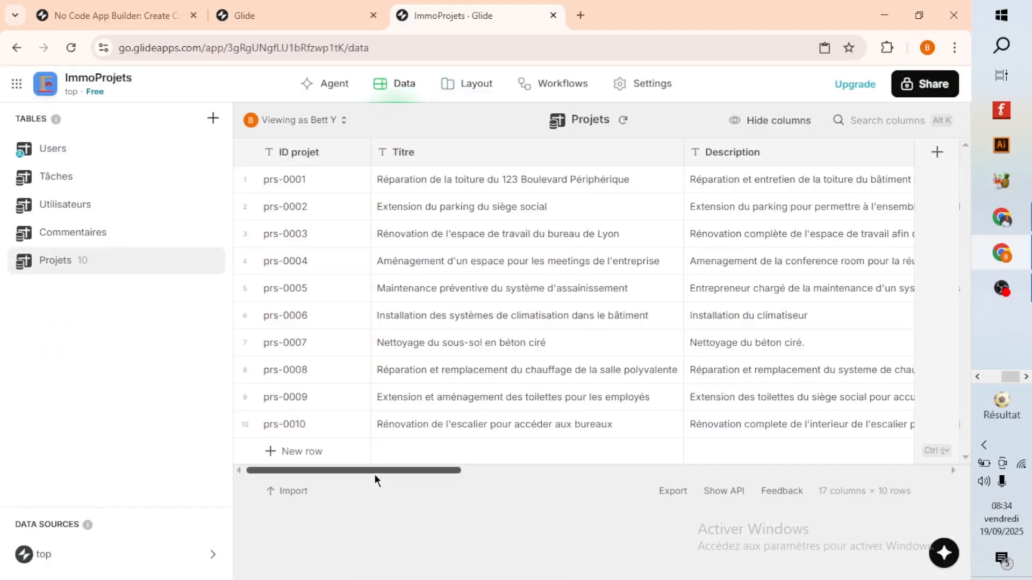
{"action": "left_click_drag", "start_coordinate": [374, 471], "coordinate": [872, 466]}
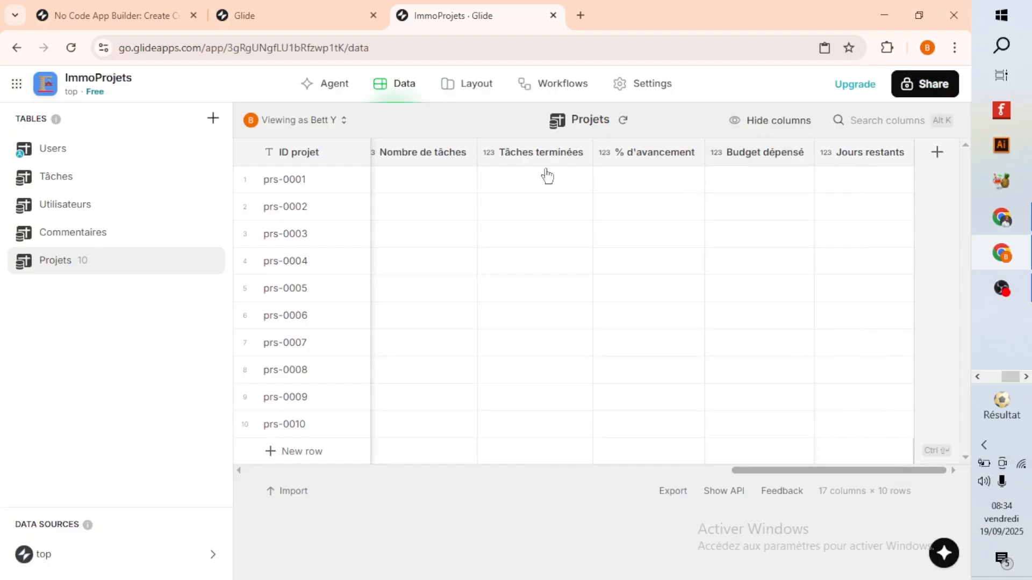
Enter 20 as the % d'avancement of project prs-0001 in the Projets table.
{"action": "left_click", "coordinate": [634, 185]}
{"action": "left_click", "coordinate": [622, 179]}
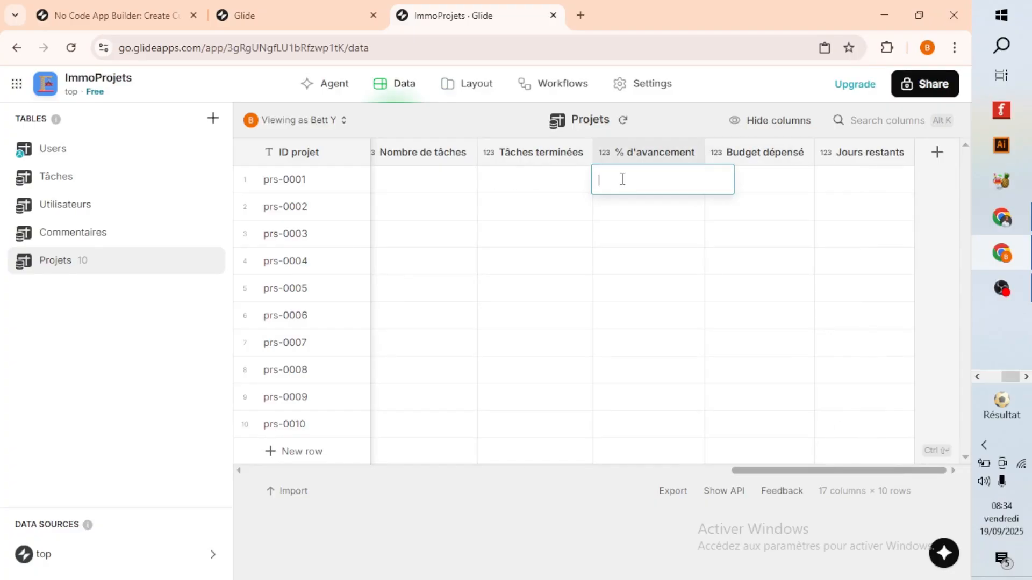
{"action": "left_click", "coordinate": [456, 203]}
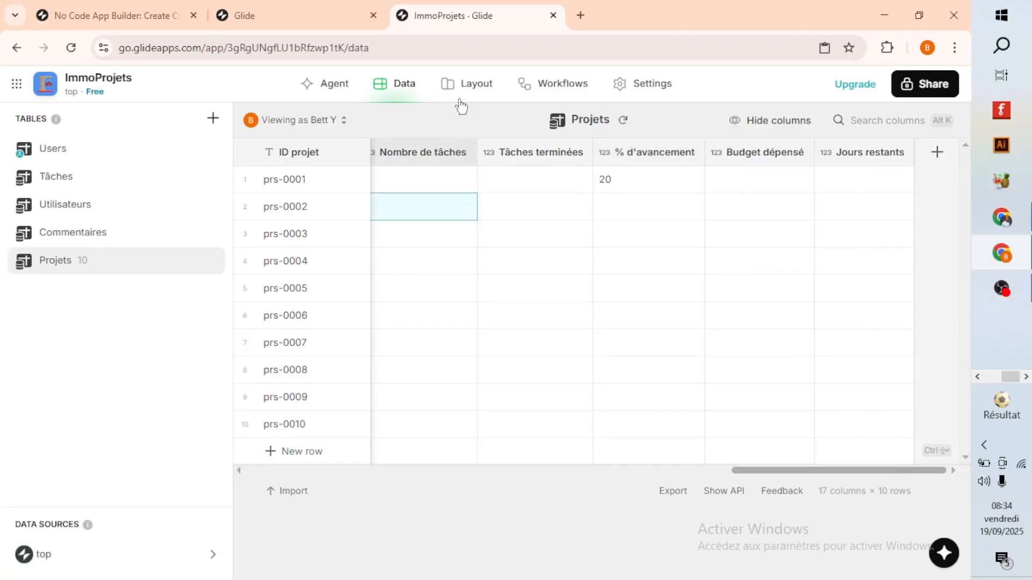
Insert the Tâches terminées column before the % sign in the value of the project page's Avancement indicator.
{"action": "left_click", "coordinate": [456, 85]}
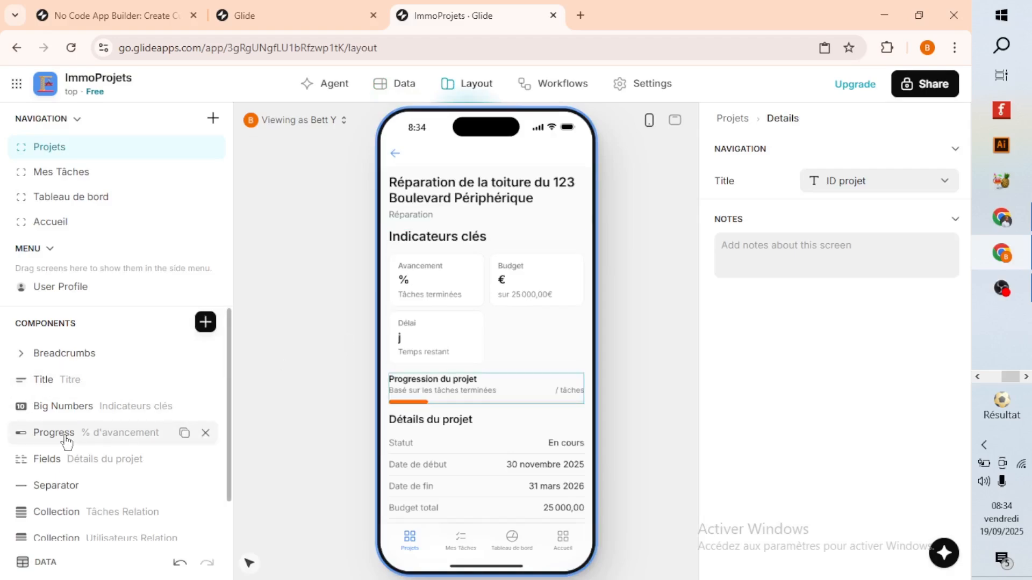
{"action": "left_click", "coordinate": [62, 408]}
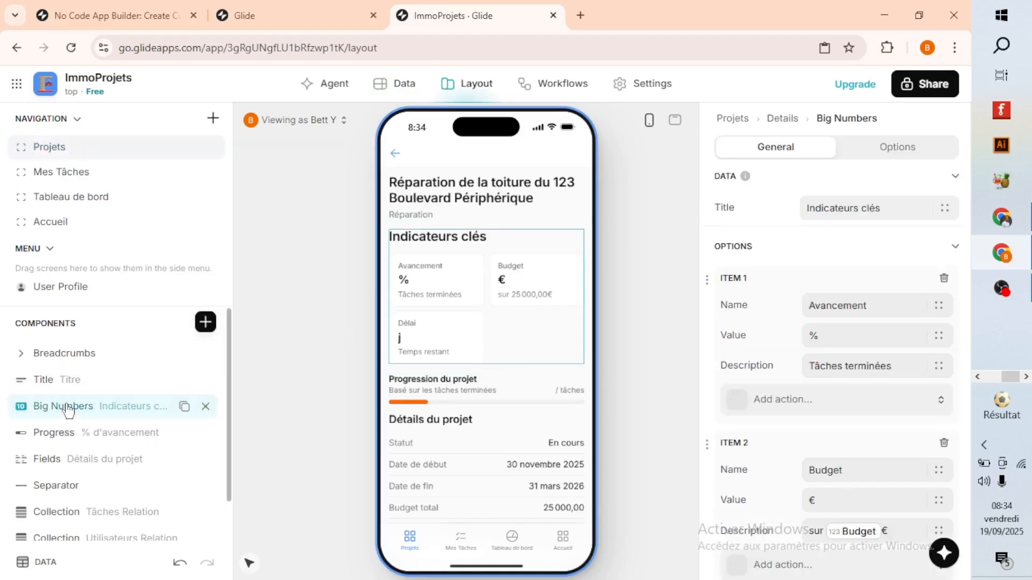
{"action": "left_click", "coordinate": [812, 332]}
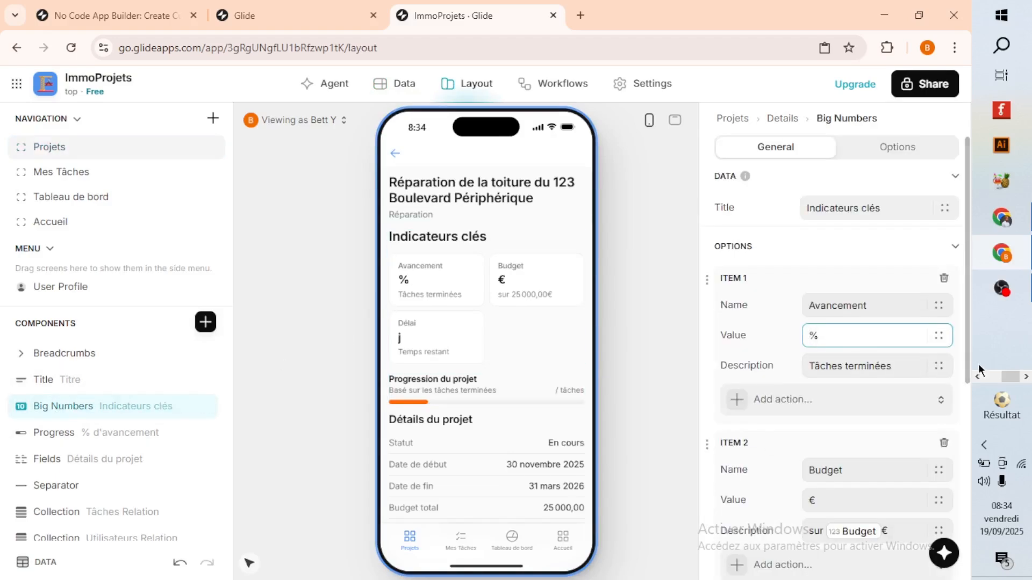
{"action": "left_click", "coordinate": [938, 337]}
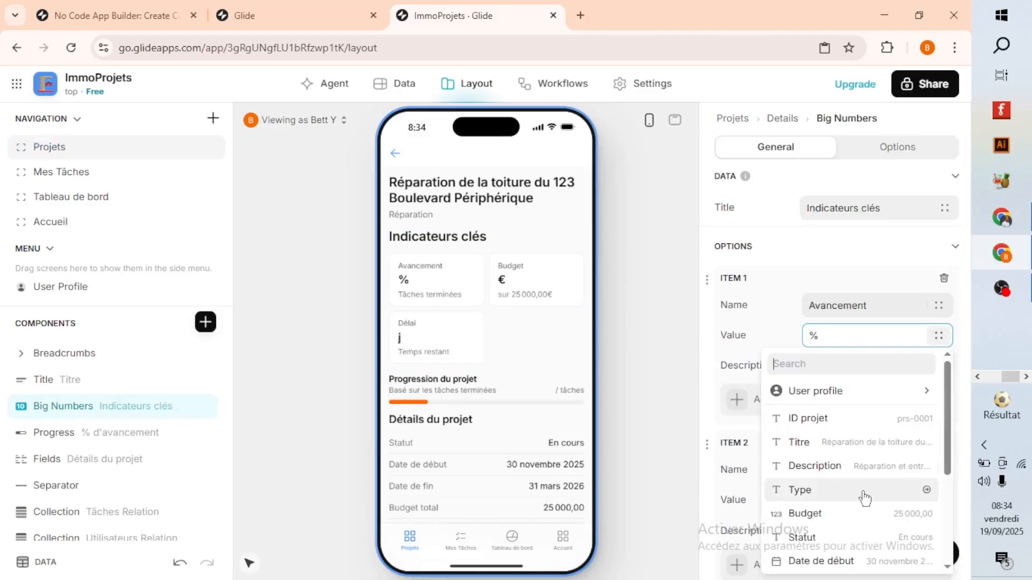
{"action": "scroll", "coordinate": [856, 491], "scroll_direction": "down", "scroll_amount": 3}
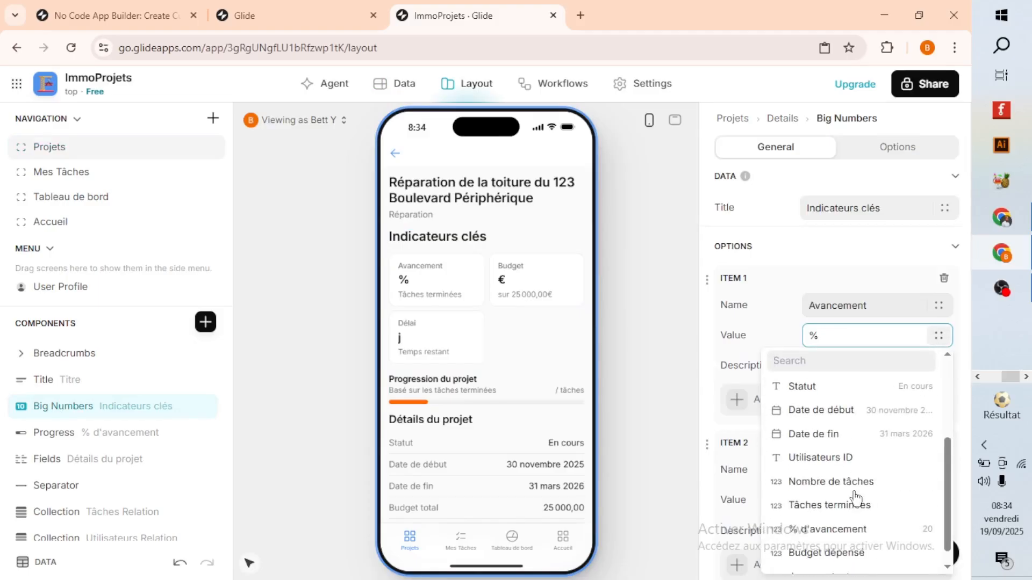
{"action": "scroll", "coordinate": [856, 516], "scroll_direction": "down", "scroll_amount": 1}
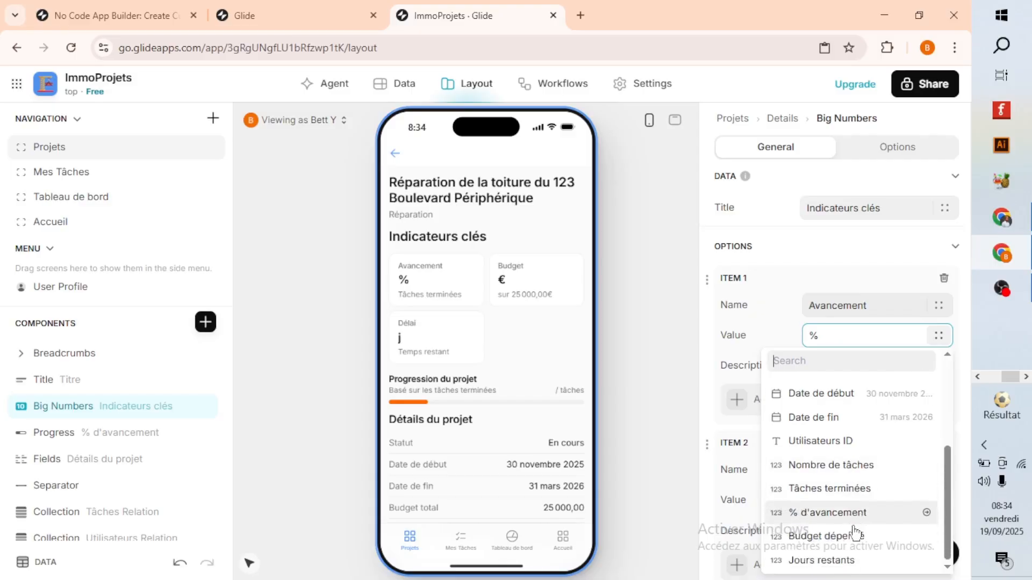
{"action": "left_click", "coordinate": [837, 494]}
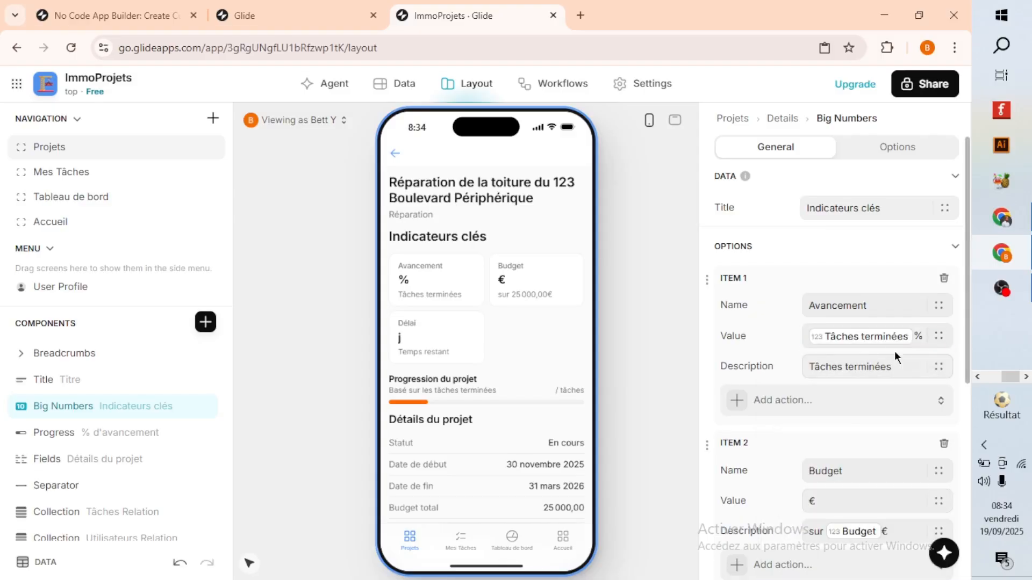
Set Tâches terminées to 20 for project prs-0001 and check the Avancement indicator in the layout preview.
{"action": "left_click", "coordinate": [393, 83]}
{"action": "left_click_drag", "start_coordinate": [355, 471], "coordinate": [804, 477]}
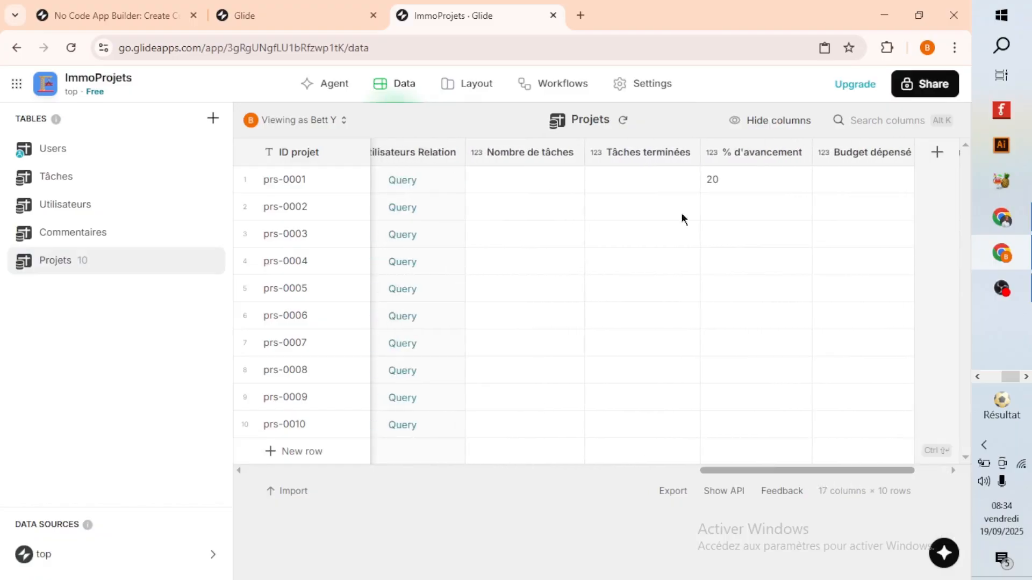
{"action": "double_click", "coordinate": [621, 181]}
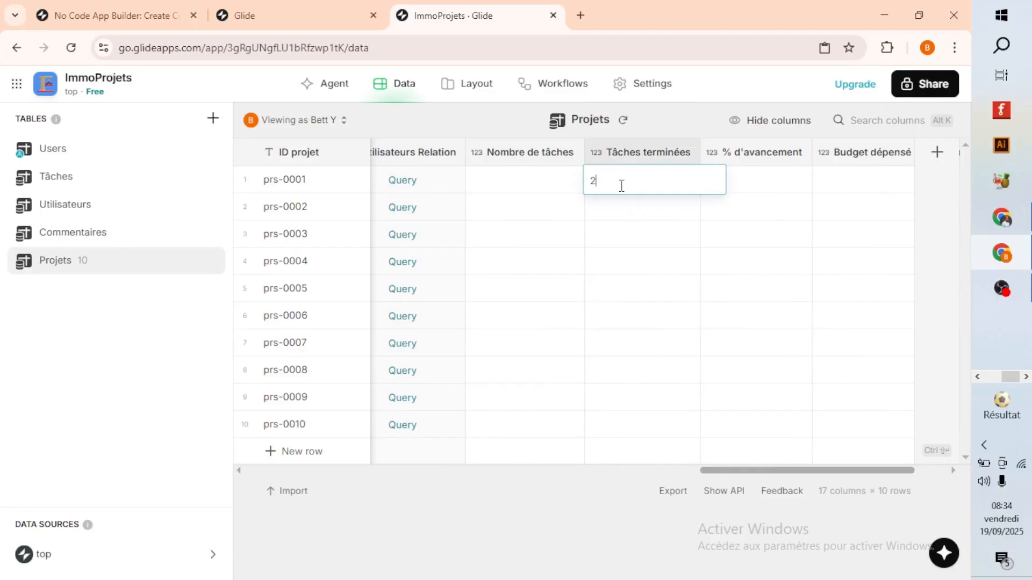
{"action": "type", "text": "20"}
{"action": "left_click", "coordinate": [674, 274]}
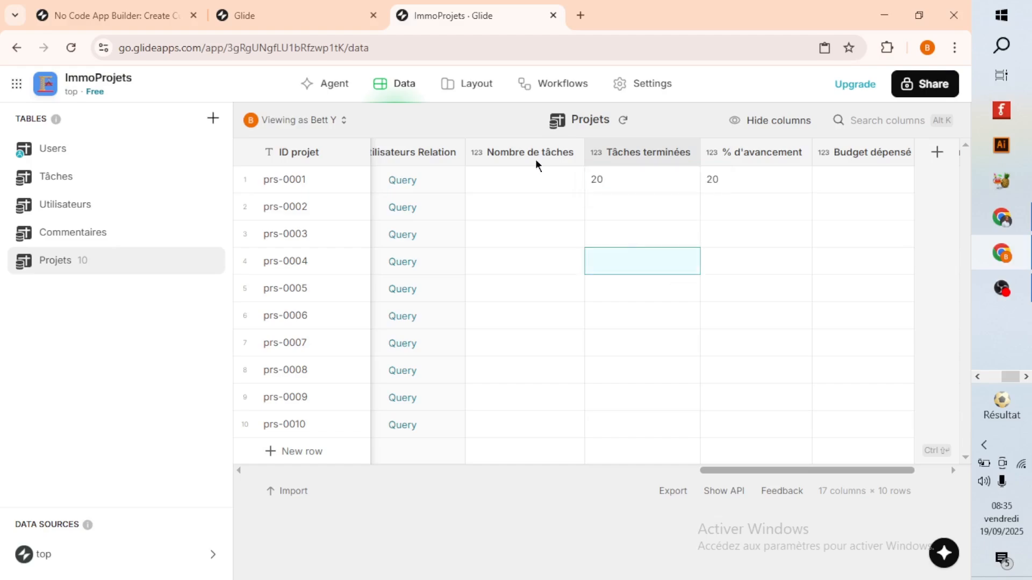
{"action": "left_click", "coordinate": [472, 84]}
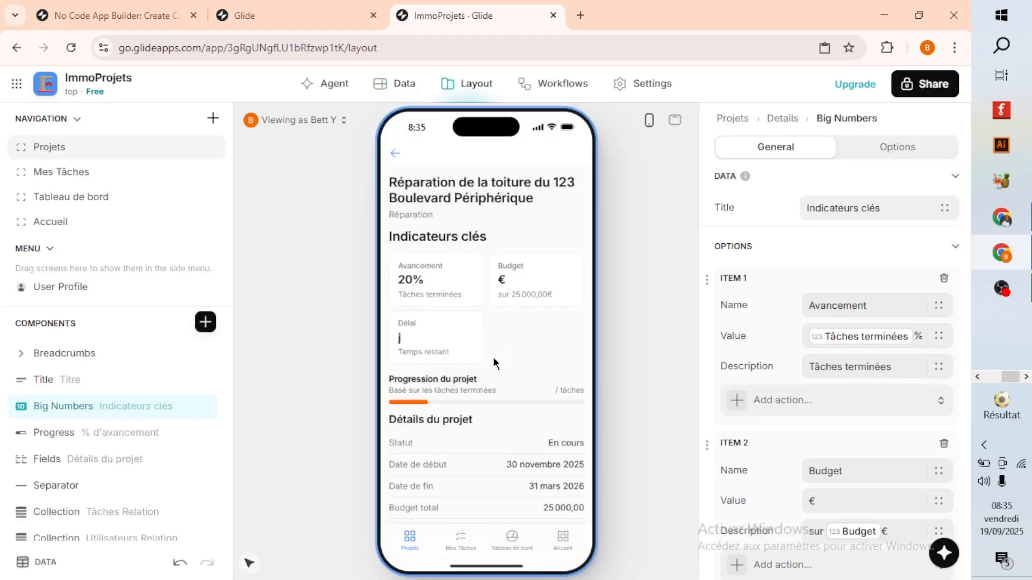
Set Budget dépensé to 20000 for project prs-0001 in the Projets table.
{"action": "left_click", "coordinate": [402, 84]}
{"action": "left_click_drag", "start_coordinate": [411, 472], "coordinate": [900, 489]}
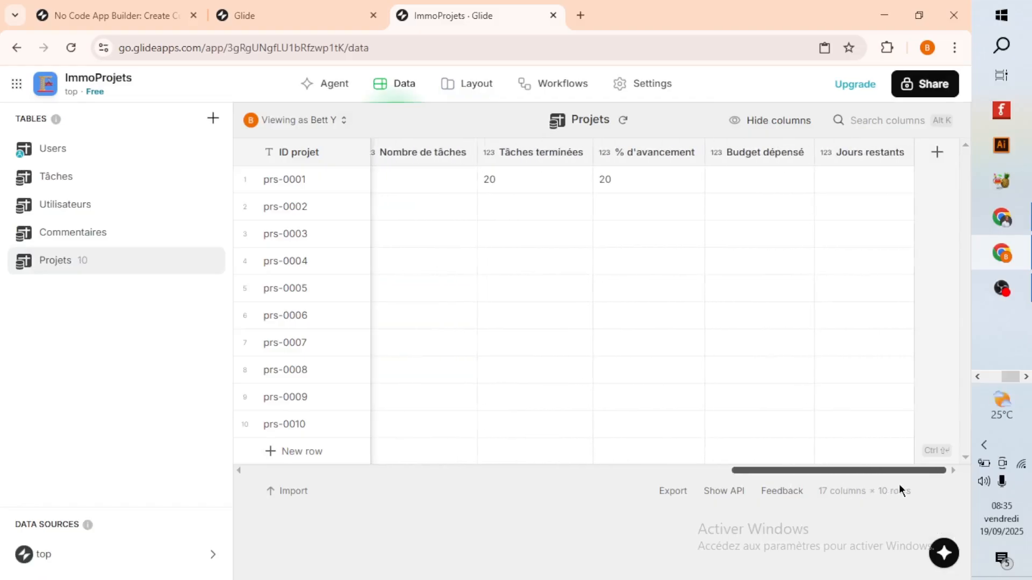
{"action": "double_click", "coordinate": [745, 181]}
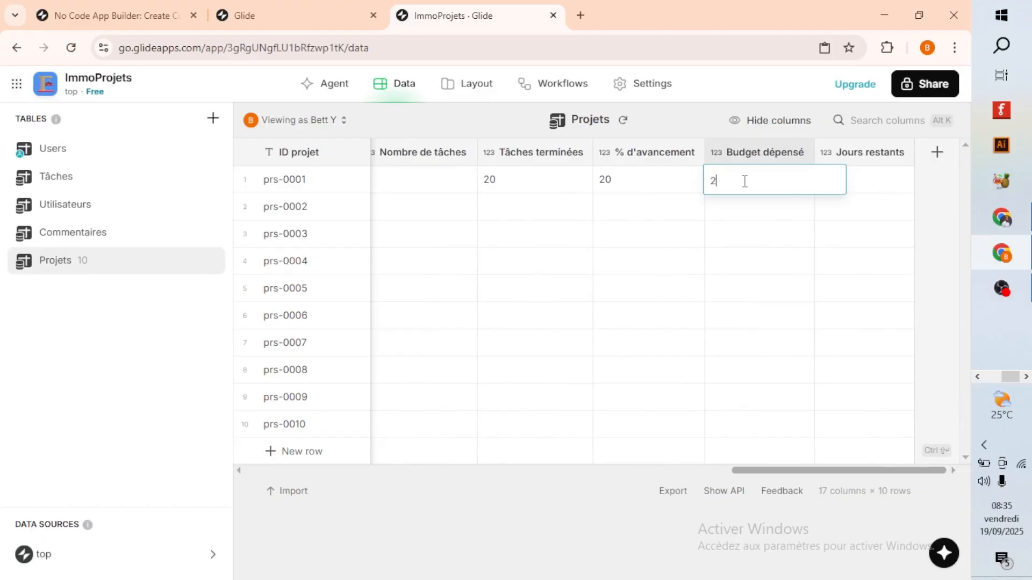
{"action": "type", "text": "20.000"}
{"action": "key", "text": "Return"}
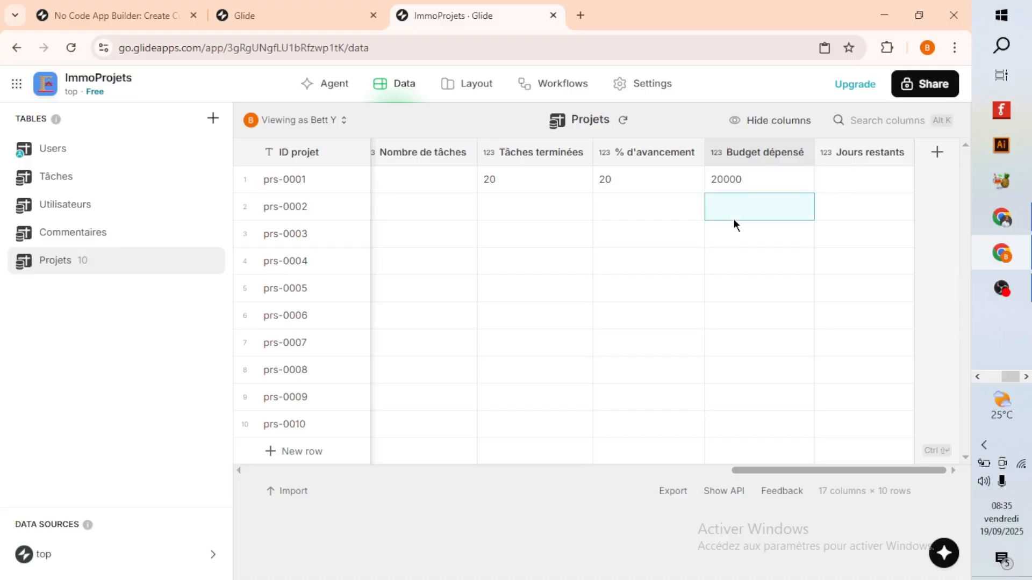
Inspect the value setting of the Budget indicator in Big Numbers, then recheck the Budget dépensé column in the Projets table.
{"action": "left_click", "coordinate": [473, 89]}
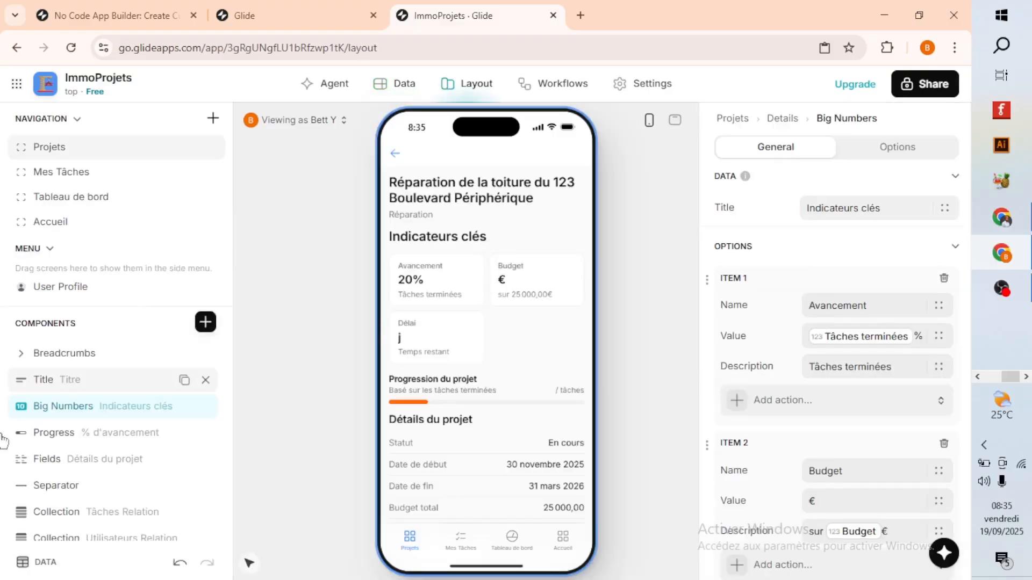
{"action": "double_click", "coordinate": [70, 407]}
{"action": "scroll", "coordinate": [889, 469], "scroll_direction": "down", "scroll_amount": 1}
{"action": "scroll", "coordinate": [889, 468], "scroll_direction": "down", "scroll_amount": 2}
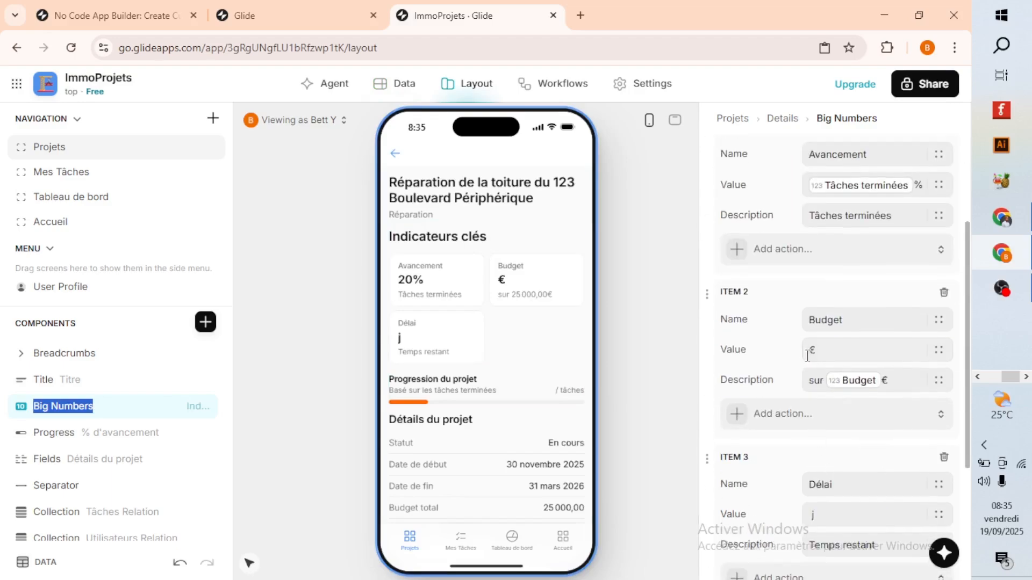
{"action": "left_click", "coordinate": [924, 359]}
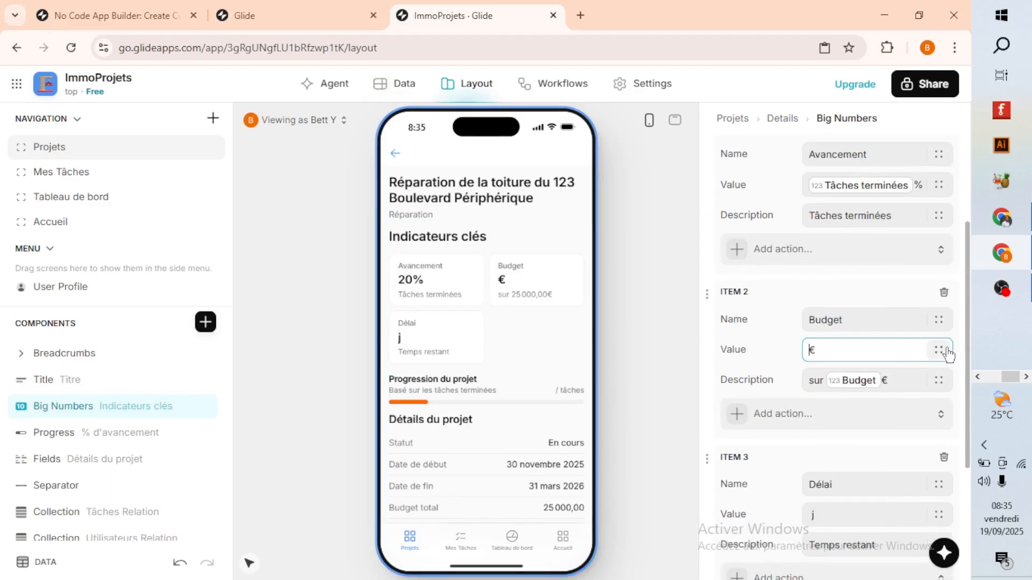
{"action": "left_click", "coordinate": [393, 95]}
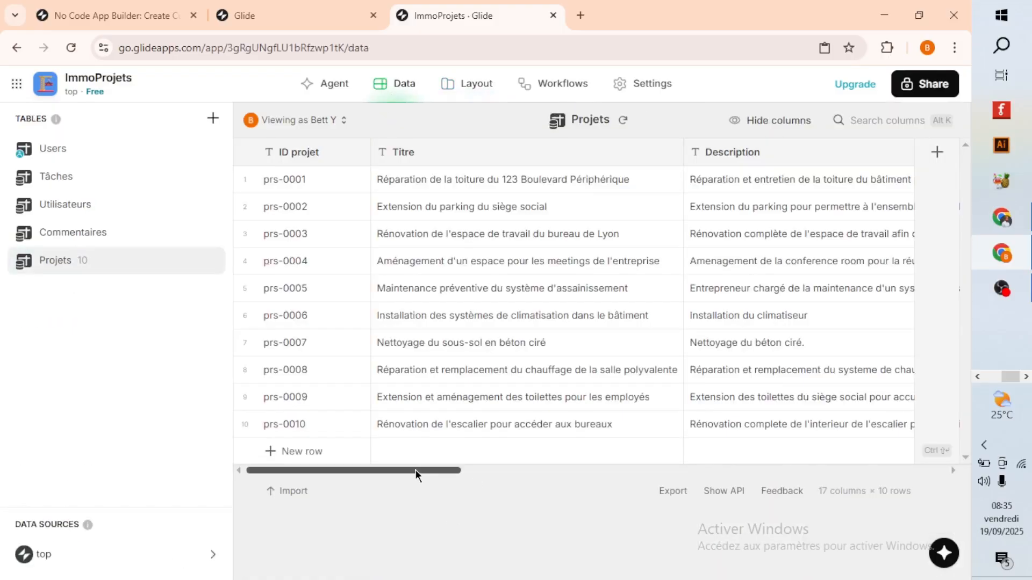
{"action": "left_click_drag", "start_coordinate": [415, 471], "coordinate": [881, 481]}
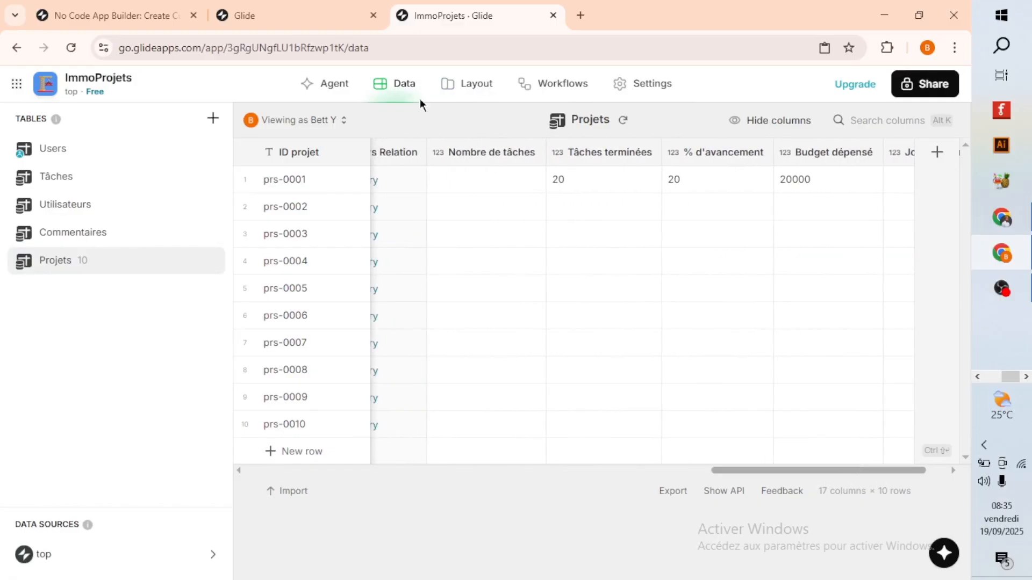
Review the roof repair project's full page in the layout preview and examine the data and design settings of its Progress component.
{"action": "left_click", "coordinate": [463, 82]}
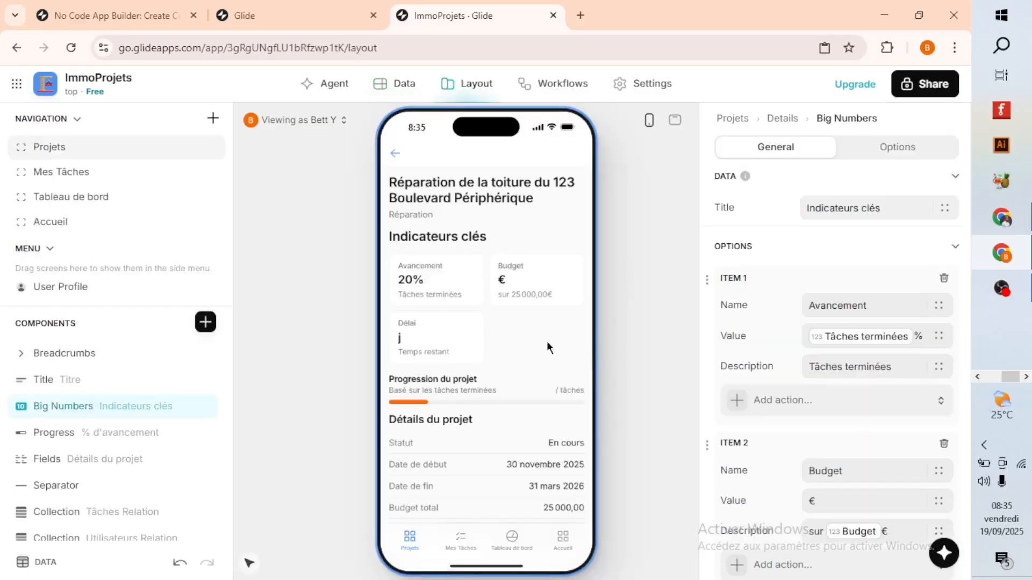
{"action": "scroll", "coordinate": [470, 312], "scroll_direction": "down", "scroll_amount": 3}
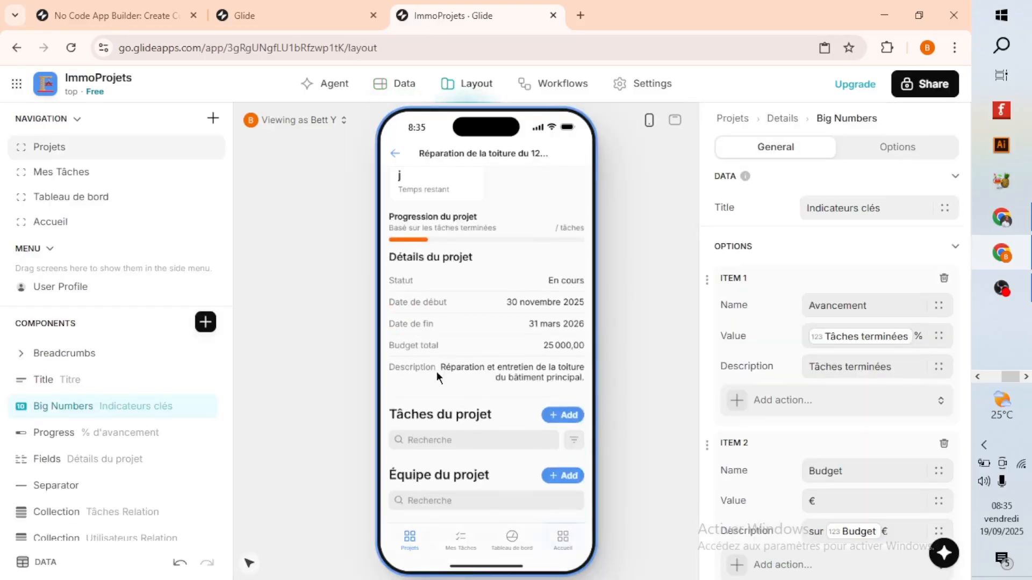
{"action": "scroll", "coordinate": [458, 373], "scroll_direction": "up", "scroll_amount": 1}
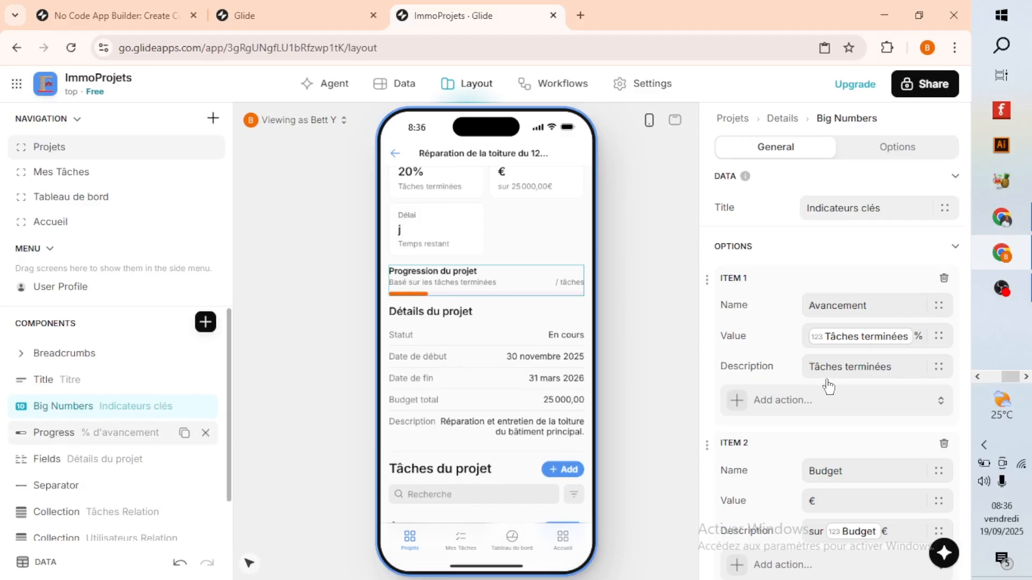
{"action": "scroll", "coordinate": [895, 458], "scroll_direction": "down", "scroll_amount": 2}
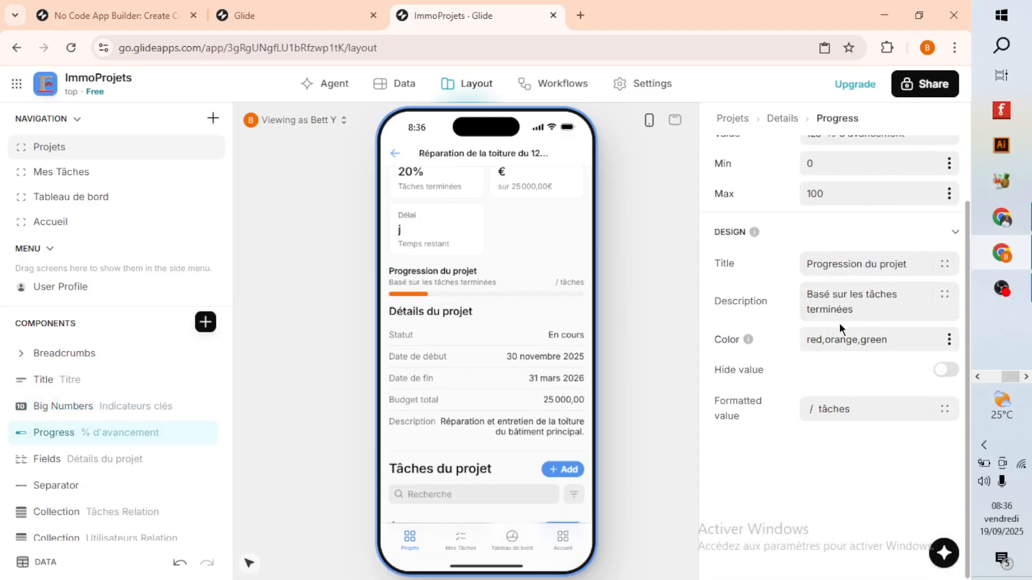
{"action": "scroll", "coordinate": [856, 304], "scroll_direction": "up", "scroll_amount": 2}
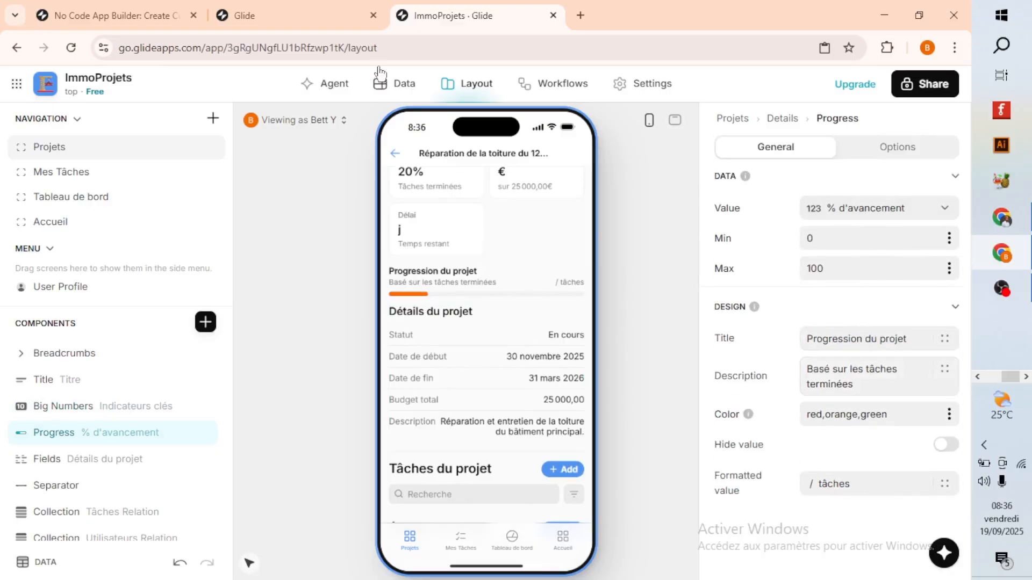
{"action": "scroll", "coordinate": [433, 284], "scroll_direction": "up", "scroll_amount": 2}
{"action": "scroll", "coordinate": [433, 284], "scroll_direction": "up", "scroll_amount": 1}
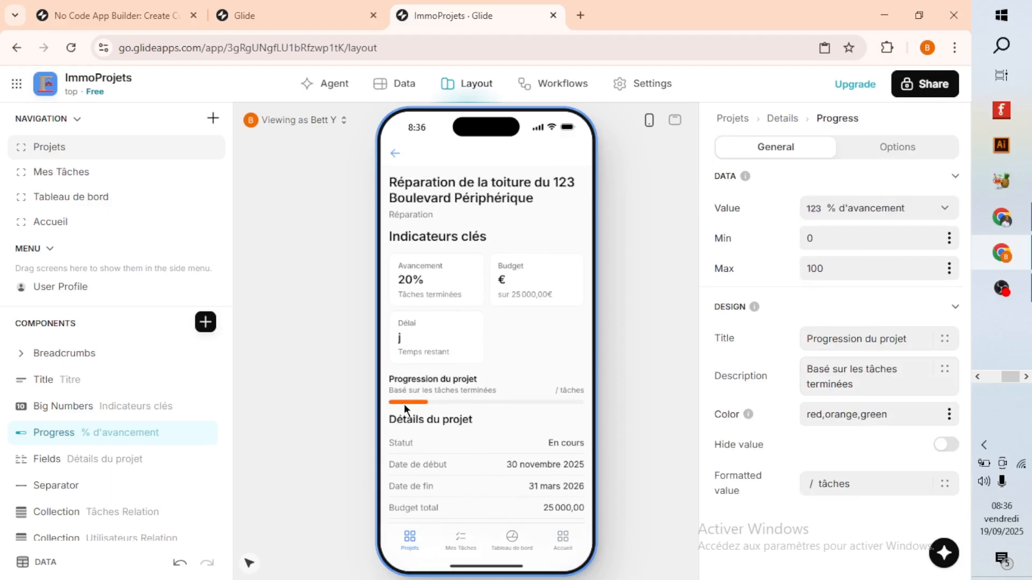
{"action": "scroll", "coordinate": [505, 428], "scroll_direction": "down", "scroll_amount": 5}
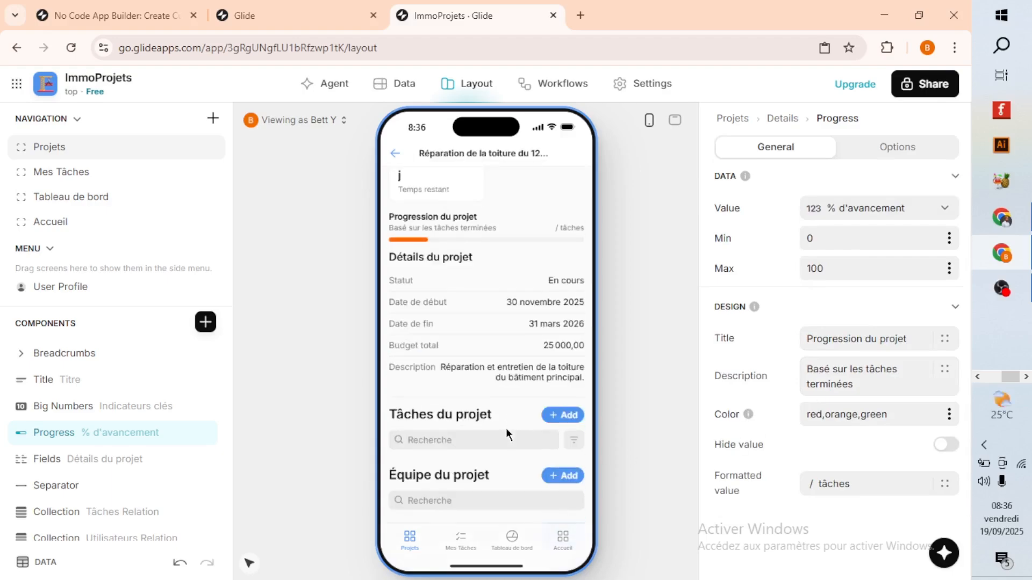
{"action": "scroll", "coordinate": [472, 462], "scroll_direction": "down", "scroll_amount": 1}
{"action": "scroll", "coordinate": [409, 241], "scroll_direction": "up", "scroll_amount": 5}
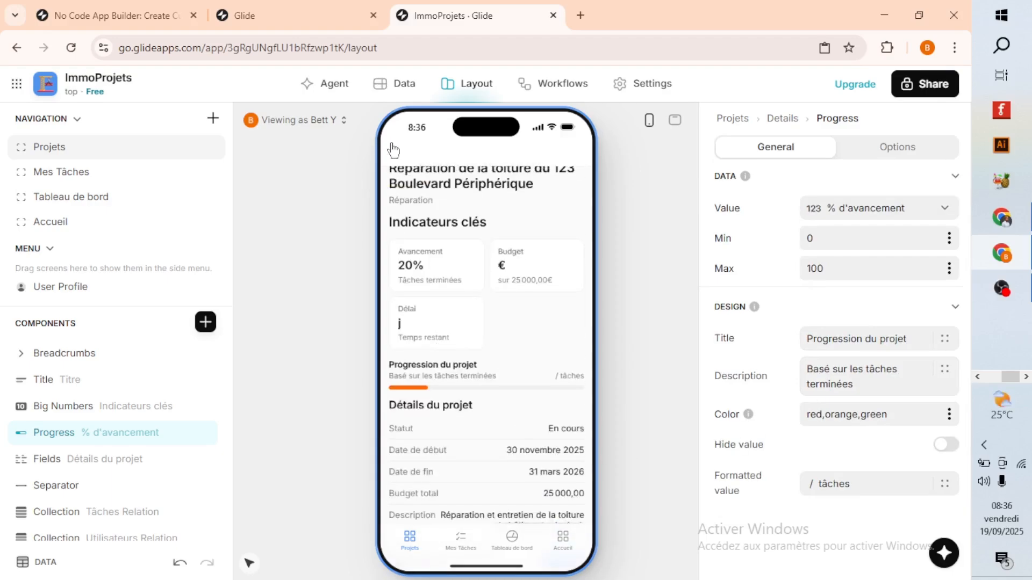
View the Lyon office renovation project's details in the preview and return to the Projets list.
{"action": "left_click", "coordinate": [394, 151]}
{"action": "left_click", "coordinate": [471, 423]}
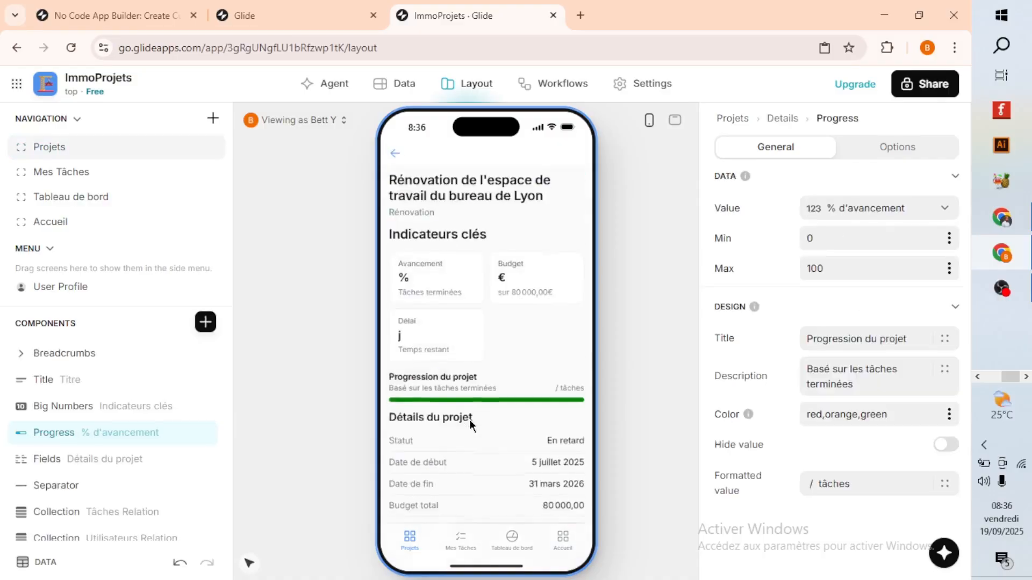
{"action": "scroll", "coordinate": [469, 420], "scroll_direction": "down", "scroll_amount": 5}
{"action": "scroll", "coordinate": [457, 427], "scroll_direction": "up", "scroll_amount": 5}
{"action": "left_click", "coordinate": [394, 153]}
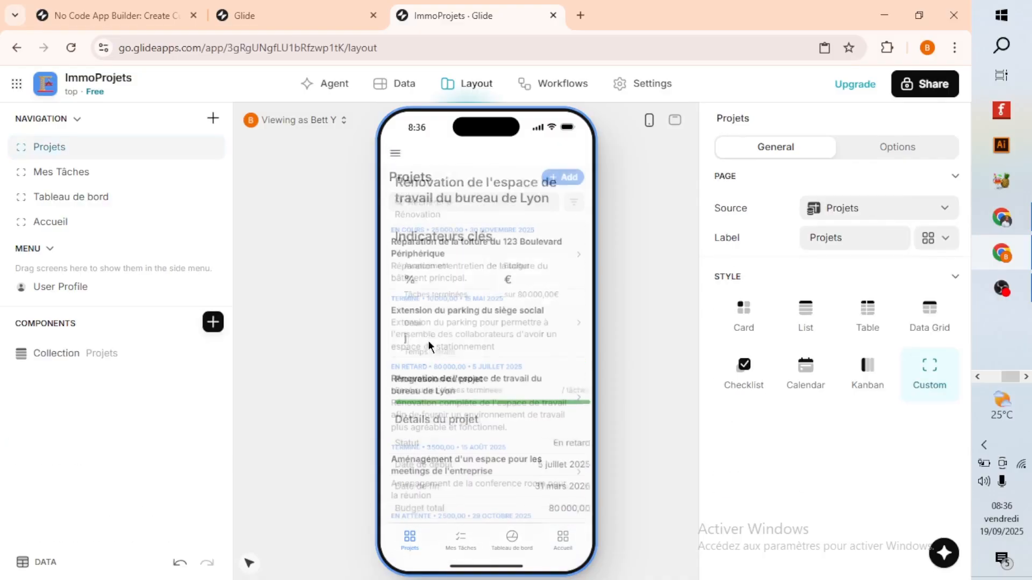
View the details of the heating repair and replacement project, then go back to the Projets list.
{"action": "scroll", "coordinate": [435, 376], "scroll_direction": "down", "scroll_amount": 5}
{"action": "left_click", "coordinate": [456, 404]}
{"action": "scroll", "coordinate": [458, 424], "scroll_direction": "down", "scroll_amount": 5}
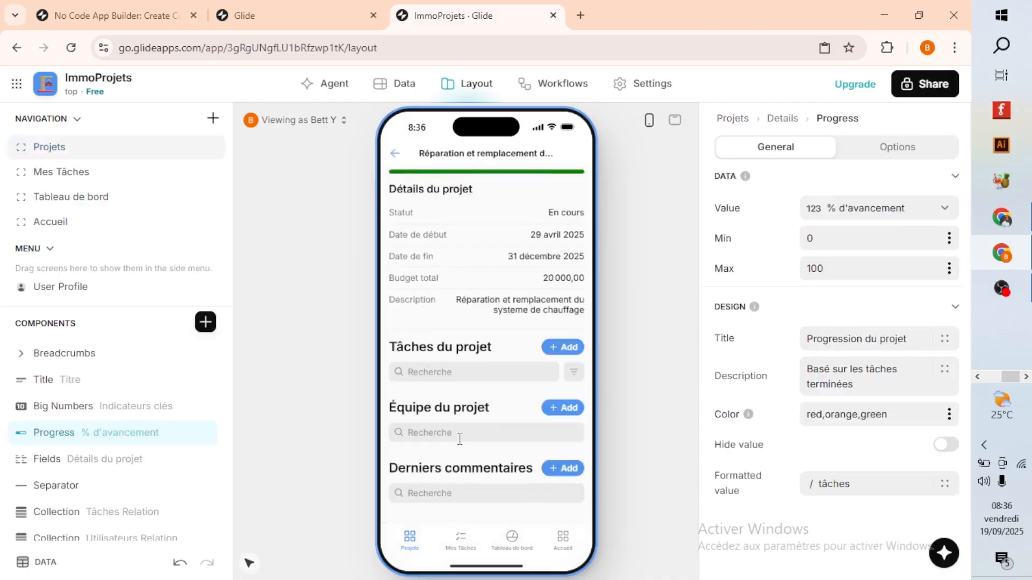
{"action": "scroll", "coordinate": [415, 290], "scroll_direction": "up", "scroll_amount": 4}
{"action": "left_click", "coordinate": [395, 156]}
View the staircase renovation project's details, then open the Mes Tâches screen in the preview.
{"action": "scroll", "coordinate": [455, 408], "scroll_direction": "down", "scroll_amount": 6}
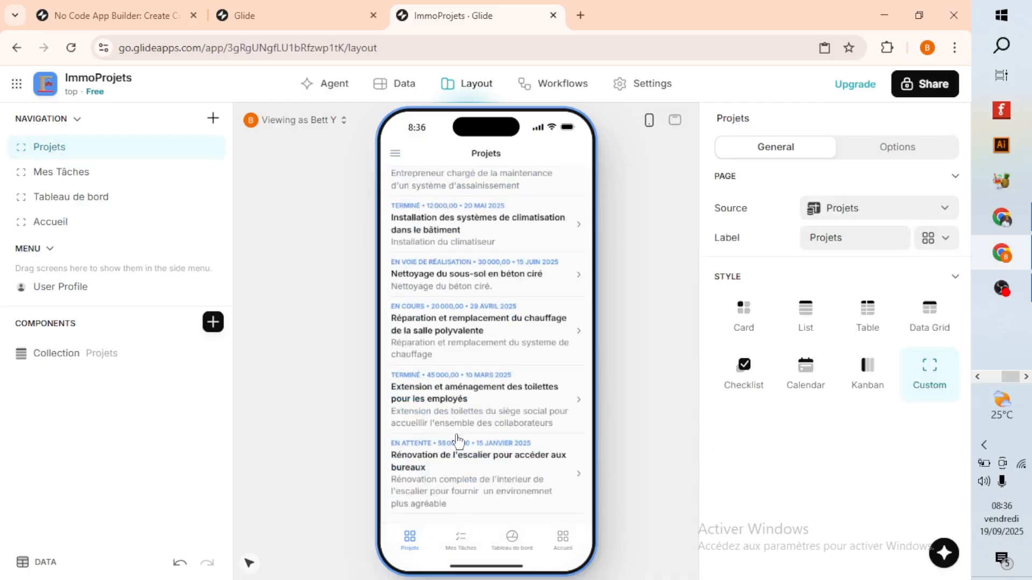
{"action": "left_click", "coordinate": [464, 483]}
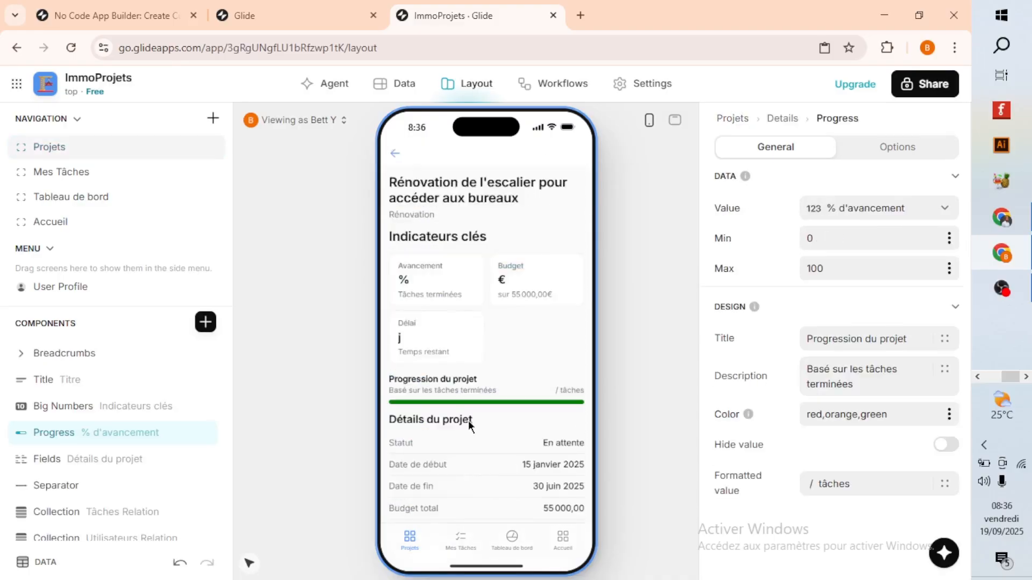
{"action": "scroll", "coordinate": [469, 421], "scroll_direction": "down", "scroll_amount": 4}
{"action": "scroll", "coordinate": [462, 426], "scroll_direction": "up", "scroll_amount": 4}
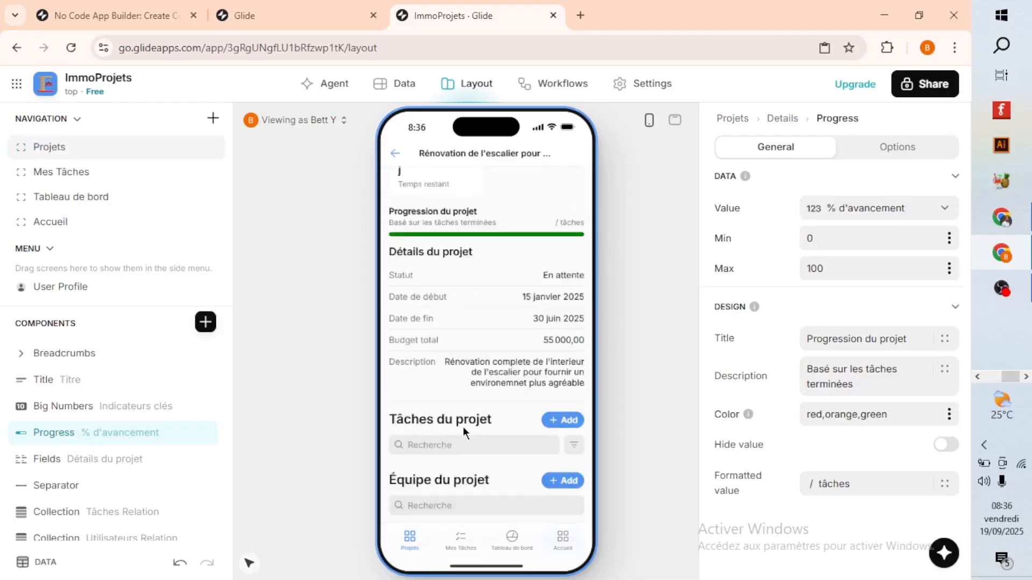
{"action": "left_click", "coordinate": [395, 153]}
{"action": "left_click", "coordinate": [461, 540]}
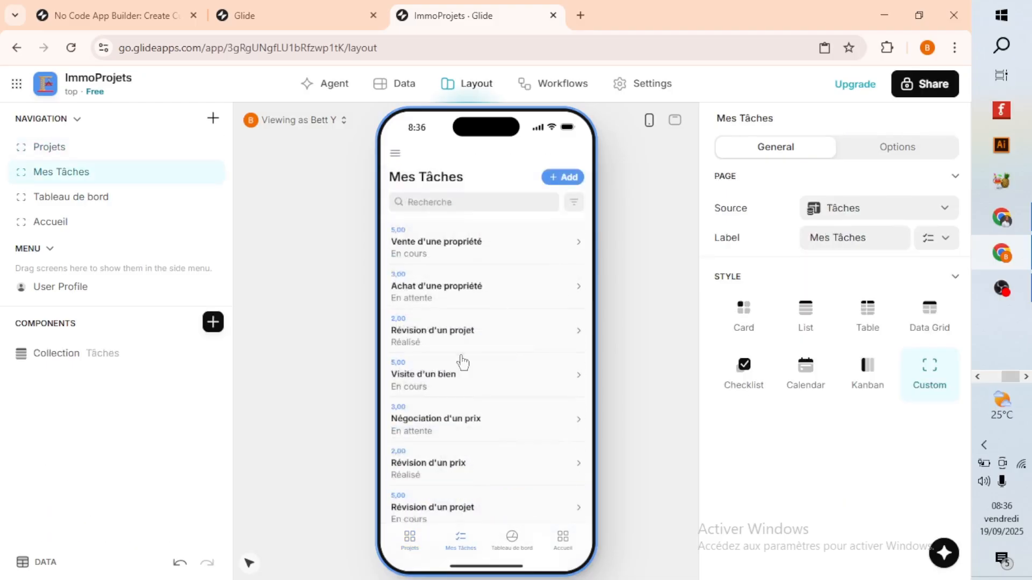
View the details of the "Vente d'une propriété" task in the preview, then open the Tableau de bord screen.
{"action": "left_click", "coordinate": [445, 253]}
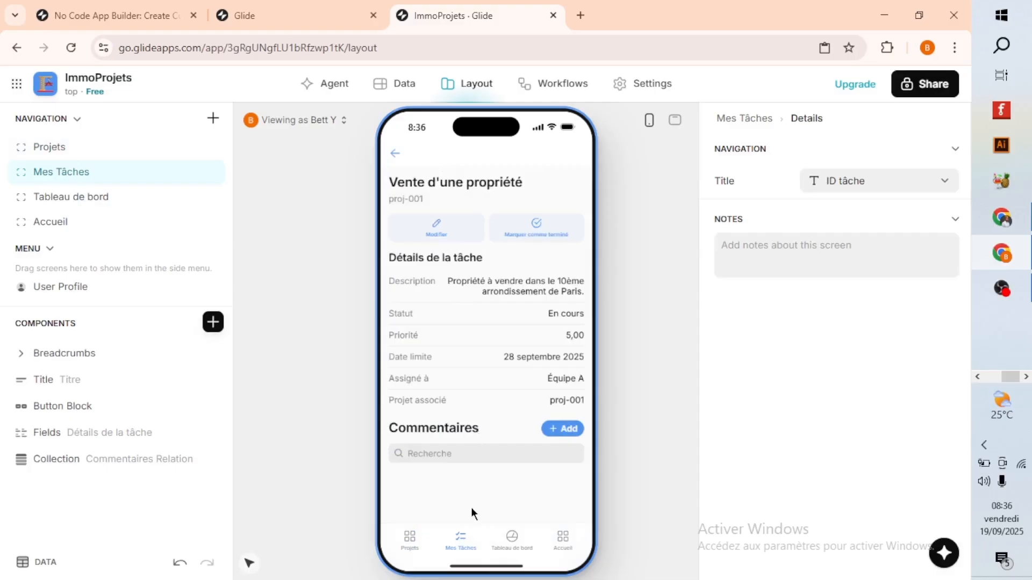
{"action": "left_click", "coordinate": [395, 153]}
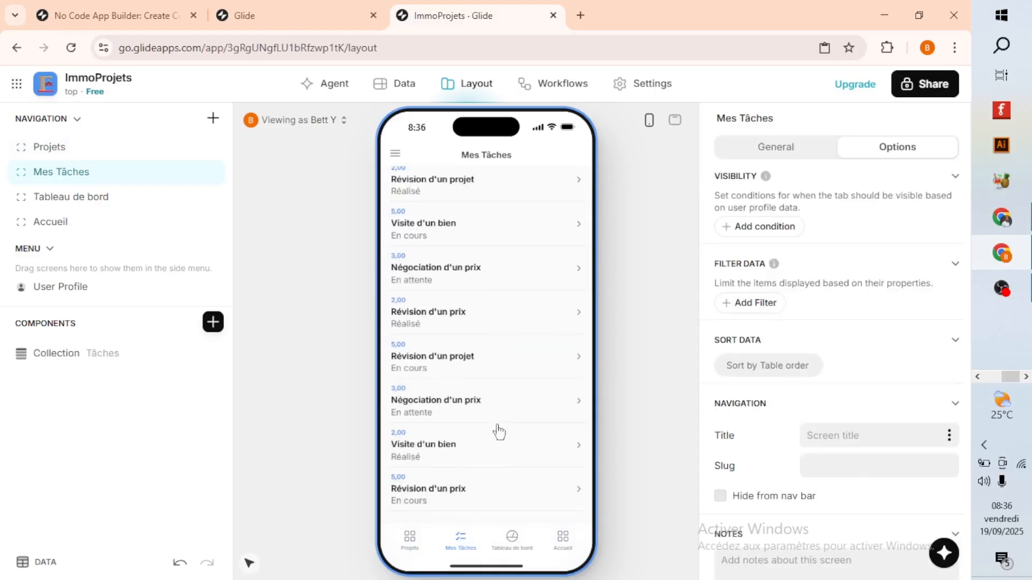
{"action": "left_click", "coordinate": [512, 539]}
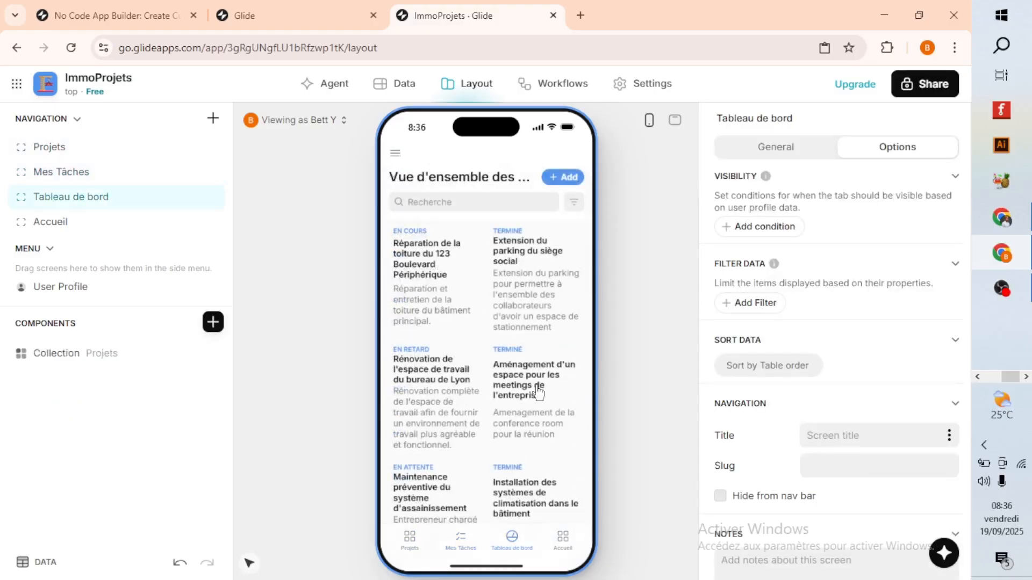
View the roof repair project's details from the Tableau de bord screen and return to the projects overview.
{"action": "left_click", "coordinate": [444, 329]}
{"action": "scroll", "coordinate": [456, 355], "scroll_direction": "down", "scroll_amount": 5}
{"action": "left_click", "coordinate": [395, 157]}
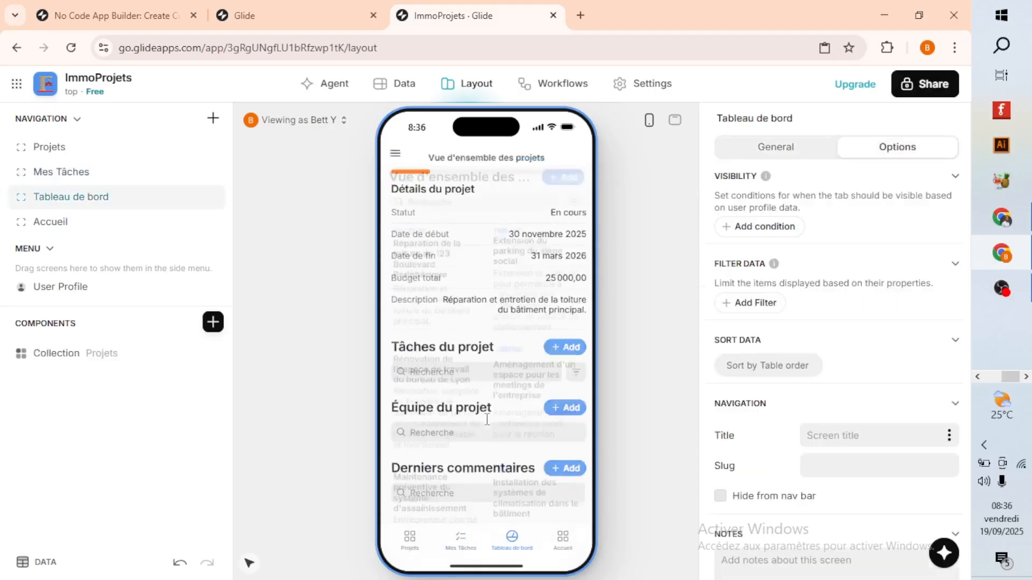
Look over the Accueil Kanban board, view the roof repair project's key indicators, and return to the board.
{"action": "left_click", "coordinate": [563, 539]}
{"action": "scroll", "coordinate": [443, 393], "scroll_direction": "down", "scroll_amount": 2}
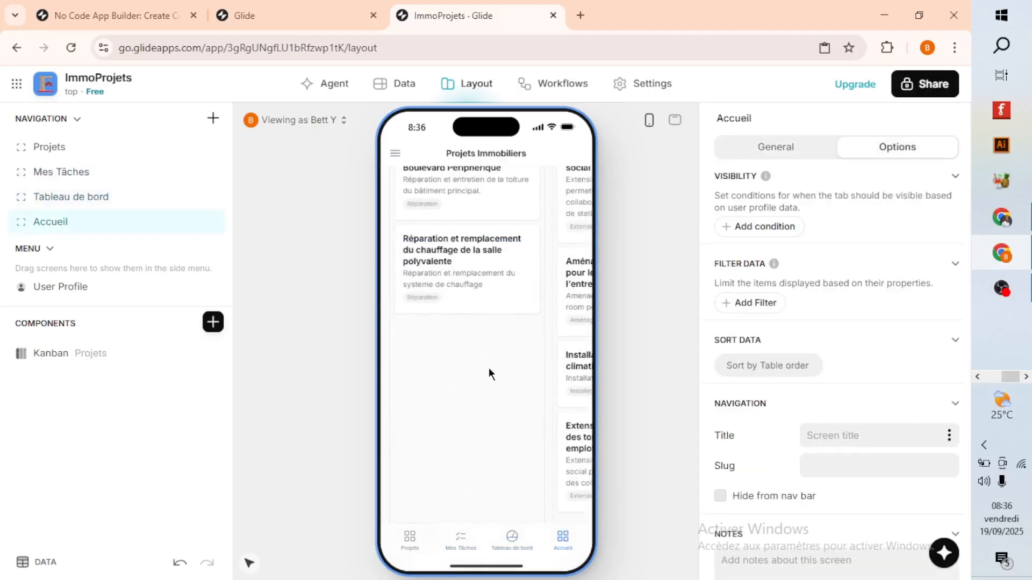
{"action": "scroll", "coordinate": [489, 368], "scroll_direction": "up", "scroll_amount": 3}
{"action": "left_click", "coordinate": [466, 306]}
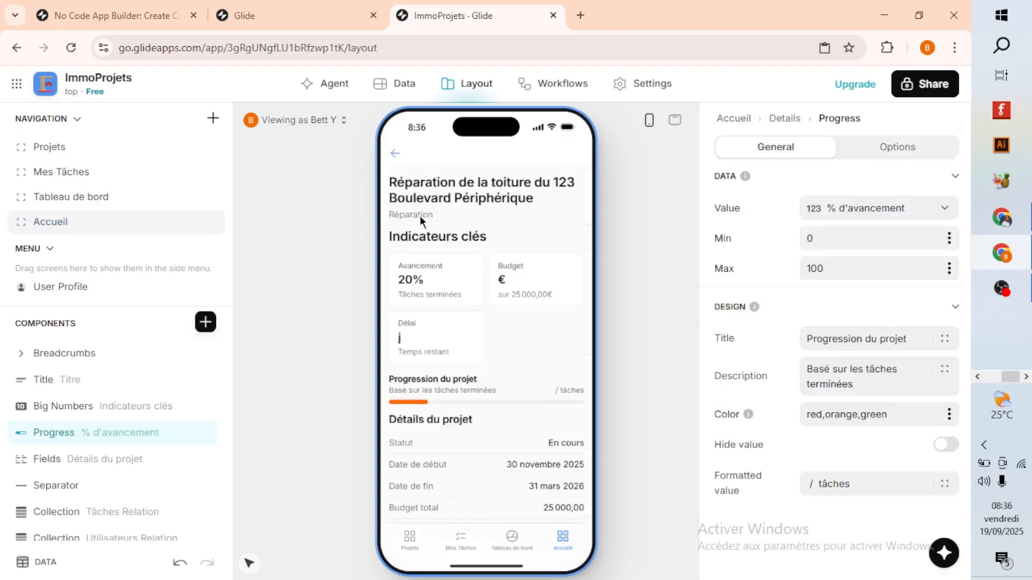
{"action": "left_click", "coordinate": [395, 154]}
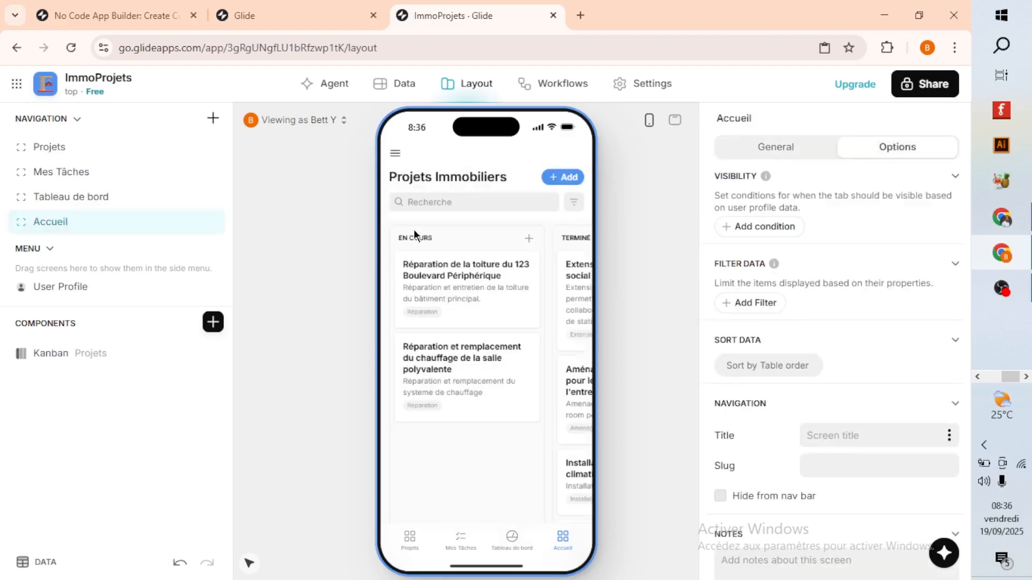
{"action": "left_click", "coordinate": [676, 124]}
{"action": "left_click", "coordinate": [667, 125]}
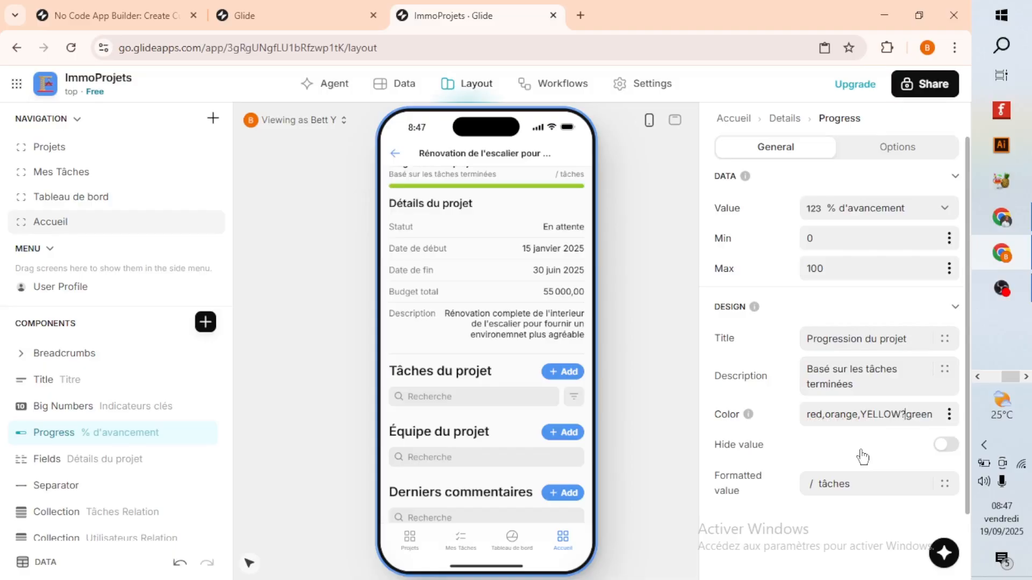
{"action": "left_click", "coordinate": [606, 372]}
{"action": "left_click", "coordinate": [512, 402]}
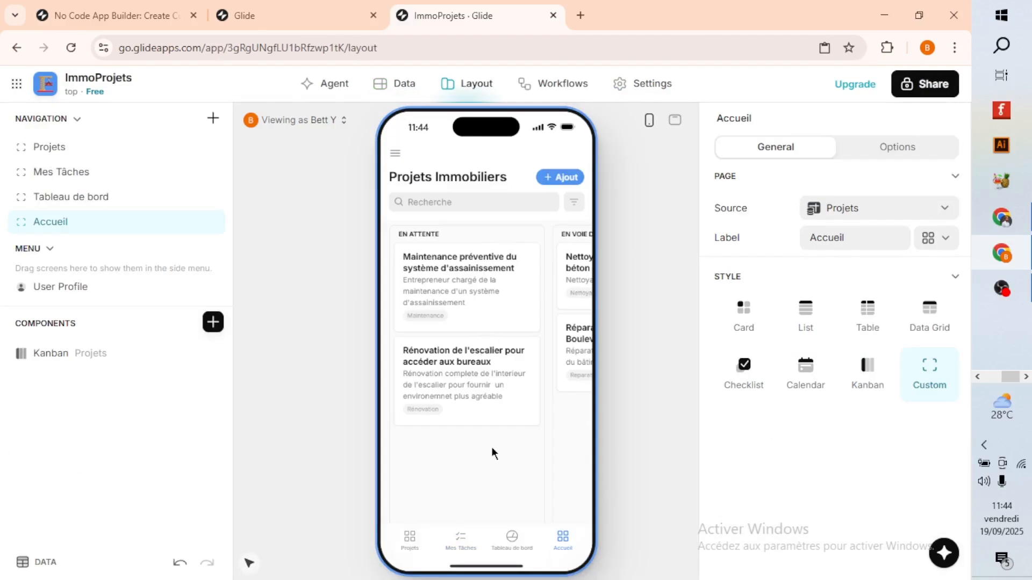
Browse the status columns of the Projets Immobiliers Kanban board on the Accueil screen.
{"action": "scroll", "coordinate": [490, 449], "scroll_direction": "down", "scroll_amount": 3}
{"action": "left_click_drag", "start_coordinate": [405, 509], "coordinate": [534, 502]}
{"action": "scroll", "coordinate": [410, 361], "scroll_direction": "up", "scroll_amount": 3}
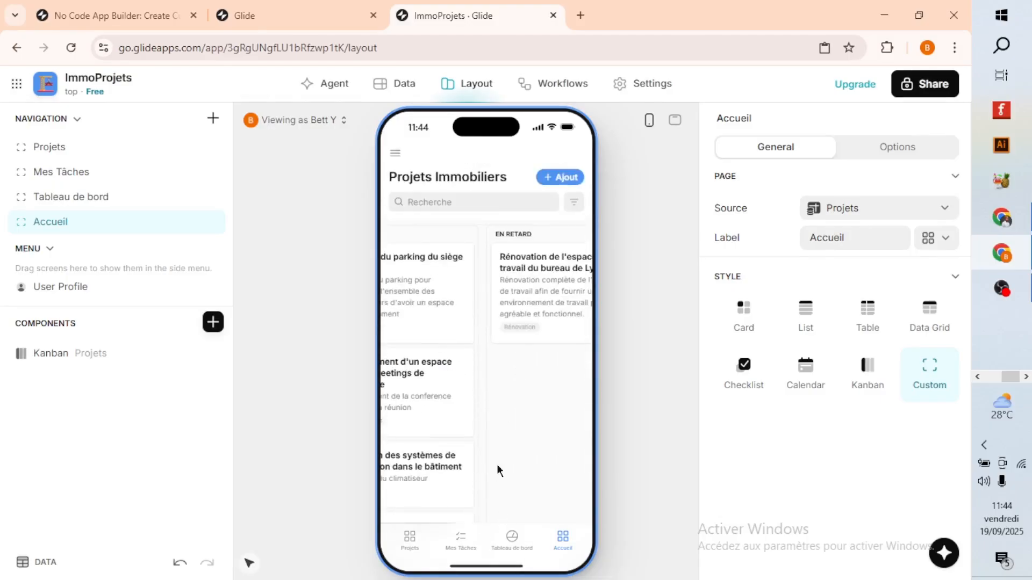
{"action": "scroll", "coordinate": [511, 473], "scroll_direction": "down", "scroll_amount": 3}
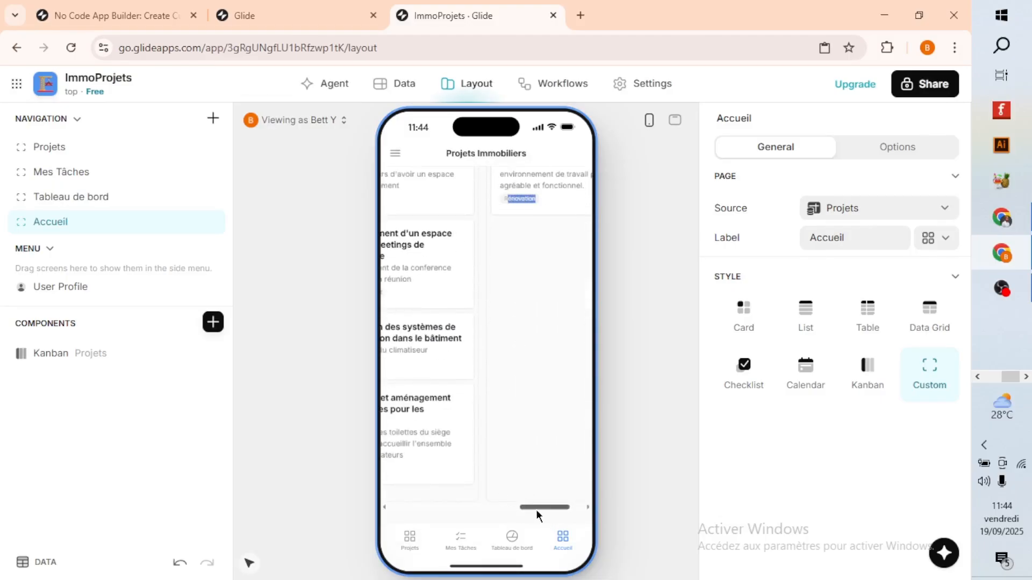
{"action": "left_click_drag", "start_coordinate": [536, 508], "coordinate": [482, 506]}
{"action": "scroll", "coordinate": [520, 447], "scroll_direction": "up", "scroll_amount": 3}
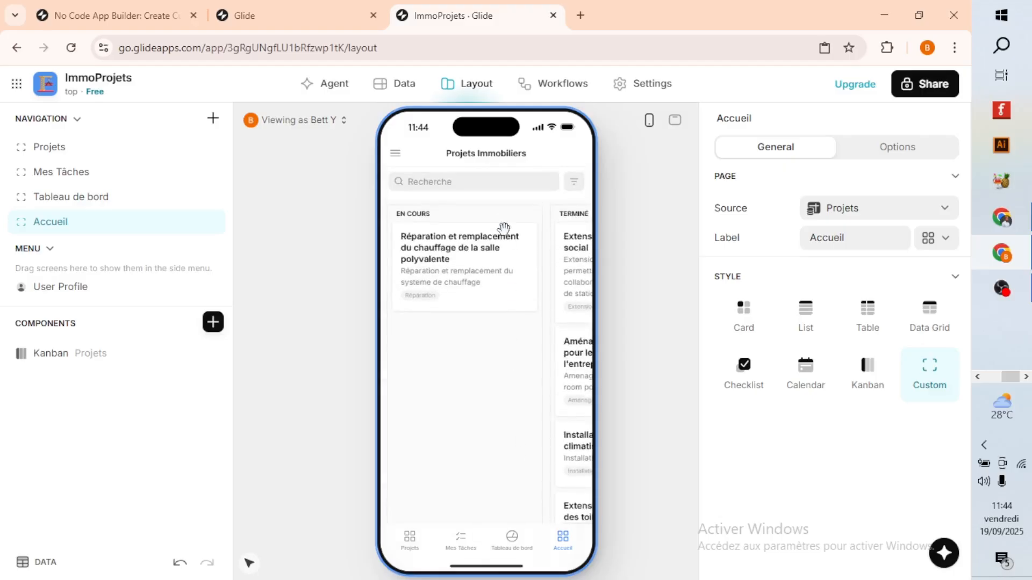
Review the heating repair and replacement project's key indicators, progress, details, and team, then return to the Kanban board.
{"action": "left_click", "coordinate": [491, 296]}
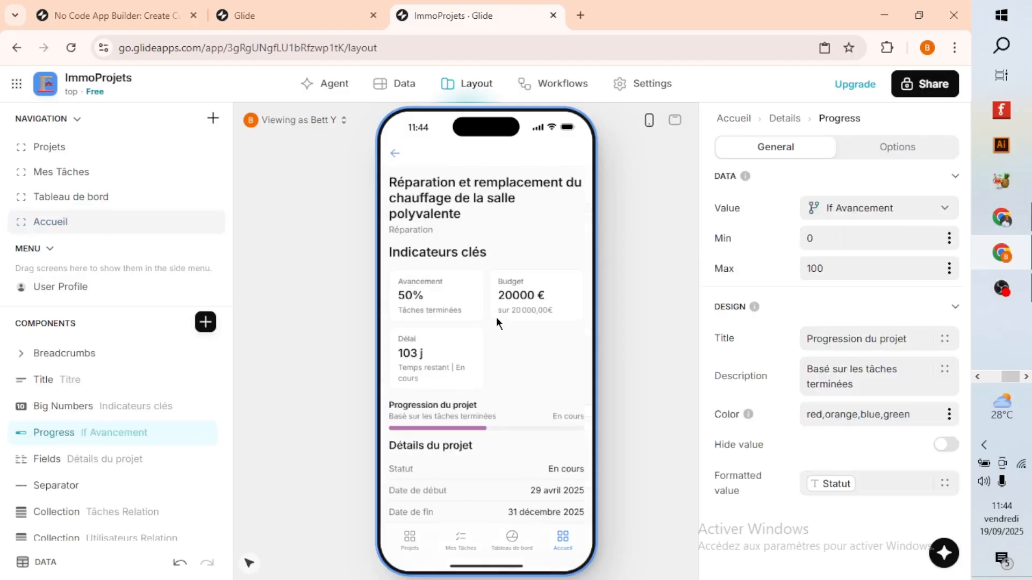
{"action": "scroll", "coordinate": [486, 339], "scroll_direction": "down", "scroll_amount": 1}
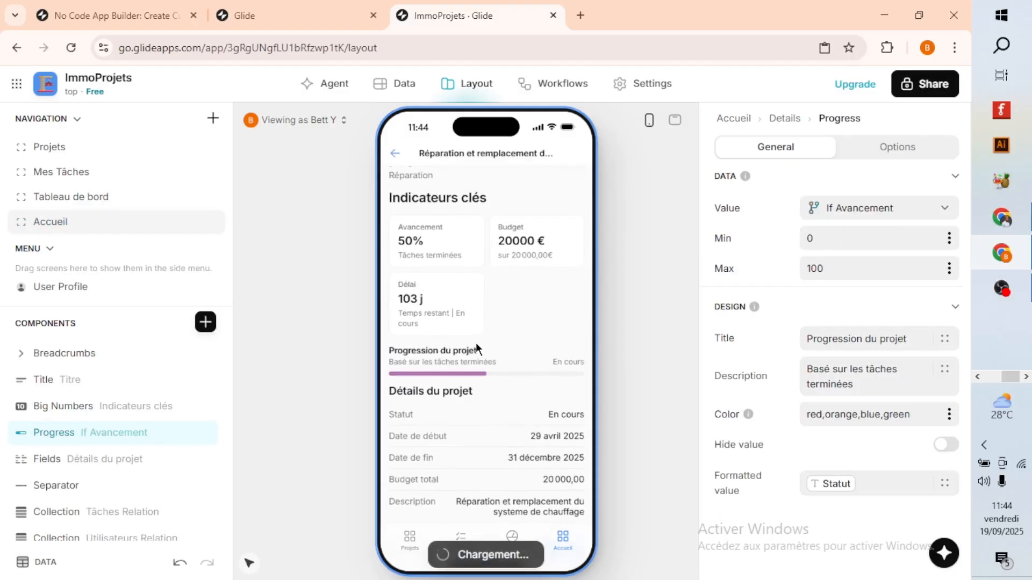
{"action": "scroll", "coordinate": [474, 346], "scroll_direction": "up", "scroll_amount": 1}
{"action": "scroll", "coordinate": [460, 338], "scroll_direction": "down", "scroll_amount": 2}
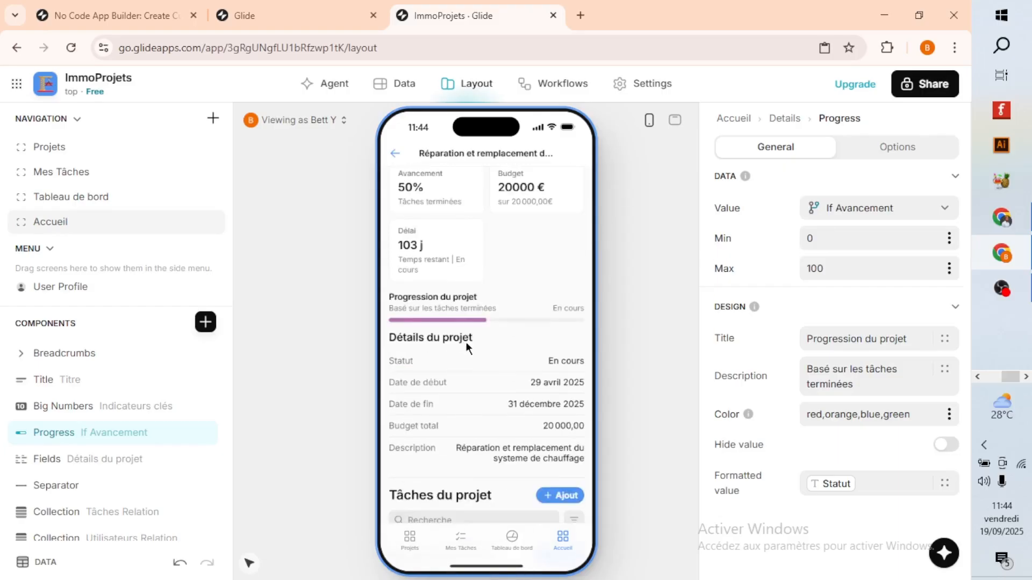
{"action": "scroll", "coordinate": [475, 356], "scroll_direction": "up", "scroll_amount": 2}
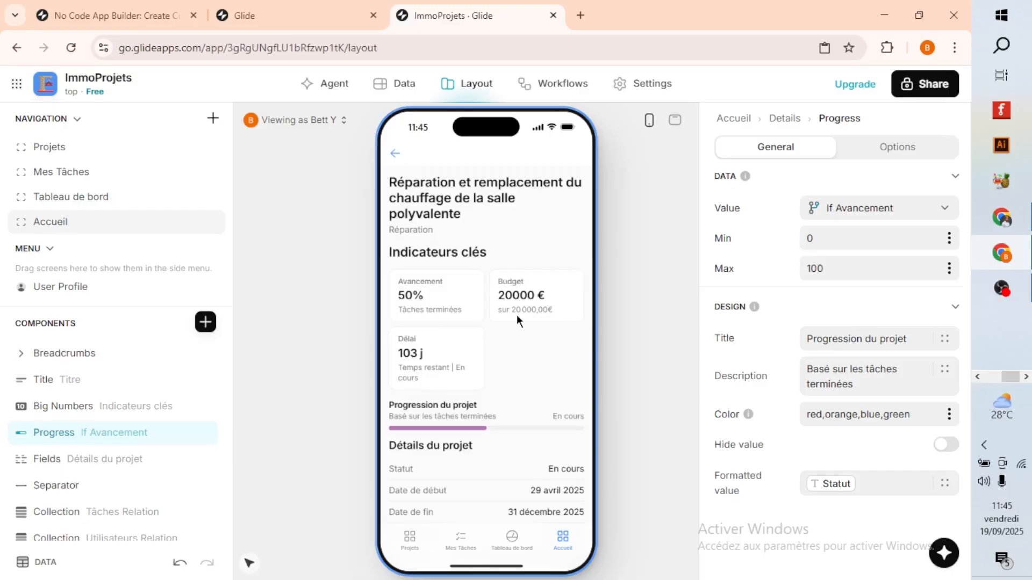
{"action": "scroll", "coordinate": [510, 376], "scroll_direction": "down", "scroll_amount": 5}
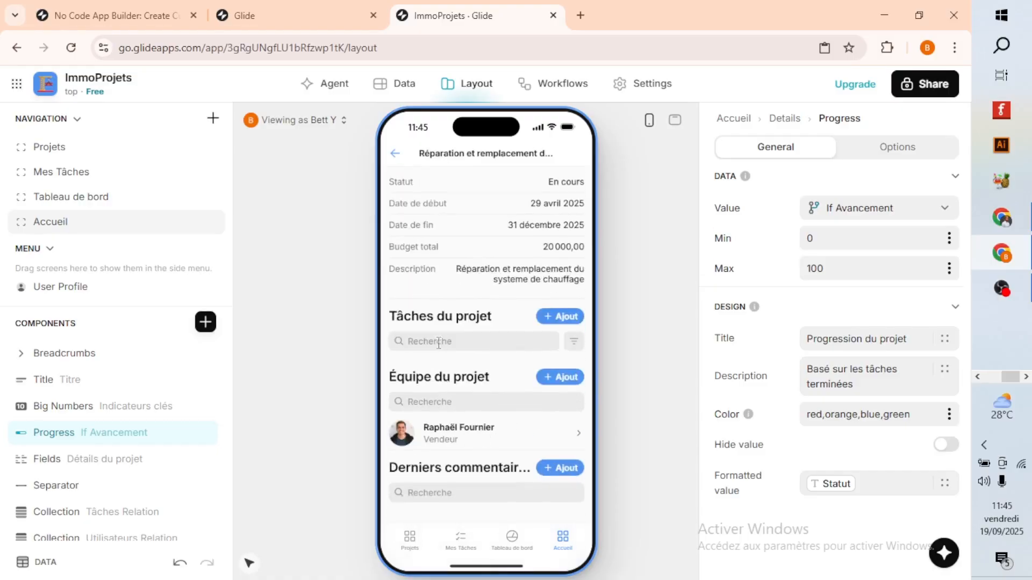
{"action": "left_click", "coordinate": [393, 157]}
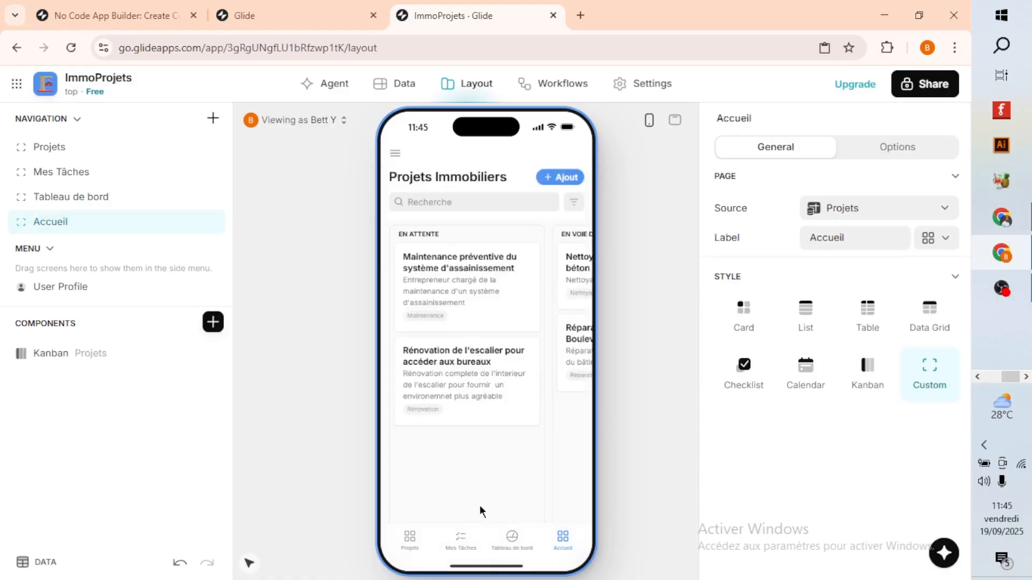
Open the roof repair project from the Projets screen and review its tasks, team, and latest comments.
{"action": "left_click", "coordinate": [408, 540]}
{"action": "left_click", "coordinate": [472, 287]}
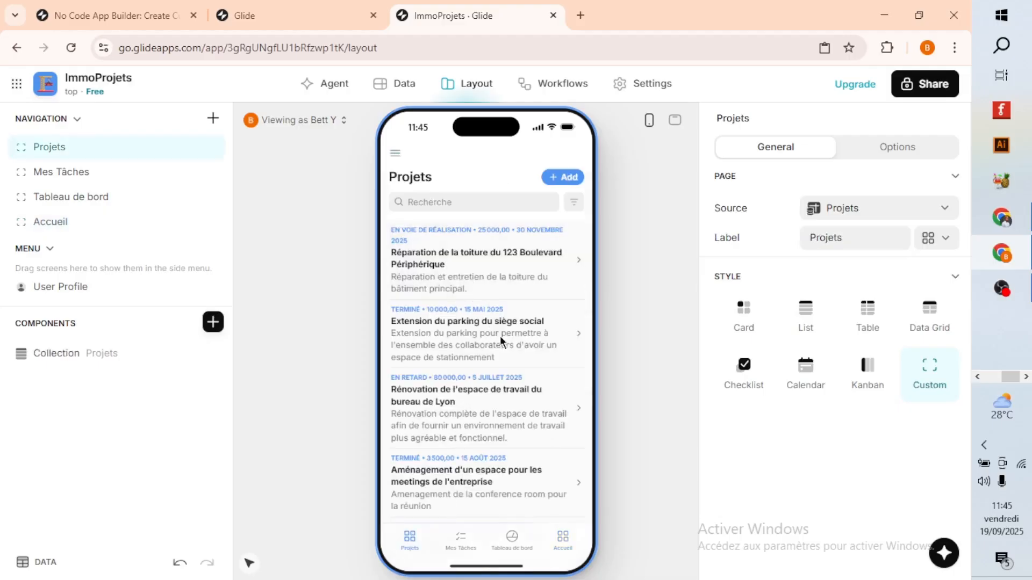
{"action": "scroll", "coordinate": [505, 371], "scroll_direction": "down", "scroll_amount": 10}
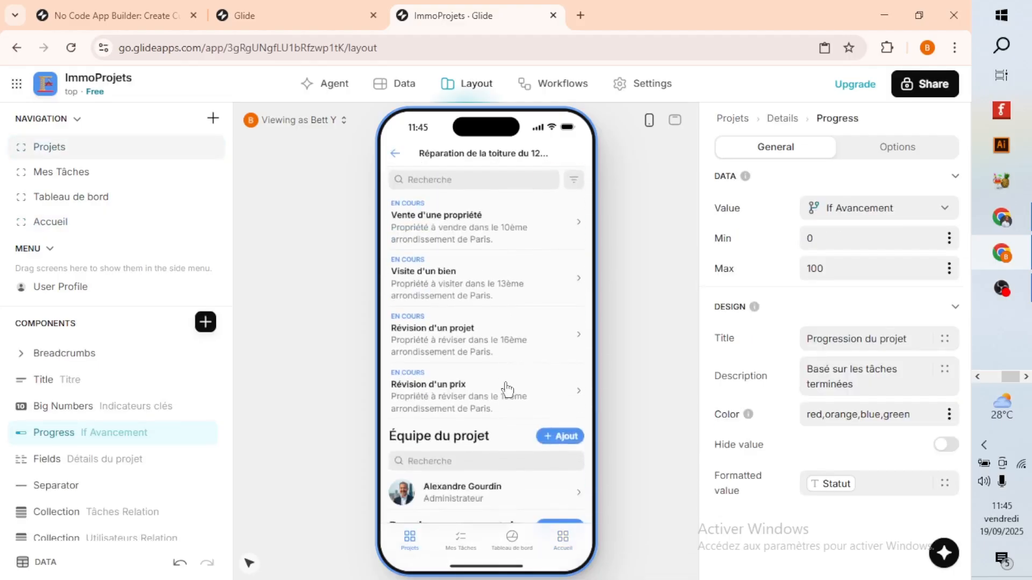
{"action": "scroll", "coordinate": [502, 385], "scroll_direction": "up", "scroll_amount": 1}
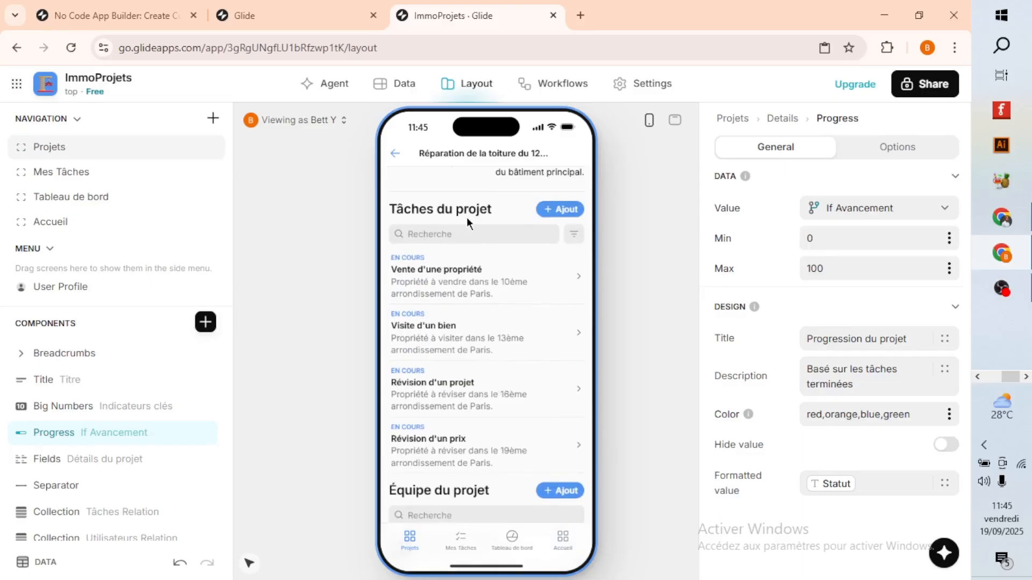
{"action": "scroll", "coordinate": [498, 333], "scroll_direction": "down", "scroll_amount": 3}
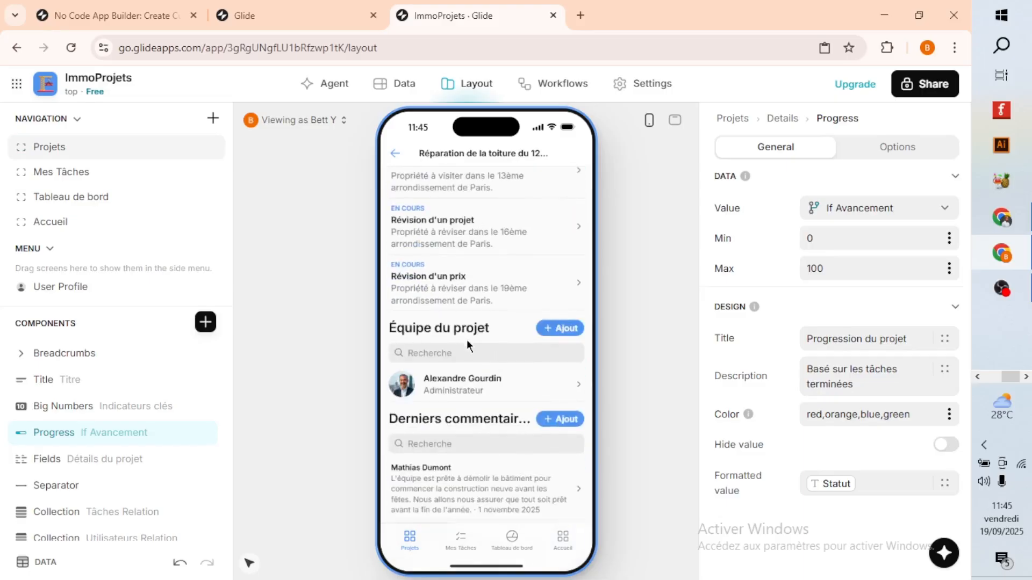
{"action": "scroll", "coordinate": [419, 345], "scroll_direction": "down", "scroll_amount": 2}
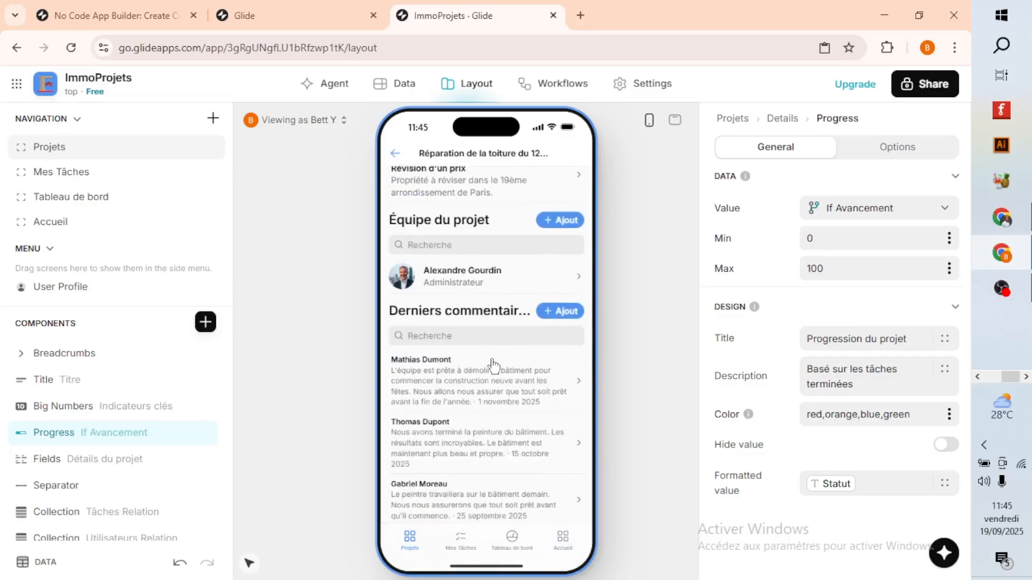
{"action": "scroll", "coordinate": [502, 382], "scroll_direction": "up", "scroll_amount": 6}
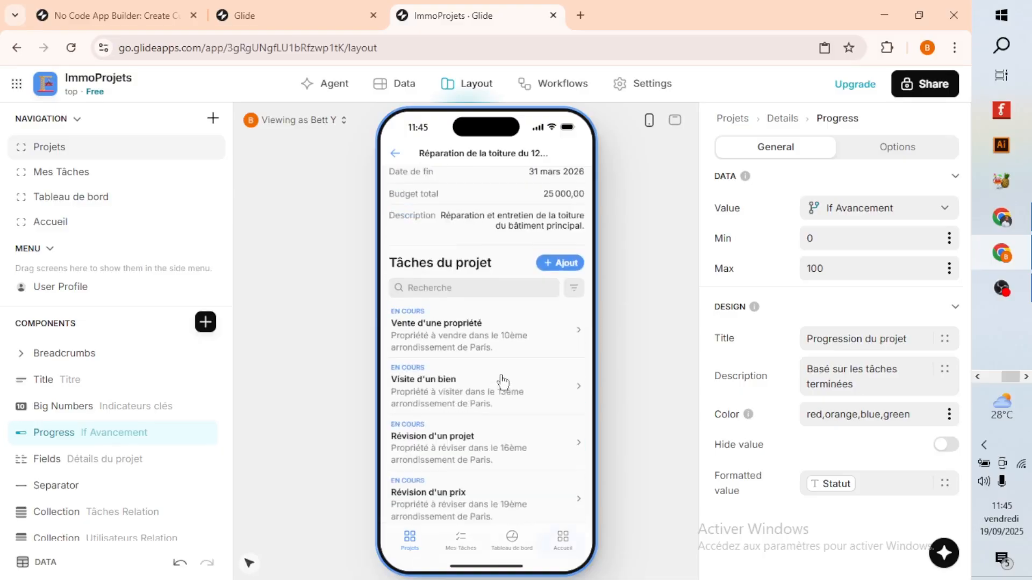
Check the title and description columns of the Projets table and return to the roof repair project's preview.
{"action": "left_click", "coordinate": [383, 87]}
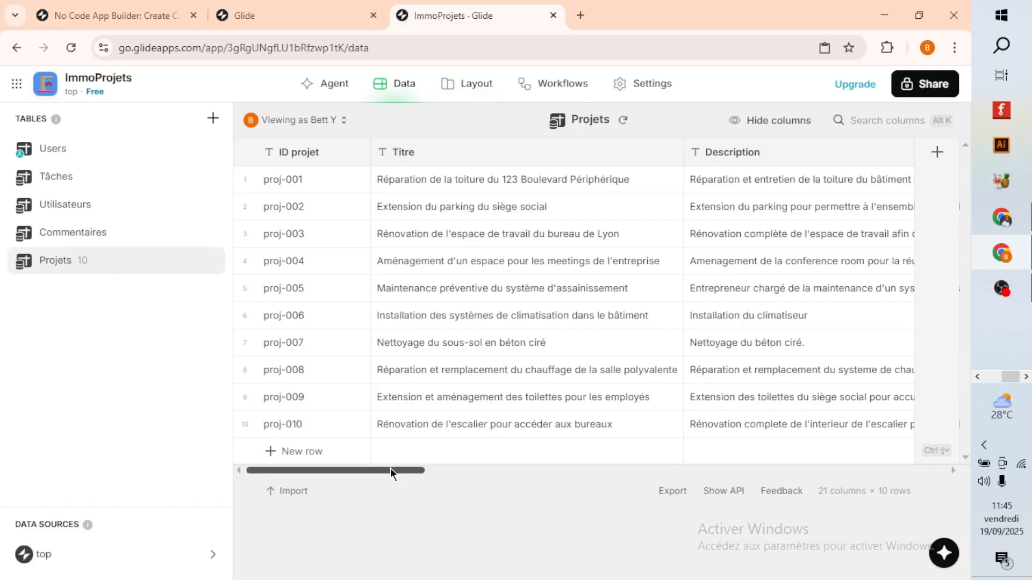
{"action": "left_click_drag", "start_coordinate": [392, 472], "coordinate": [420, 476]}
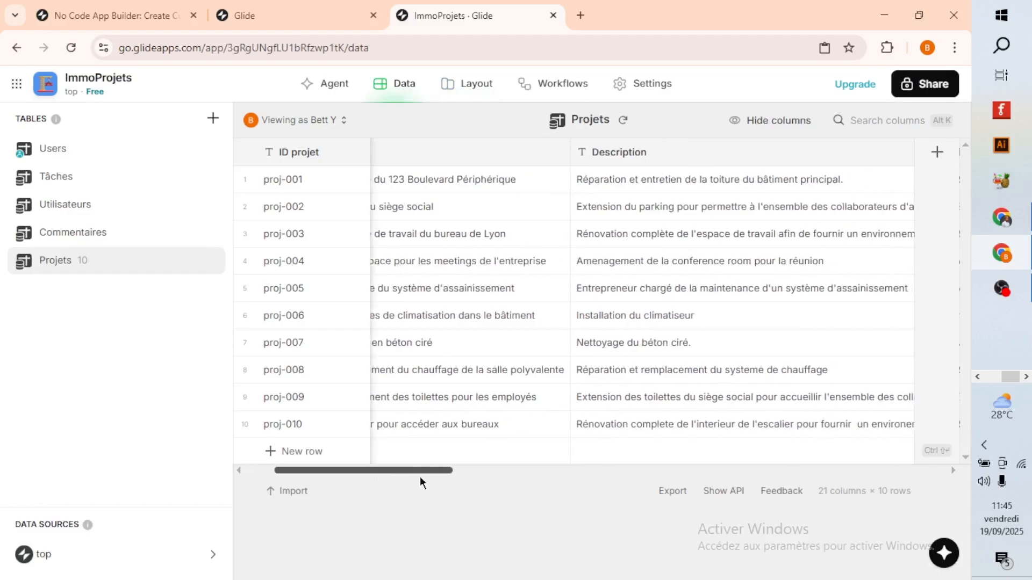
{"action": "left_click", "coordinate": [466, 99]}
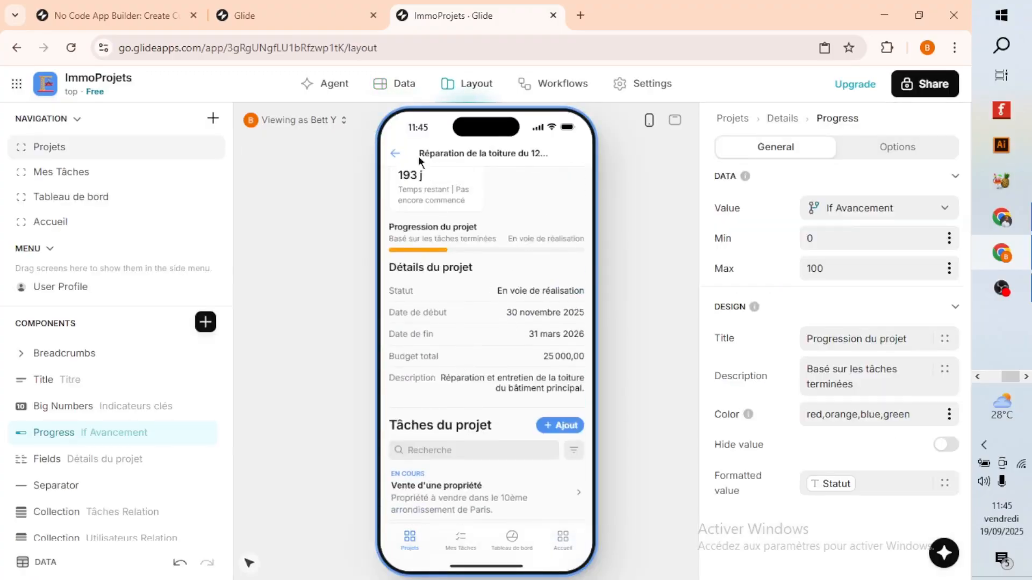
Examine the budget, status, date, If Avancement, and Budget dépensé columns of the Projets table.
{"action": "left_click", "coordinate": [390, 93]}
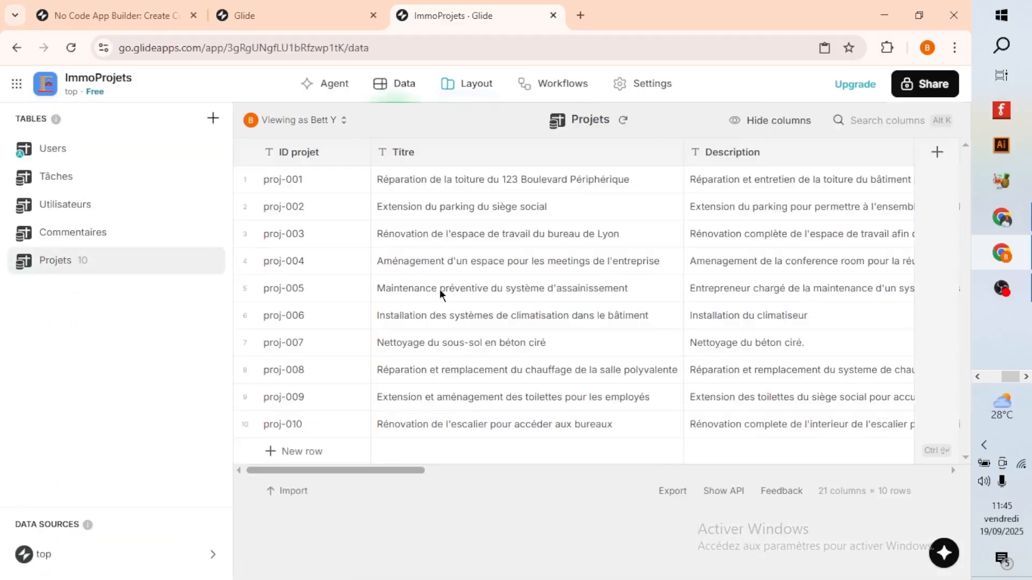
{"action": "left_click_drag", "start_coordinate": [392, 469], "coordinate": [568, 474]}
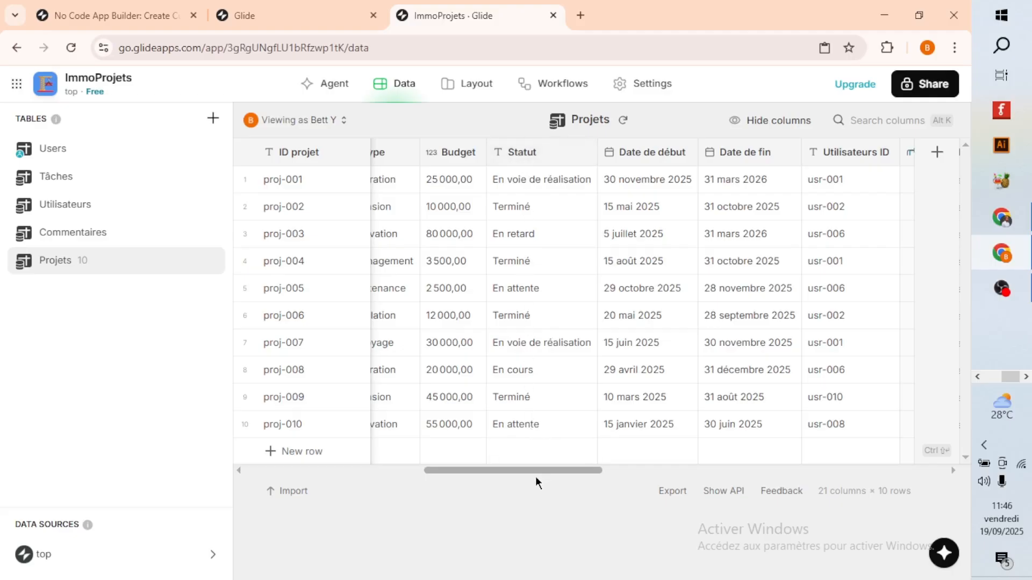
{"action": "left_click_drag", "start_coordinate": [536, 472], "coordinate": [780, 490]}
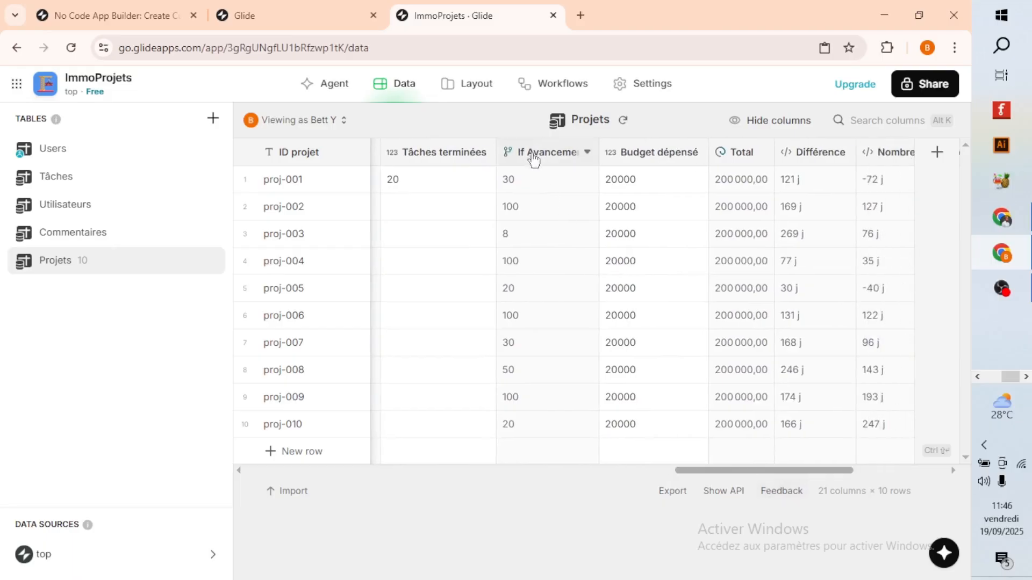
{"action": "left_click_drag", "start_coordinate": [712, 473], "coordinate": [661, 472]}
Compare the roof repair project's key indicators in the layout preview with the If Avancement column of the Projets table.
{"action": "left_click", "coordinate": [459, 86]}
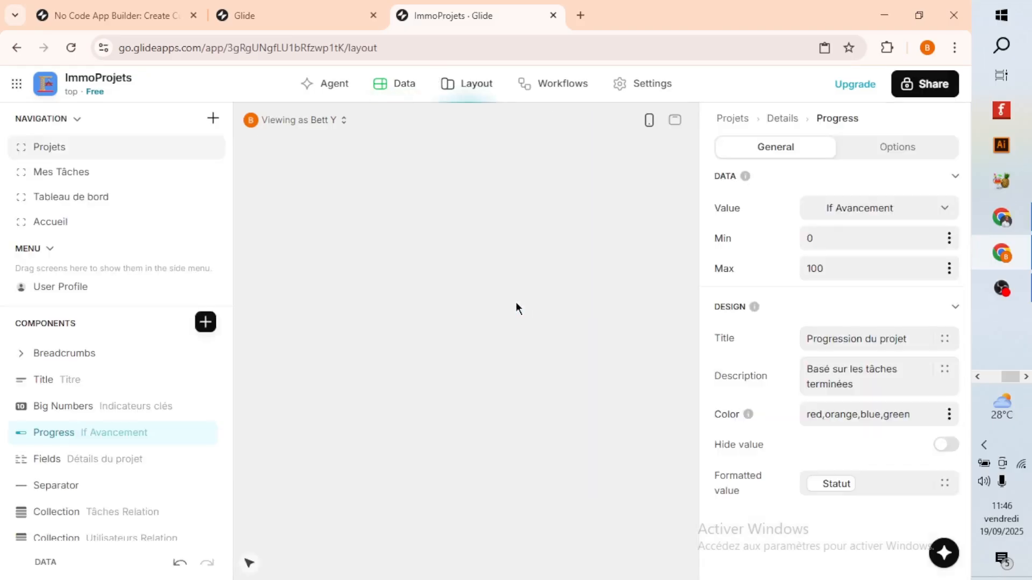
{"action": "scroll", "coordinate": [444, 329], "scroll_direction": "up", "scroll_amount": 2}
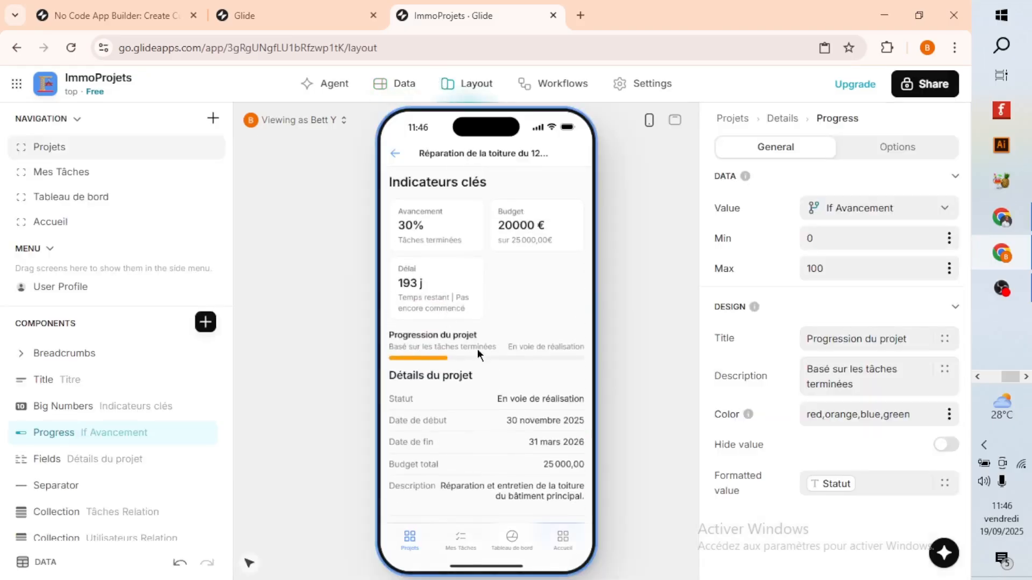
{"action": "left_click", "coordinate": [402, 85]}
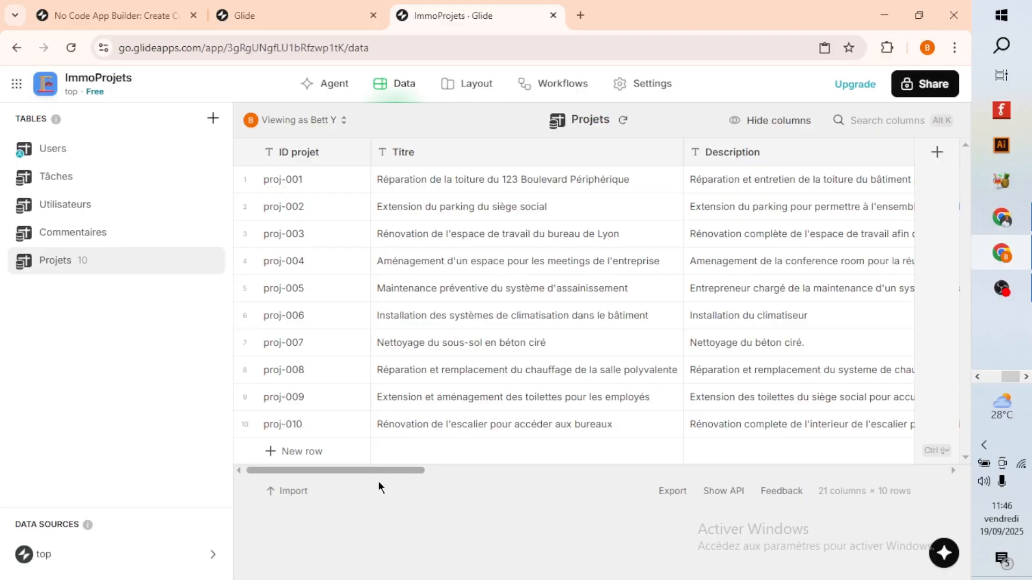
{"action": "left_click_drag", "start_coordinate": [370, 471], "coordinate": [543, 500]}
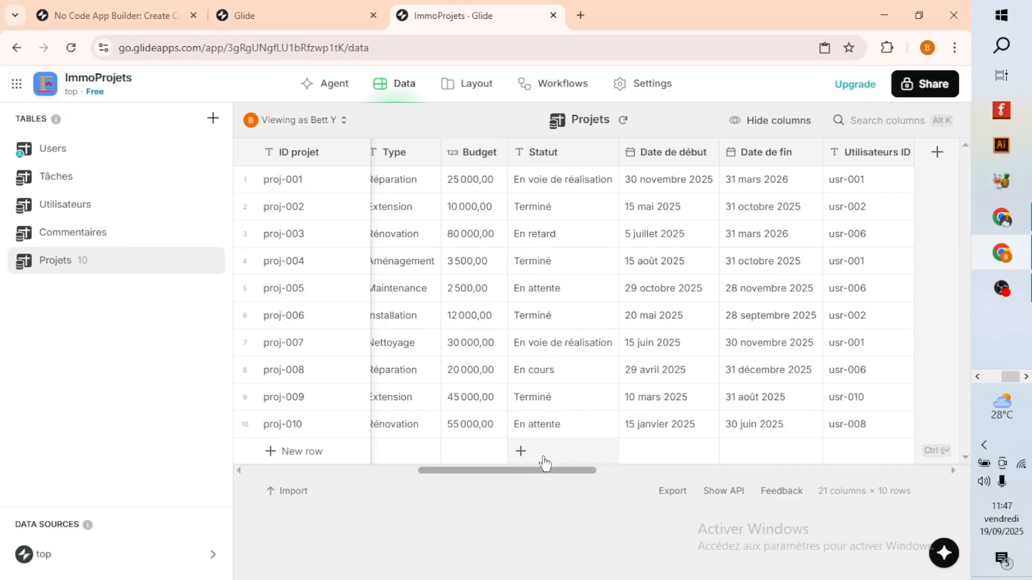
{"action": "left_click_drag", "start_coordinate": [519, 470], "coordinate": [760, 489]}
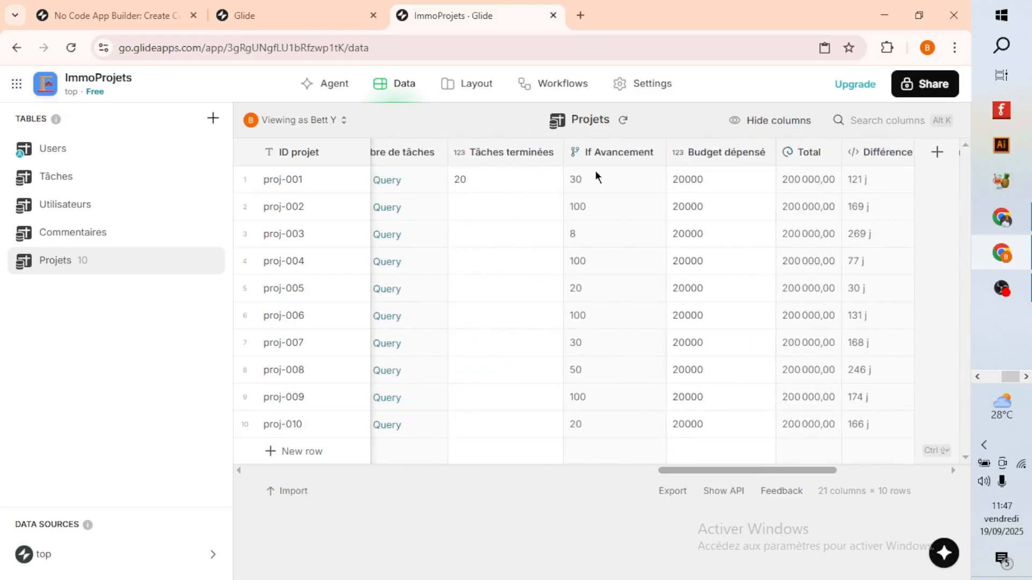
Review the Statut cases and result values of the If Avancement column, from En attente to En retard, and close its configuration without saving.
{"action": "left_click", "coordinate": [592, 154]}
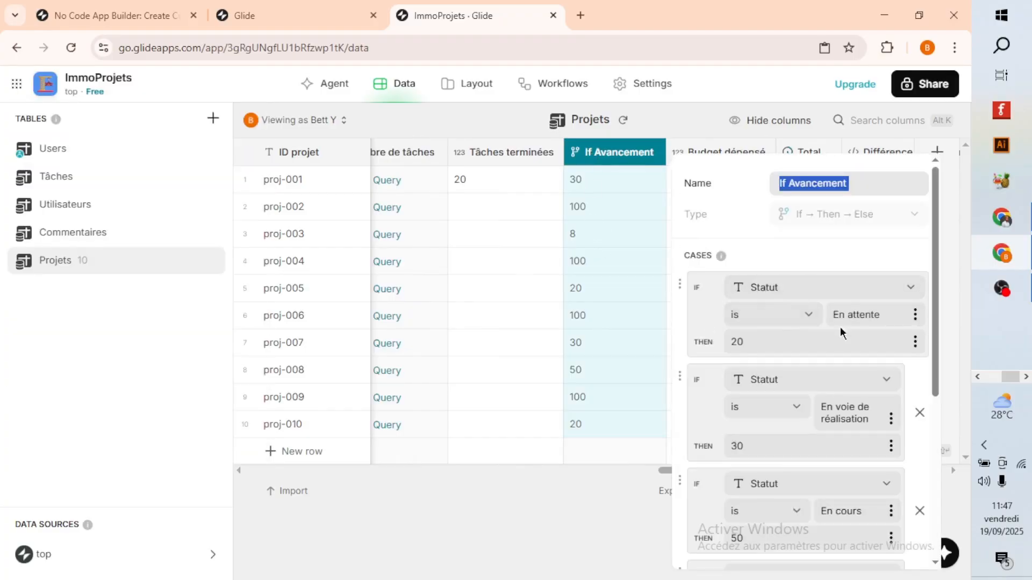
{"action": "double_click", "coordinate": [741, 342]}
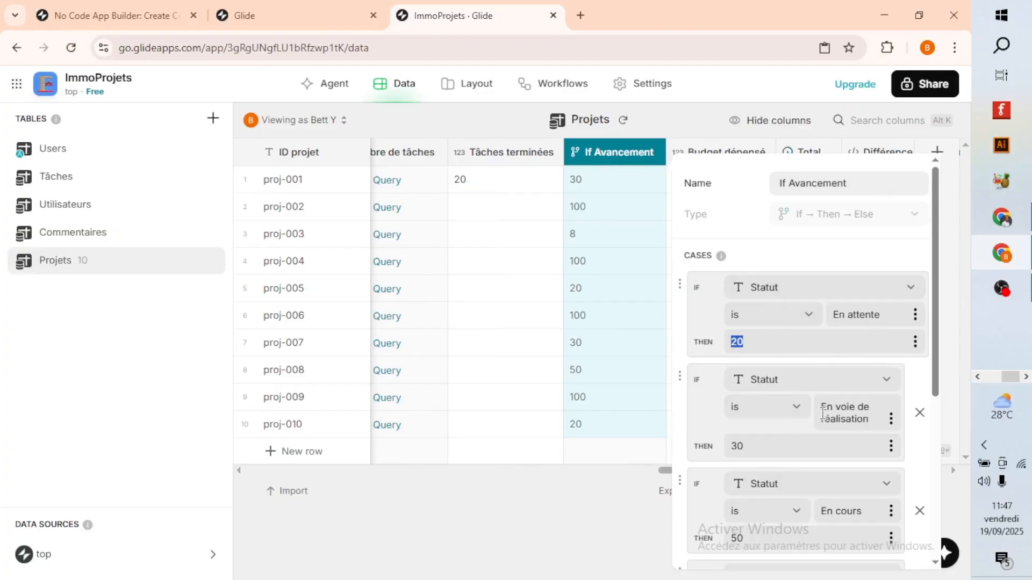
{"action": "left_click_drag", "start_coordinate": [753, 446], "coordinate": [729, 447]}
{"action": "scroll", "coordinate": [773, 447], "scroll_direction": "down", "scroll_amount": 4}
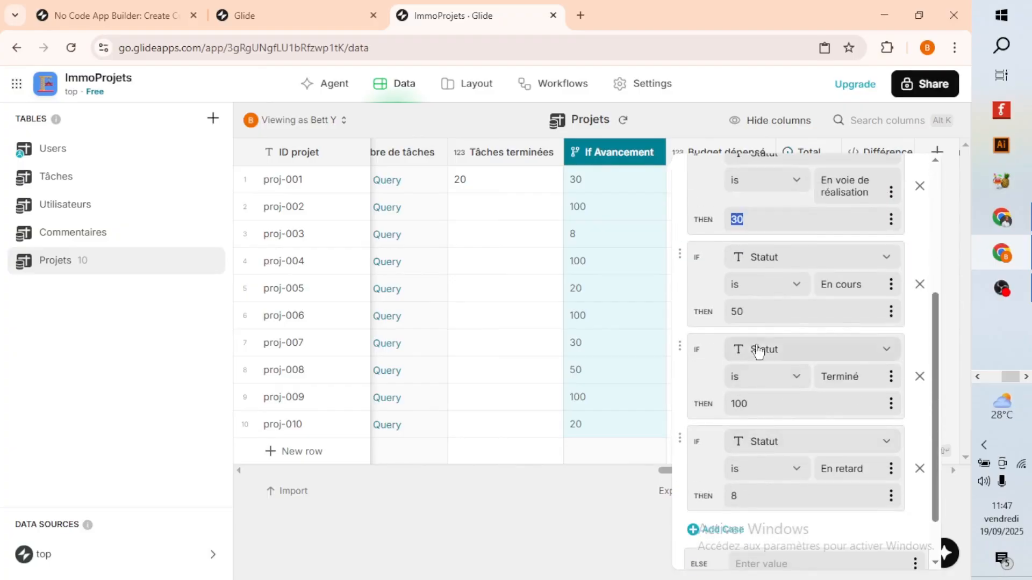
{"action": "left_click_drag", "start_coordinate": [754, 311], "coordinate": [731, 311]}
{"action": "left_click_drag", "start_coordinate": [759, 404], "coordinate": [722, 412]}
{"action": "scroll", "coordinate": [762, 486], "scroll_direction": "down", "scroll_amount": 1}
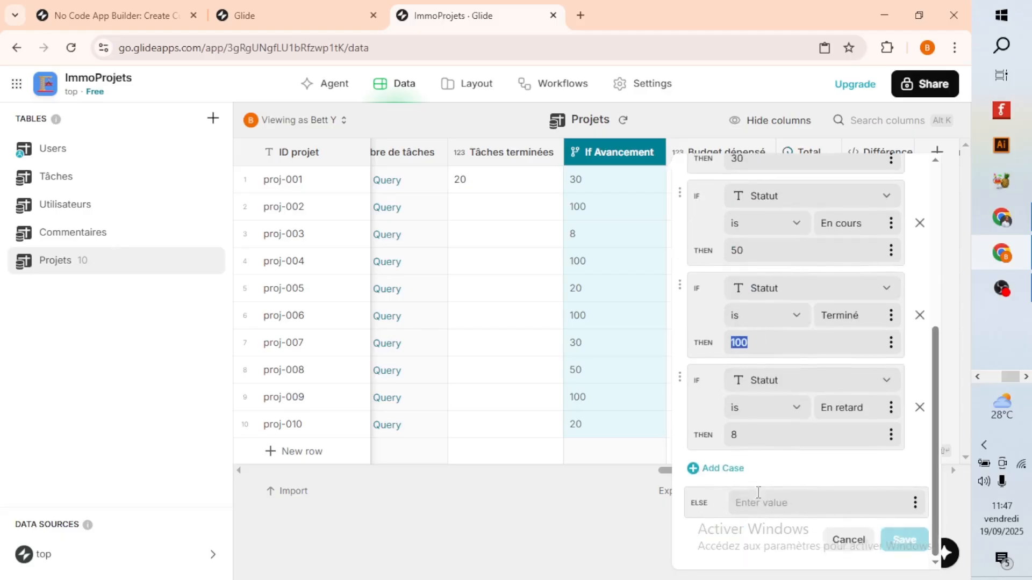
{"action": "left_click", "coordinate": [855, 542]}
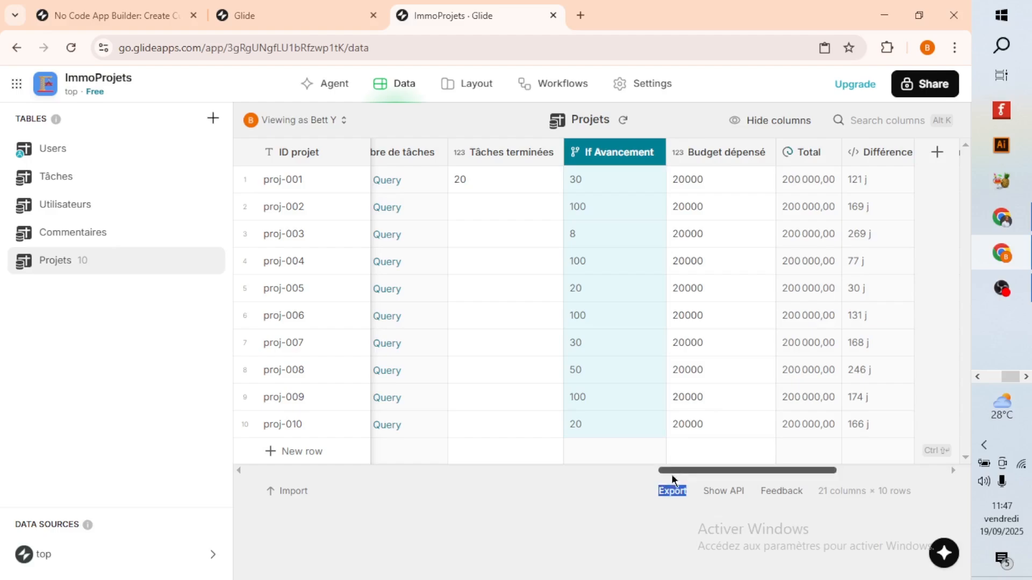
Compare the Projets table's Statut column with the If Avancement values and recheck the value assigned to each status case.
{"action": "left_click_drag", "start_coordinate": [671, 471], "coordinate": [415, 471]}
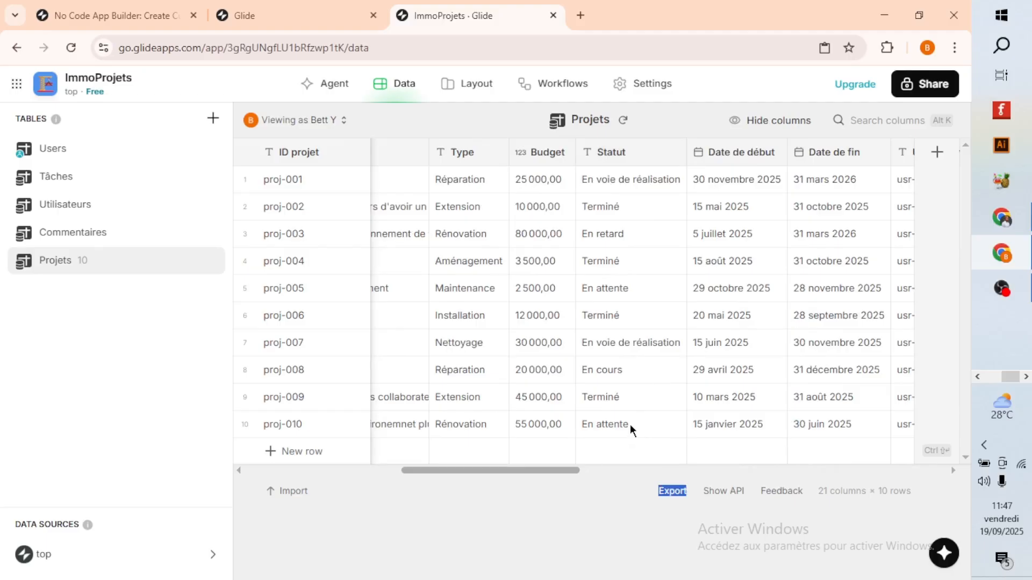
{"action": "left_click_drag", "start_coordinate": [492, 472], "coordinate": [708, 492]}
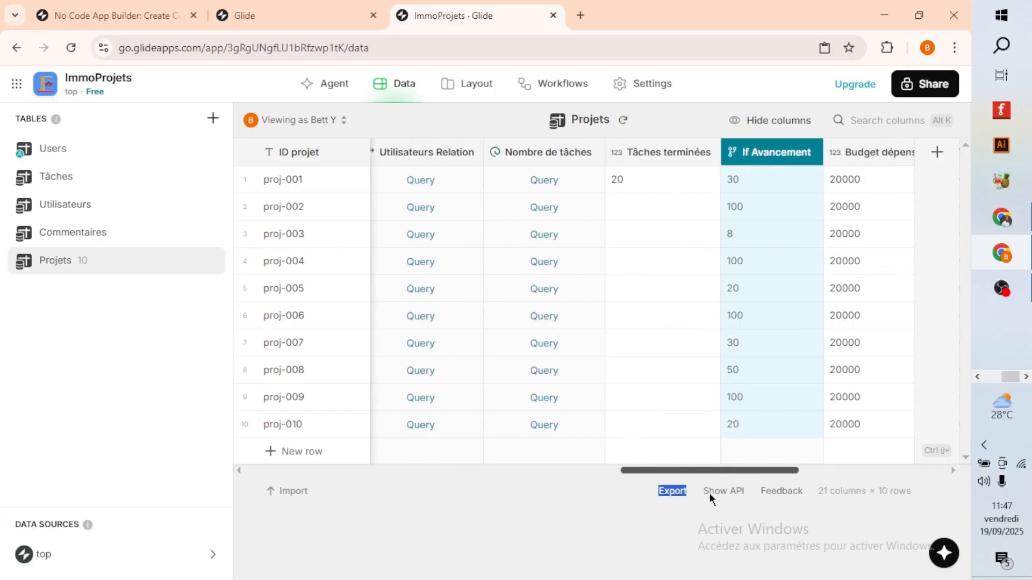
{"action": "left_click", "coordinate": [754, 154]}
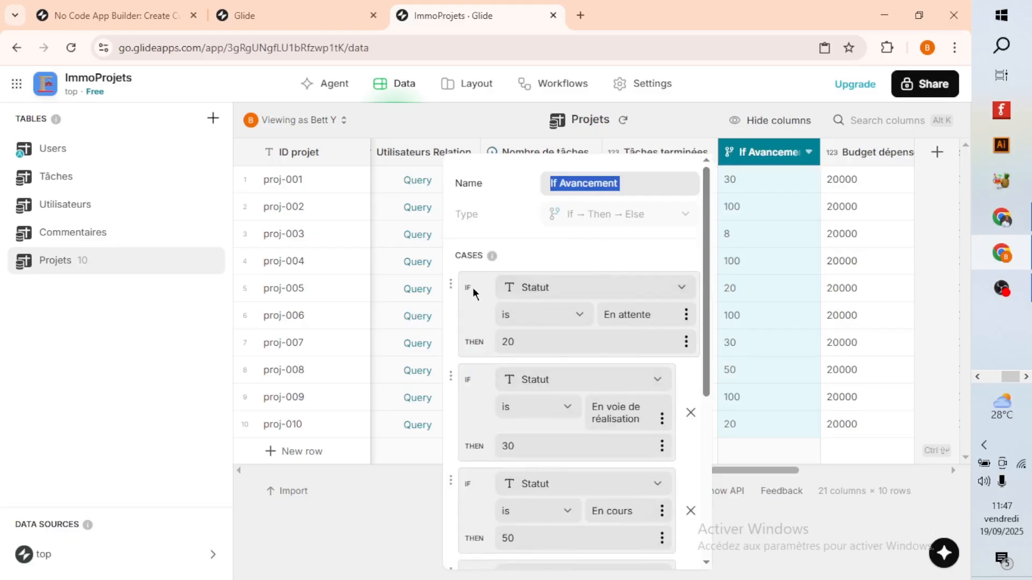
{"action": "left_click", "coordinate": [524, 341]}
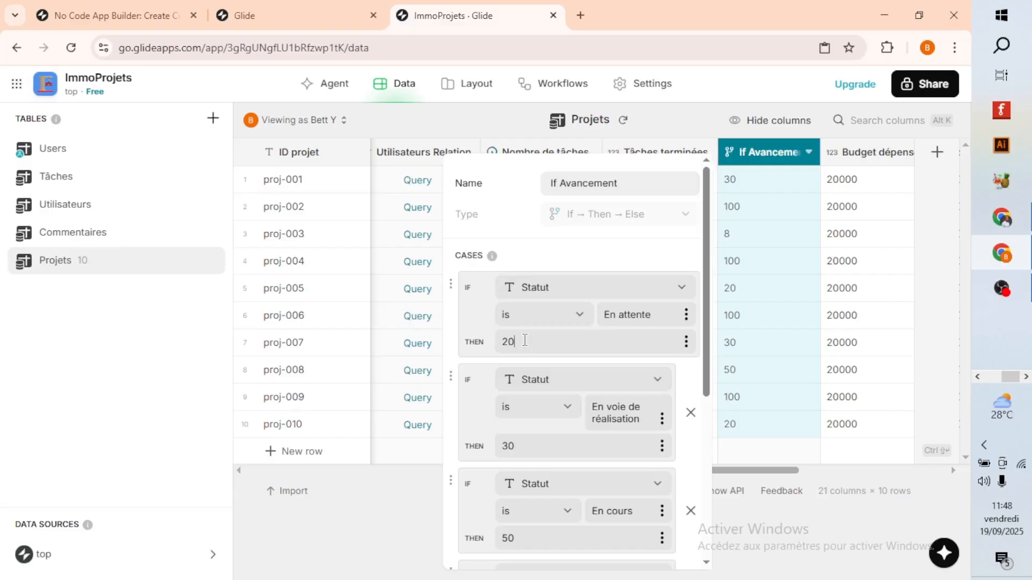
{"action": "scroll", "coordinate": [530, 357], "scroll_direction": "down", "scroll_amount": 2}
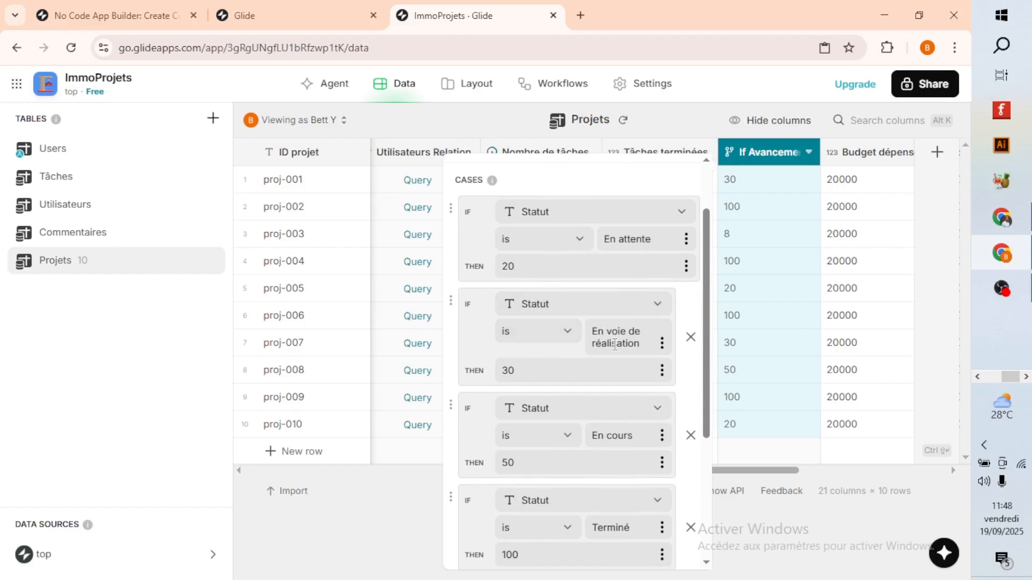
{"action": "double_click", "coordinate": [509, 370]}
{"action": "scroll", "coordinate": [540, 430], "scroll_direction": "down", "scroll_amount": 1}
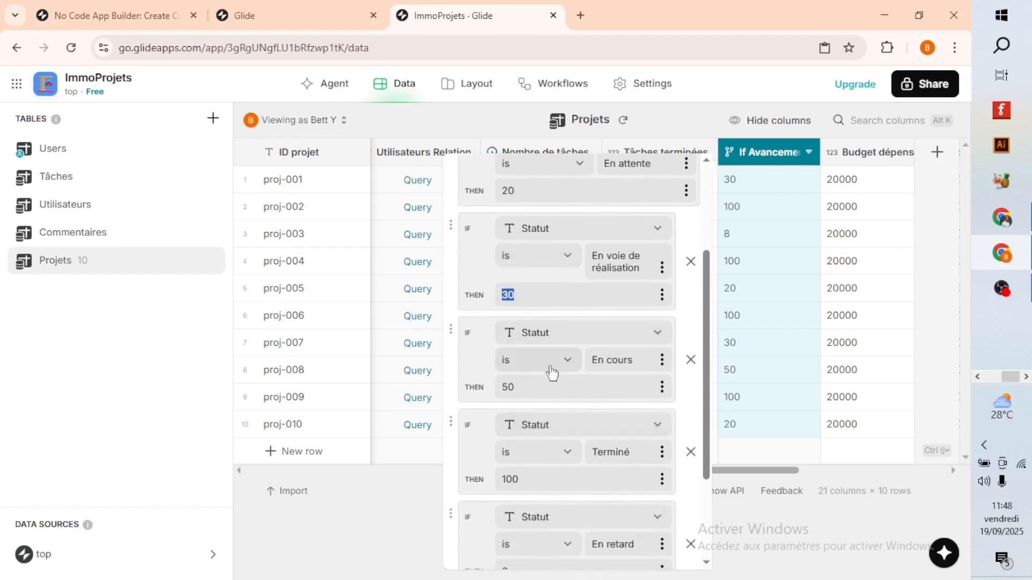
{"action": "double_click", "coordinate": [505, 387]}
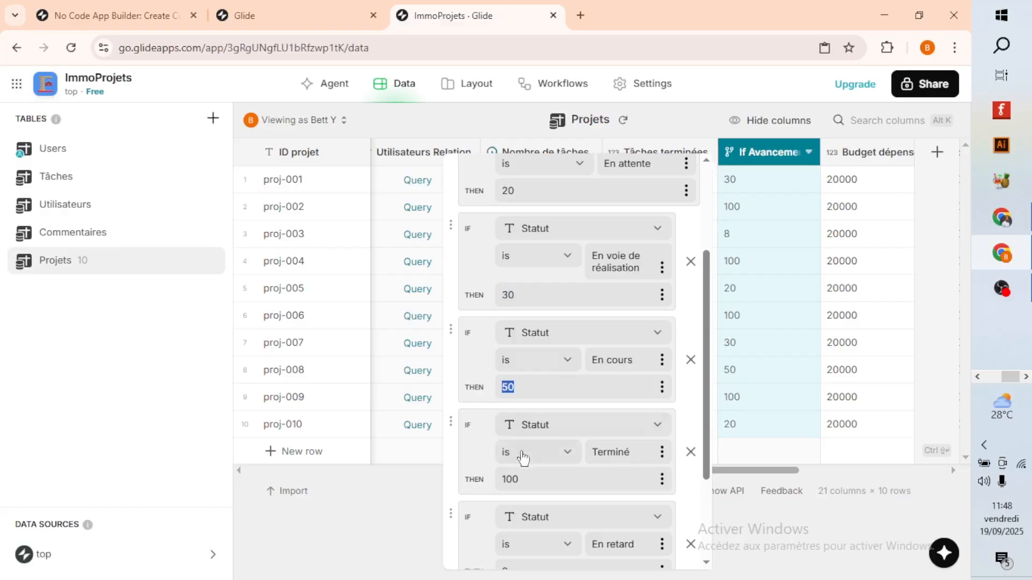
{"action": "left_click_drag", "start_coordinate": [519, 480], "coordinate": [493, 484]}
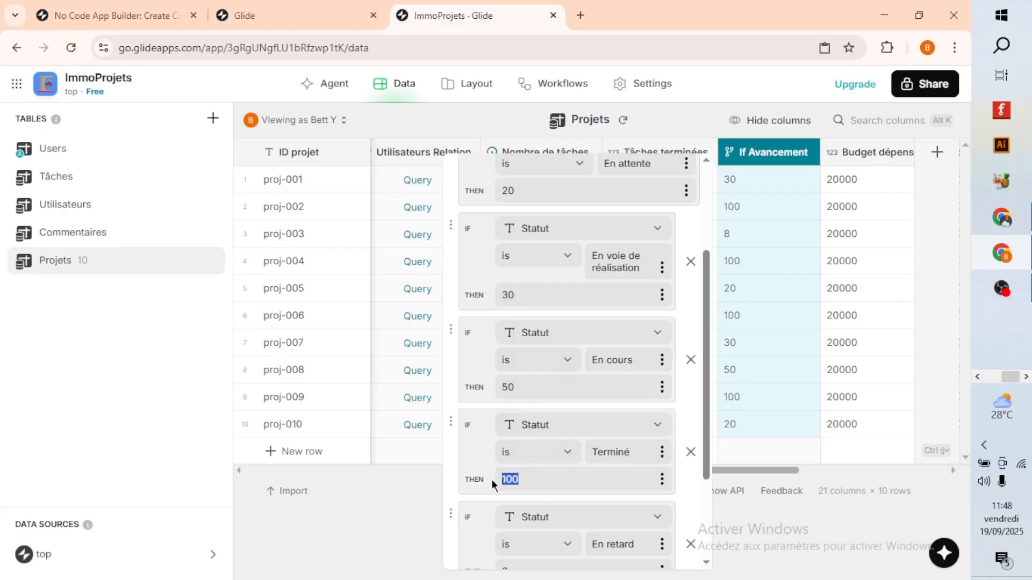
{"action": "scroll", "coordinate": [523, 479], "scroll_direction": "down", "scroll_amount": 3}
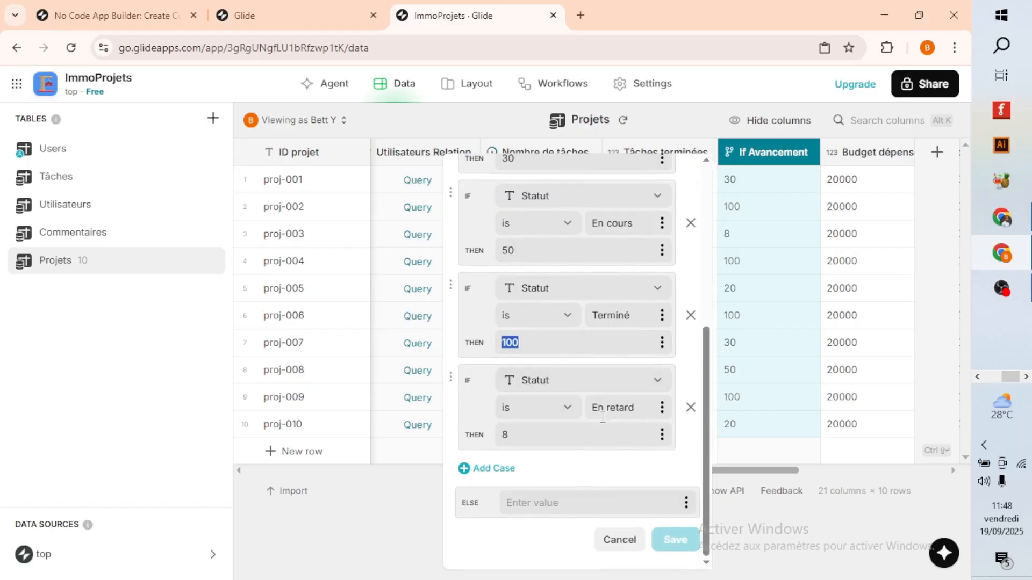
{"action": "double_click", "coordinate": [512, 437]}
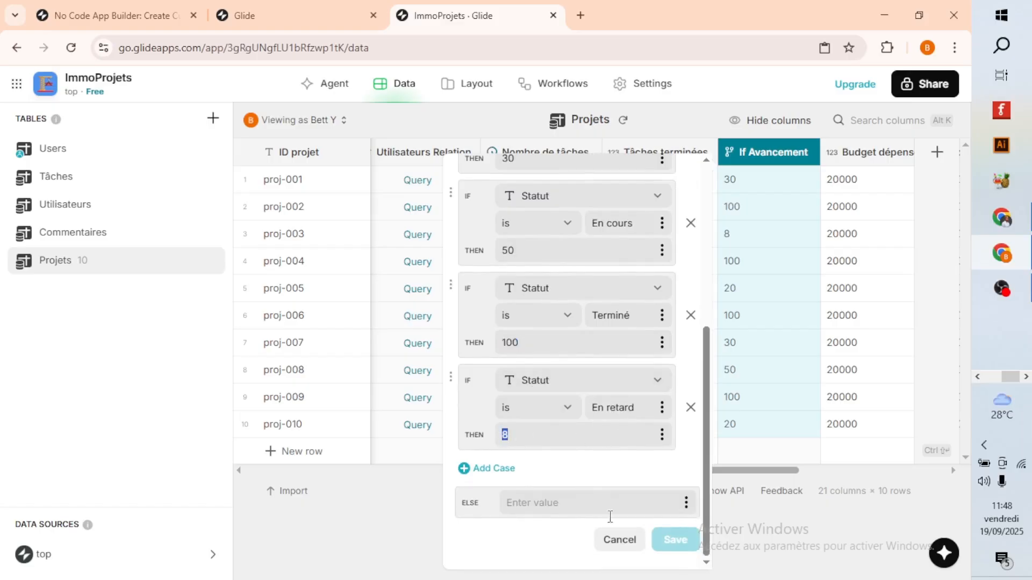
{"action": "left_click", "coordinate": [613, 542]}
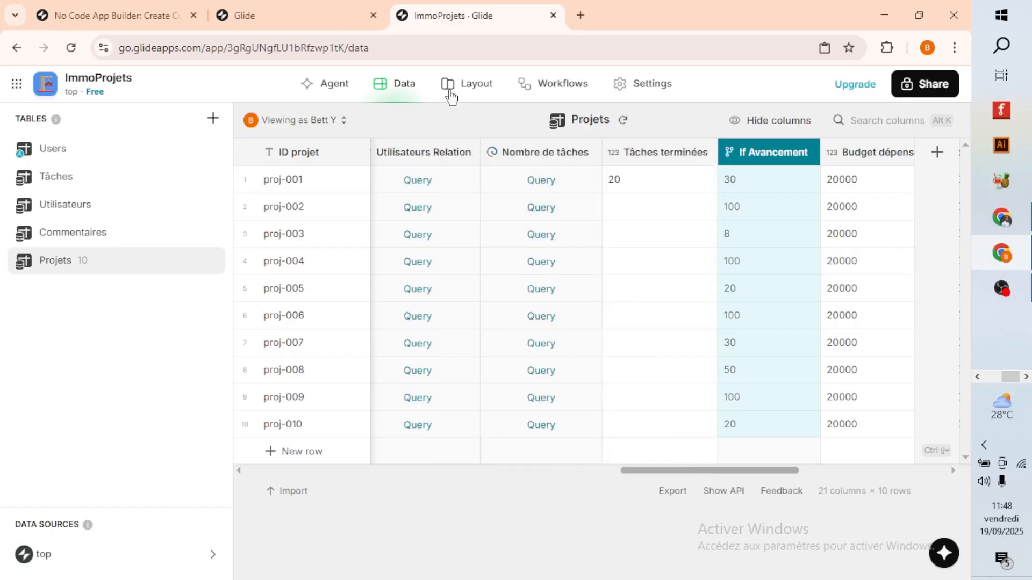
Select If Avancement as the value of the Progress component in the project details layout.
{"action": "left_click", "coordinate": [451, 91]}
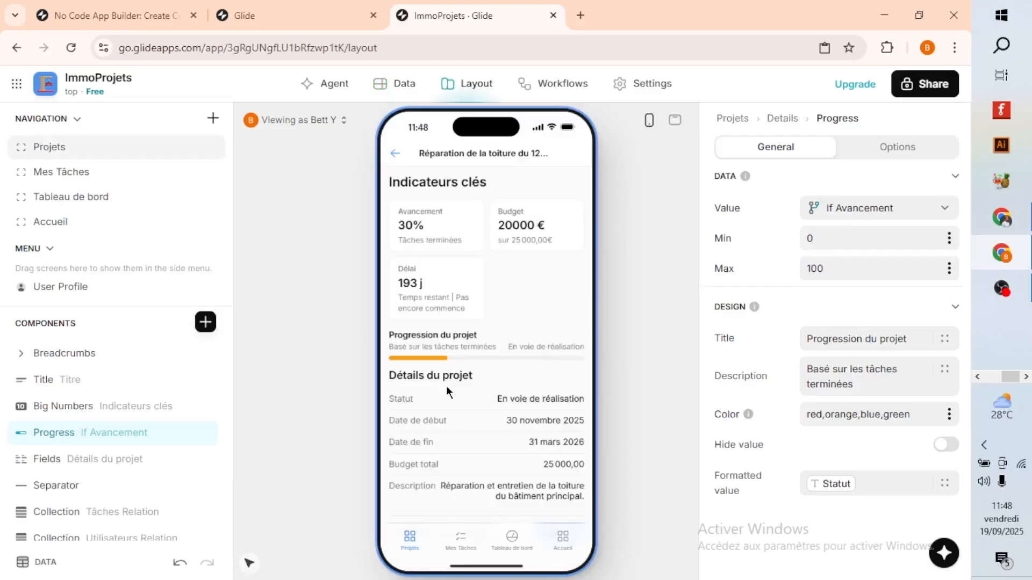
{"action": "double_click", "coordinate": [78, 432]}
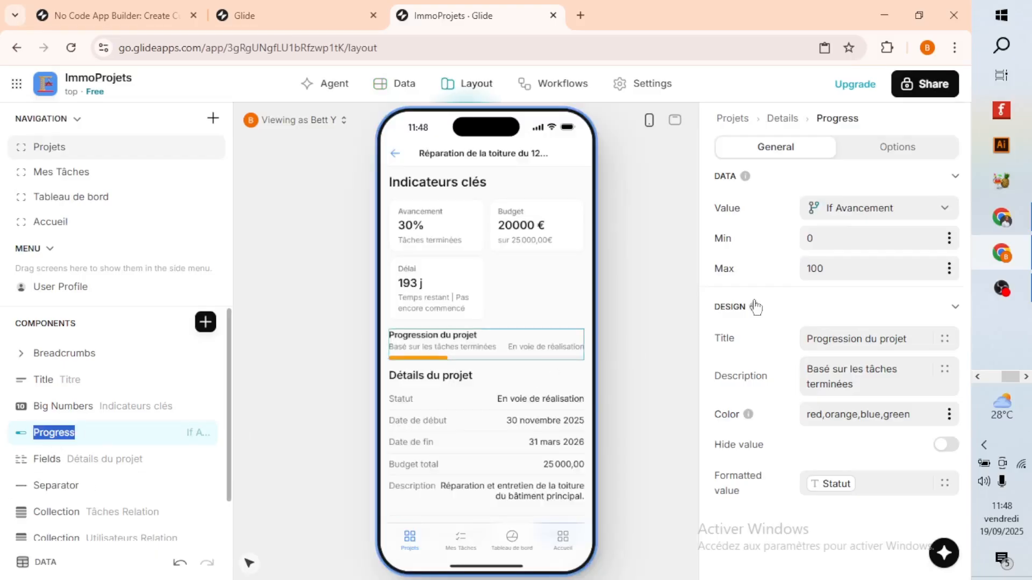
{"action": "left_click", "coordinate": [828, 215]}
{"action": "scroll", "coordinate": [844, 473], "scroll_direction": "down", "scroll_amount": 5}
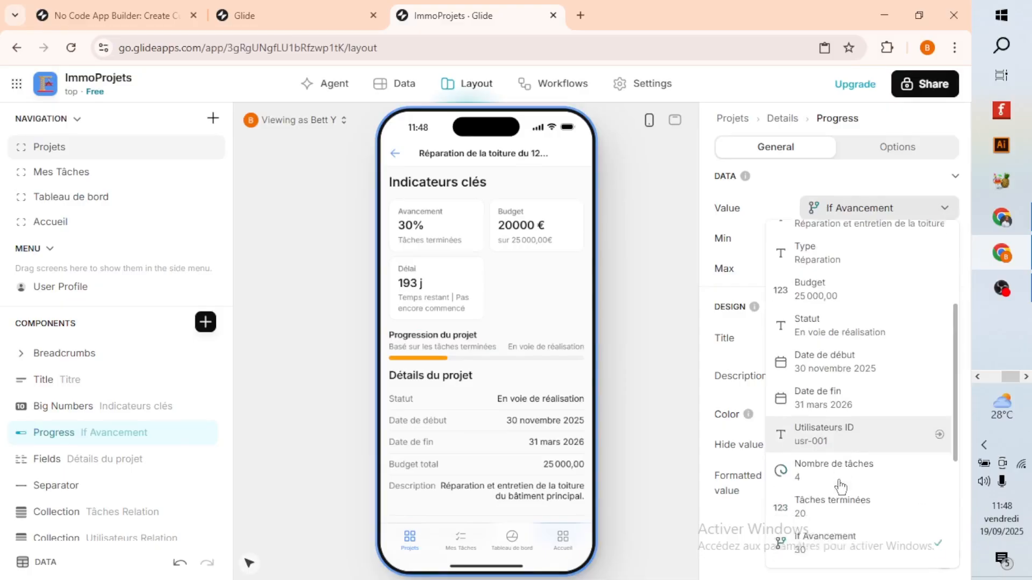
{"action": "scroll", "coordinate": [841, 487], "scroll_direction": "down", "scroll_amount": 1}
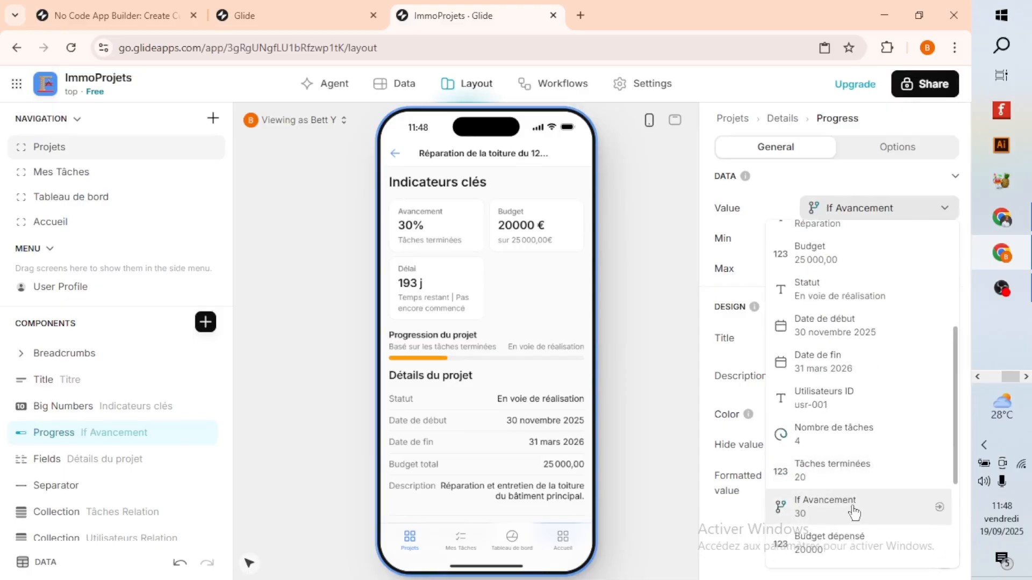
{"action": "left_click", "coordinate": [854, 510]}
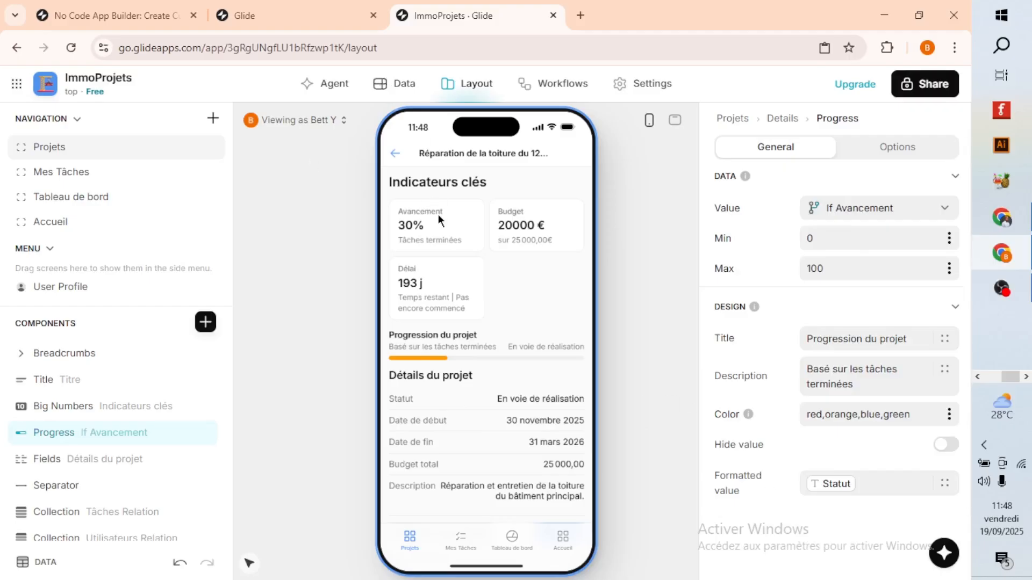
Look through the Tableau de bord, Mes Tâches, and Accueil screens and show the Accueil board in the full-size desktop preview.
{"action": "left_click", "coordinate": [516, 542]}
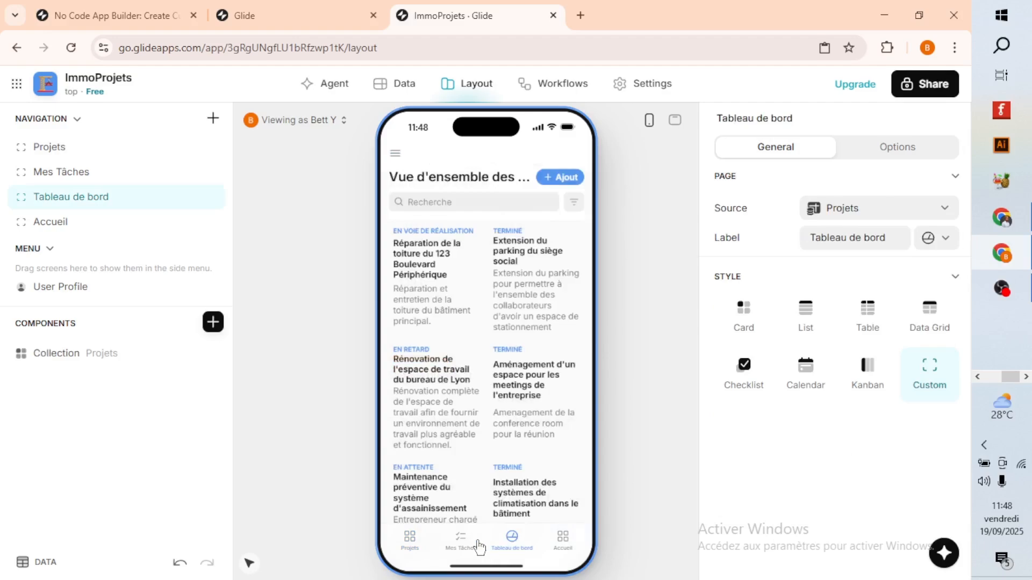
{"action": "left_click", "coordinate": [461, 543]}
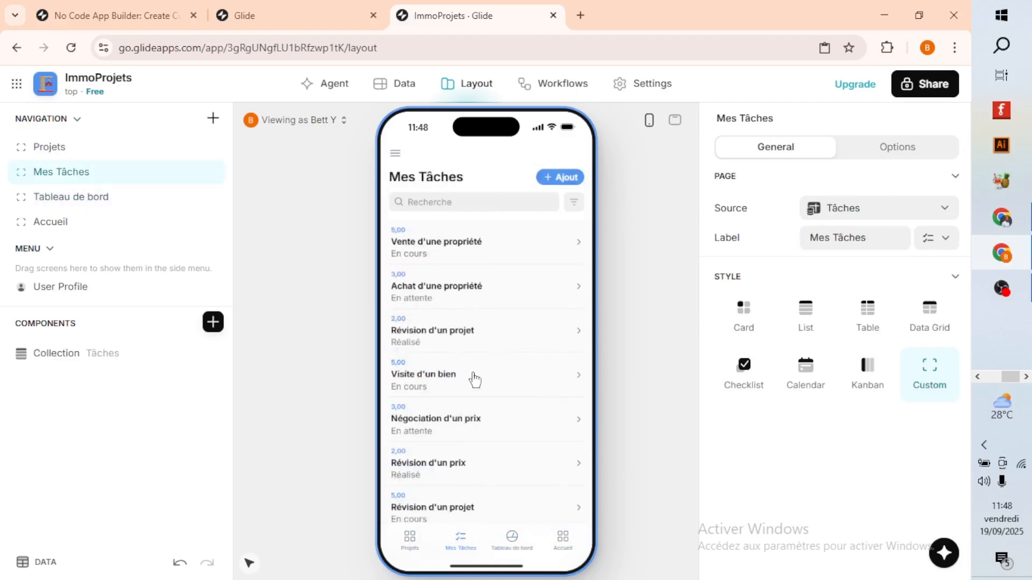
{"action": "left_click", "coordinate": [564, 541]}
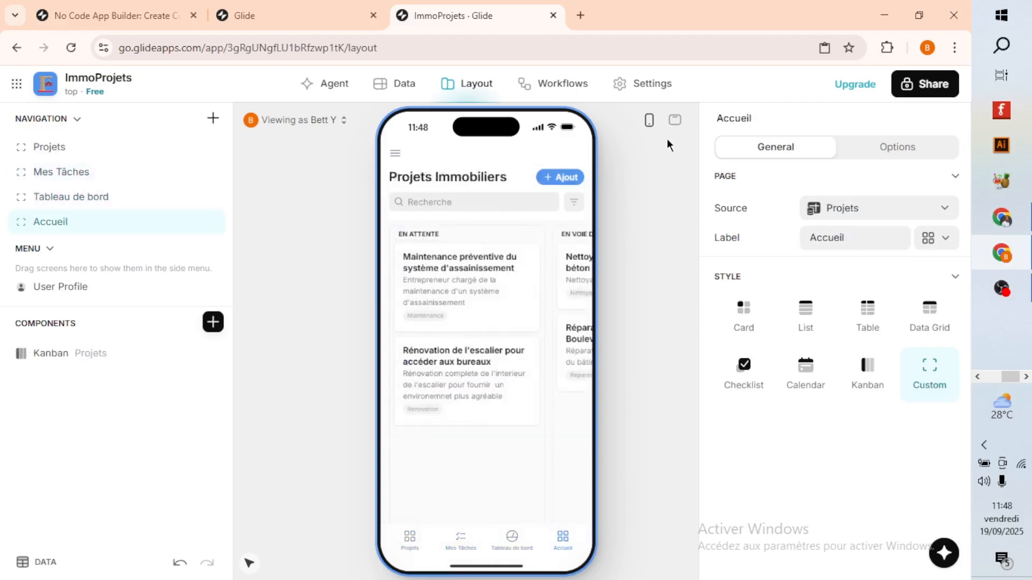
{"action": "left_click", "coordinate": [675, 119]}
{"action": "scroll", "coordinate": [610, 223], "scroll_direction": "down", "scroll_amount": 3}
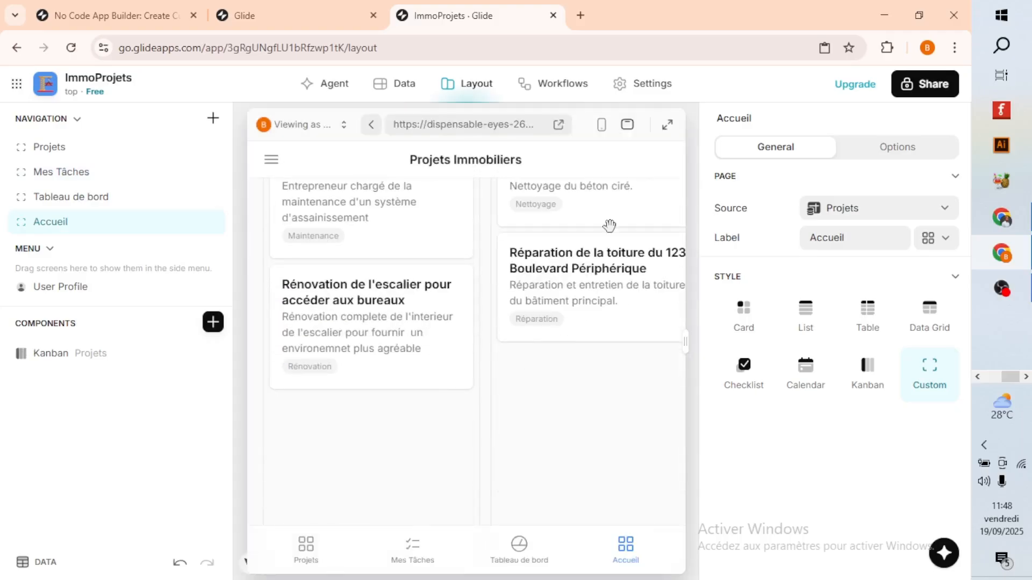
{"action": "left_click", "coordinate": [667, 125]}
{"action": "scroll", "coordinate": [541, 424], "scroll_direction": "up", "scroll_amount": 3}
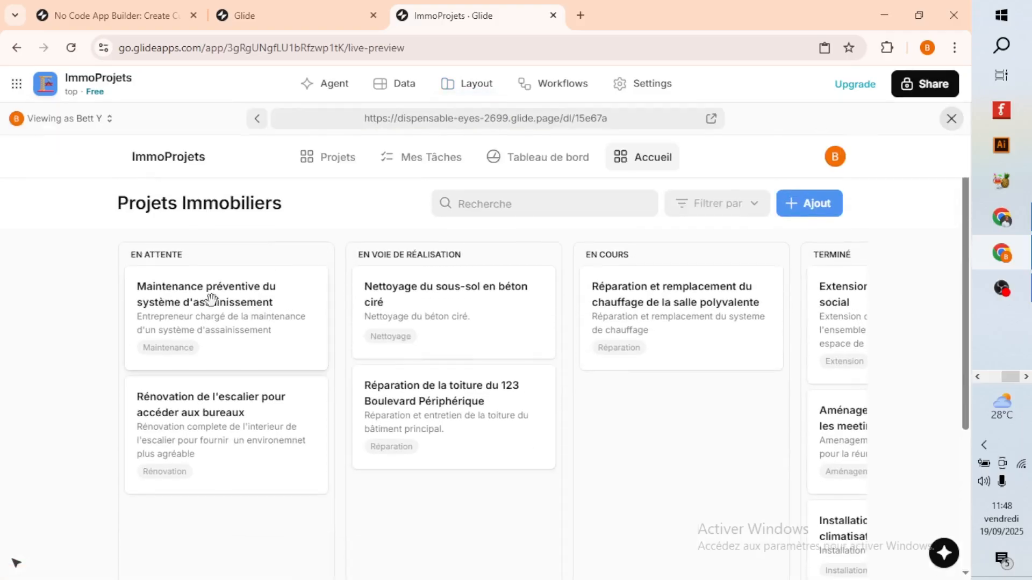
Open the preventive drainage maintenance project from the En attente column, review its key indicators and progress bar, and return to the board.
{"action": "left_click_drag", "start_coordinate": [210, 300], "coordinate": [192, 346]}
{"action": "left_click", "coordinate": [210, 328]}
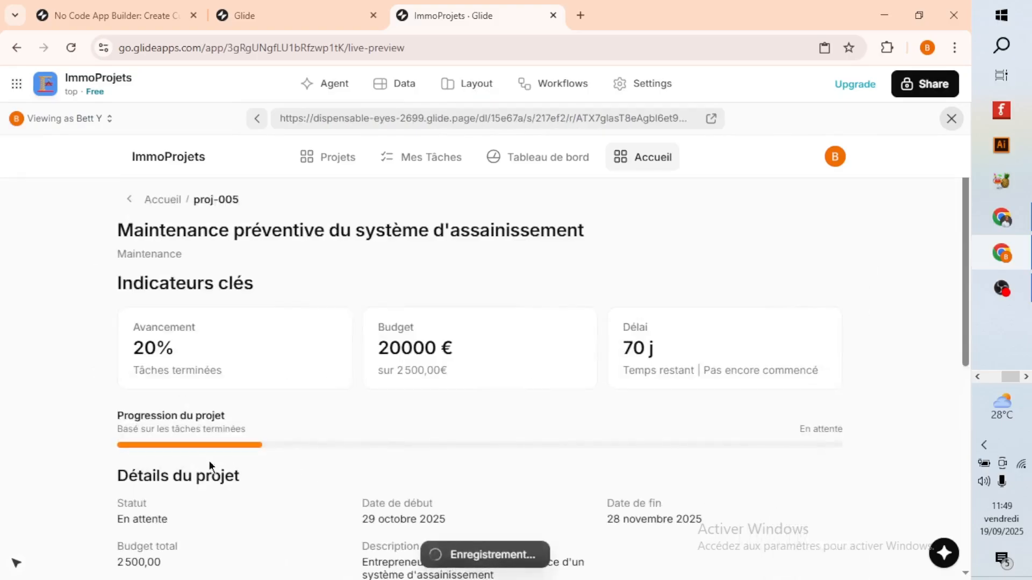
{"action": "scroll", "coordinate": [353, 456], "scroll_direction": "down", "scroll_amount": 1}
{"action": "scroll", "coordinate": [353, 456], "scroll_direction": "up", "scroll_amount": 1}
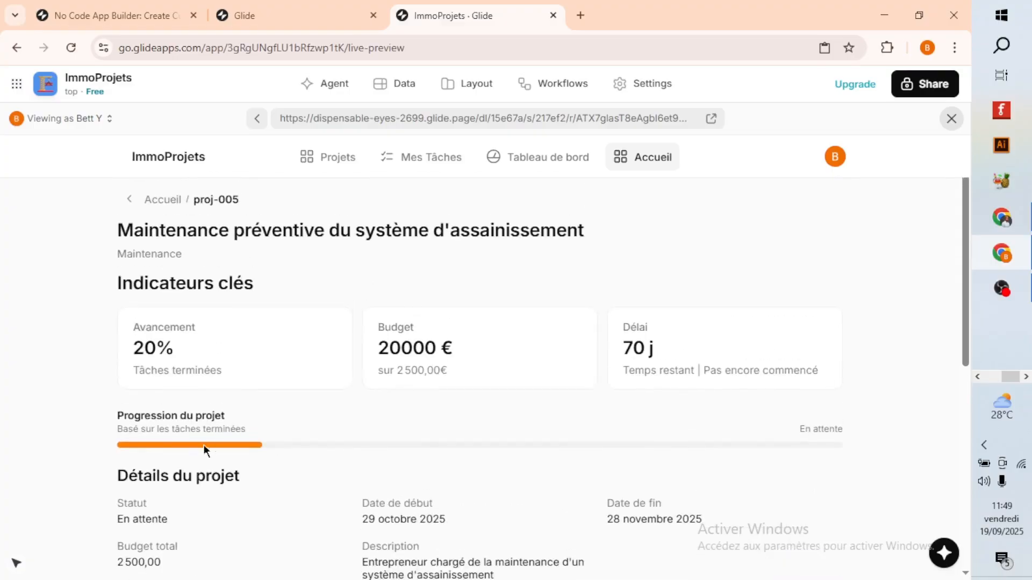
{"action": "left_click", "coordinate": [129, 199]}
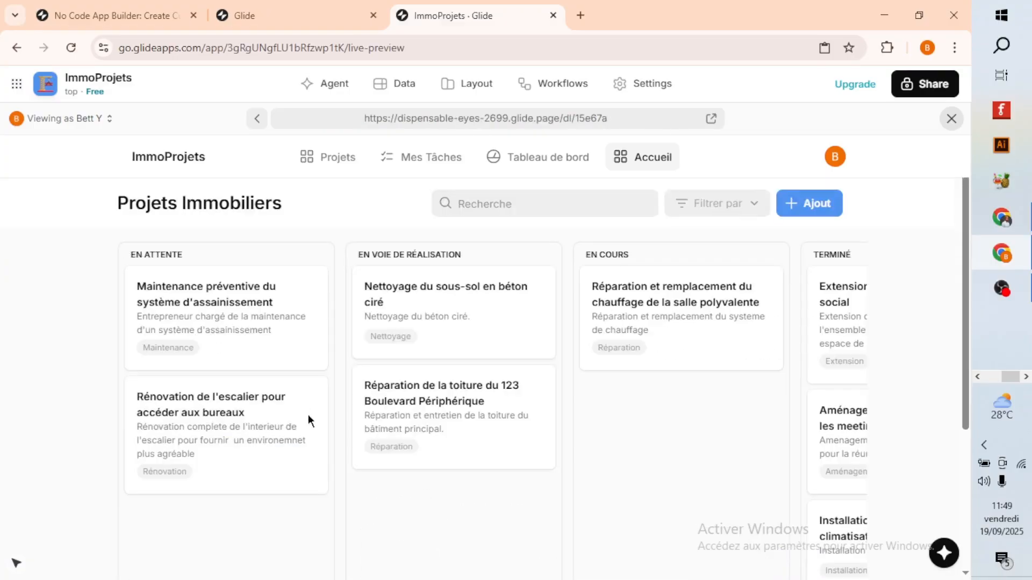
Move the preventive drainage maintenance project to the En cours column of the board, and open it to check its key indicators.
{"action": "left_click_drag", "start_coordinate": [609, 471], "coordinate": [688, 463]}
{"action": "left_click", "coordinate": [651, 440]}
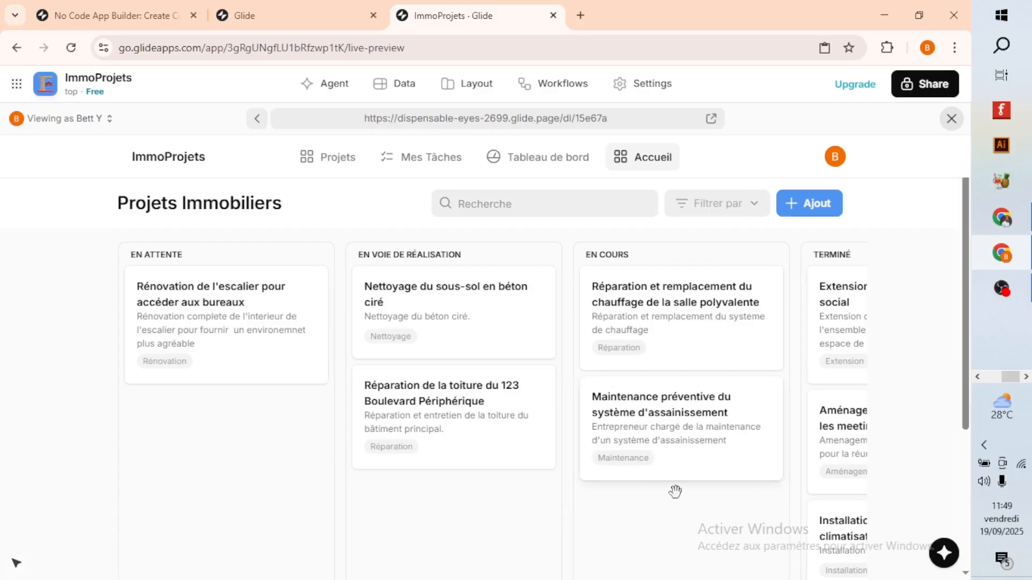
{"action": "scroll", "coordinate": [254, 451], "scroll_direction": "down", "scroll_amount": 3}
{"action": "scroll", "coordinate": [329, 428], "scroll_direction": "up", "scroll_amount": 3}
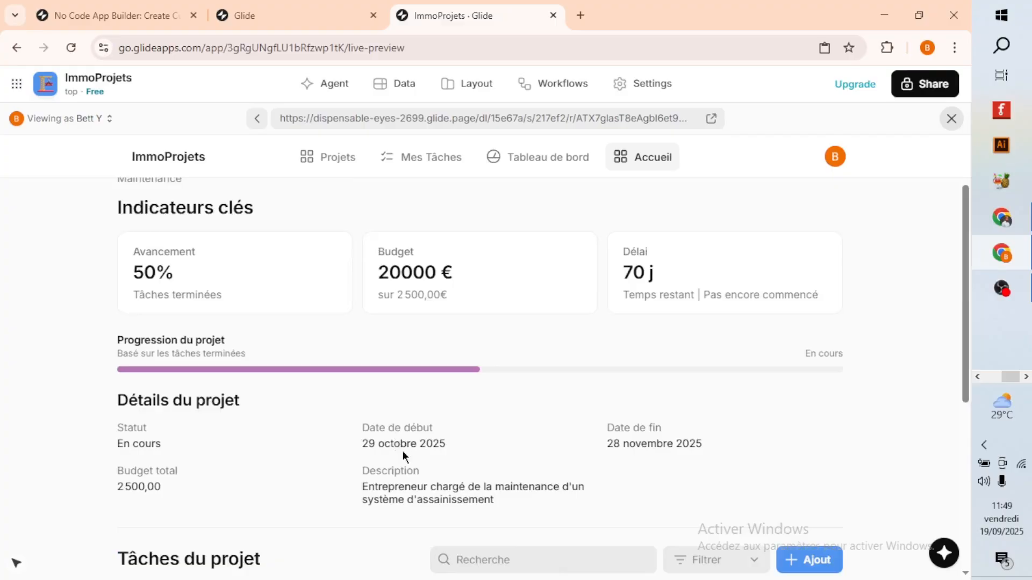
{"action": "scroll", "coordinate": [401, 455], "scroll_direction": "up", "scroll_amount": 1}
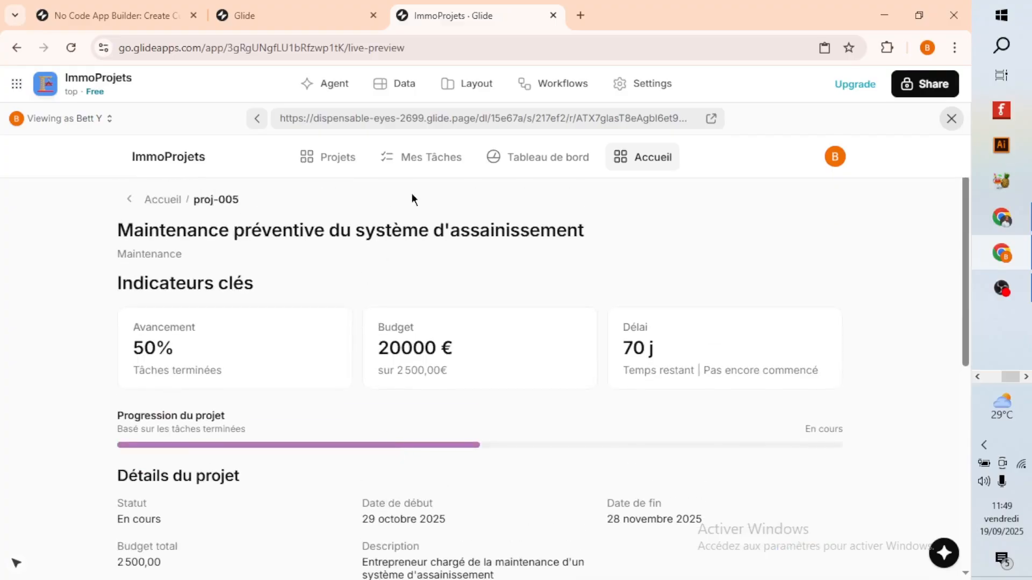
Return to the Accueil board, reopen the preventive drainage maintenance project, and exit the full-size preview to the layout editor.
{"action": "left_click", "coordinate": [130, 200]}
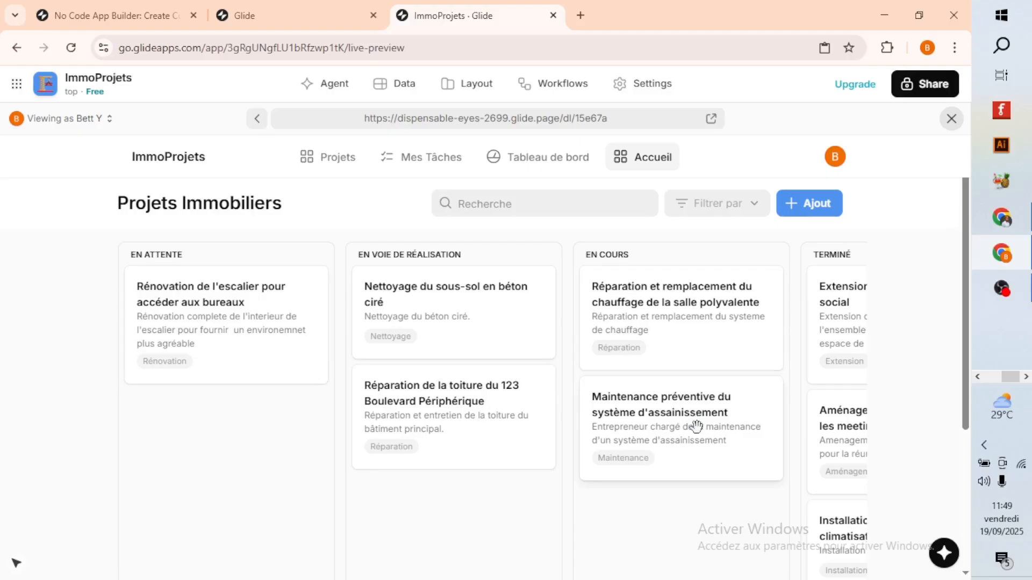
{"action": "left_click", "coordinate": [665, 413]}
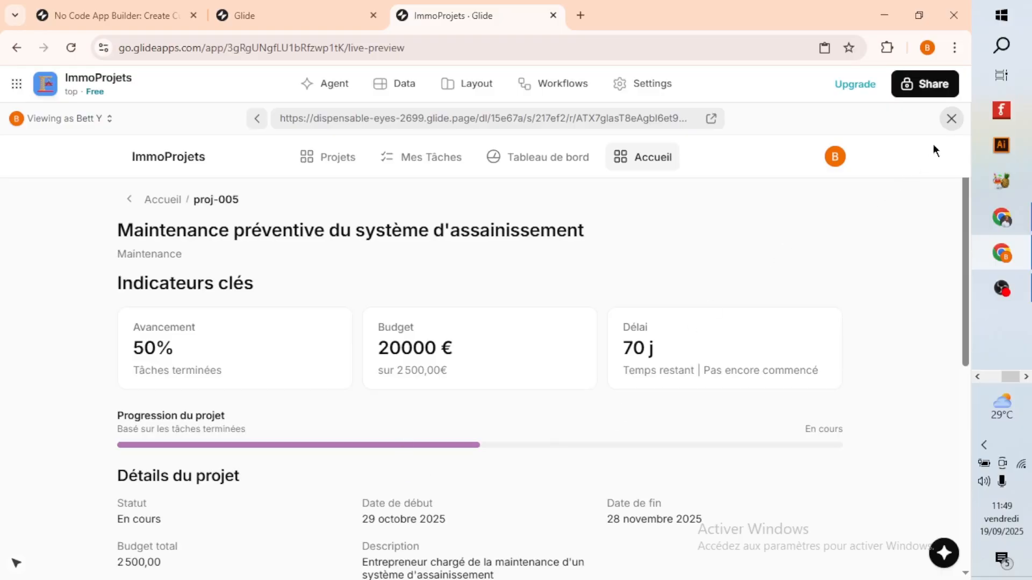
{"action": "left_click", "coordinate": [951, 118]}
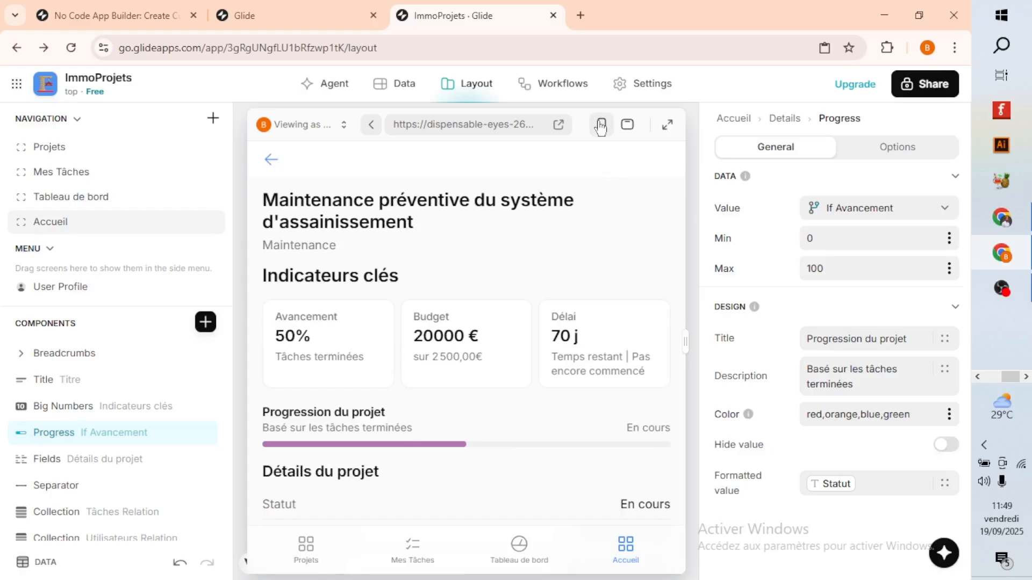
Switch the app preview to phone size and examine the Date de début and Date de fin columns in the Projets data table.
{"action": "left_click", "coordinate": [600, 125]}
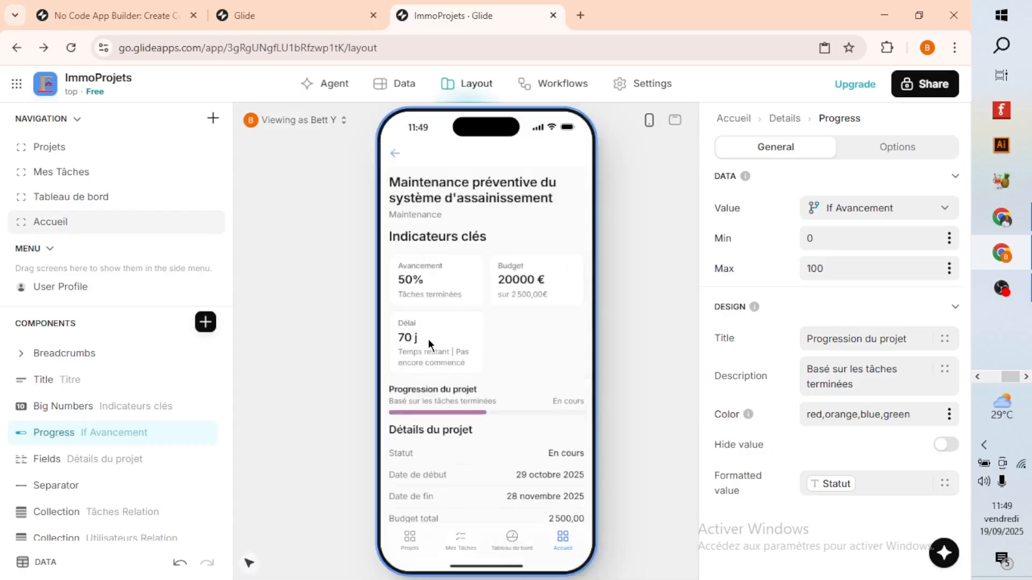
{"action": "left_click", "coordinate": [382, 88]}
{"action": "scroll", "coordinate": [442, 215], "scroll_direction": "right", "scroll_amount": 10}
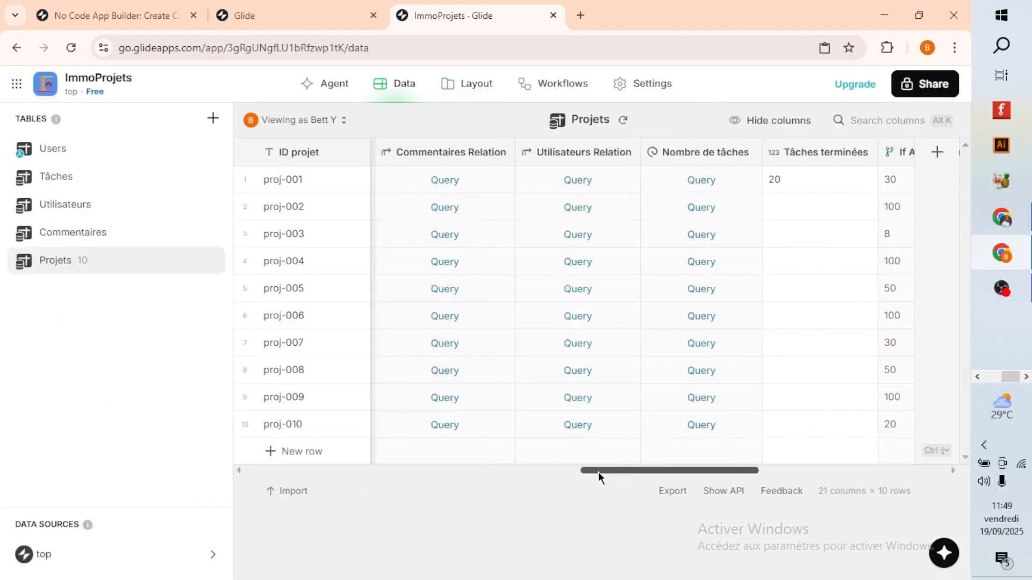
{"action": "left_click_drag", "start_coordinate": [598, 472], "coordinate": [488, 504]}
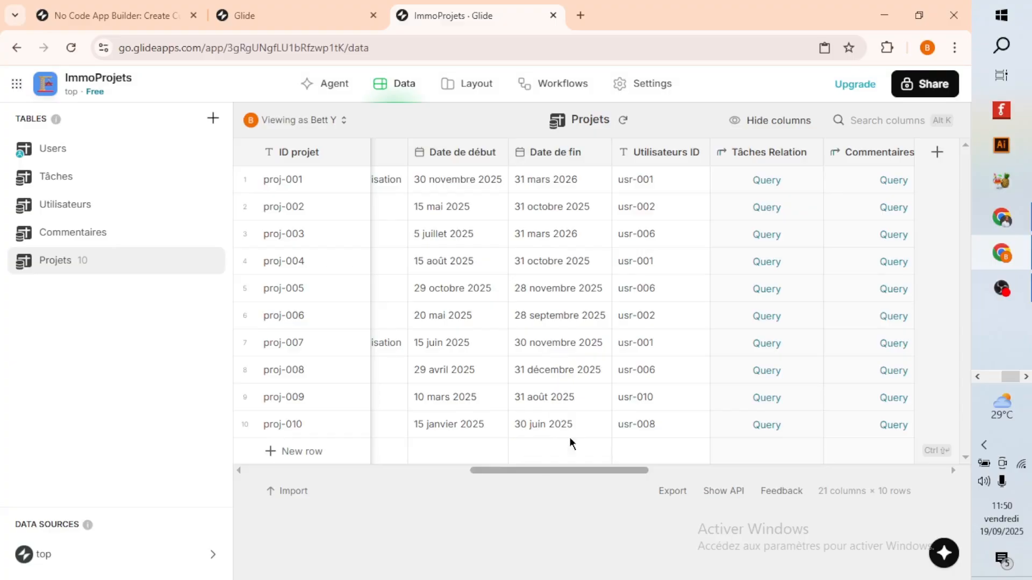
{"action": "mouse_move", "coordinate": [514, 476]}
{"action": "left_mouse_down"}
{"action": "mouse_move", "coordinate": [504, 482]}
{"action": "mouse_move", "coordinate": [526, 482]}
{"action": "left_mouse_up"}
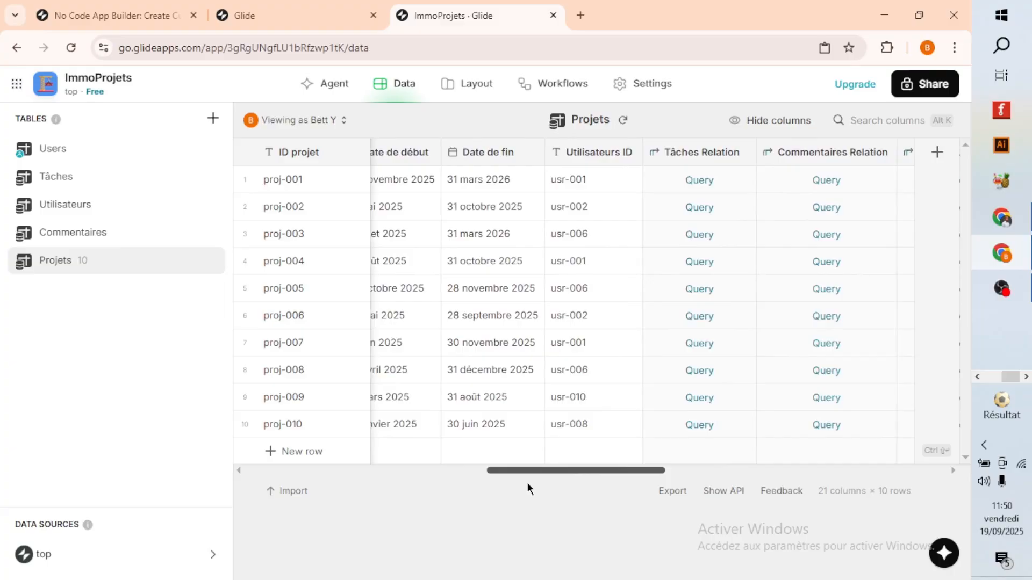
{"action": "left_click_drag", "start_coordinate": [527, 482], "coordinate": [517, 485]}
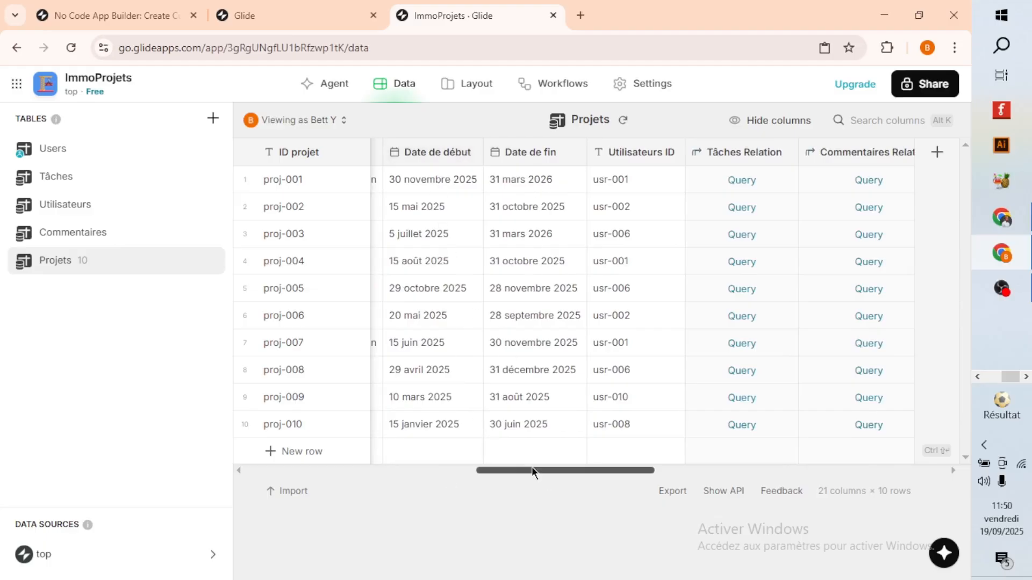
Review the Différence column's date difference configuration, including its dates, unit, and display options, and close it without saving.
{"action": "left_click_drag", "start_coordinate": [531, 468], "coordinate": [793, 476]}
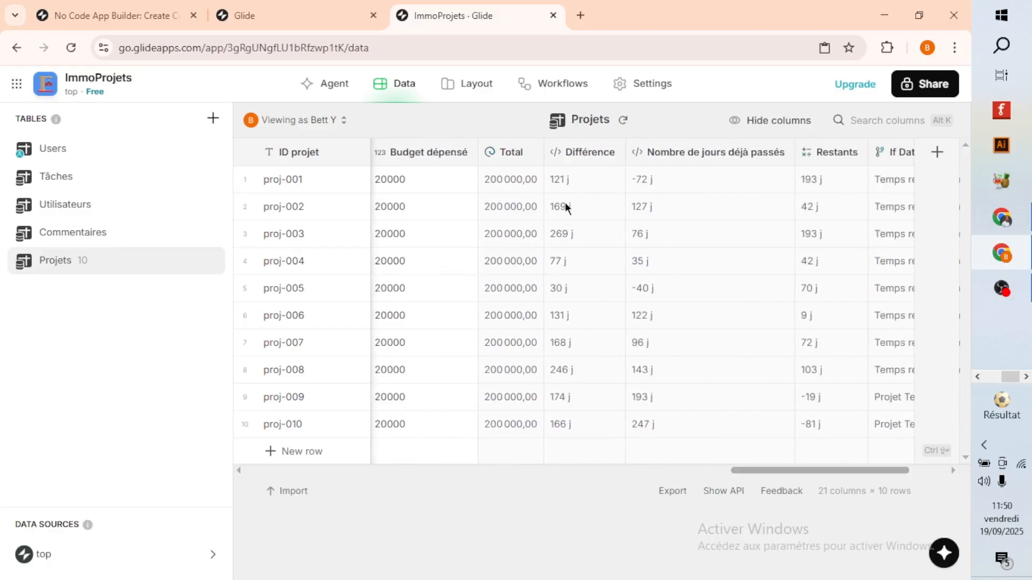
{"action": "left_click", "coordinate": [569, 156]}
{"action": "left_click", "coordinate": [570, 156]}
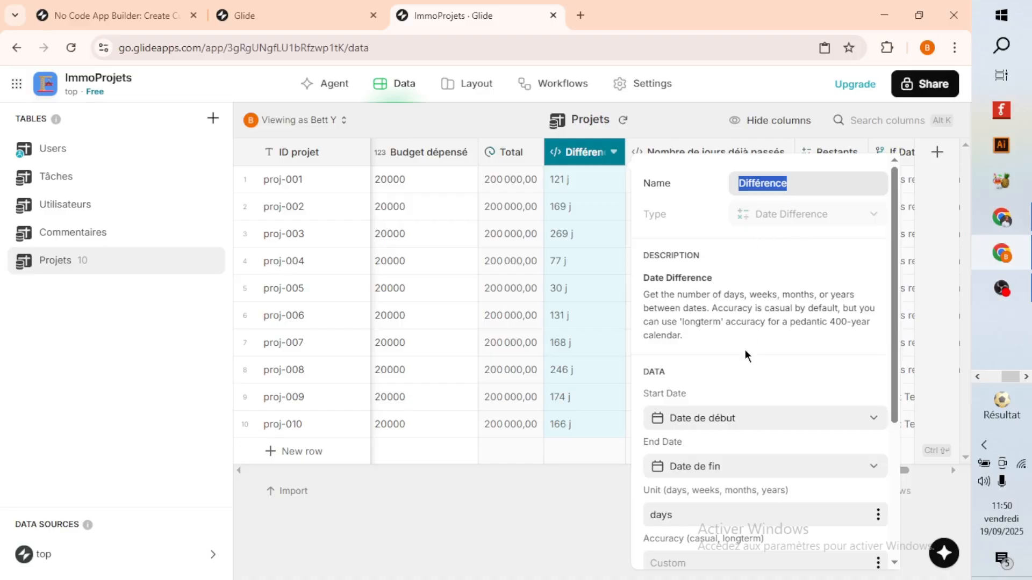
{"action": "scroll", "coordinate": [746, 322], "scroll_direction": "down", "scroll_amount": 4}
{"action": "scroll", "coordinate": [741, 373], "scroll_direction": "up", "scroll_amount": 4}
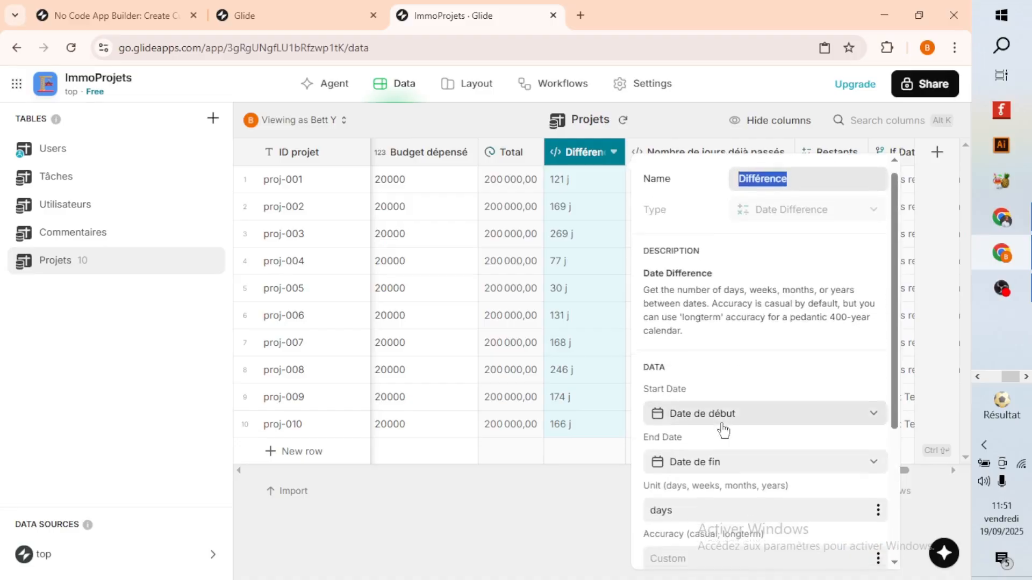
{"action": "scroll", "coordinate": [722, 430], "scroll_direction": "down", "scroll_amount": 1}
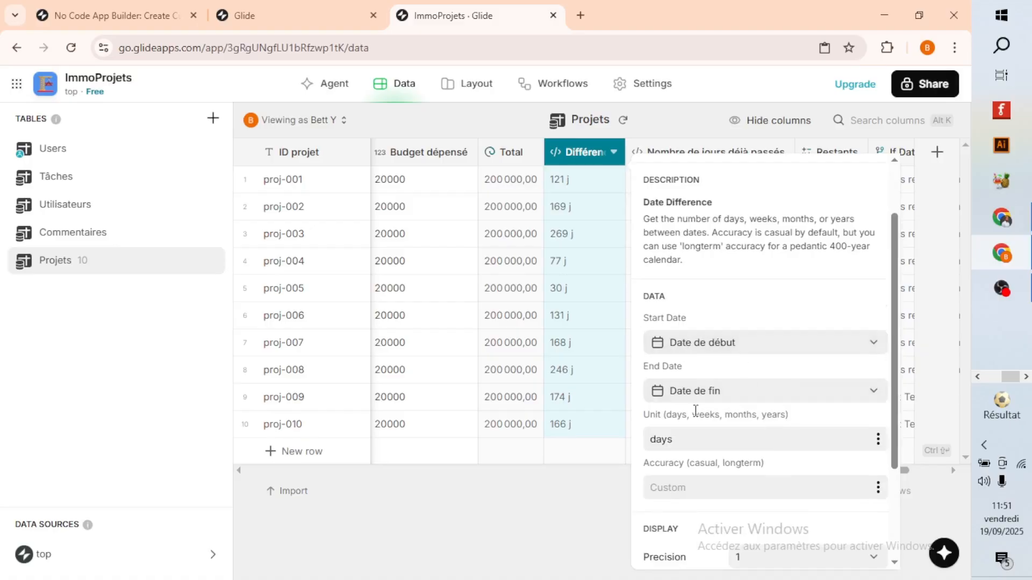
{"action": "scroll", "coordinate": [728, 408], "scroll_direction": "down", "scroll_amount": 1}
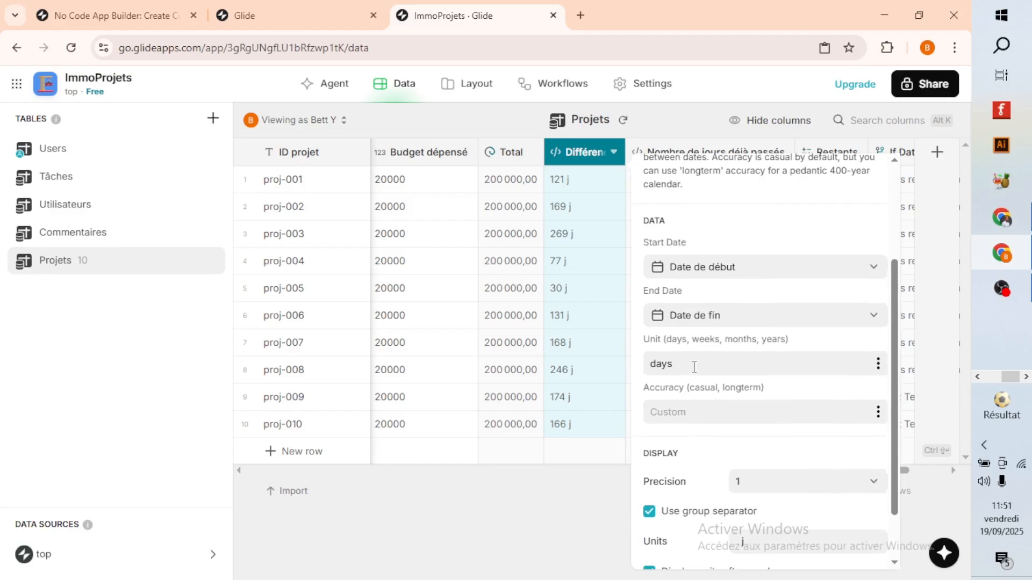
{"action": "left_click", "coordinate": [694, 367]}
{"action": "scroll", "coordinate": [718, 434], "scroll_direction": "down", "scroll_amount": 1}
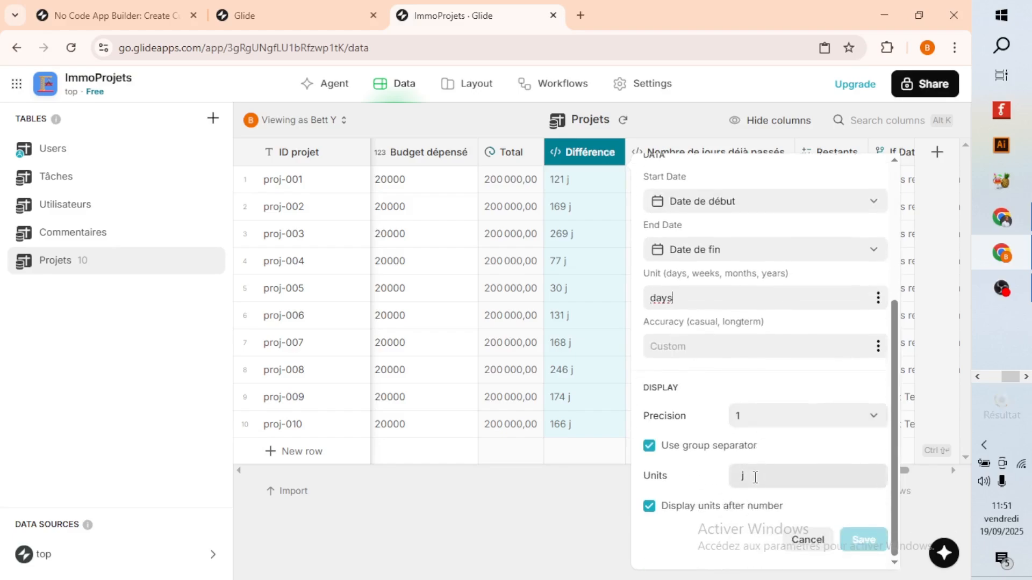
{"action": "left_click", "coordinate": [809, 540]}
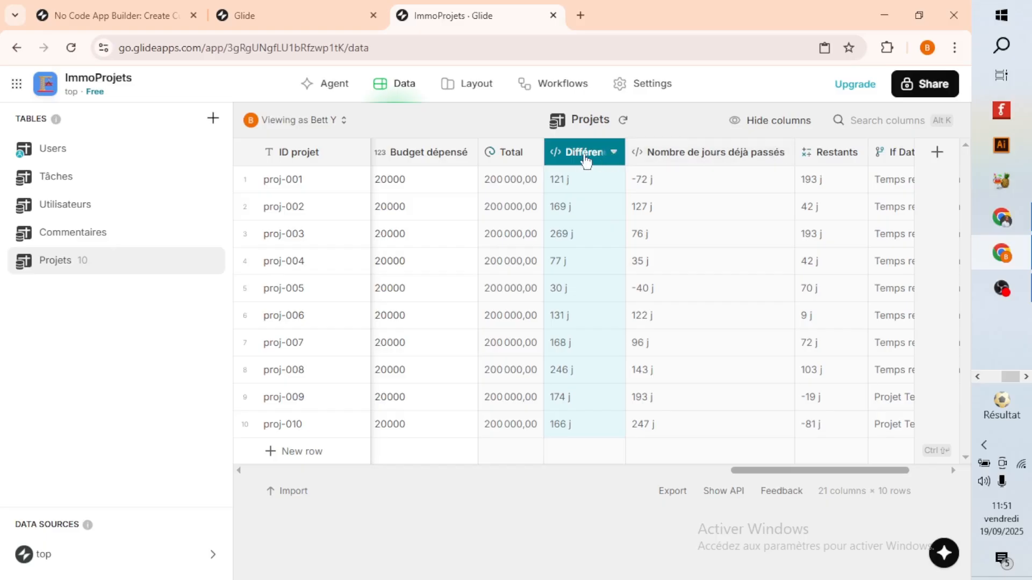
Review the Nombre de jours déjà passés column's configuration and the available End Date sources, and close it without changes.
{"action": "double_click", "coordinate": [693, 152]}
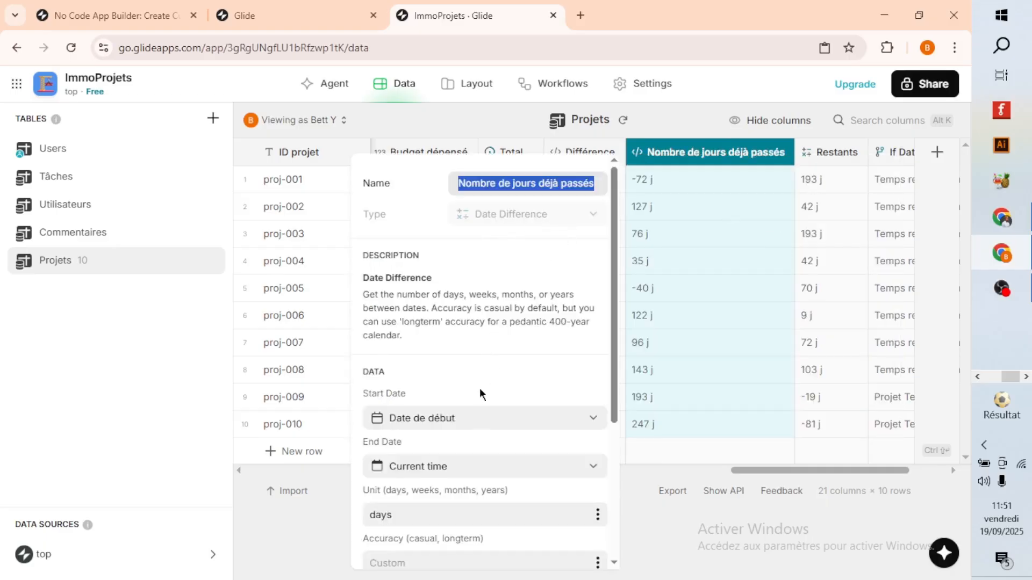
{"action": "scroll", "coordinate": [479, 392], "scroll_direction": "down", "scroll_amount": 3}
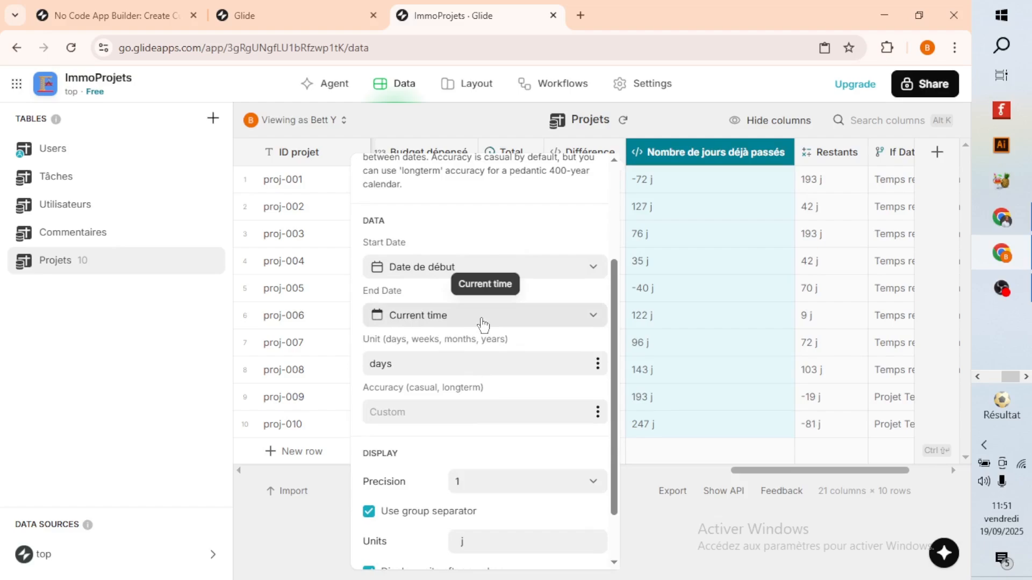
{"action": "left_click", "coordinate": [482, 322]}
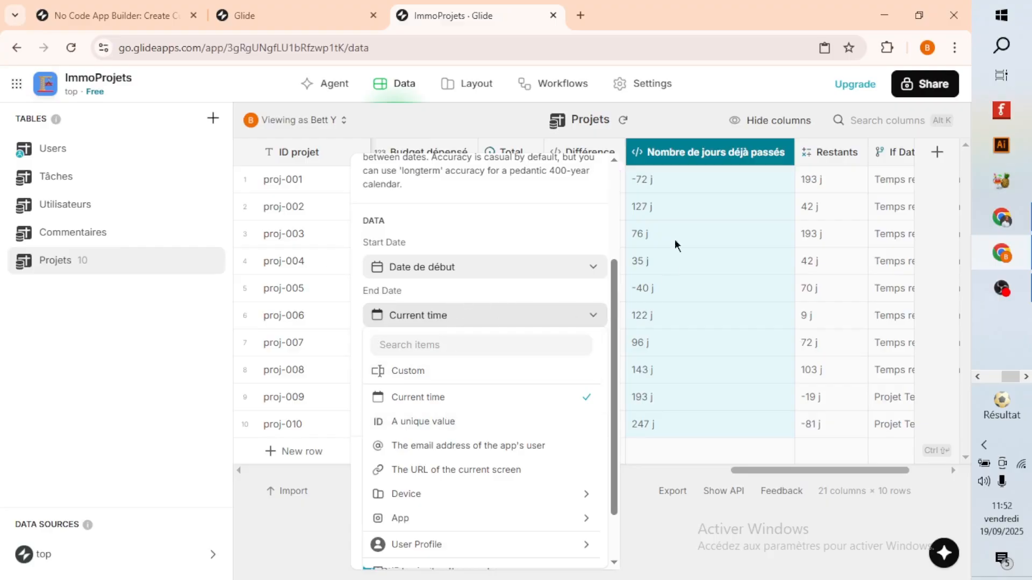
{"action": "scroll", "coordinate": [499, 344], "scroll_direction": "down", "scroll_amount": 2}
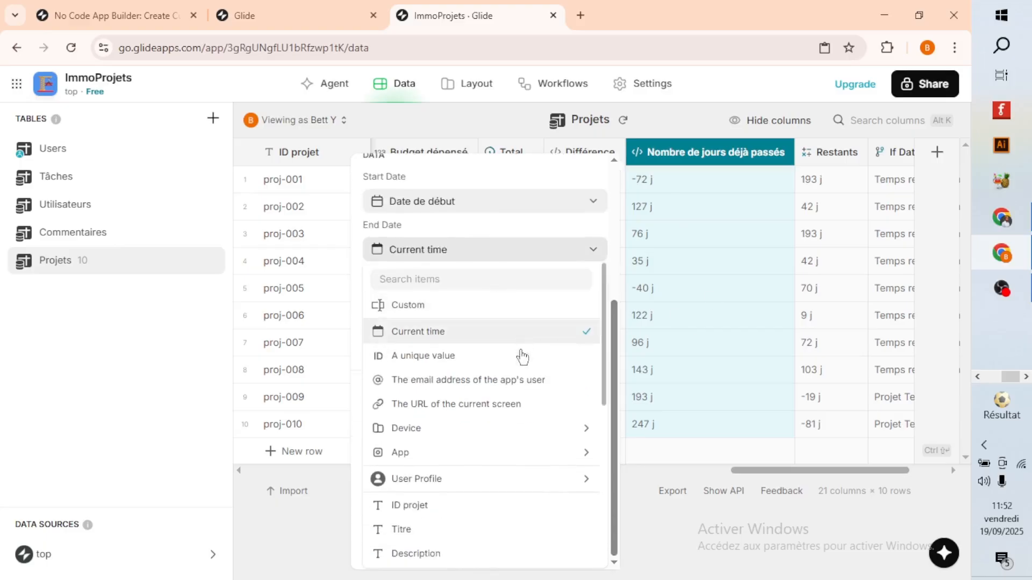
{"action": "scroll", "coordinate": [537, 467], "scroll_direction": "down", "scroll_amount": 6}
{"action": "left_click", "coordinate": [753, 375]}
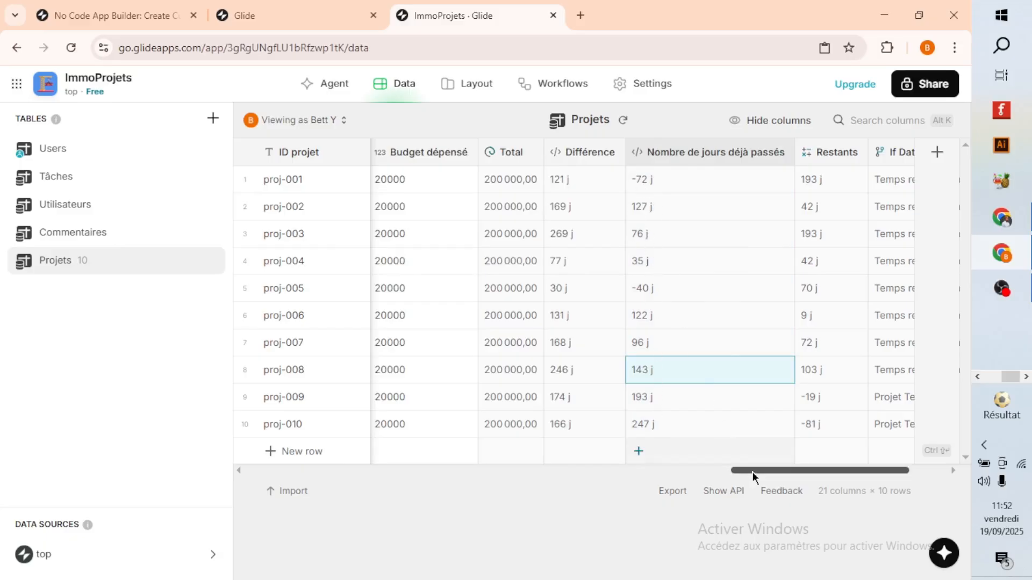
Compare the projects' start and end dates with the Différence and Nombre de jours déjà passés columns in the Projets table.
{"action": "left_click_drag", "start_coordinate": [752, 472], "coordinate": [481, 491]}
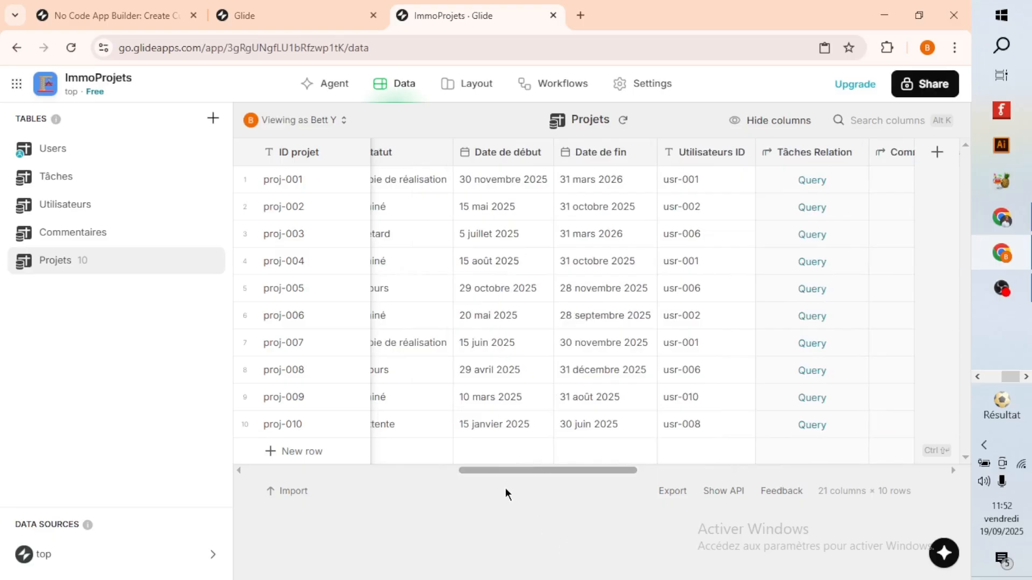
{"action": "left_click_drag", "start_coordinate": [494, 477], "coordinate": [450, 482]}
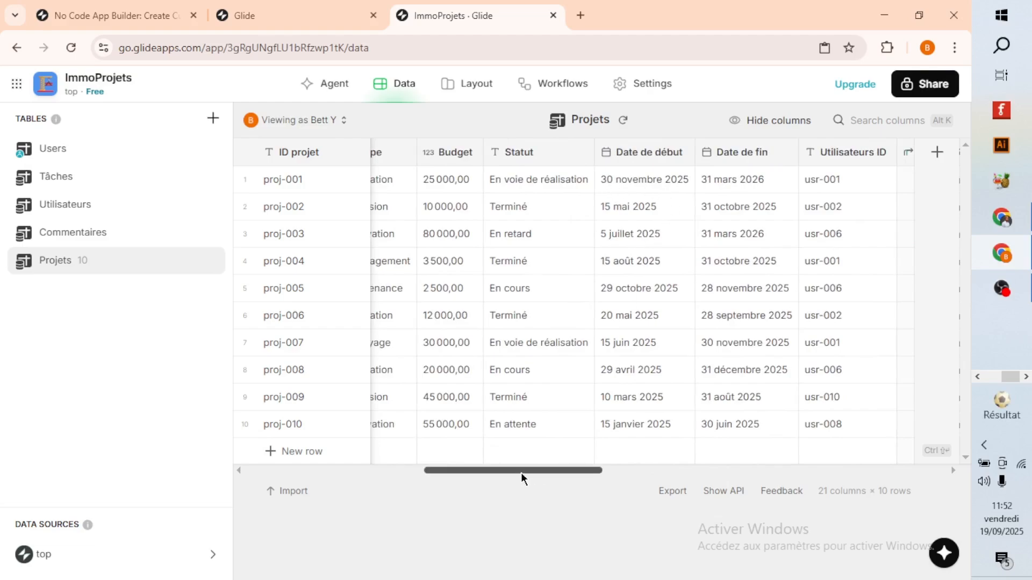
{"action": "left_click_drag", "start_coordinate": [520, 472], "coordinate": [801, 489]}
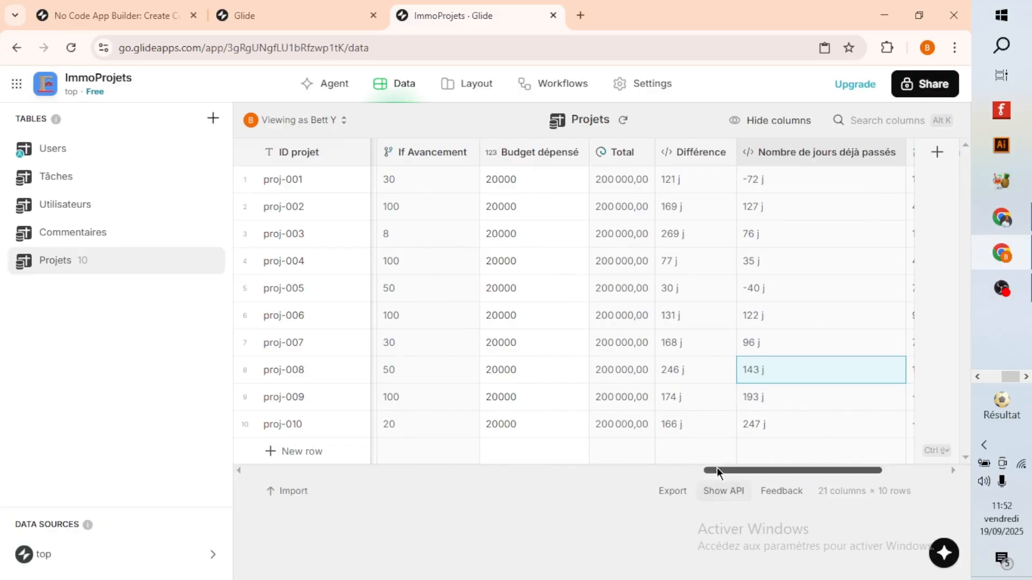
{"action": "left_click_drag", "start_coordinate": [717, 470], "coordinate": [474, 482]}
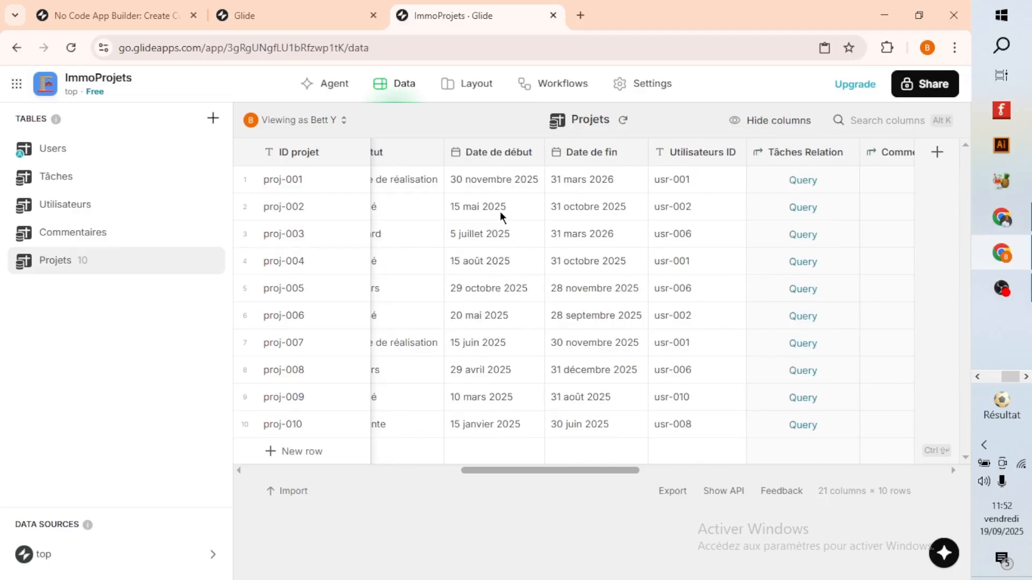
{"action": "left_click_drag", "start_coordinate": [510, 473], "coordinate": [530, 496]}
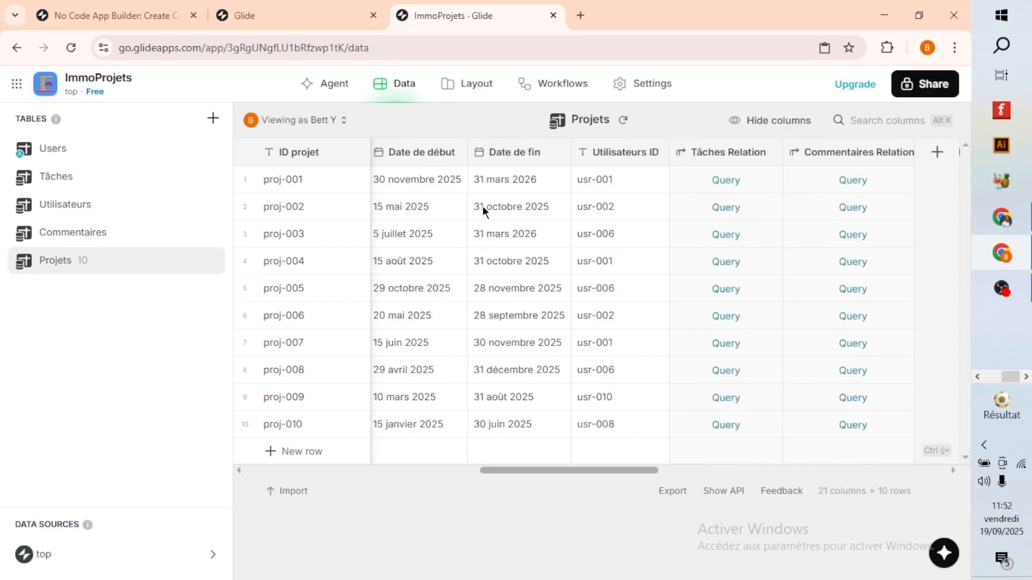
{"action": "left_click_drag", "start_coordinate": [640, 490], "coordinate": [794, 484]}
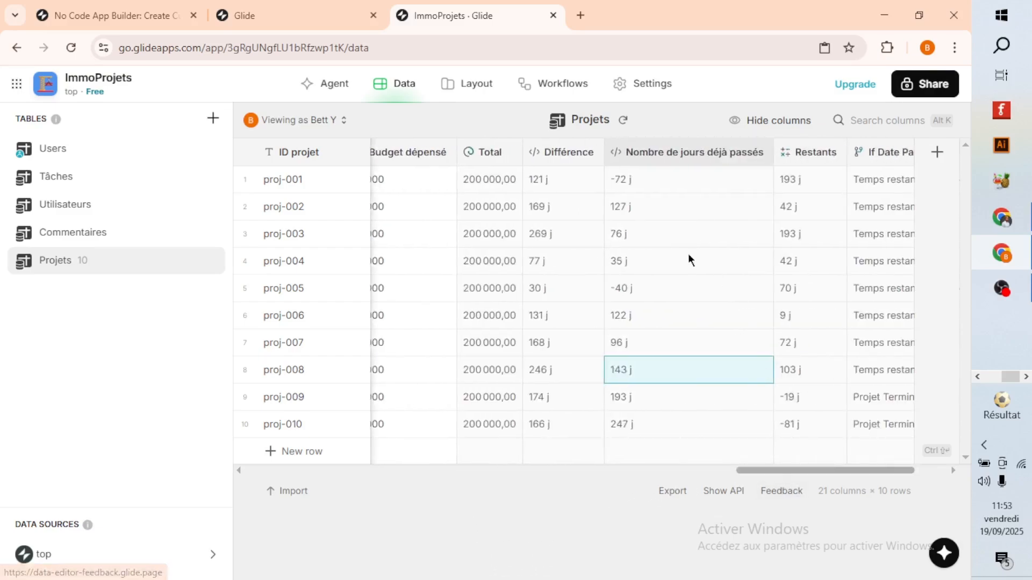
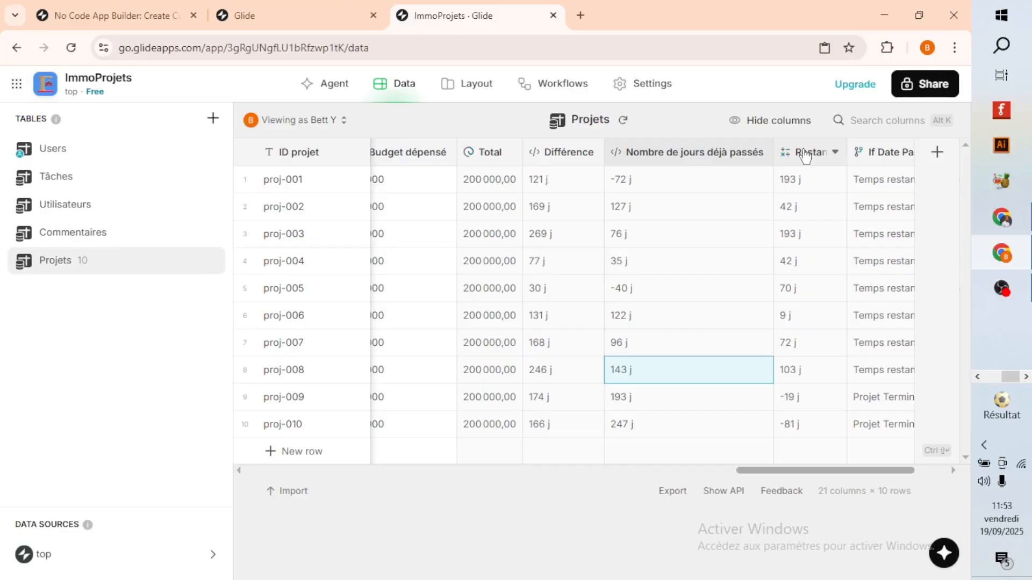
Review the Restants column's math formula, replacements, and display options, and close it without changes.
{"action": "double_click", "coordinate": [805, 156]}
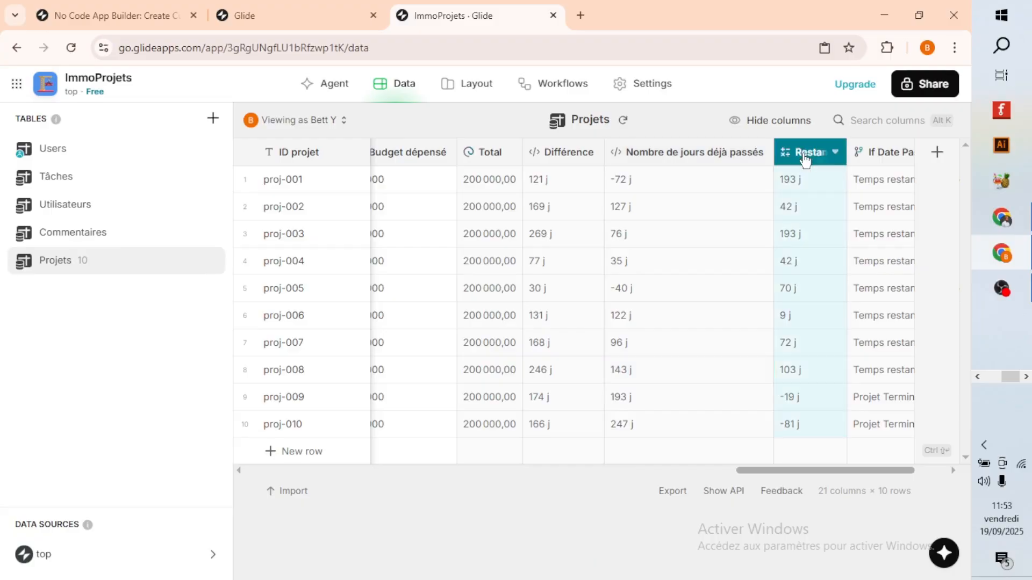
{"action": "left_click_drag", "start_coordinate": [535, 283], "coordinate": [516, 283]}
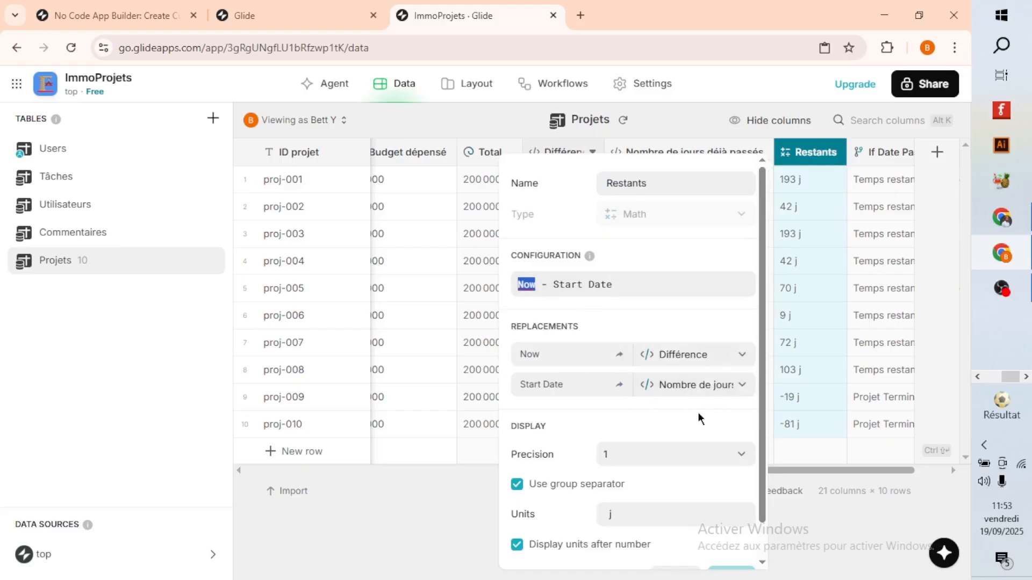
{"action": "scroll", "coordinate": [678, 453], "scroll_direction": "down", "scroll_amount": 1}
{"action": "left_click", "coordinate": [709, 542]}
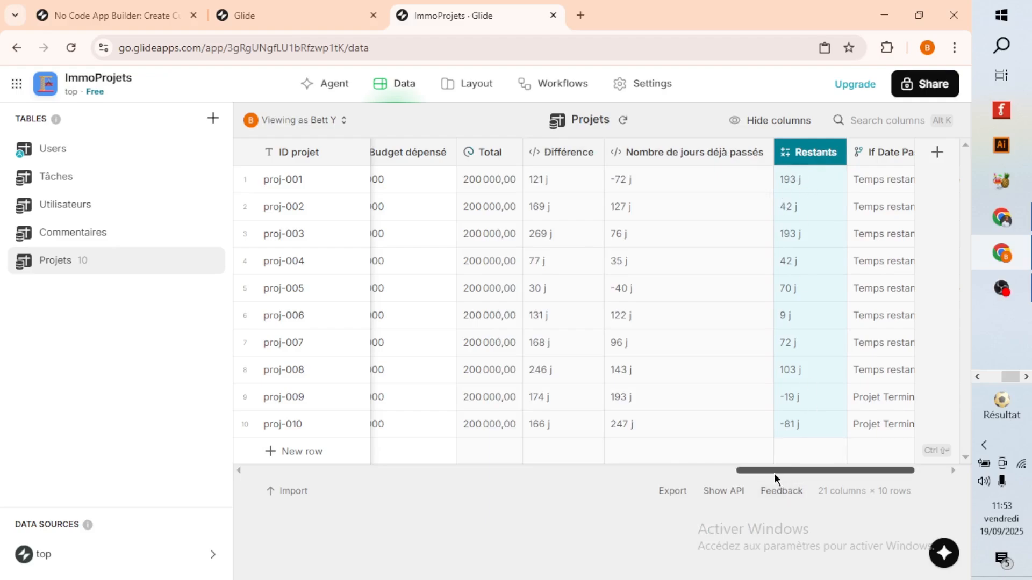
Examine the Délai indicator and project dates on the sanitation maintenance project's detail page in the layout preview.
{"action": "left_click_drag", "start_coordinate": [773, 471], "coordinate": [789, 471]}
{"action": "left_click", "coordinate": [451, 85]}
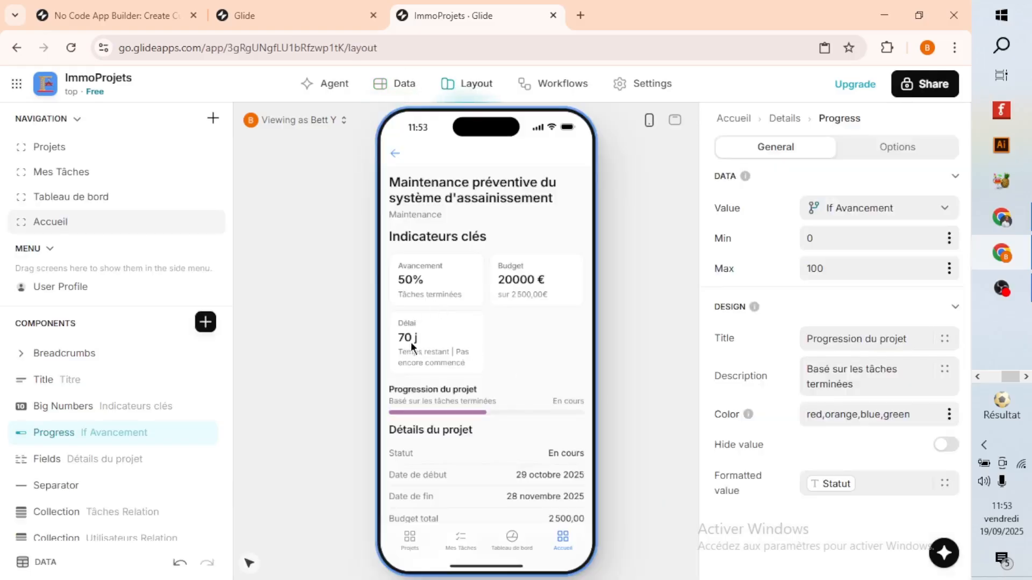
{"action": "scroll", "coordinate": [453, 376], "scroll_direction": "down", "scroll_amount": 5}
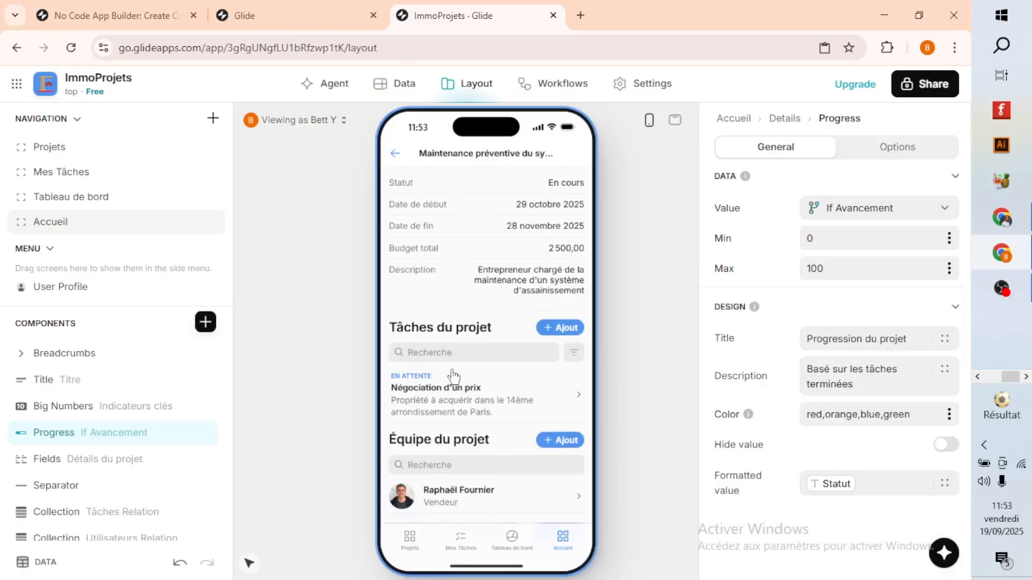
{"action": "scroll", "coordinate": [453, 376], "scroll_direction": "up", "scroll_amount": 5}
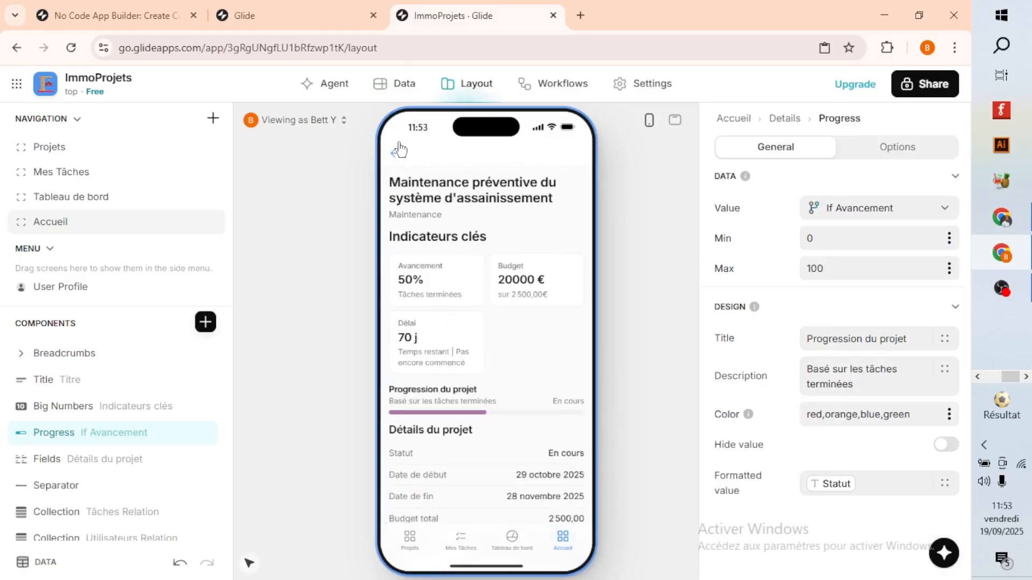
Review the If Date Passé column's conditions and results in the Projets data table, and close it without saving.
{"action": "left_click", "coordinate": [382, 85]}
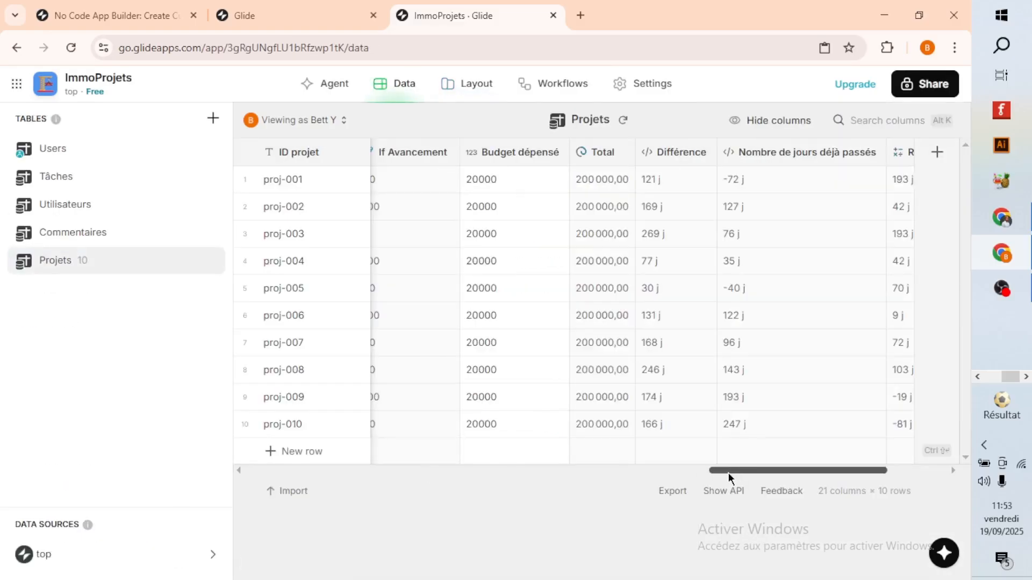
{"action": "left_click_drag", "start_coordinate": [732, 477], "coordinate": [847, 477]}
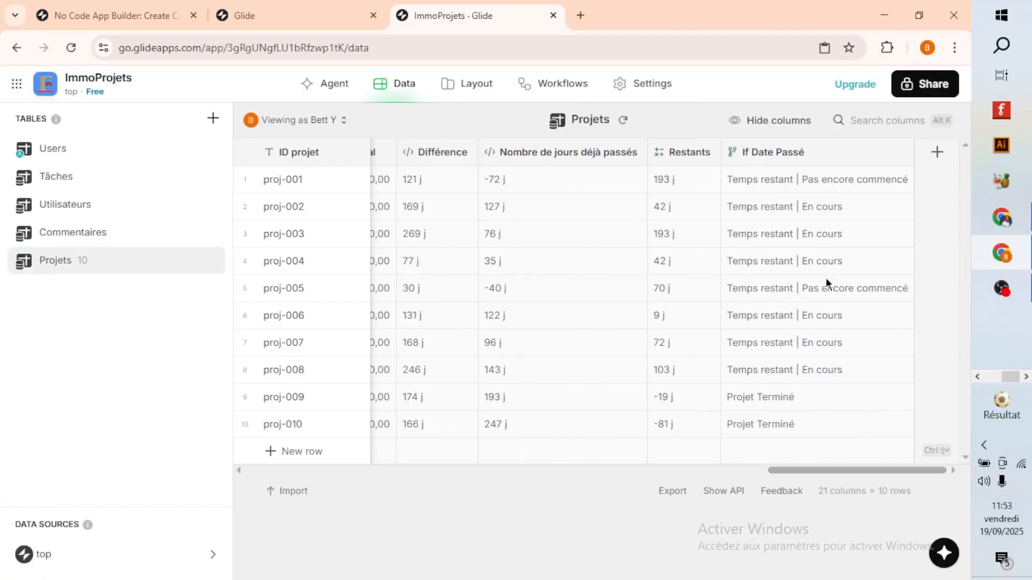
{"action": "left_click", "coordinate": [780, 156]}
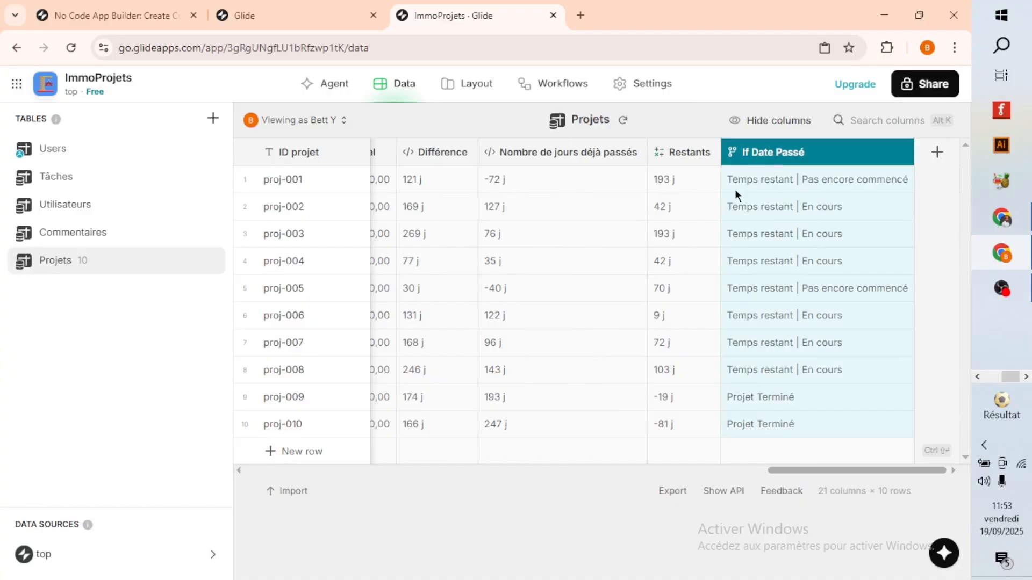
{"action": "left_click", "coordinate": [833, 155]}
{"action": "scroll", "coordinate": [583, 398], "scroll_direction": "down", "scroll_amount": 3}
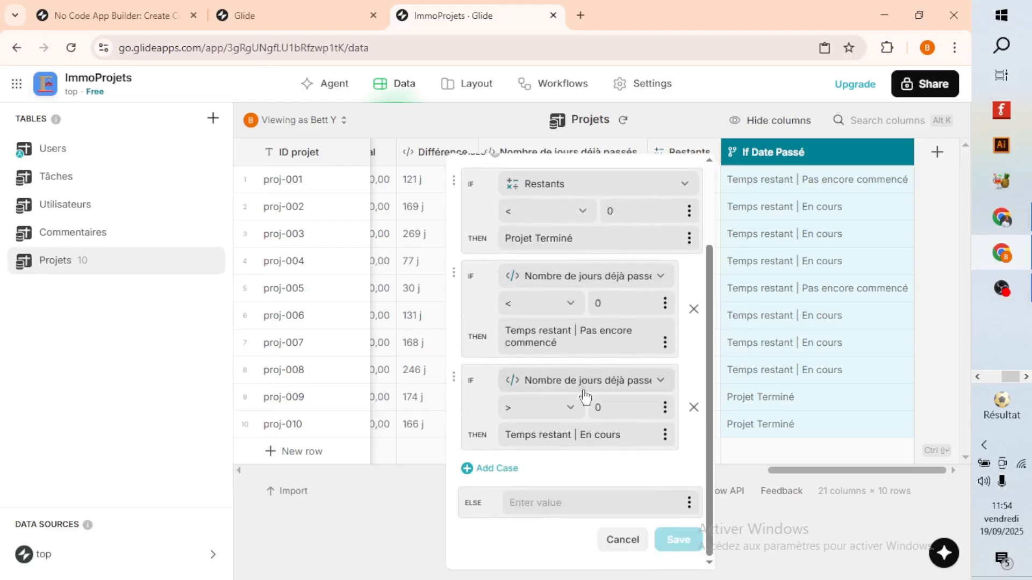
{"action": "scroll", "coordinate": [585, 420], "scroll_direction": "up", "scroll_amount": 3}
{"action": "scroll", "coordinate": [585, 430], "scroll_direction": "down", "scroll_amount": 3}
{"action": "left_click", "coordinate": [622, 541]}
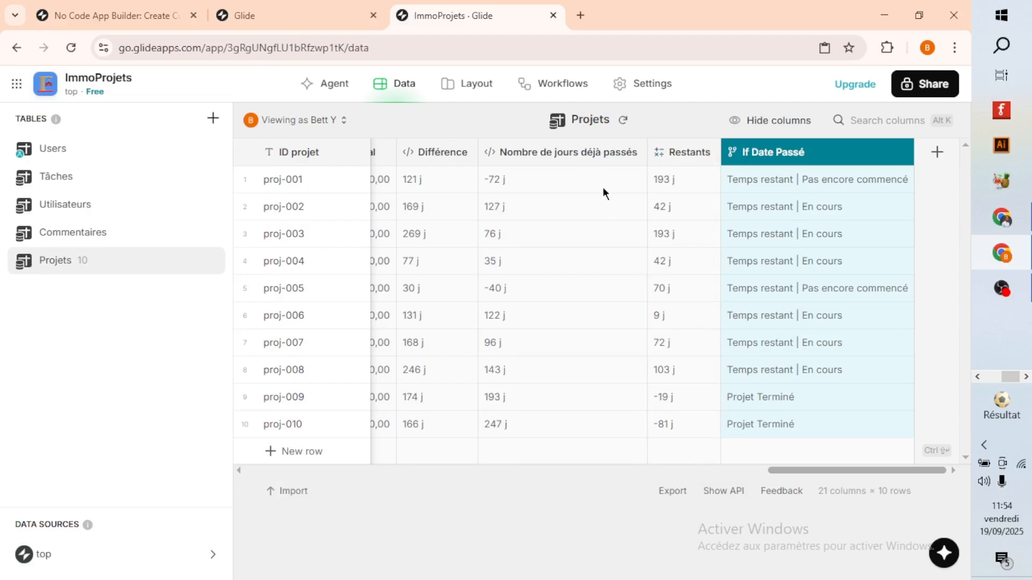
Add a new Math column after Nombre de jours déjà passés in the Projets table.
{"action": "left_click", "coordinate": [635, 152]}
{"action": "left_click", "coordinate": [521, 225]}
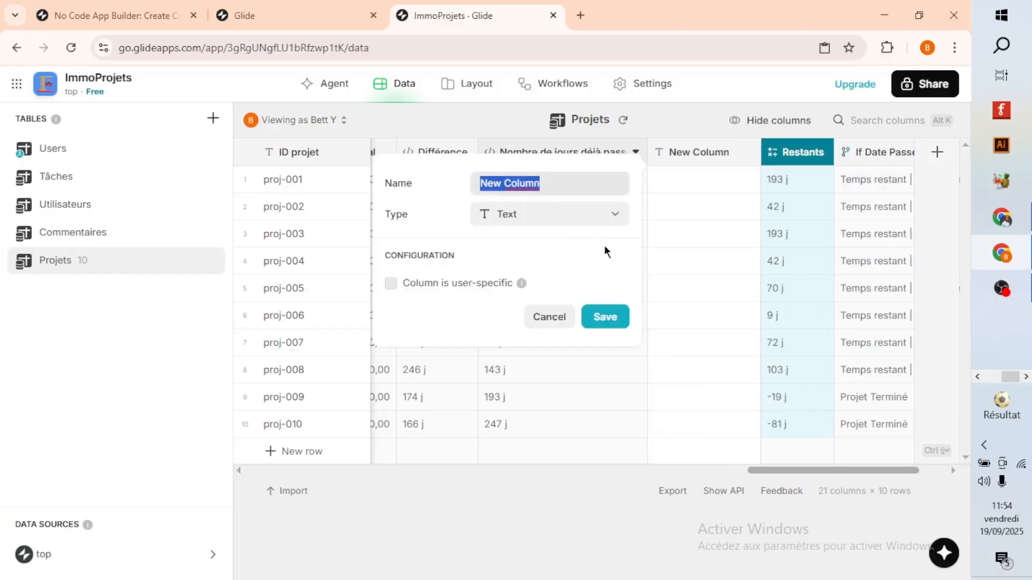
{"action": "left_click", "coordinate": [593, 215]}
{"action": "mouse_move", "coordinate": [484, 294]}
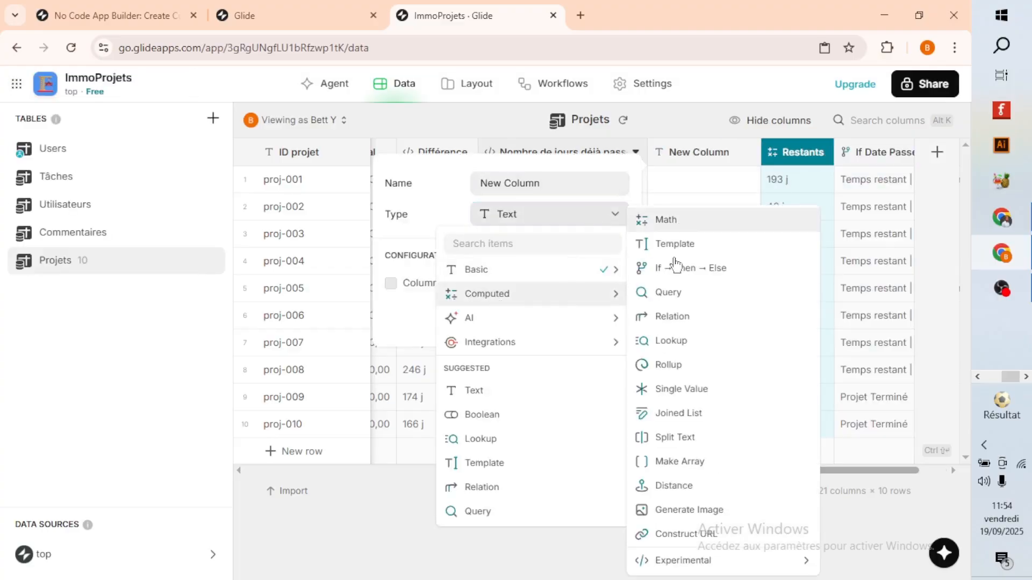
{"action": "left_click", "coordinate": [533, 299]}
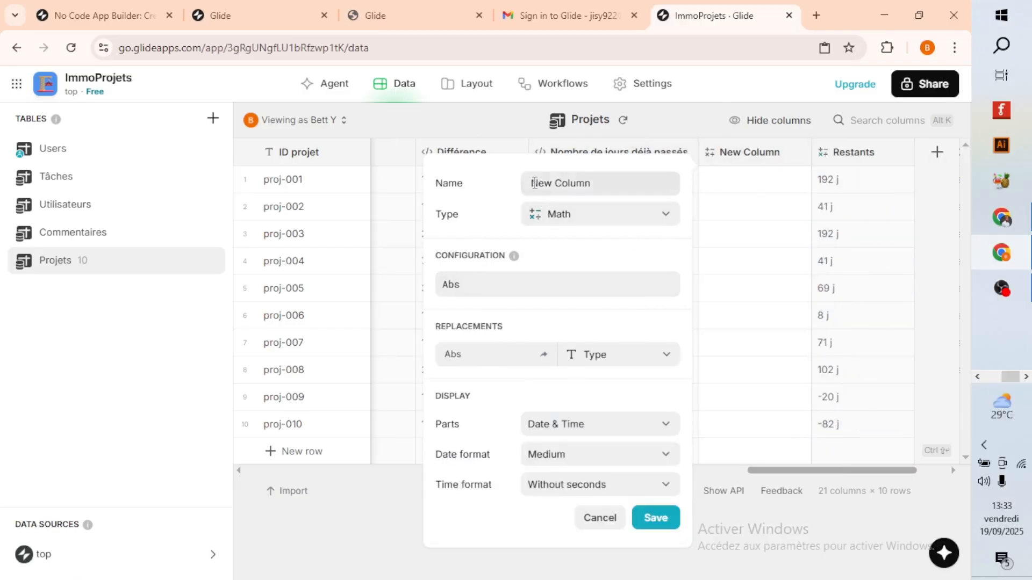
{"action": "triple_click", "coordinate": [535, 183]}
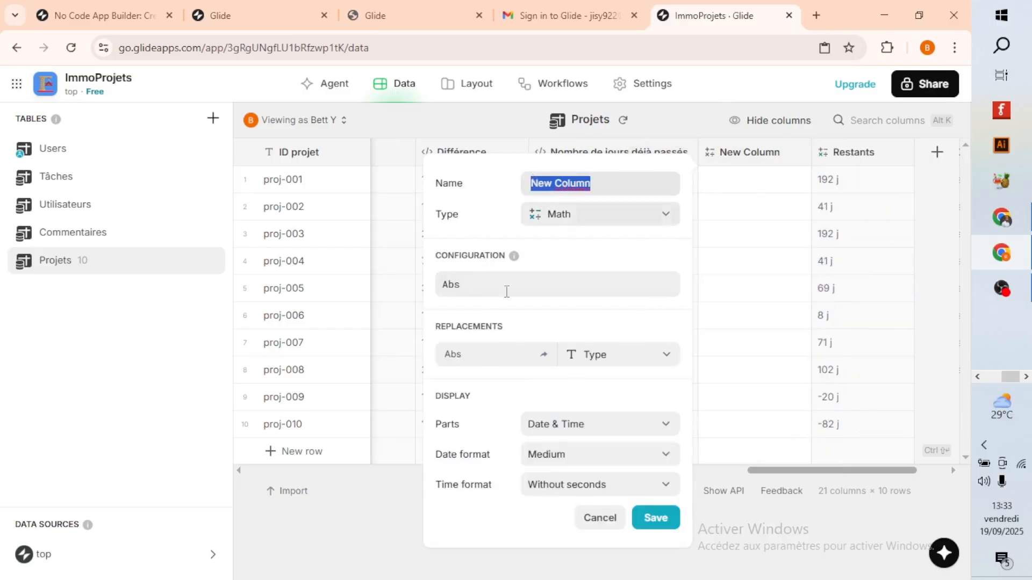
Enter the absolute-value formula Abs (X) in the new Math column's configuration.
{"action": "left_click", "coordinate": [466, 283]}
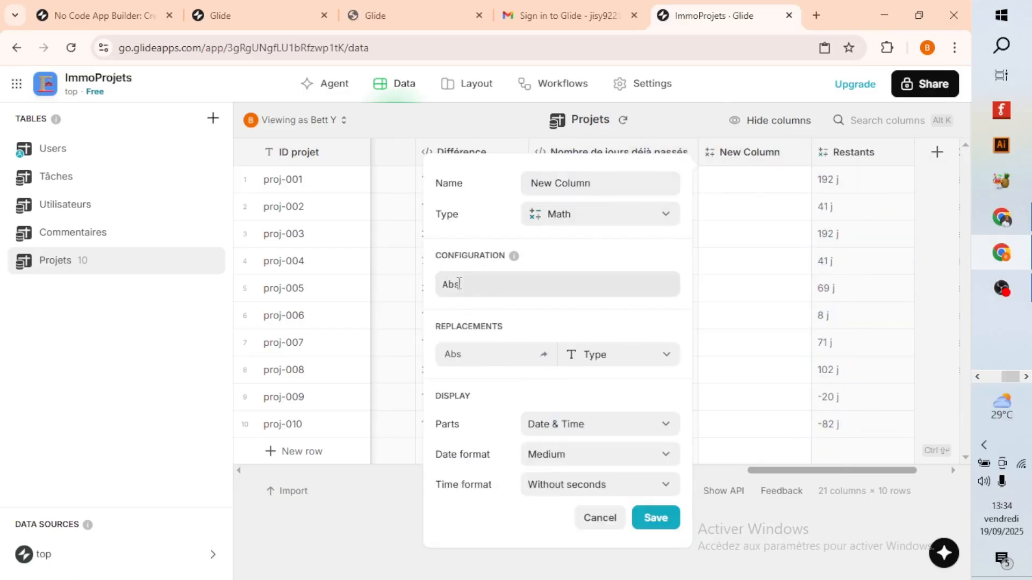
{"action": "double_click", "coordinate": [459, 284]}
{"action": "left_click", "coordinate": [472, 284]}
{"action": "type", "text": "(Xà"}
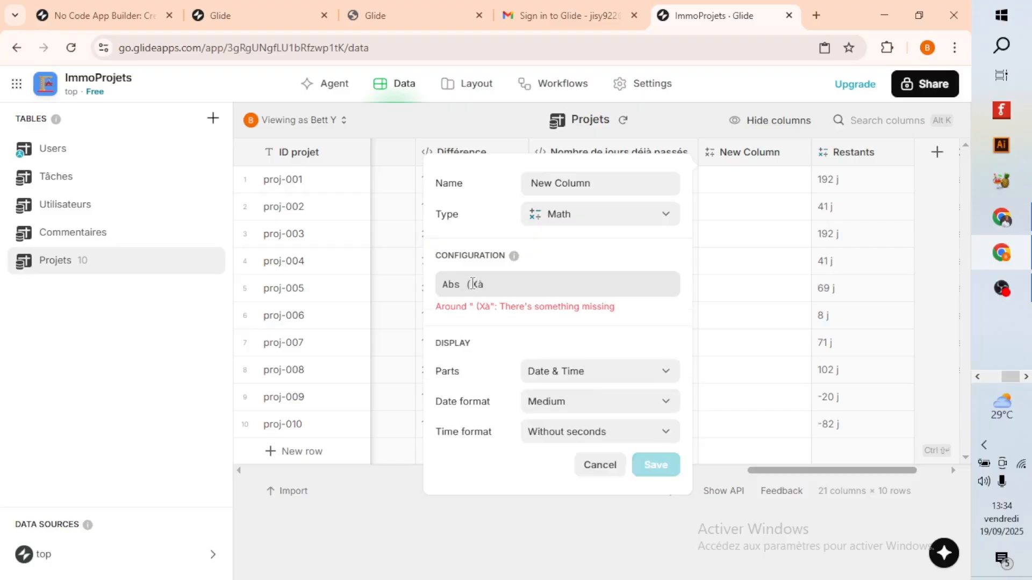
{"action": "key", "text": "BackSpace"}
{"action": "type", "text": ")"}
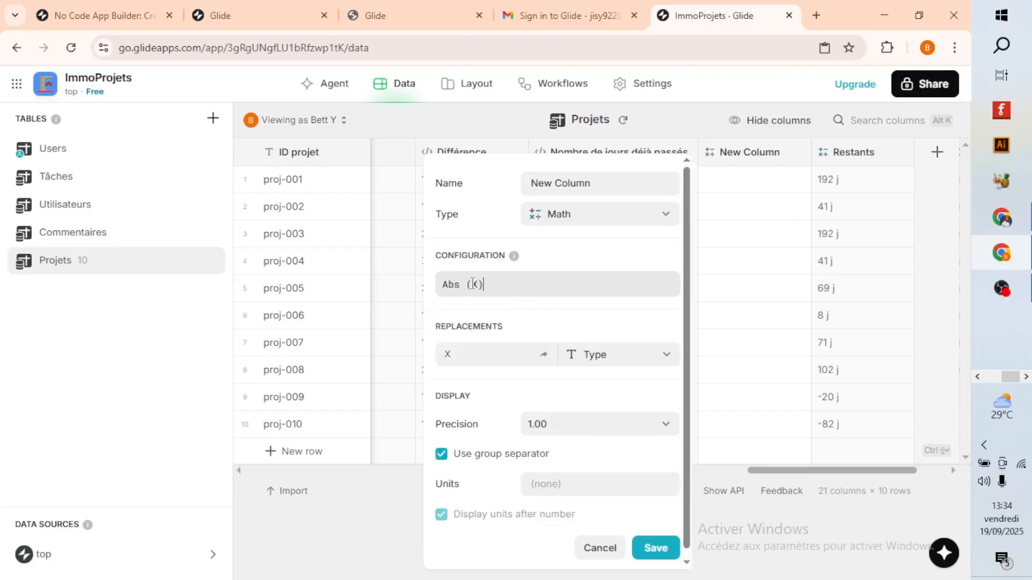
Map X to Nombre de jours déjà passés, set the precision to 1, and save the new column.
{"action": "left_click", "coordinate": [622, 360]}
{"action": "scroll", "coordinate": [591, 296], "scroll_direction": "down", "scroll_amount": 4}
{"action": "left_click", "coordinate": [593, 299]}
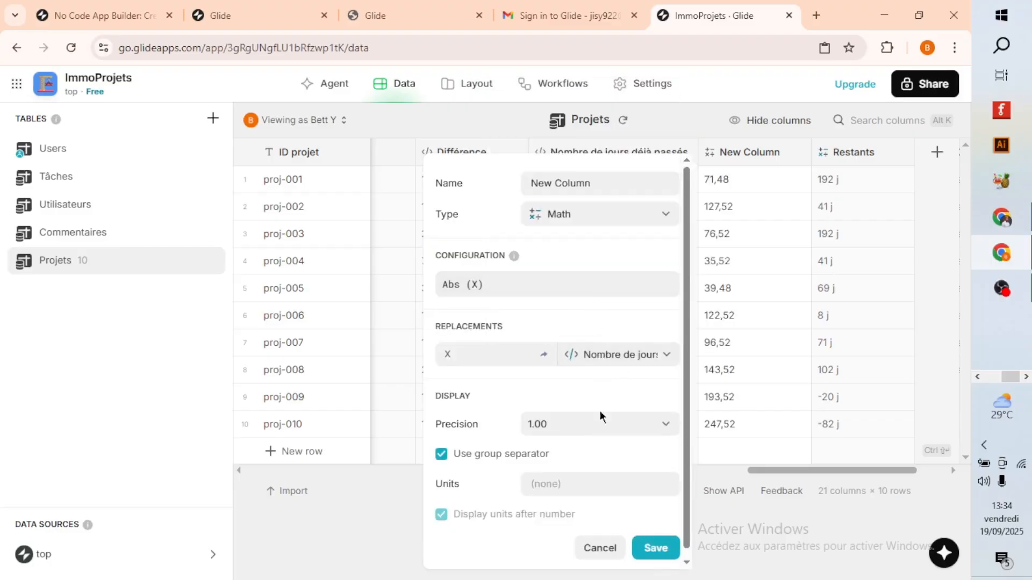
{"action": "left_click", "coordinate": [571, 427]}
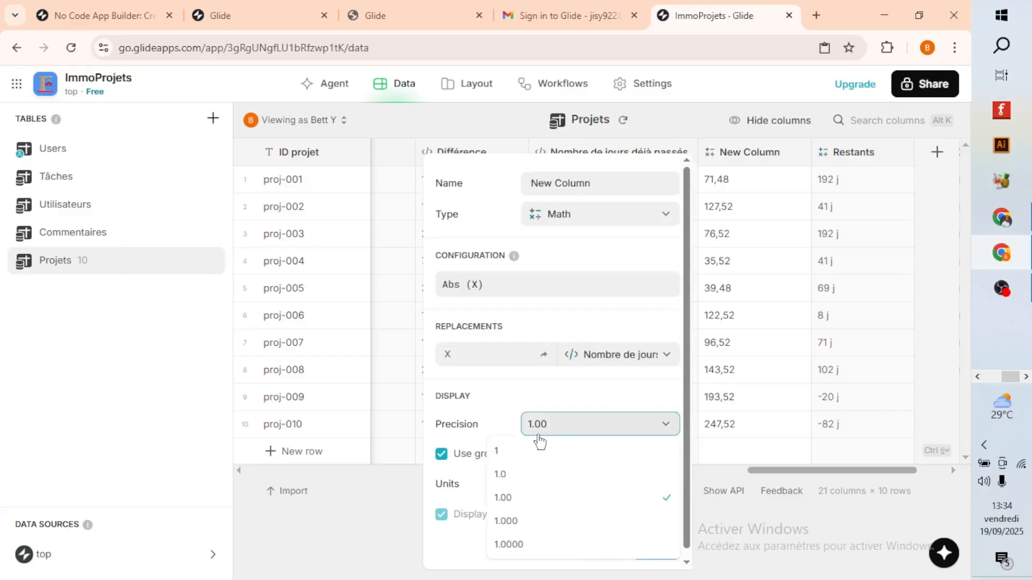
{"action": "left_click", "coordinate": [505, 454]}
{"action": "left_click", "coordinate": [652, 550]}
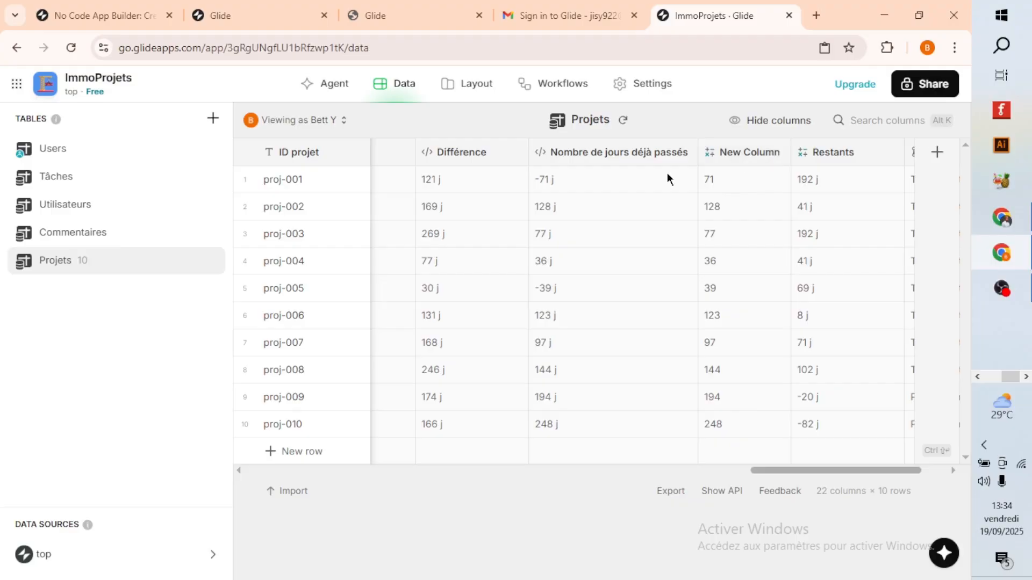
Delete the New Column math column from the Projets table.
{"action": "left_click", "coordinate": [779, 153]}
{"action": "left_click", "coordinate": [638, 301]}
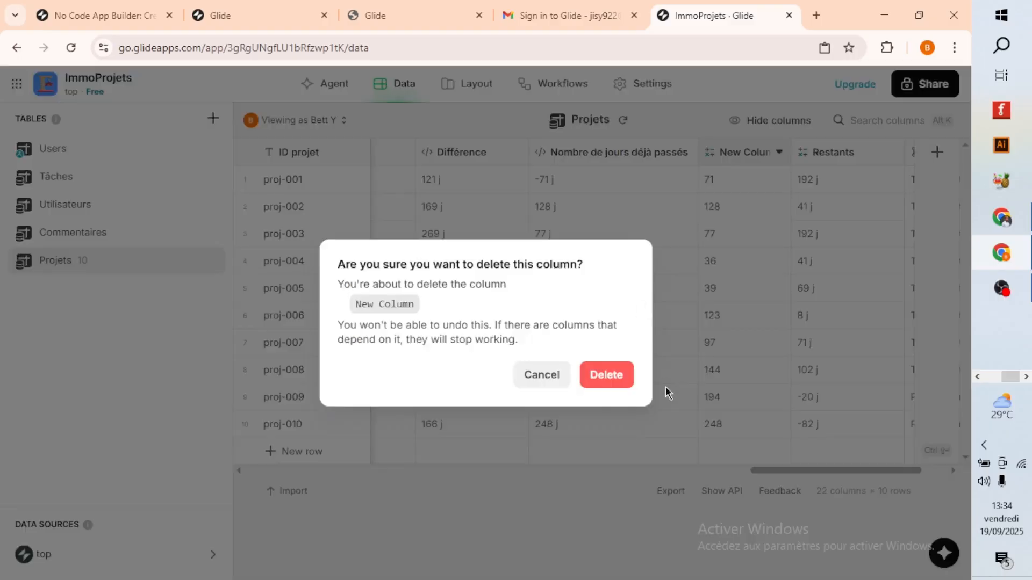
{"action": "left_click", "coordinate": [607, 376]}
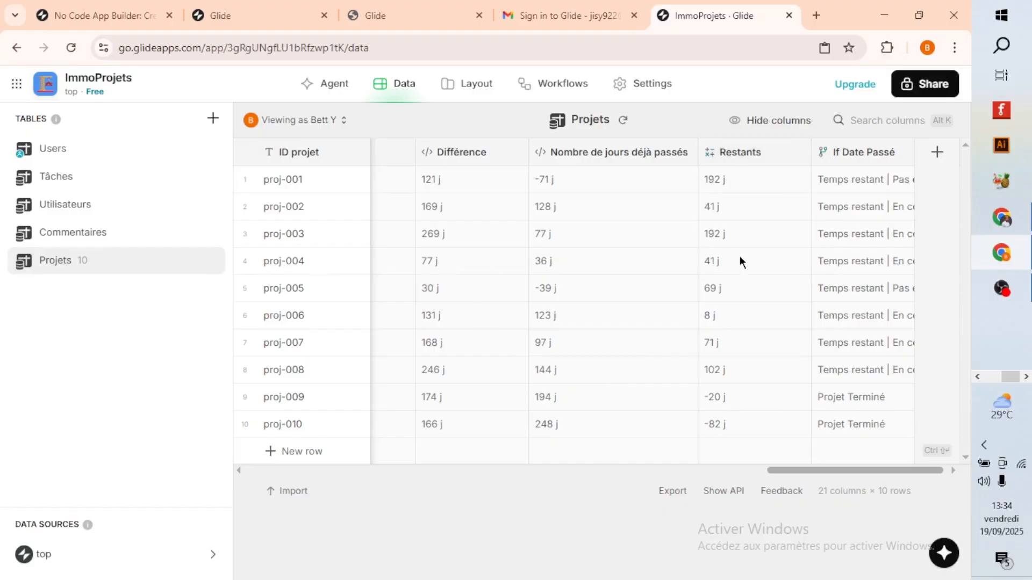
Browse the Projets list in the layout preview, switching from phone size to the full-screen desktop view.
{"action": "left_click", "coordinate": [451, 86]}
{"action": "scroll", "coordinate": [505, 393], "scroll_direction": "down", "scroll_amount": 5}
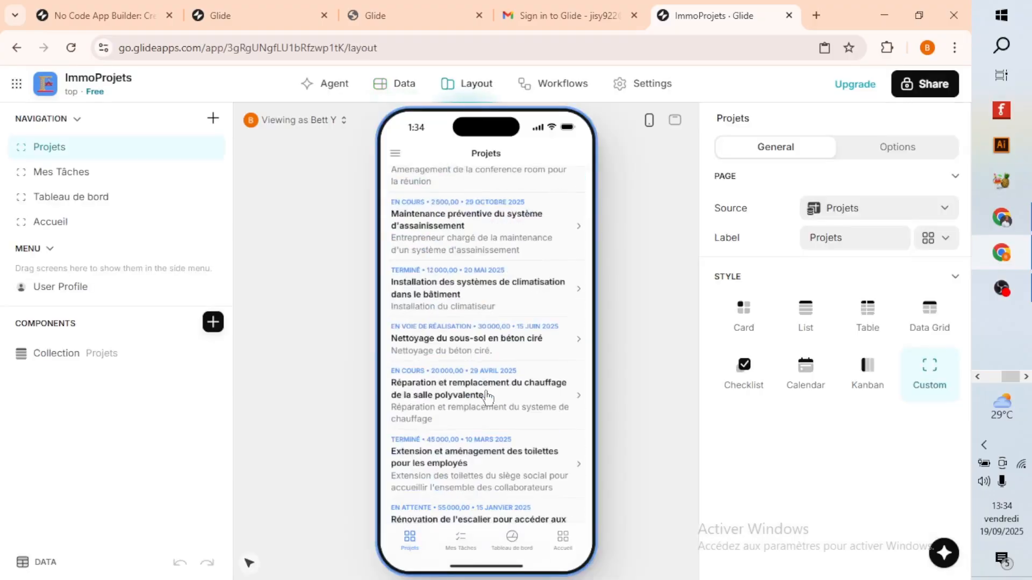
{"action": "scroll", "coordinate": [499, 505], "scroll_direction": "up", "scroll_amount": 5}
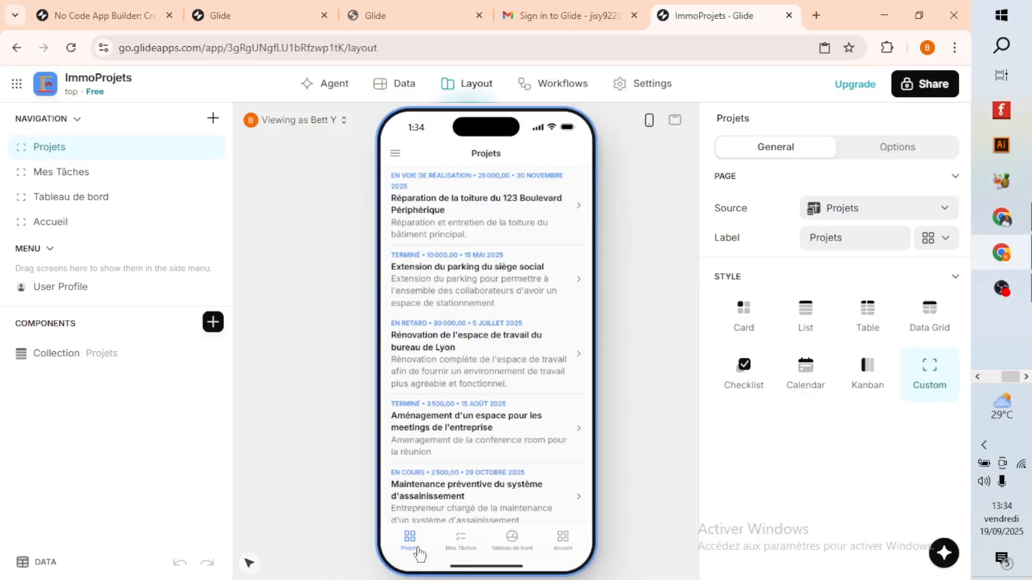
{"action": "left_click", "coordinate": [675, 120]}
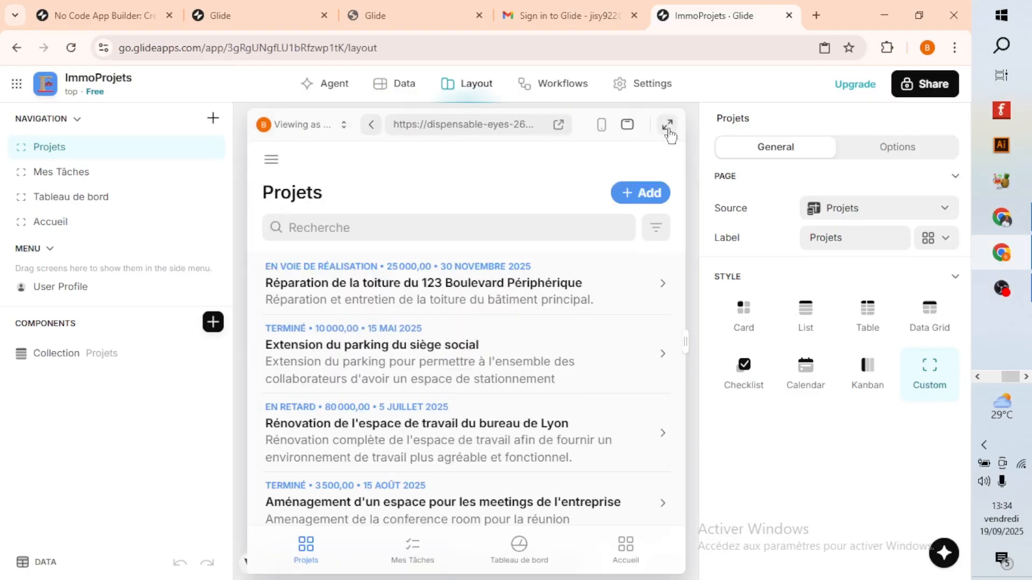
{"action": "left_click", "coordinate": [668, 125]}
{"action": "scroll", "coordinate": [495, 355], "scroll_direction": "down", "scroll_amount": 5}
{"action": "scroll", "coordinate": [323, 349], "scroll_direction": "up", "scroll_amount": 5}
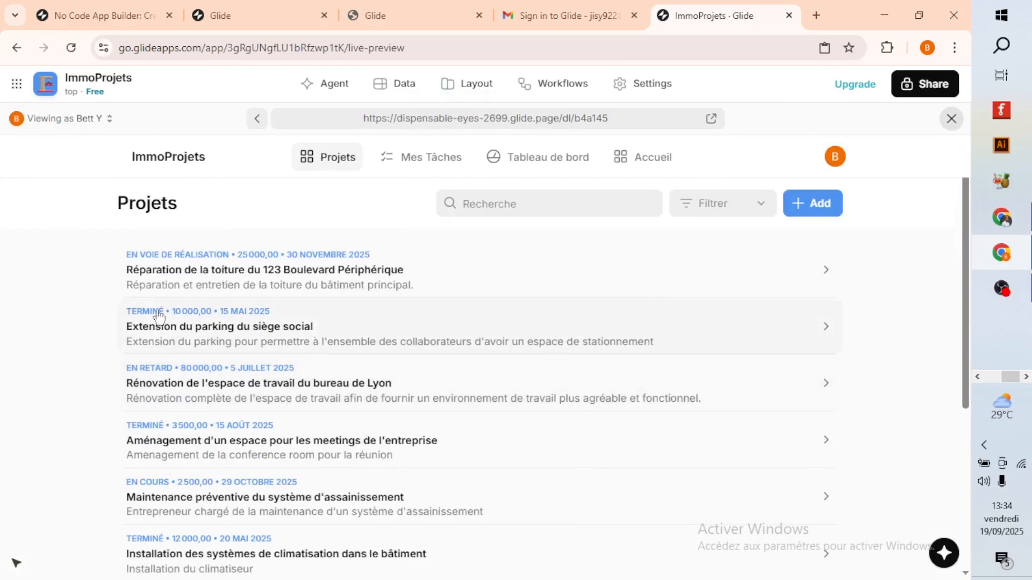
Review the Réparation de la toiture project's details and its Visite d'un bien task, and return to the project.
{"action": "left_click", "coordinate": [317, 282]}
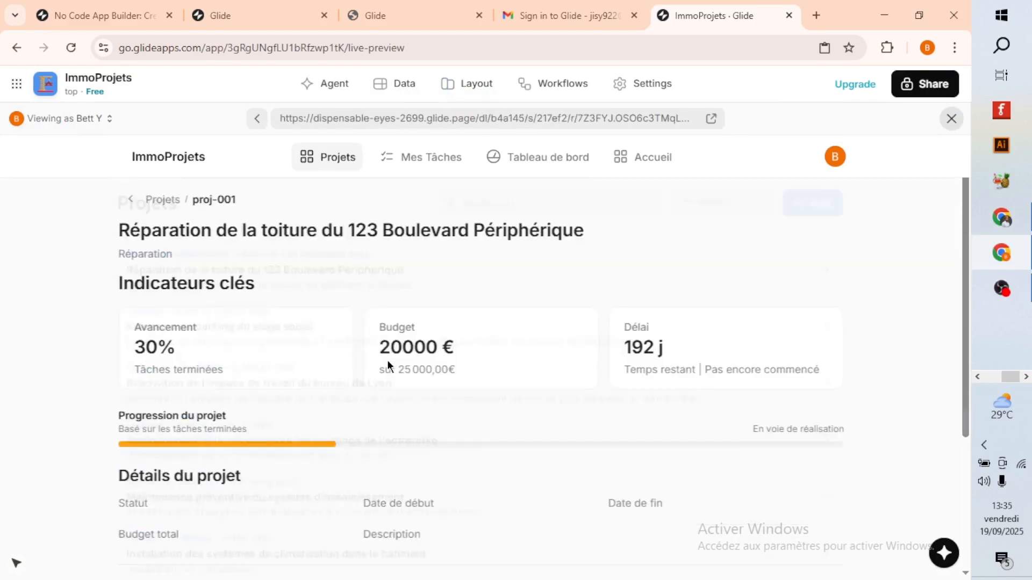
{"action": "scroll", "coordinate": [460, 382], "scroll_direction": "down", "scroll_amount": 4}
{"action": "scroll", "coordinate": [260, 442], "scroll_direction": "down", "scroll_amount": 7}
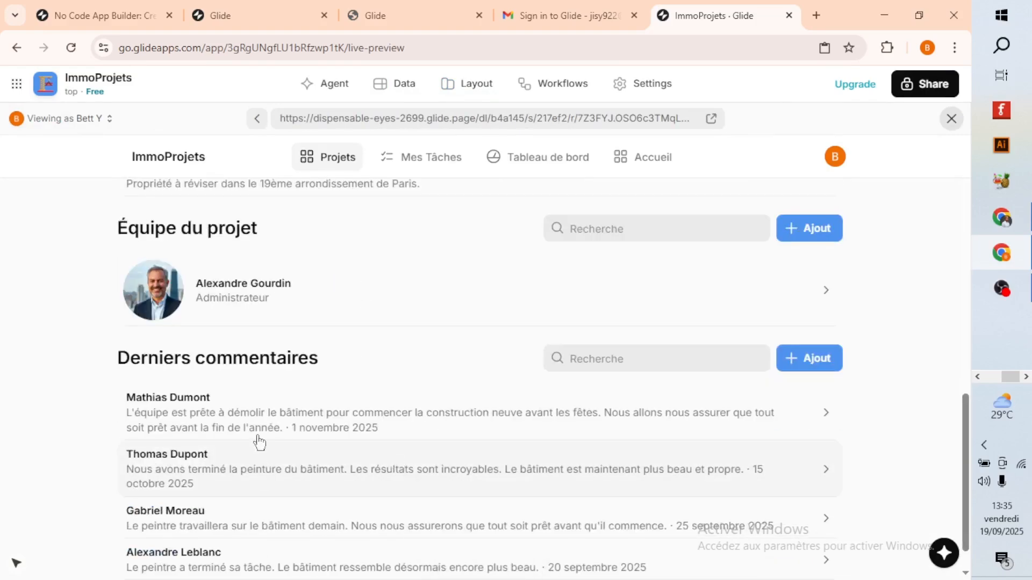
{"action": "scroll", "coordinate": [268, 419], "scroll_direction": "up", "scroll_amount": 3}
{"action": "left_click", "coordinate": [234, 221]}
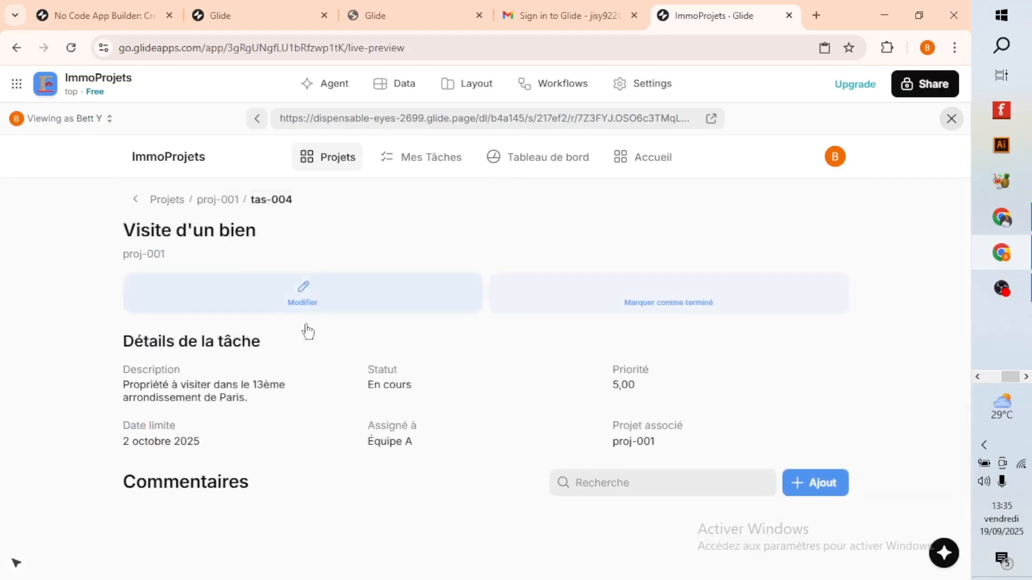
{"action": "left_click", "coordinate": [133, 203]}
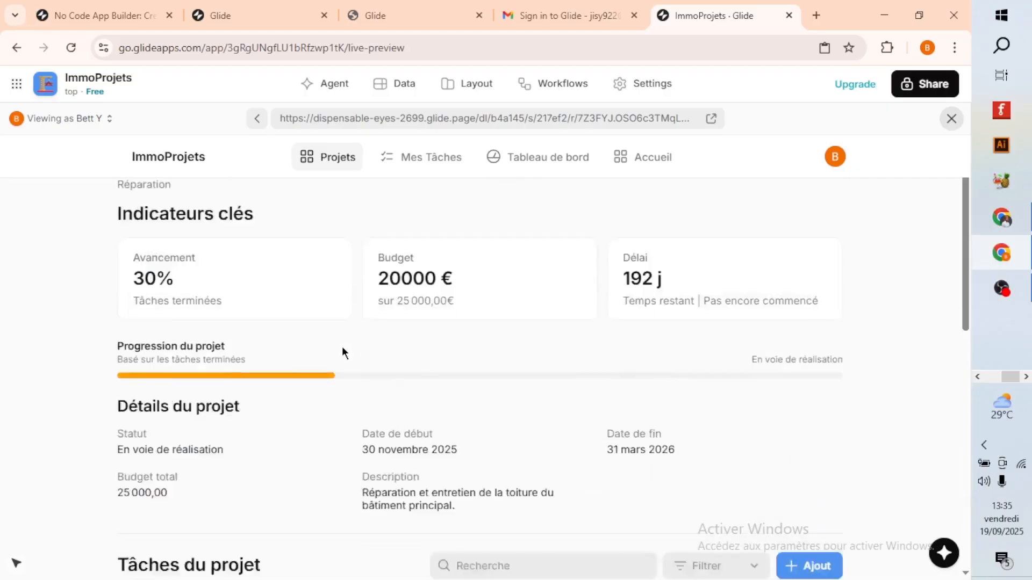
View the details of the first comment under Derniers commentaires and return to the project page.
{"action": "scroll", "coordinate": [355, 371], "scroll_direction": "down", "scroll_amount": 8}
{"action": "left_click", "coordinate": [260, 370]}
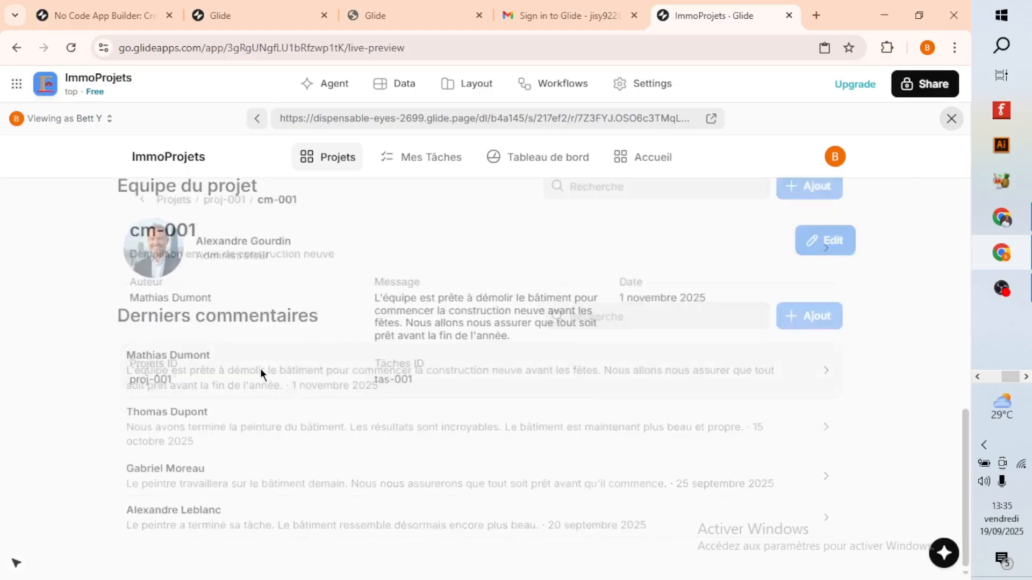
{"action": "left_click", "coordinate": [133, 200]}
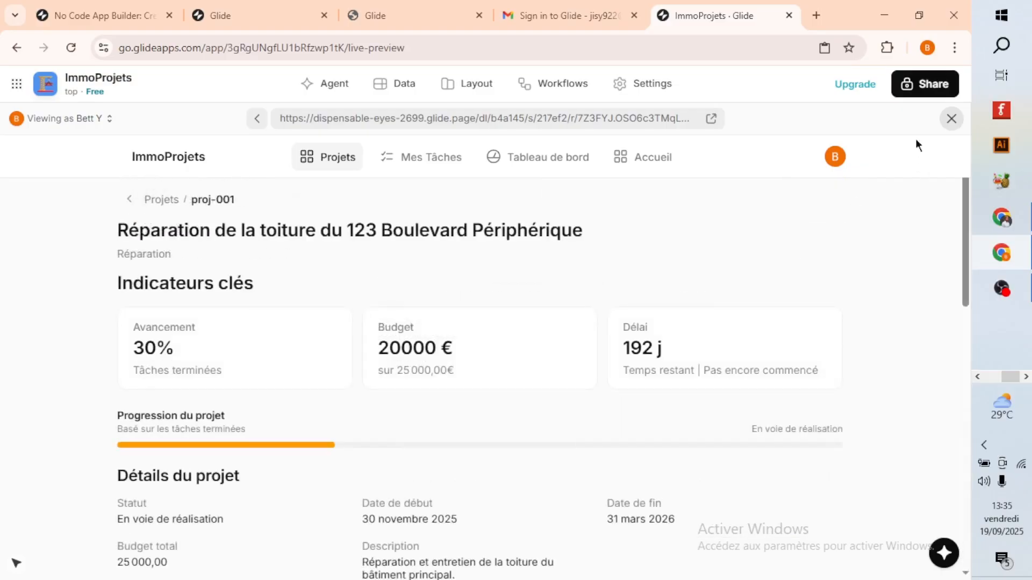
View the project overview on the Tableau de bord page and exit the full-screen preview.
{"action": "left_click", "coordinate": [540, 155]}
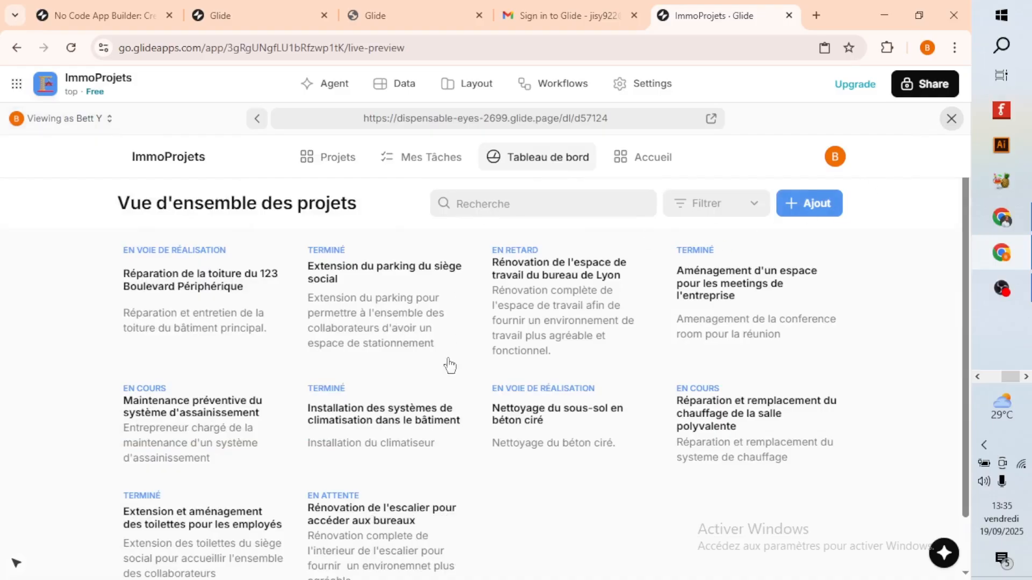
{"action": "scroll", "coordinate": [449, 371], "scroll_direction": "down", "scroll_amount": 1}
{"action": "left_click", "coordinate": [951, 118]}
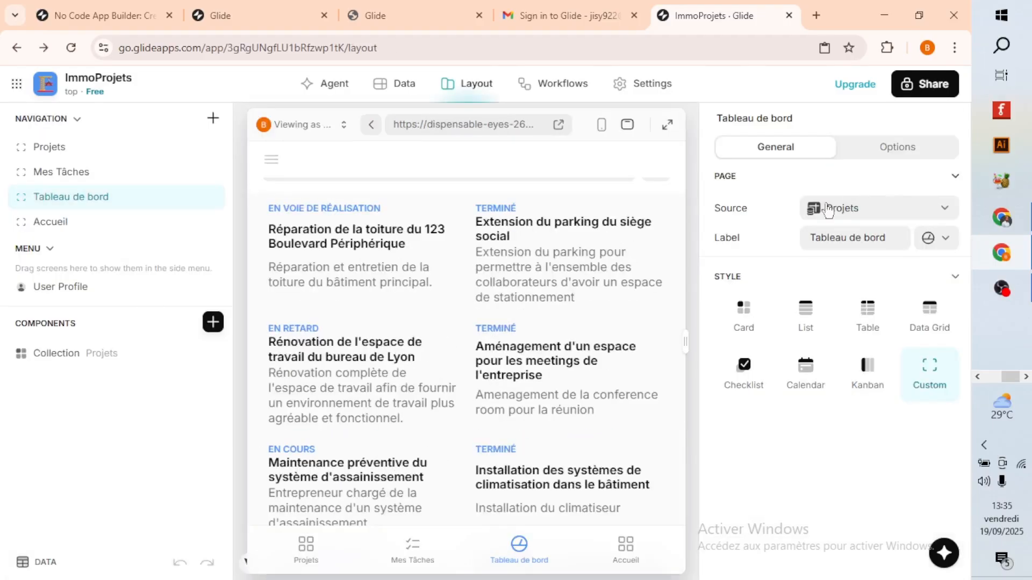
Switch the preview to phone size and add a Big Numbers component above the Projets collection on the Tableau de bord page.
{"action": "left_click", "coordinate": [601, 125]}
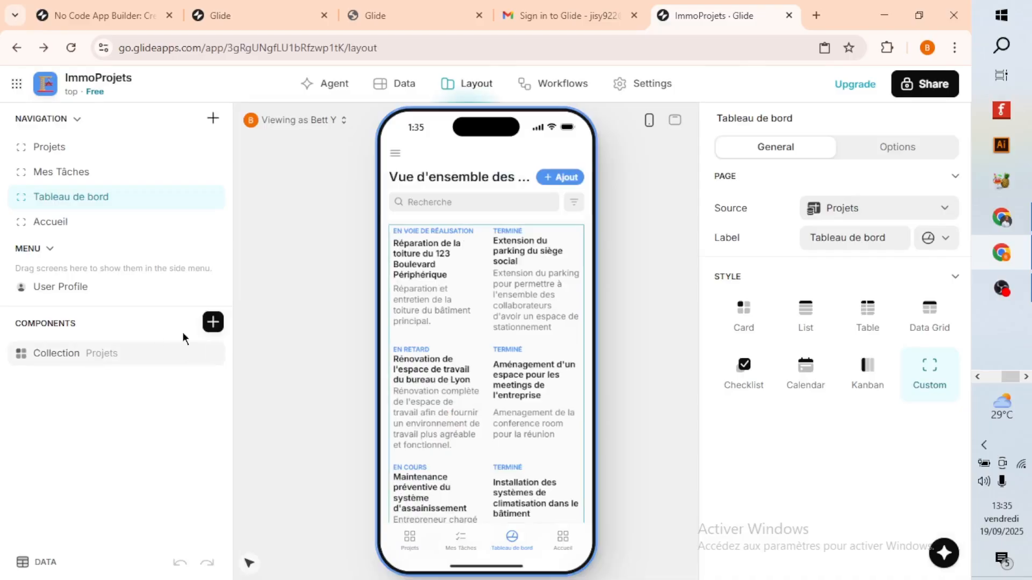
{"action": "left_click", "coordinate": [214, 325]}
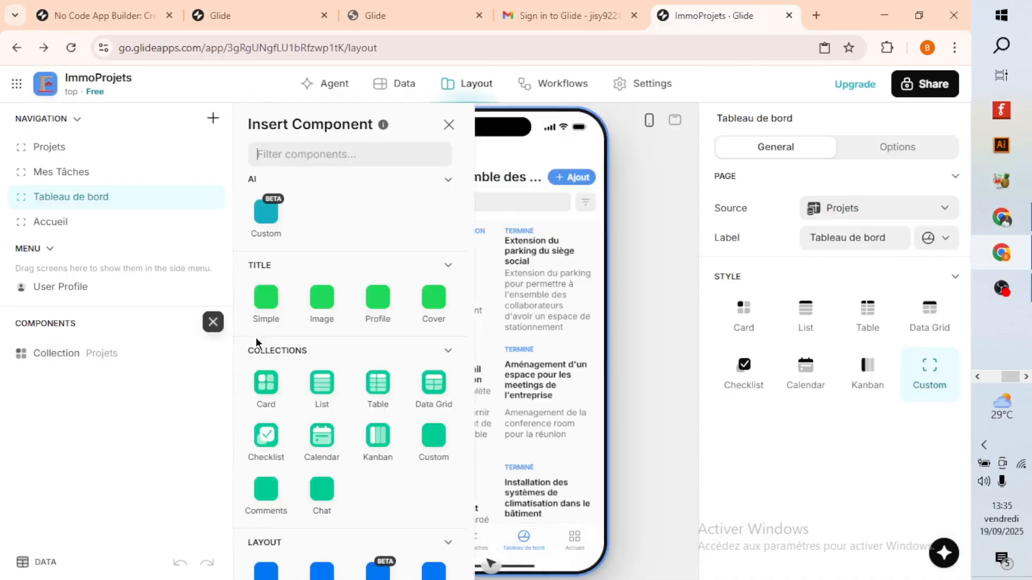
{"action": "scroll", "coordinate": [267, 411], "scroll_direction": "down", "scroll_amount": 4}
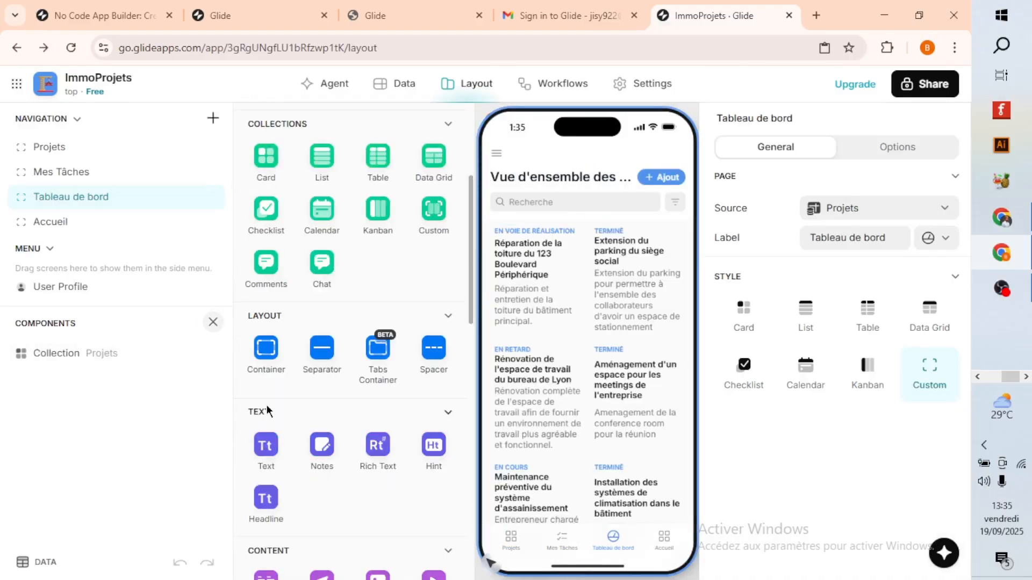
{"action": "scroll", "coordinate": [302, 320], "scroll_direction": "down", "scroll_amount": 5}
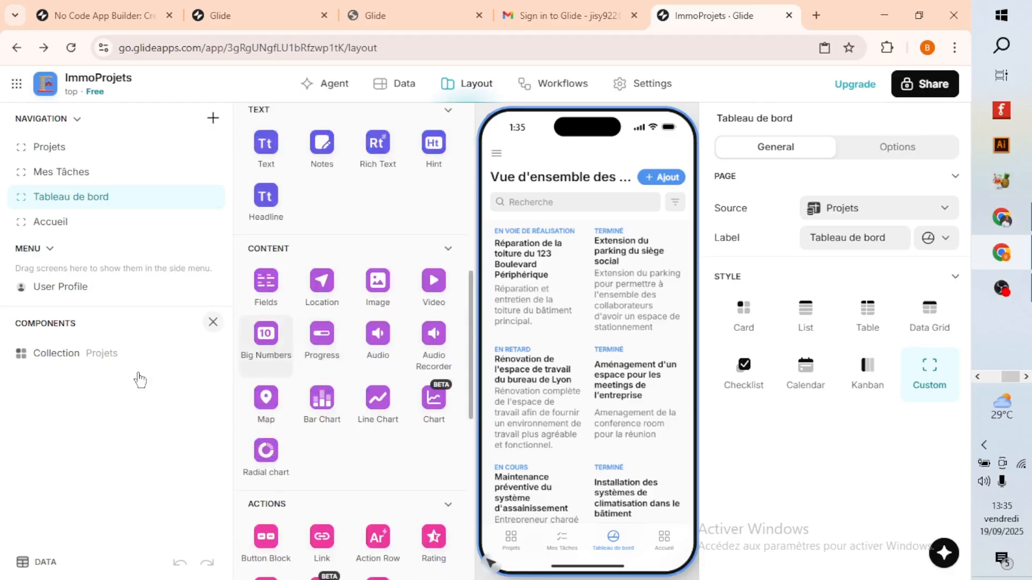
{"action": "left_click_drag", "start_coordinate": [140, 379], "coordinate": [94, 354]}
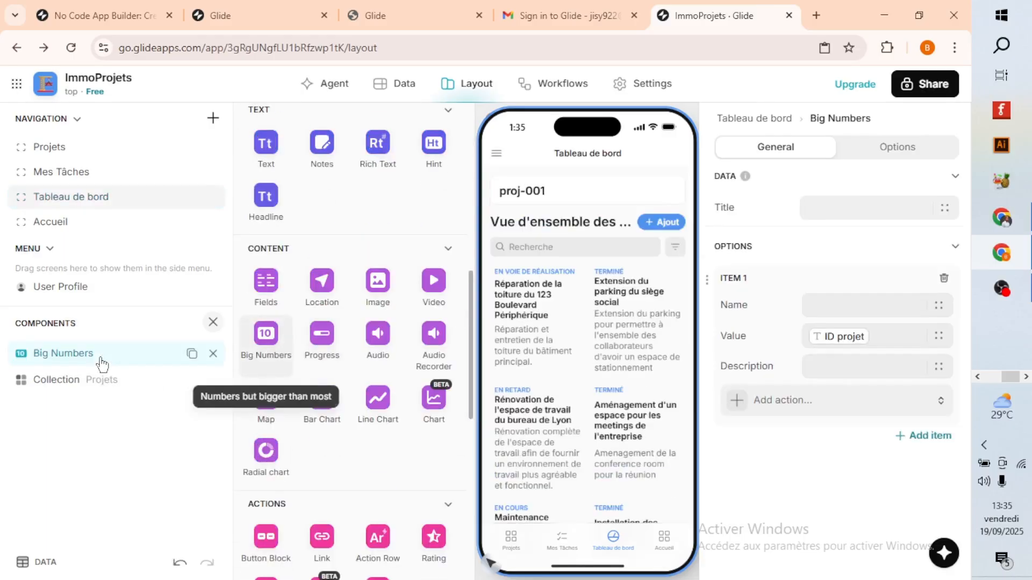
Examine the Budget dépensé values in the Projets data table.
{"action": "left_click", "coordinate": [405, 87]}
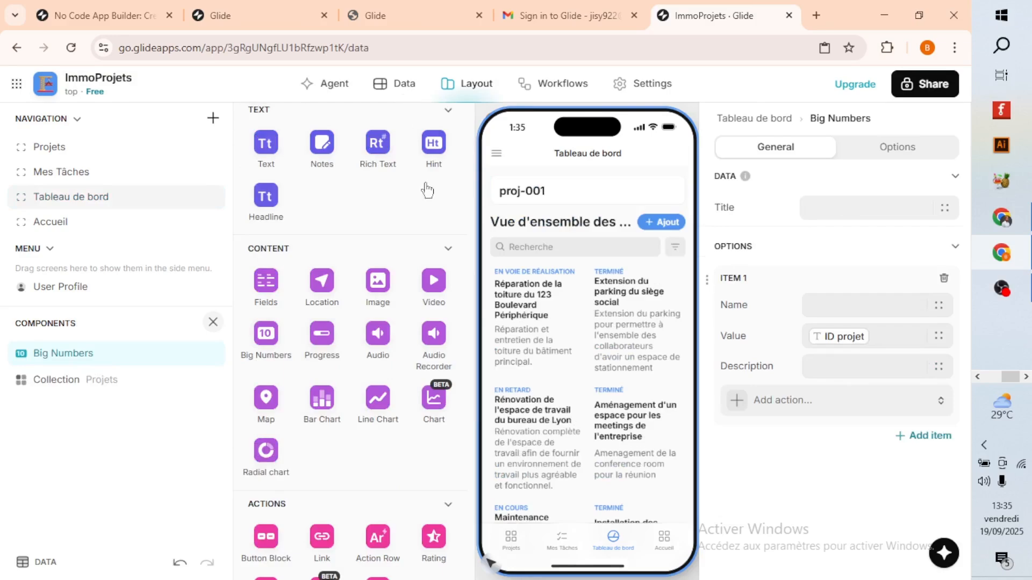
{"action": "left_click_drag", "start_coordinate": [385, 467], "coordinate": [819, 472]}
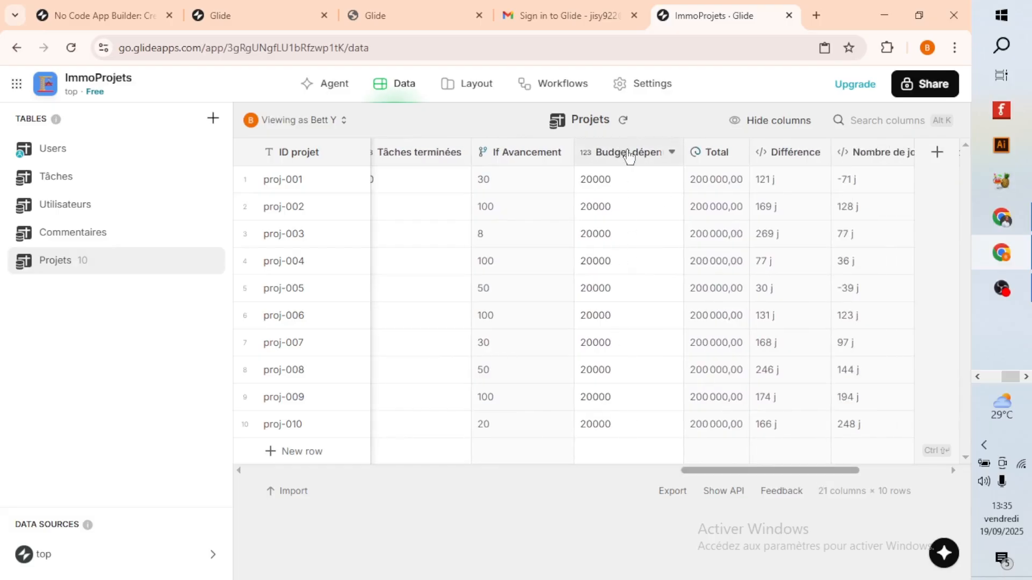
{"action": "left_click", "coordinate": [623, 262]}
{"action": "left_click", "coordinate": [622, 308]}
{"action": "left_click", "coordinate": [622, 390]}
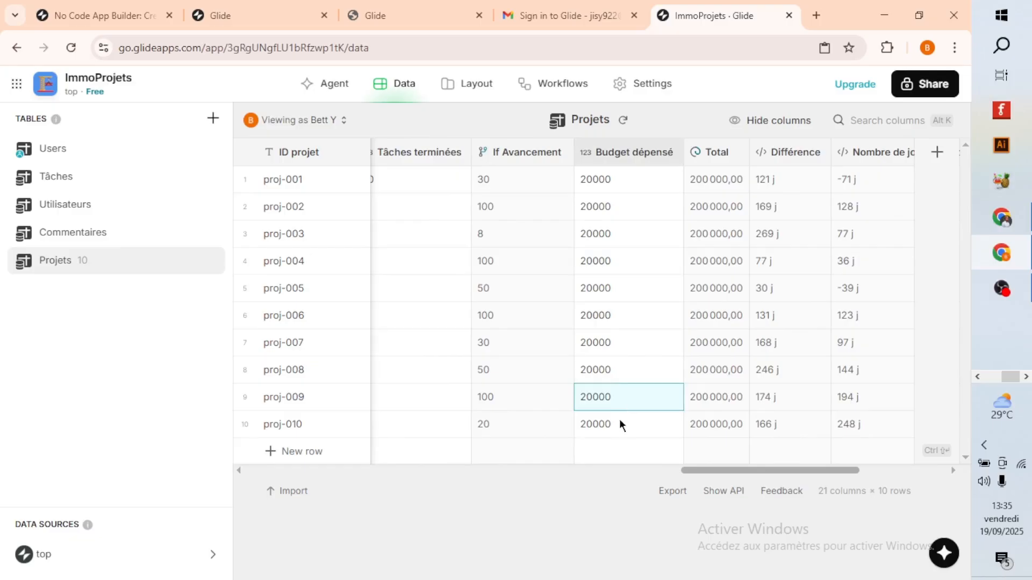
{"action": "left_click", "coordinate": [612, 235]}
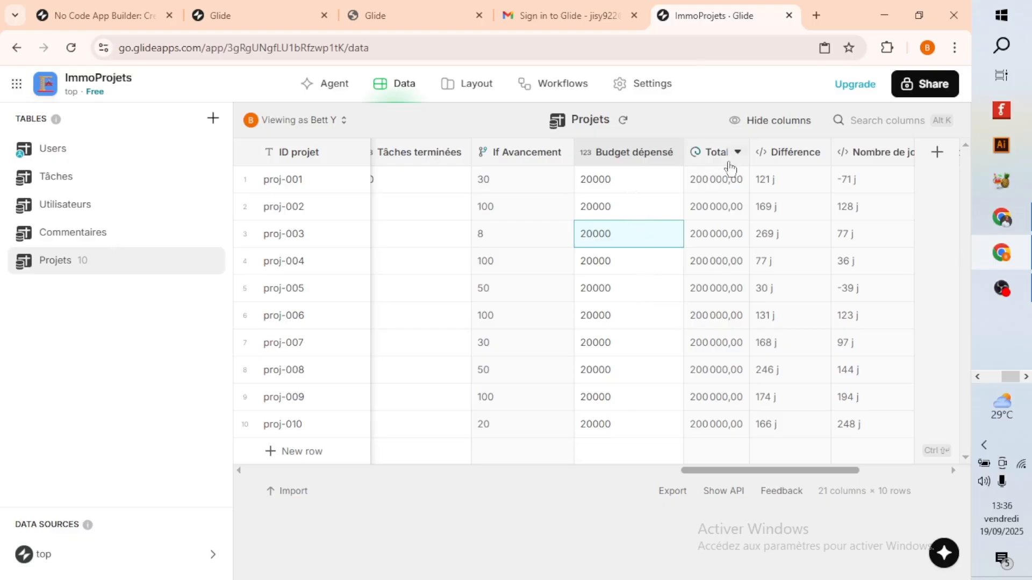
Configure the Total rollup column to summarize the Budget dépensé values of the Projets table by Sum.
{"action": "left_click", "coordinate": [708, 154]}
{"action": "left_click", "coordinate": [708, 155]}
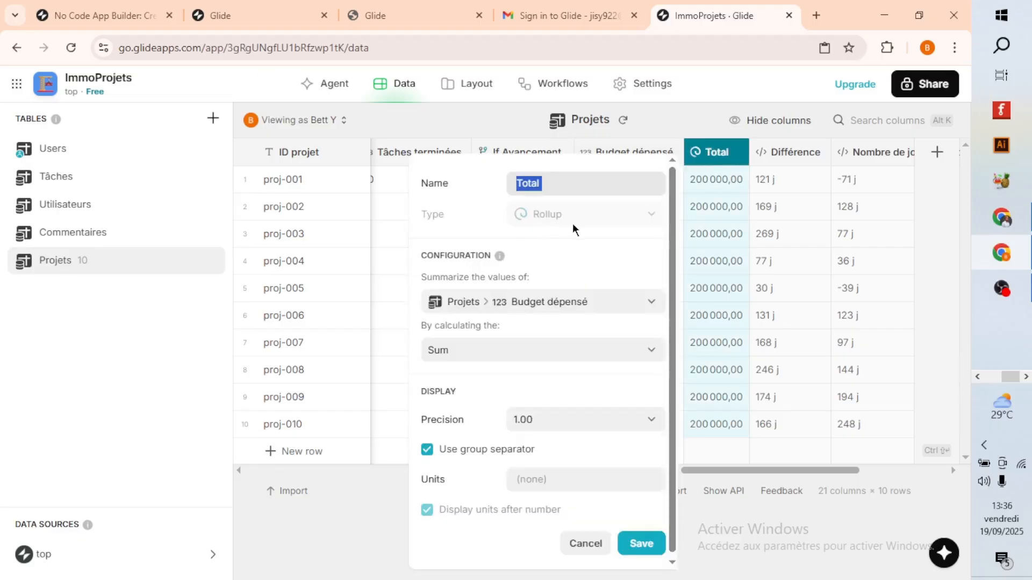
{"action": "left_click", "coordinate": [594, 313]}
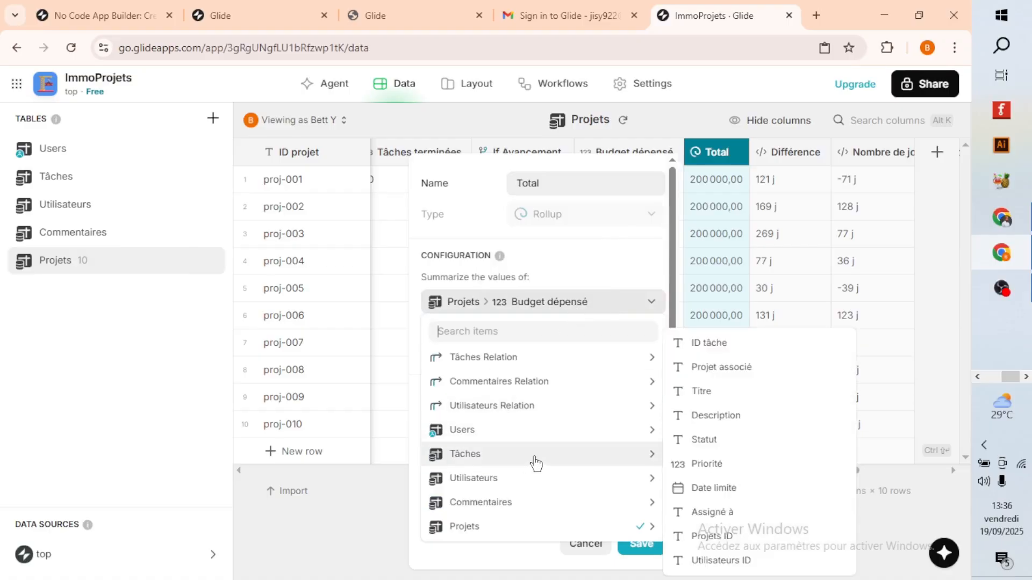
{"action": "mouse_move", "coordinate": [514, 534]}
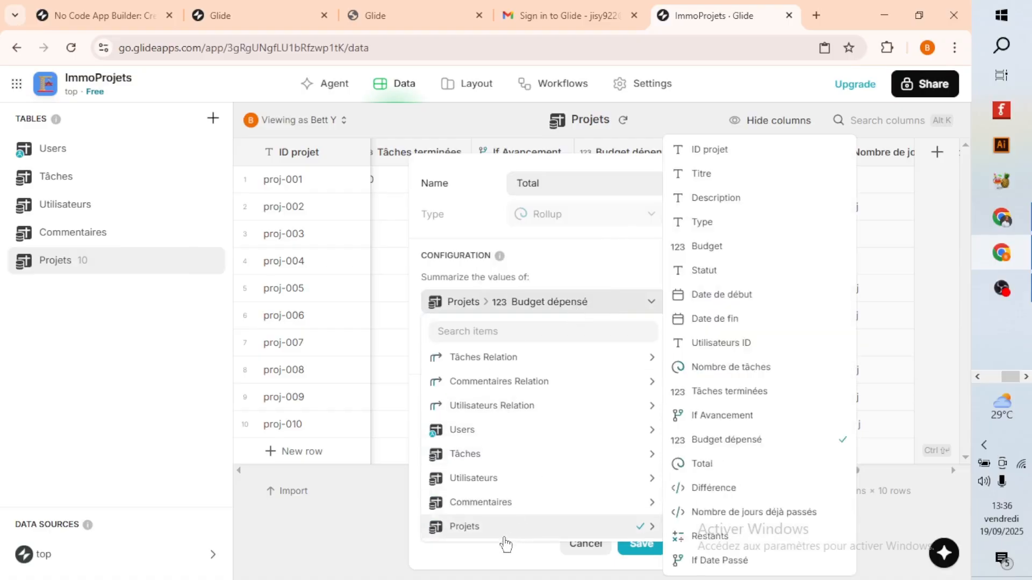
{"action": "left_click", "coordinate": [740, 439]}
{"action": "left_click", "coordinate": [505, 363]}
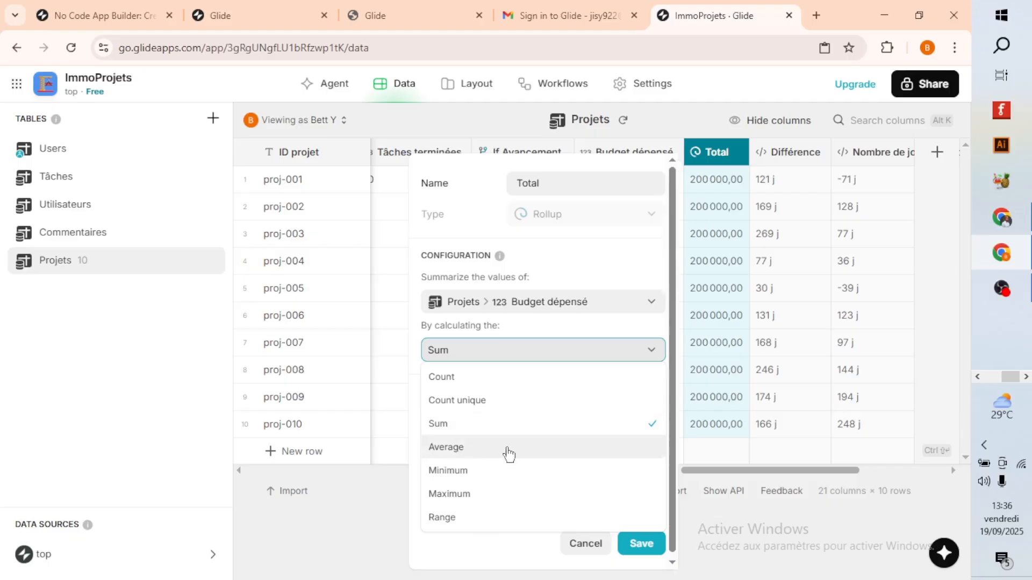
{"action": "left_click", "coordinate": [498, 427]}
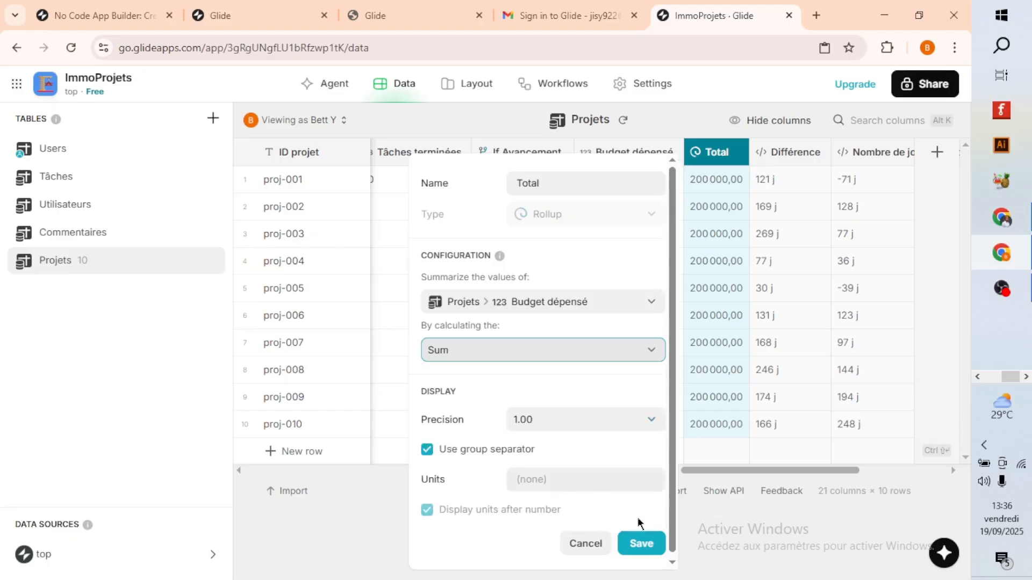
Try the Average and Count calculations for the Total rollup, and return it to Sum.
{"action": "left_click", "coordinate": [532, 356]}
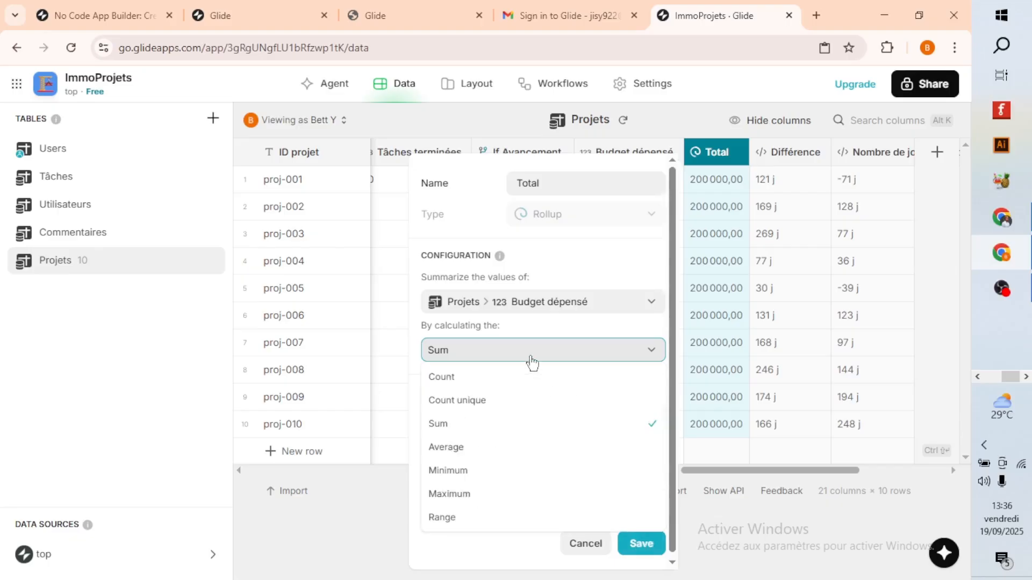
{"action": "left_click", "coordinate": [495, 449]}
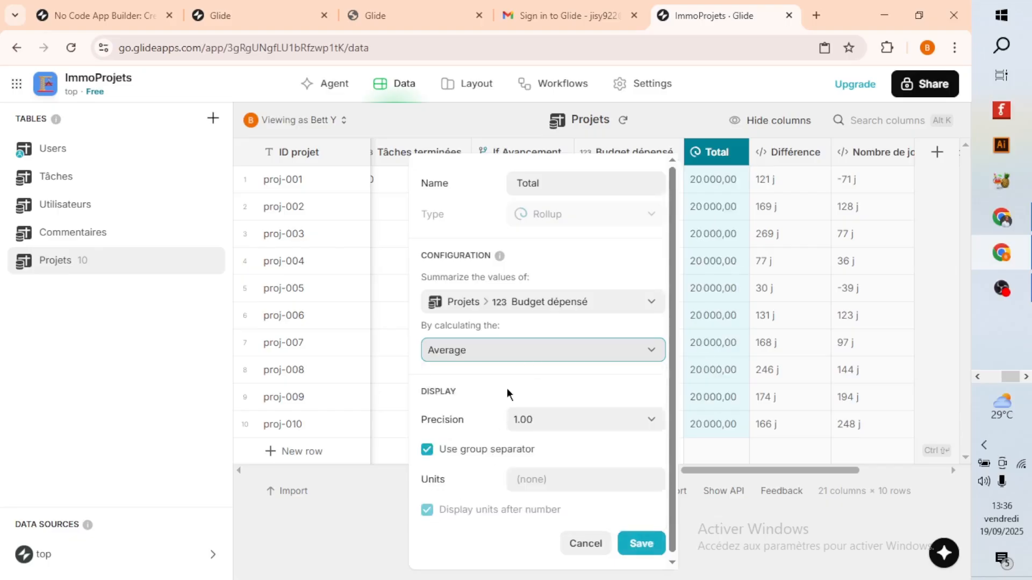
{"action": "left_click", "coordinate": [515, 355]}
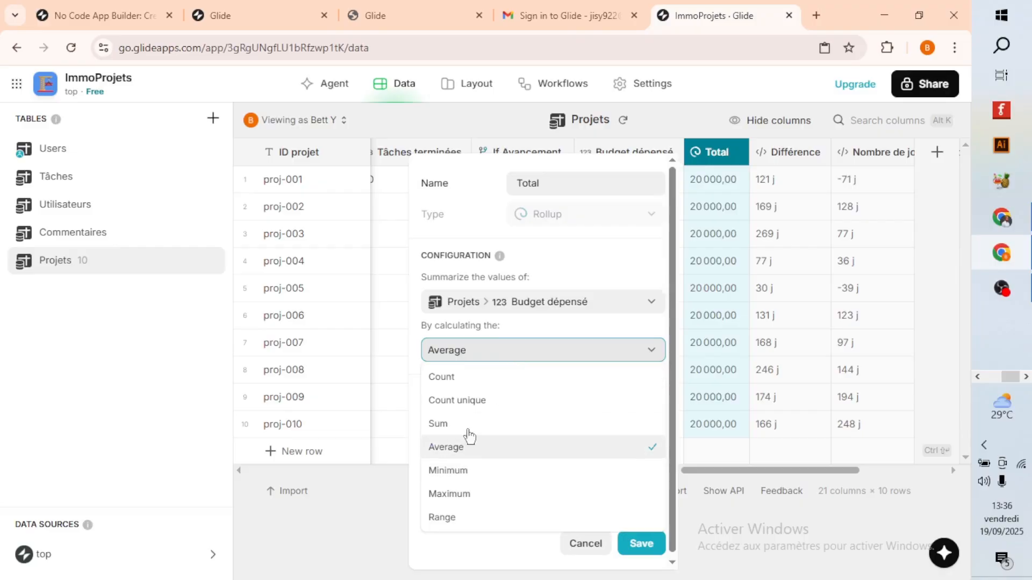
{"action": "left_click", "coordinate": [463, 377]}
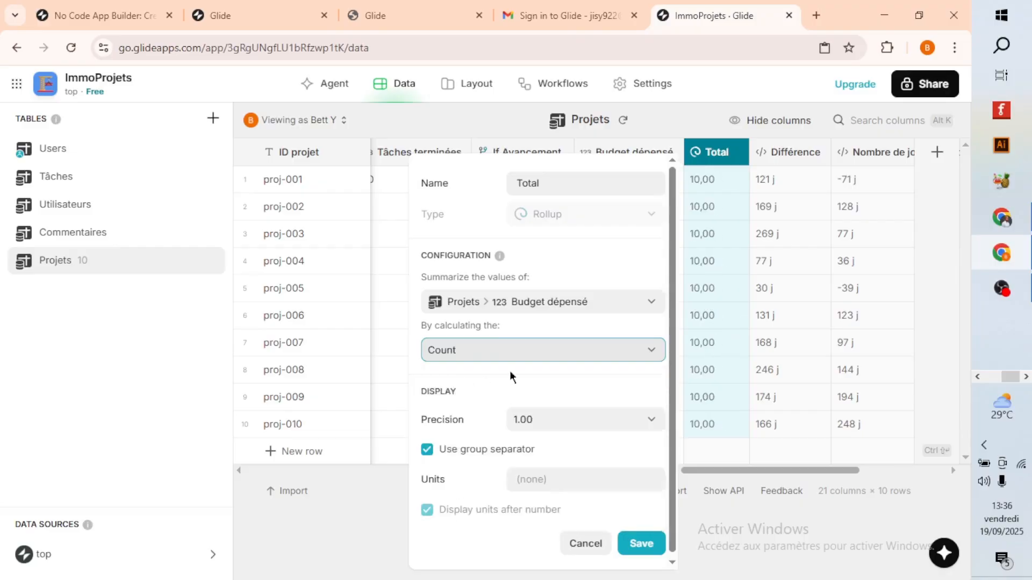
{"action": "left_click", "coordinate": [521, 356]}
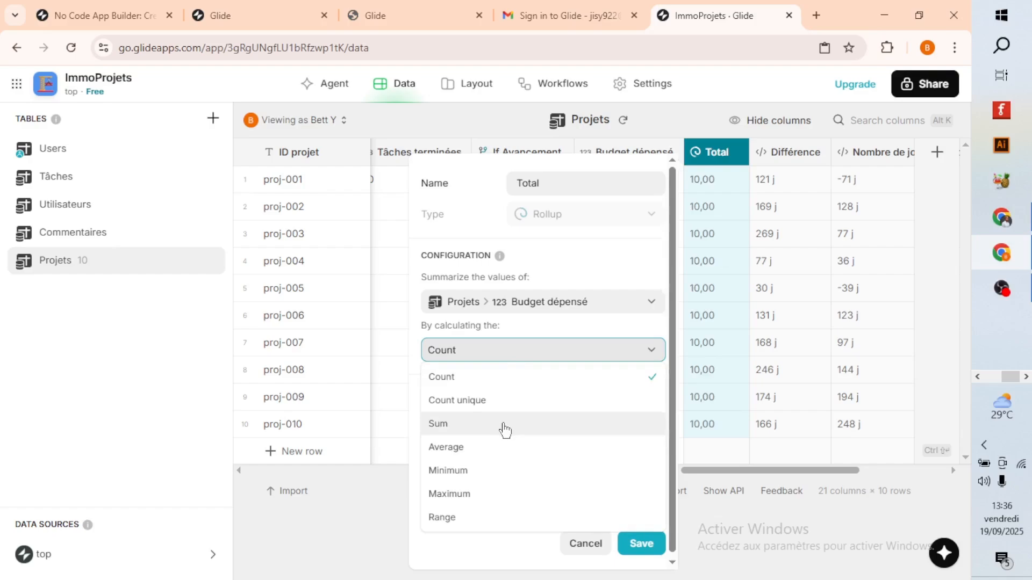
{"action": "left_click", "coordinate": [504, 428]}
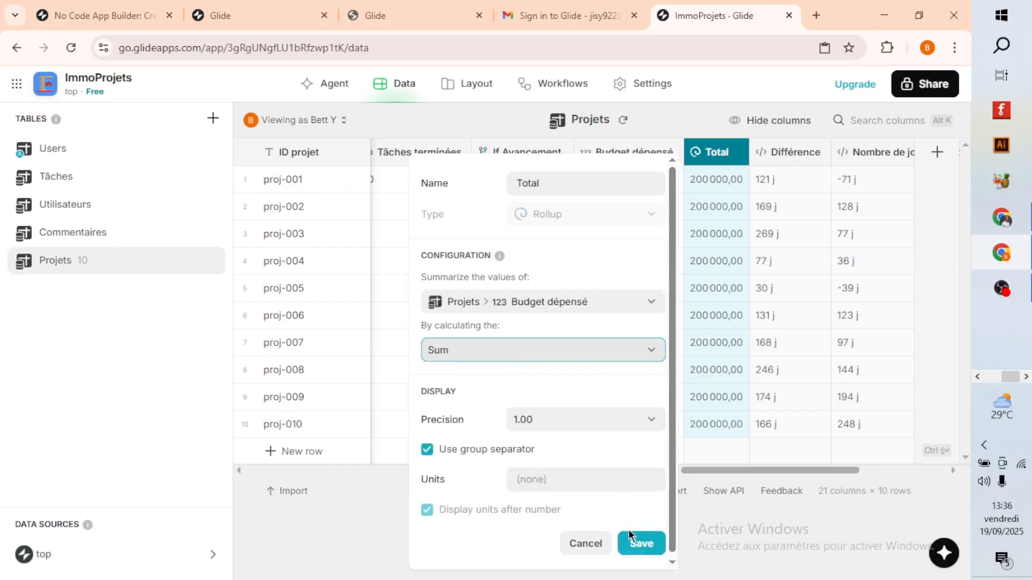
Try a display precision of 1 for the Total column and restore the precision of 1.00.
{"action": "left_click", "coordinate": [586, 422]}
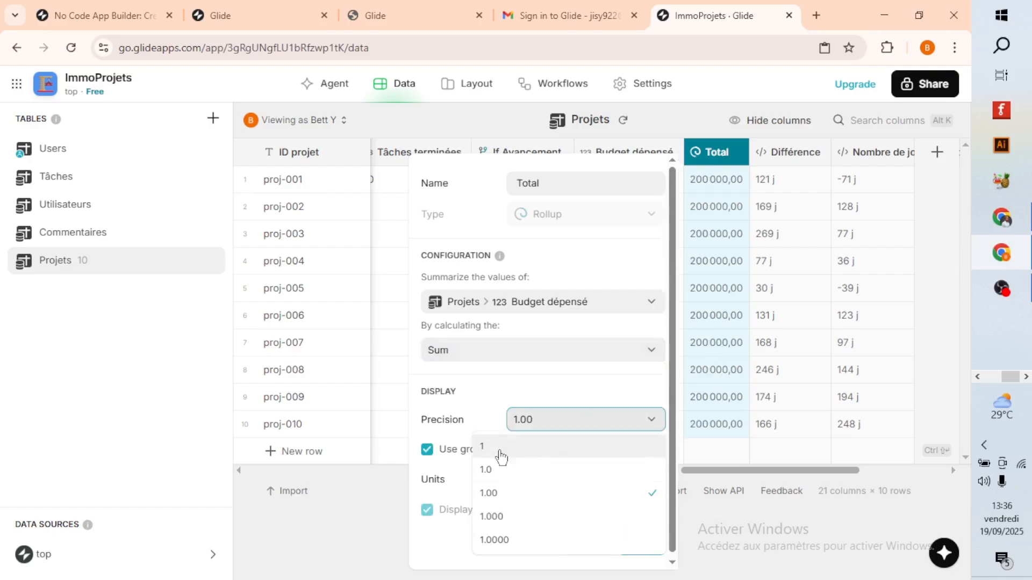
{"action": "left_click", "coordinate": [503, 454]}
{"action": "left_click", "coordinate": [586, 433]}
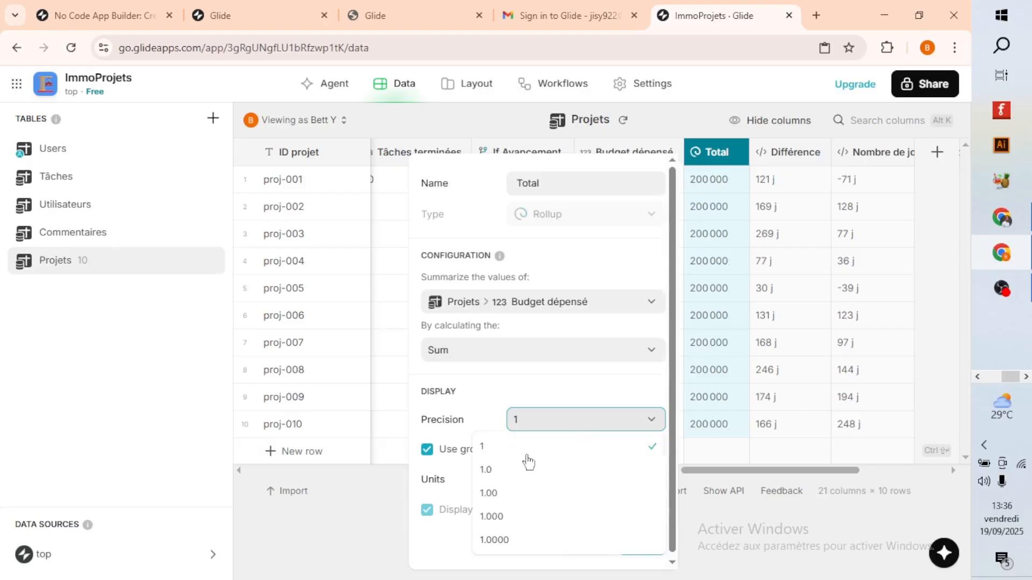
{"action": "left_click", "coordinate": [509, 492]}
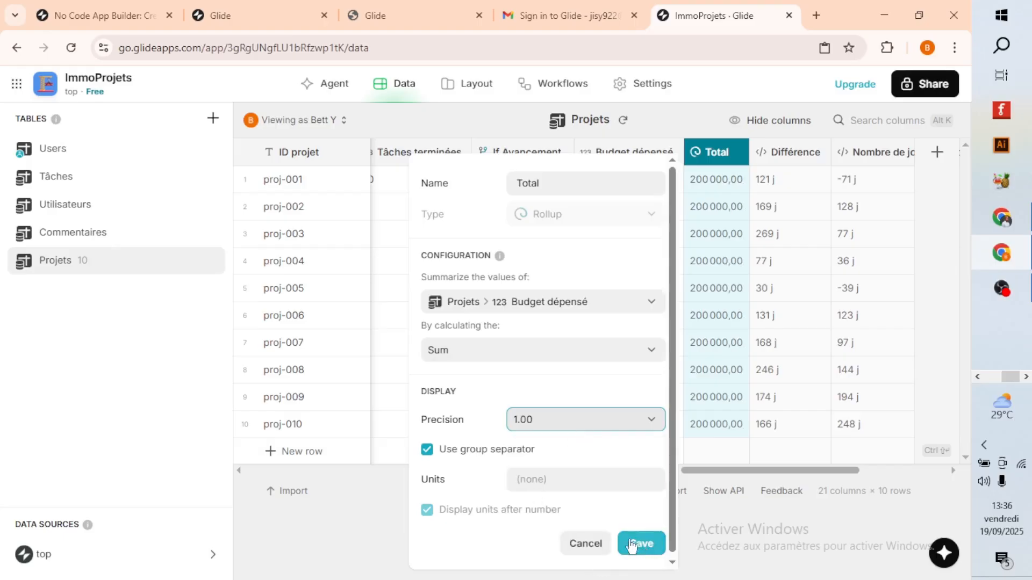
Try Euro as the Total column's unit, clear the unit again and save the column.
{"action": "left_click", "coordinate": [535, 473]}
{"action": "type", "text": "Euro"}
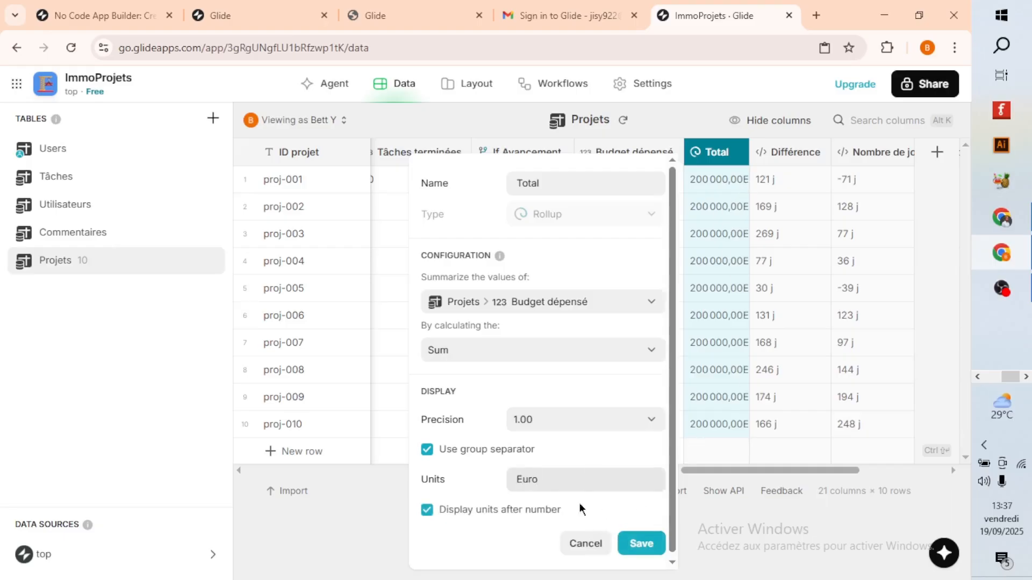
{"action": "left_click_drag", "start_coordinate": [543, 475], "coordinate": [512, 472]}
{"action": "key", "text": "BackSpace"}
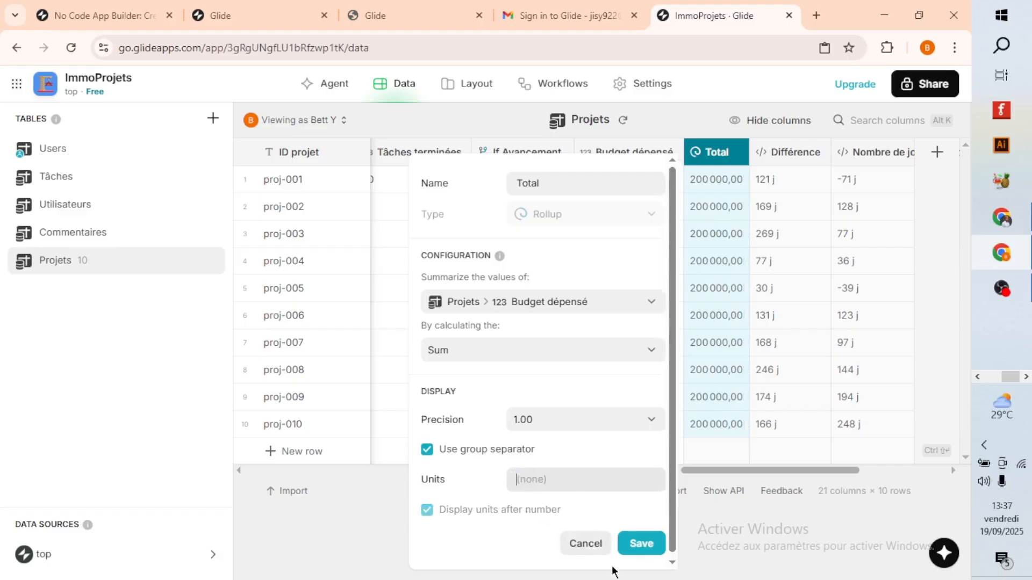
{"action": "left_click", "coordinate": [641, 544]}
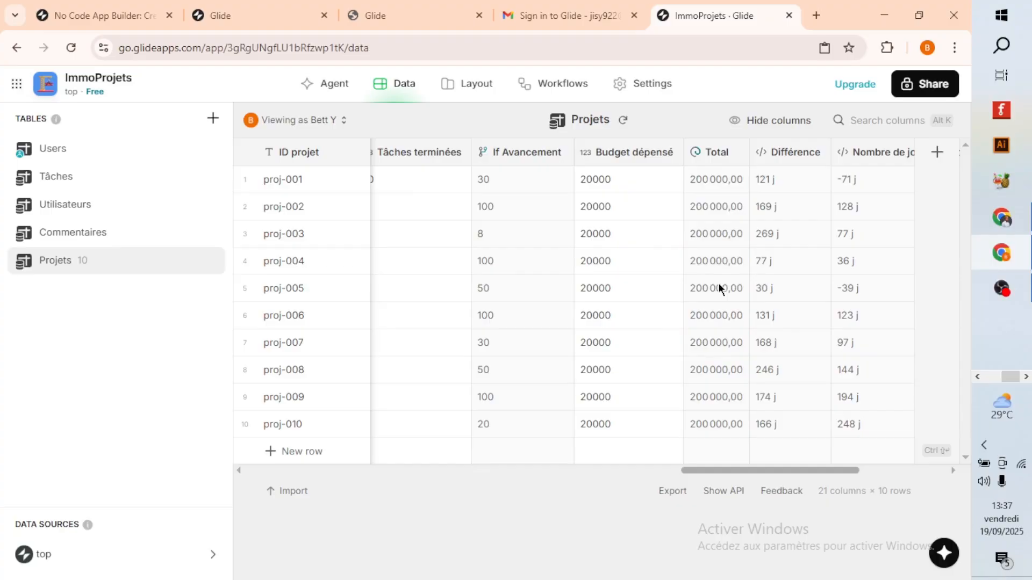
Set the value of the Big Numbers item on Tableau de bord to the Total column and enter an item name starting with "To".
{"action": "left_click", "coordinate": [448, 86]}
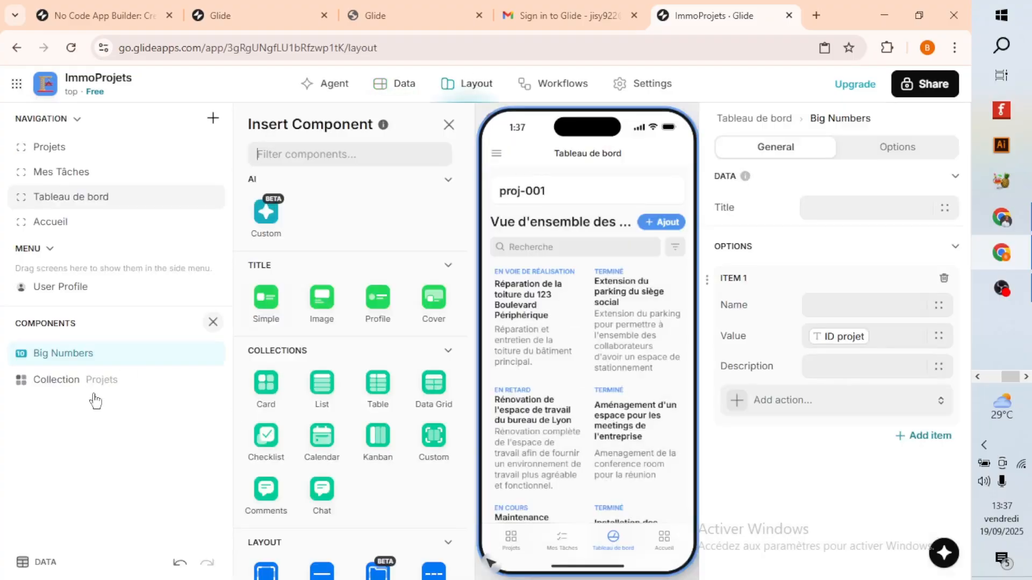
{"action": "left_click", "coordinate": [91, 355]}
{"action": "left_click", "coordinate": [883, 339]}
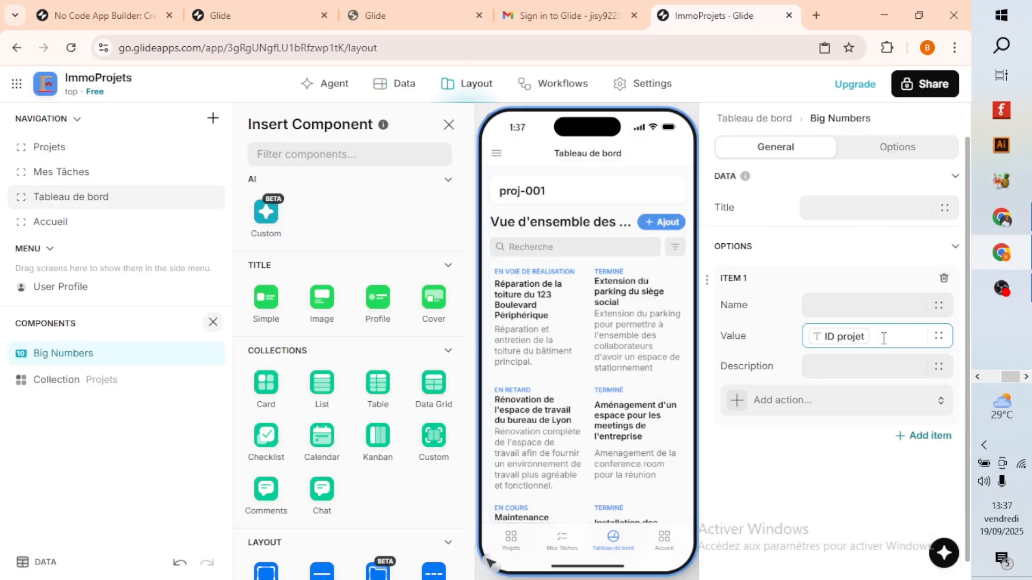
{"action": "key", "text": "BackSpace"}
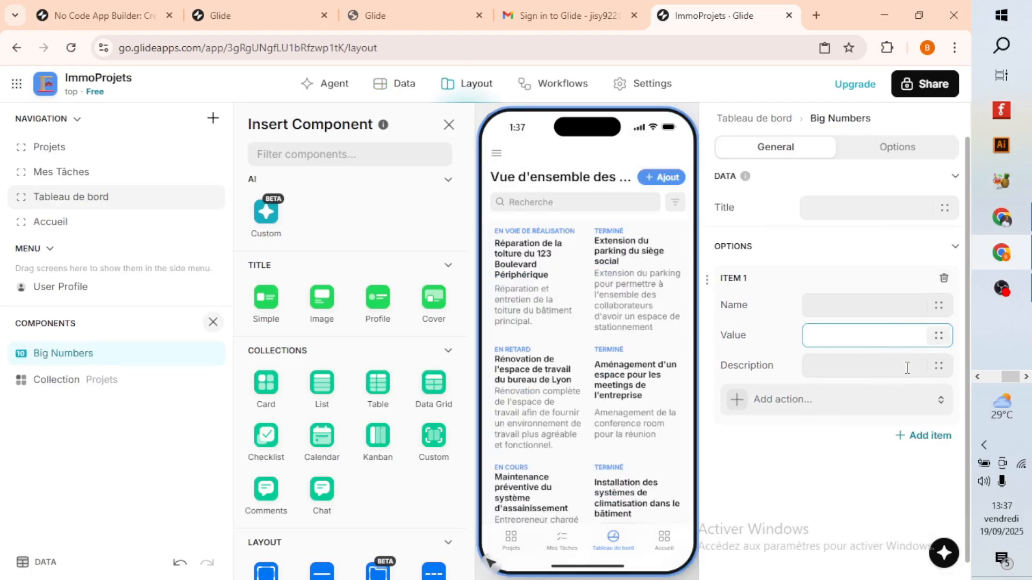
{"action": "left_click", "coordinate": [938, 336]}
{"action": "scroll", "coordinate": [875, 447], "scroll_direction": "down", "scroll_amount": 5}
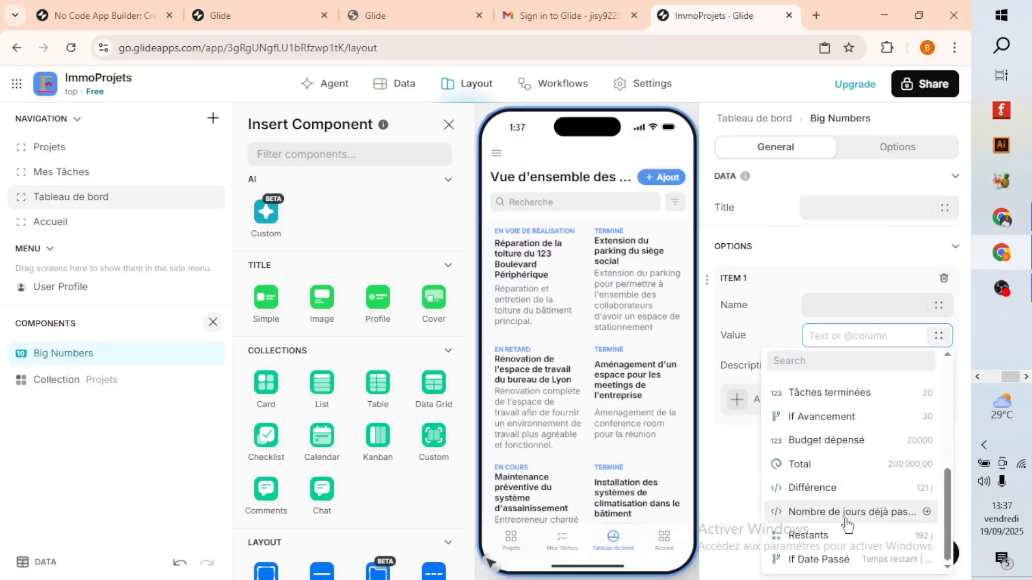
{"action": "left_click", "coordinate": [820, 466]}
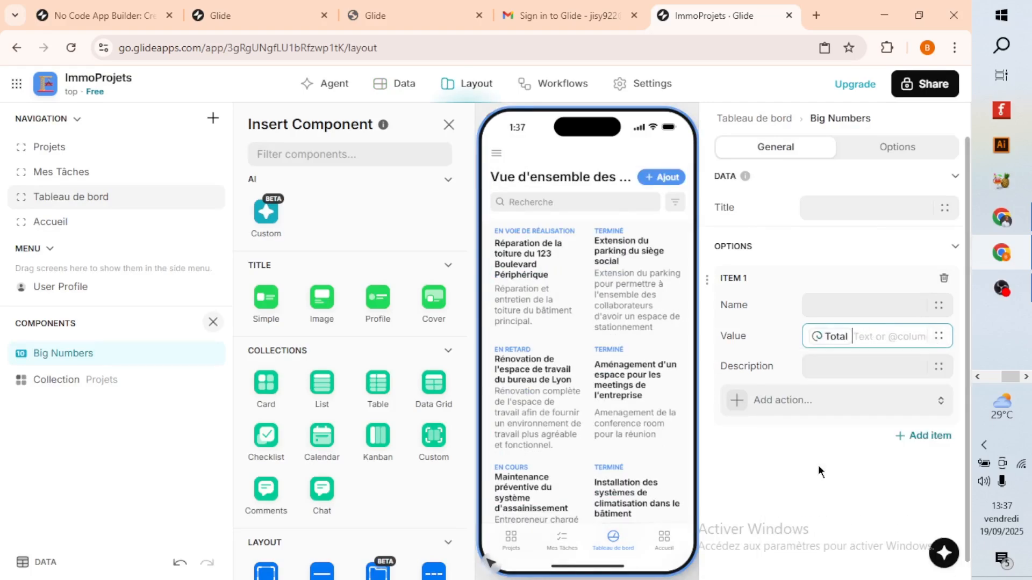
{"action": "left_click", "coordinate": [850, 303]}
{"action": "type", "text": "To"}
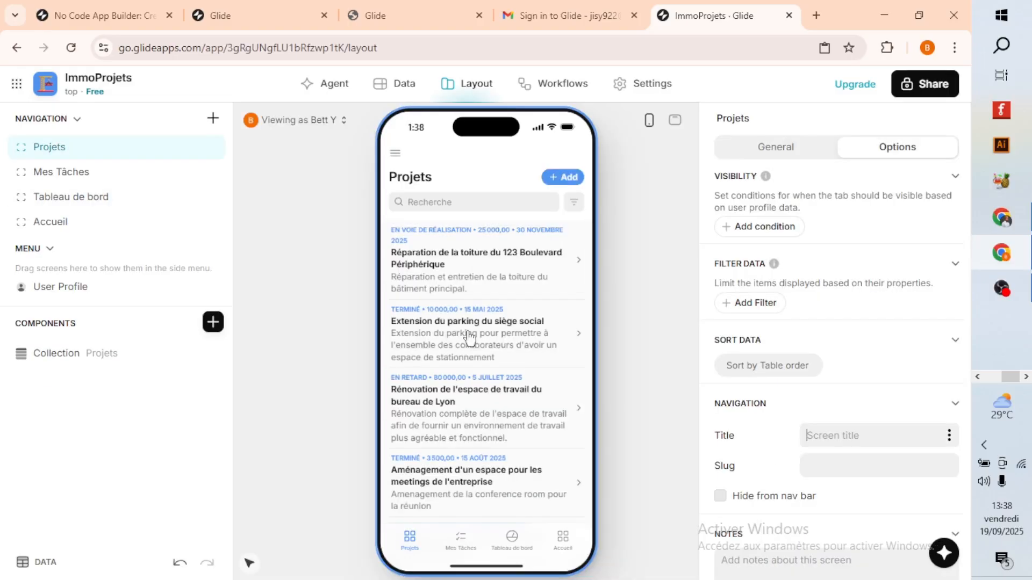
Look through the Projets list in the phone preview and open the app's sharing options.
{"action": "scroll", "coordinate": [472, 424], "scroll_direction": "down", "scroll_amount": 5}
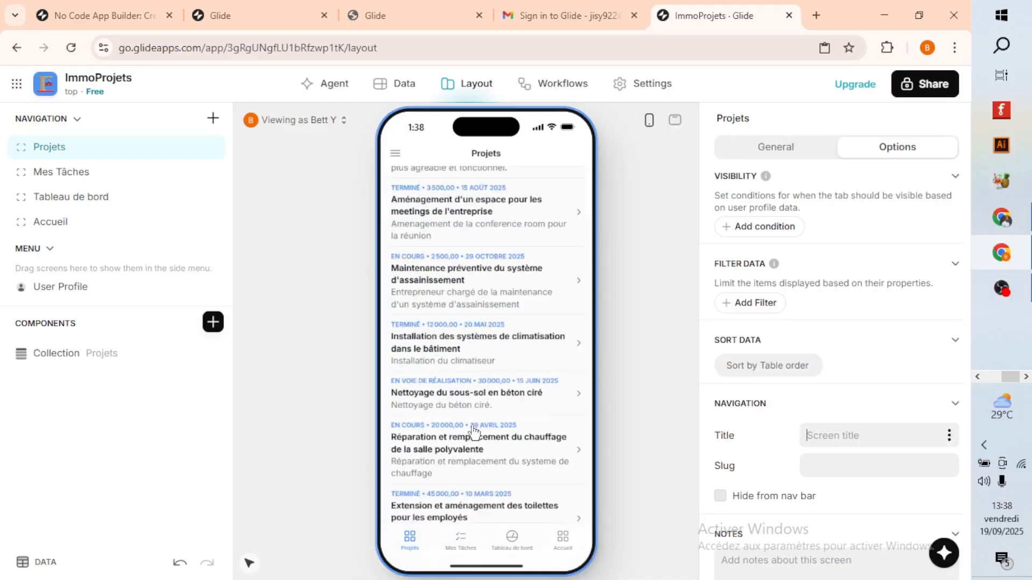
{"action": "scroll", "coordinate": [466, 433], "scroll_direction": "up", "scroll_amount": 5}
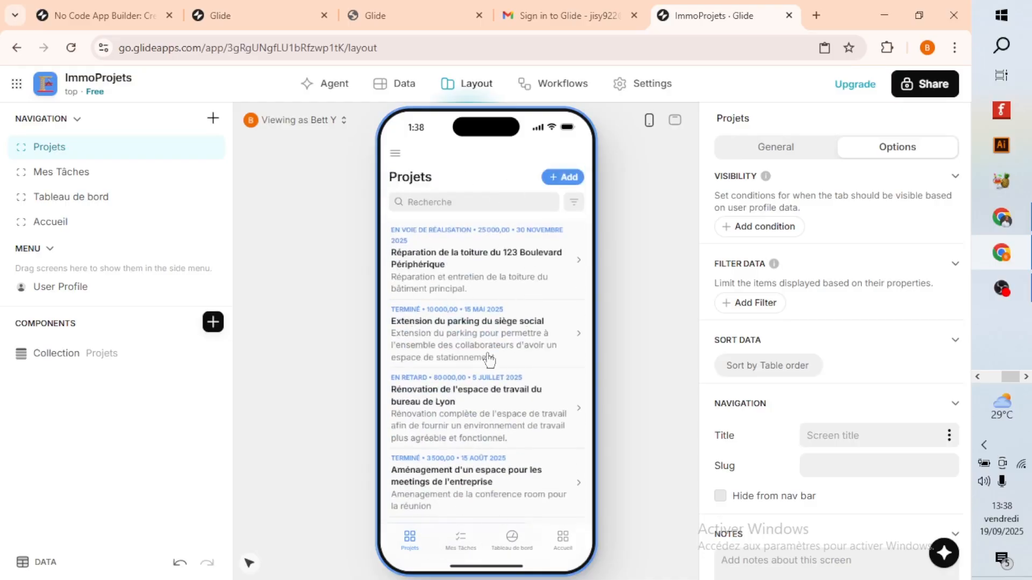
{"action": "left_click", "coordinate": [922, 86]}
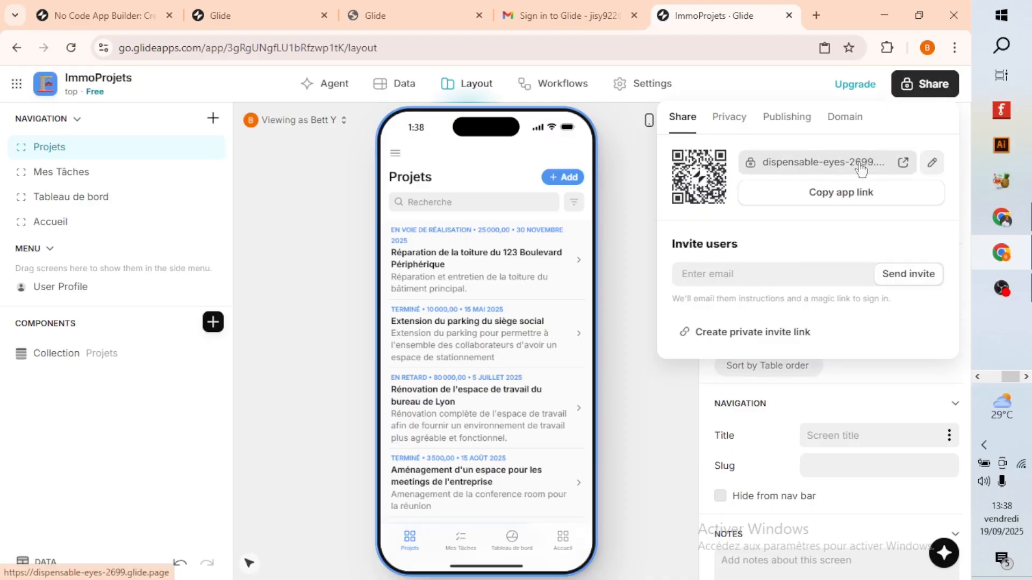
Close the sharing options and look through the Projets, Mes Tâches and Tableau de bord screens in the phone preview.
{"action": "left_click", "coordinate": [624, 234]}
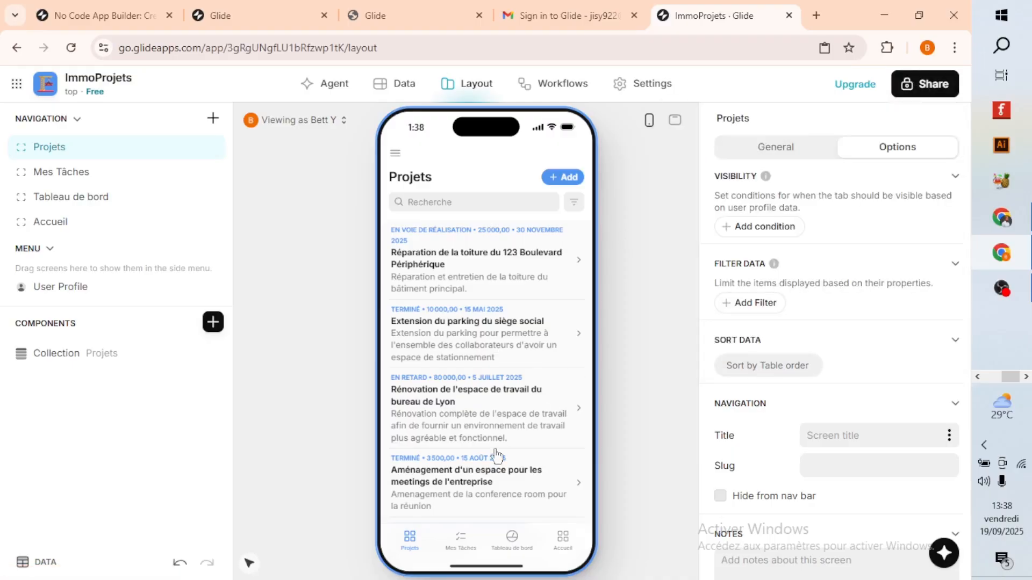
{"action": "scroll", "coordinate": [495, 455], "scroll_direction": "down", "scroll_amount": 3}
{"action": "scroll", "coordinate": [484, 490], "scroll_direction": "up", "scroll_amount": 3}
{"action": "left_click", "coordinate": [466, 551]}
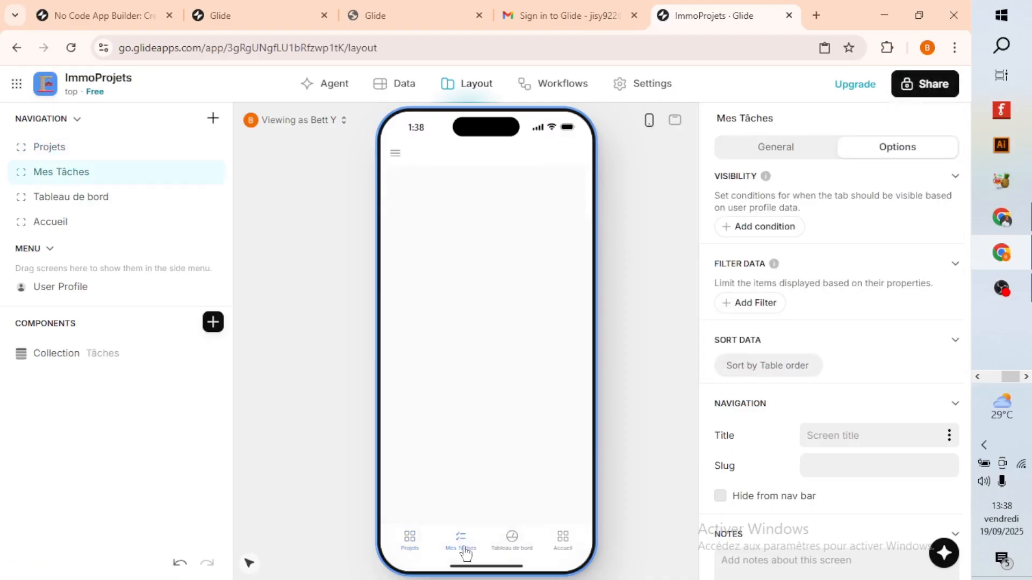
{"action": "left_click", "coordinate": [513, 546]}
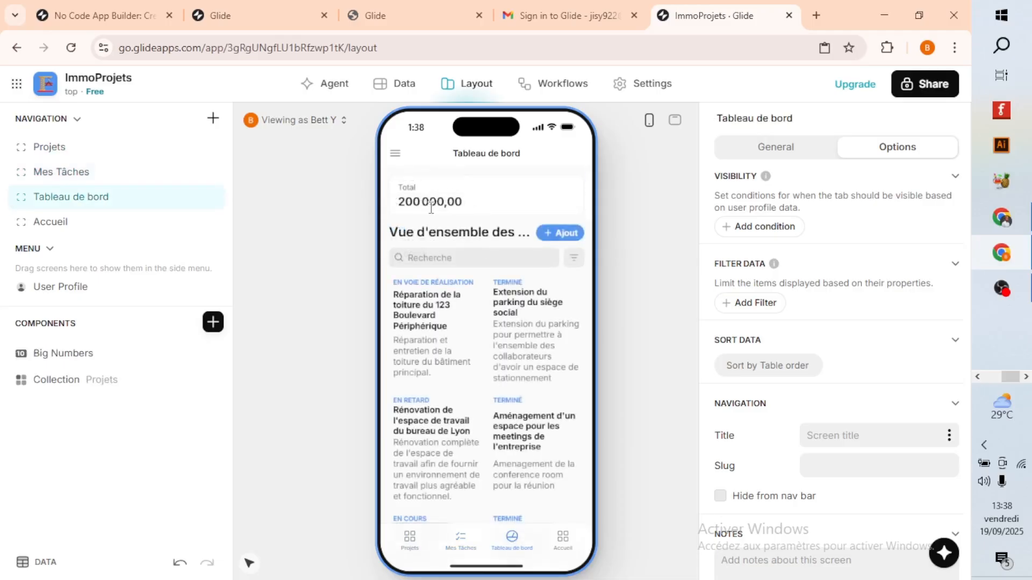
Try hiding the Tableau de bord screen and make it visible again.
{"action": "left_click", "coordinate": [212, 197]}
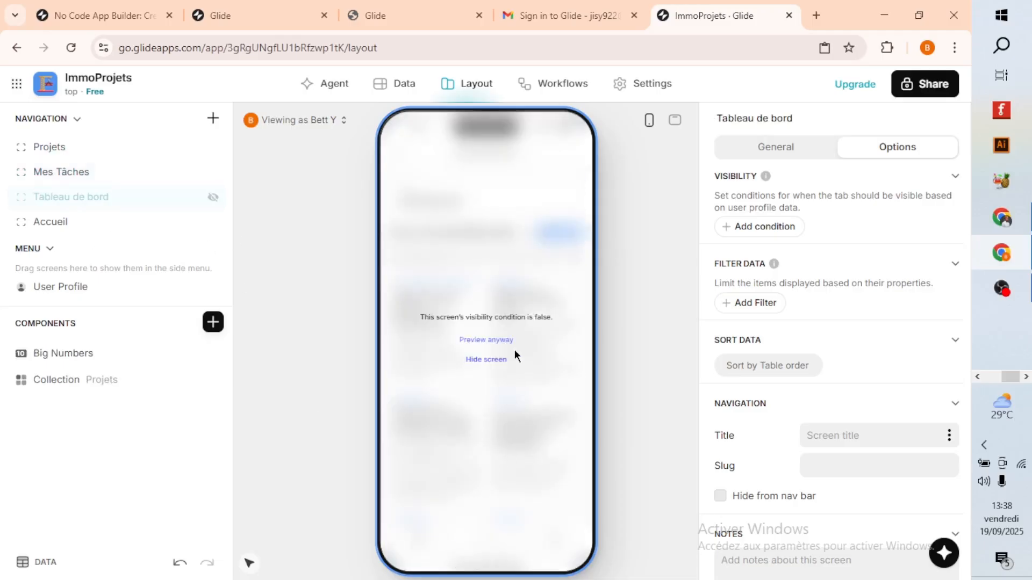
{"action": "left_click", "coordinate": [213, 197]}
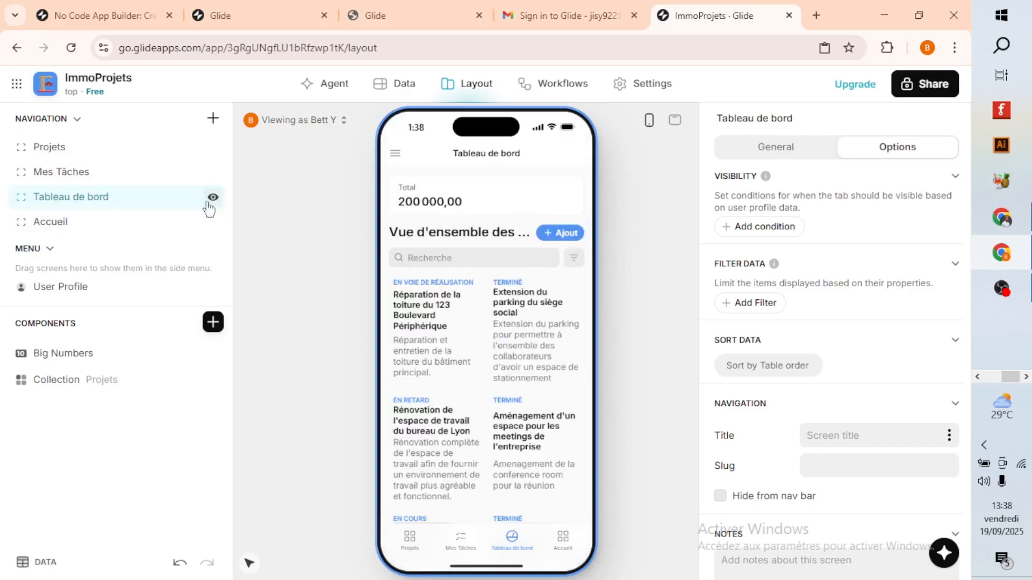
Look through the Mes Tâches list in the preview and hide the Tableau de bord screen from the app's navigation.
{"action": "left_click", "coordinate": [105, 177]}
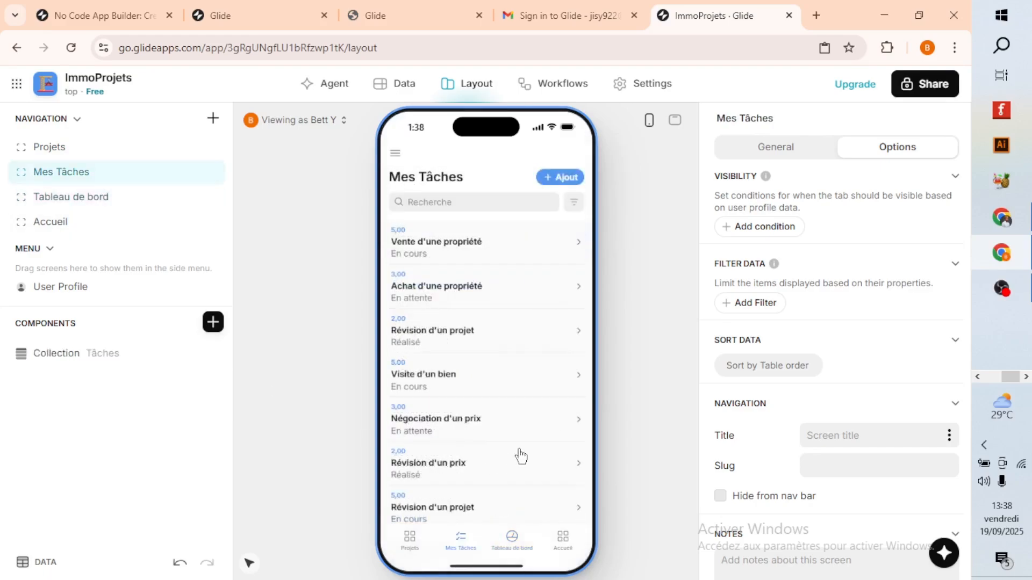
{"action": "scroll", "coordinate": [509, 340], "scroll_direction": "down", "scroll_amount": 3}
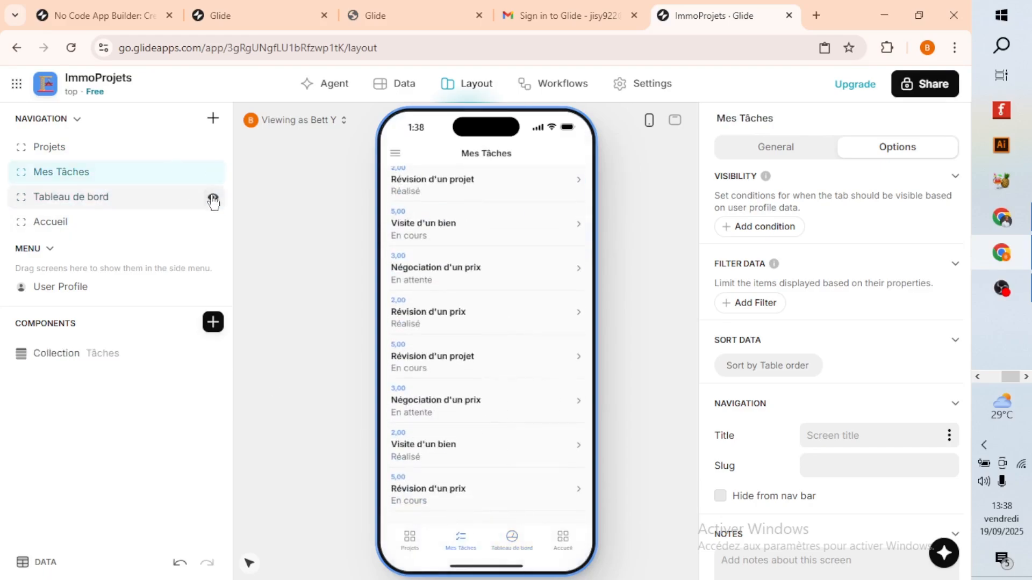
{"action": "left_click", "coordinate": [213, 197]}
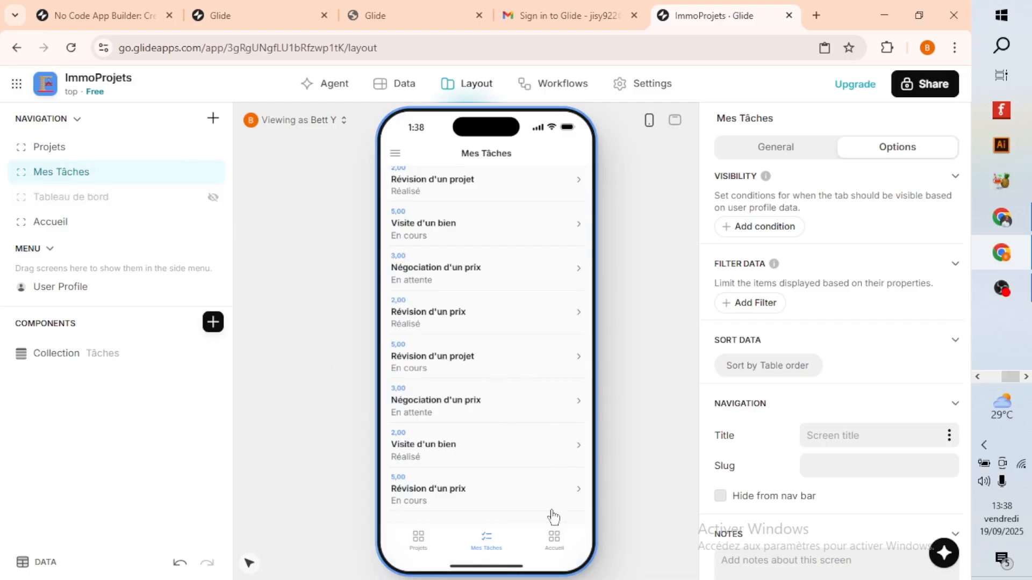
Examine the Kanban board on the Accueil screen in the phone preview.
{"action": "left_click", "coordinate": [554, 538]}
{"action": "scroll", "coordinate": [459, 290], "scroll_direction": "down", "scroll_amount": 3}
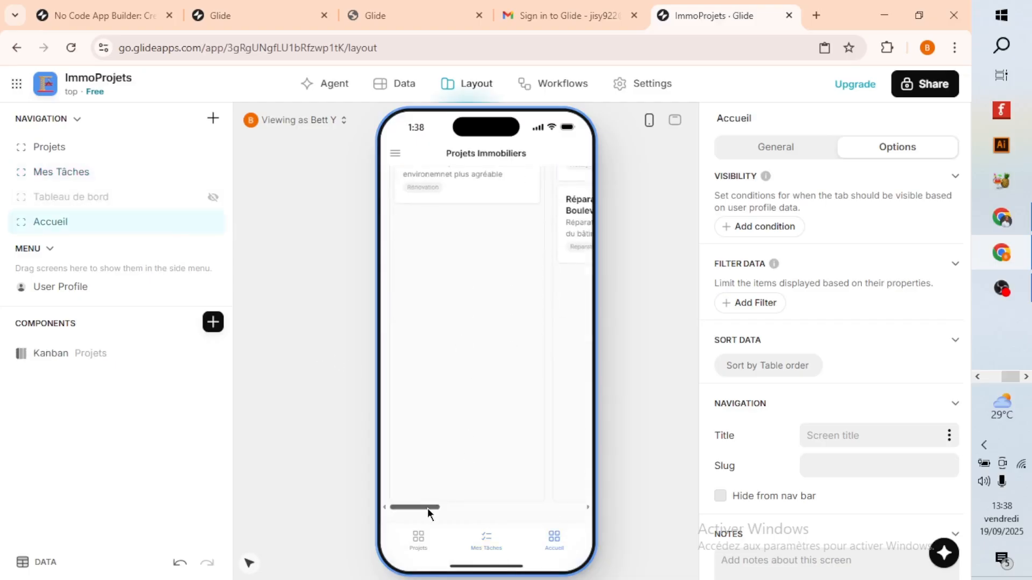
{"action": "left_click_drag", "start_coordinate": [430, 507], "coordinate": [409, 493]}
{"action": "scroll", "coordinate": [443, 354], "scroll_direction": "up", "scroll_amount": 3}
Open the app's sharing options and view the privacy choices for who can access the app.
{"action": "left_click", "coordinate": [919, 90]}
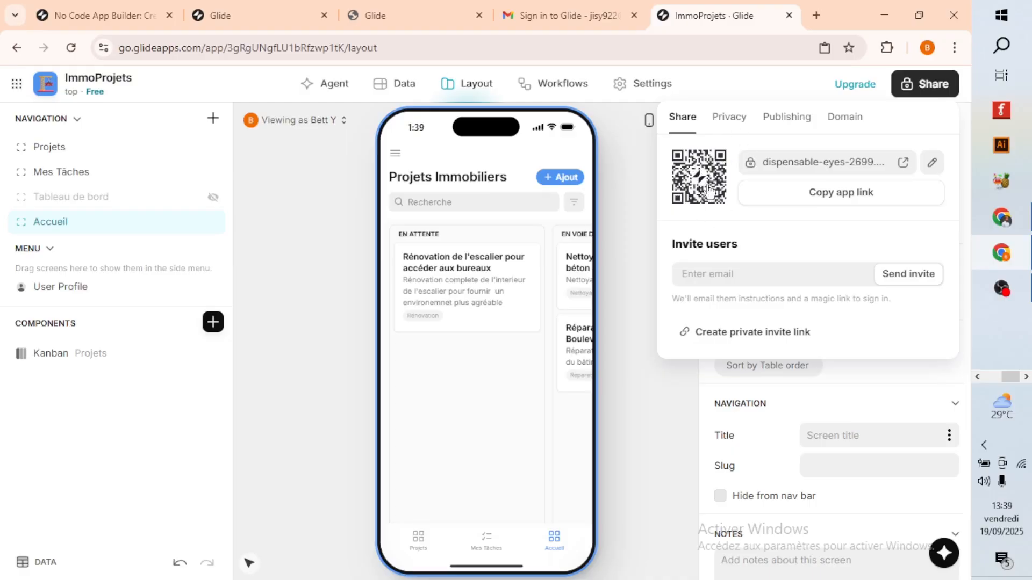
{"action": "left_click", "coordinate": [736, 123]}
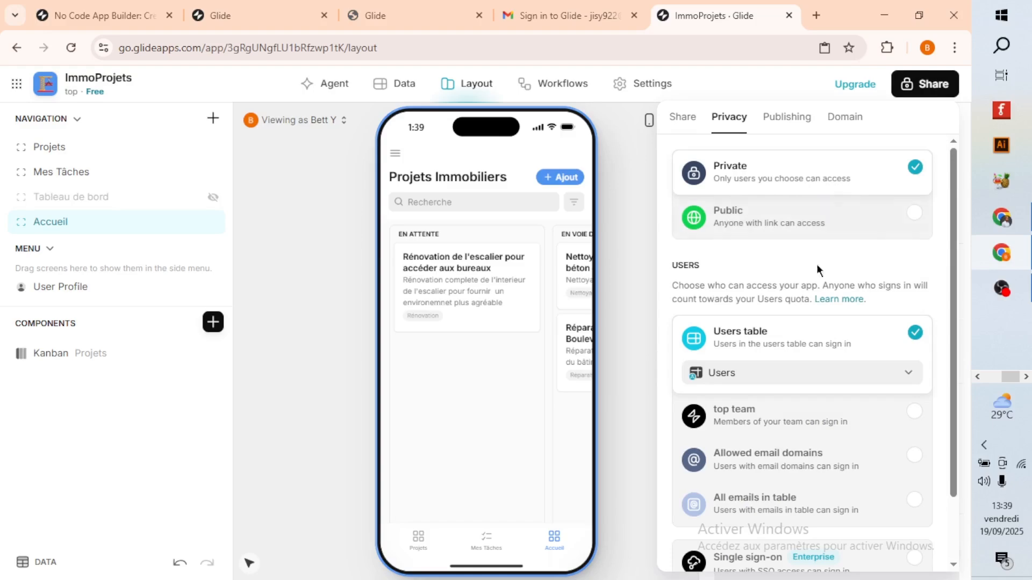
Set the app's appearance to the plum accent color and the Dark environment.
{"action": "left_click", "coordinate": [655, 85]}
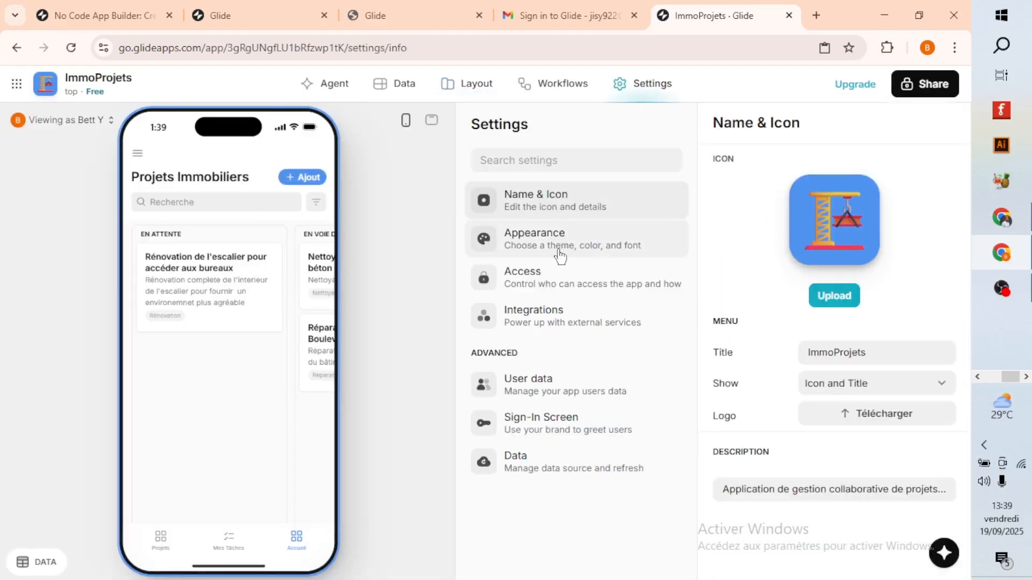
{"action": "left_click", "coordinate": [560, 252]}
{"action": "left_click", "coordinate": [752, 187]}
{"action": "left_click", "coordinate": [724, 187]}
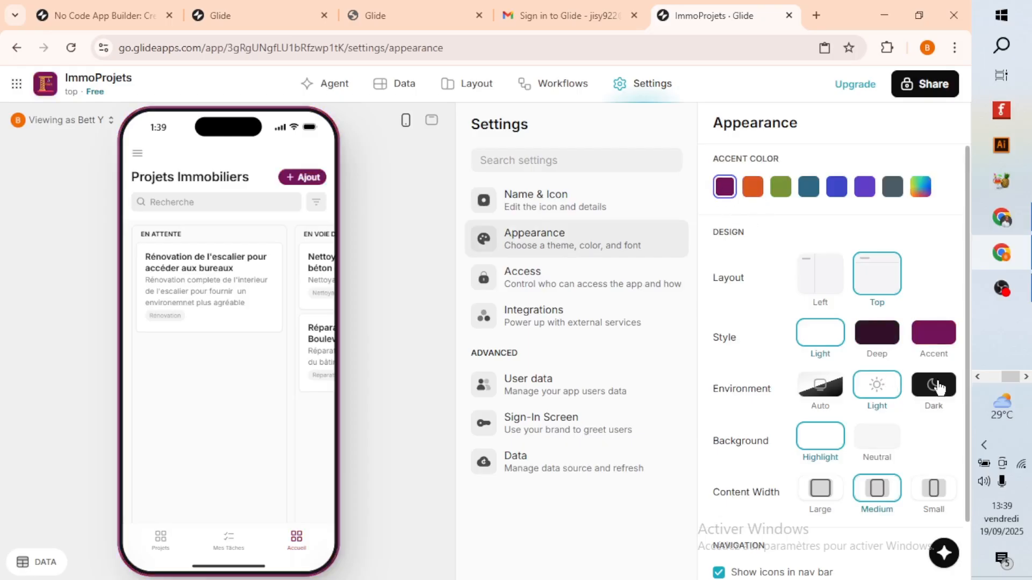
{"action": "left_click", "coordinate": [931, 397]}
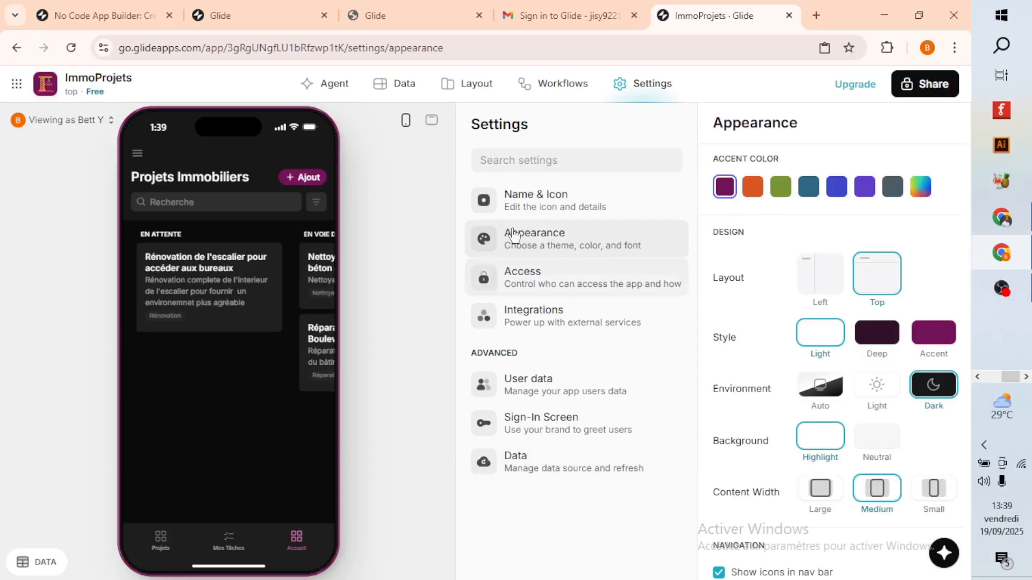
Return to the layout and look through the Projets list in the phone preview with the new appearance.
{"action": "left_click", "coordinate": [396, 94]}
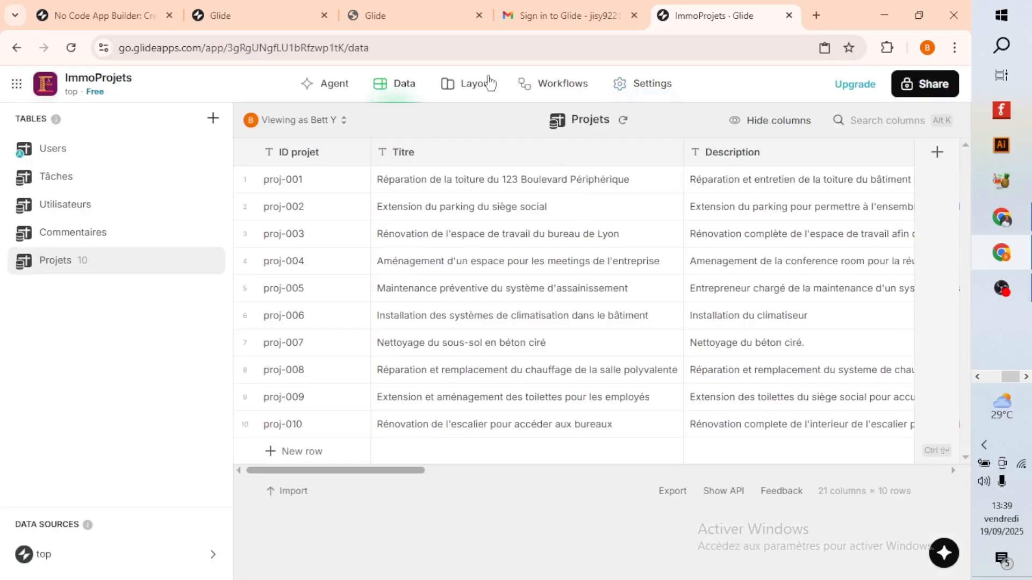
{"action": "left_click", "coordinate": [466, 83]}
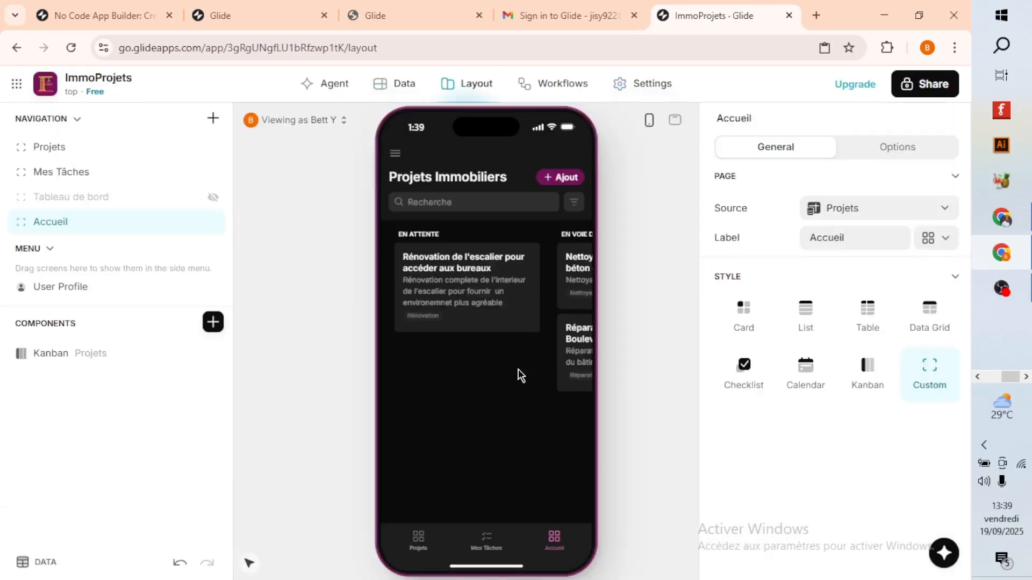
{"action": "left_click", "coordinate": [418, 539]}
{"action": "scroll", "coordinate": [501, 325], "scroll_direction": "down", "scroll_amount": 5}
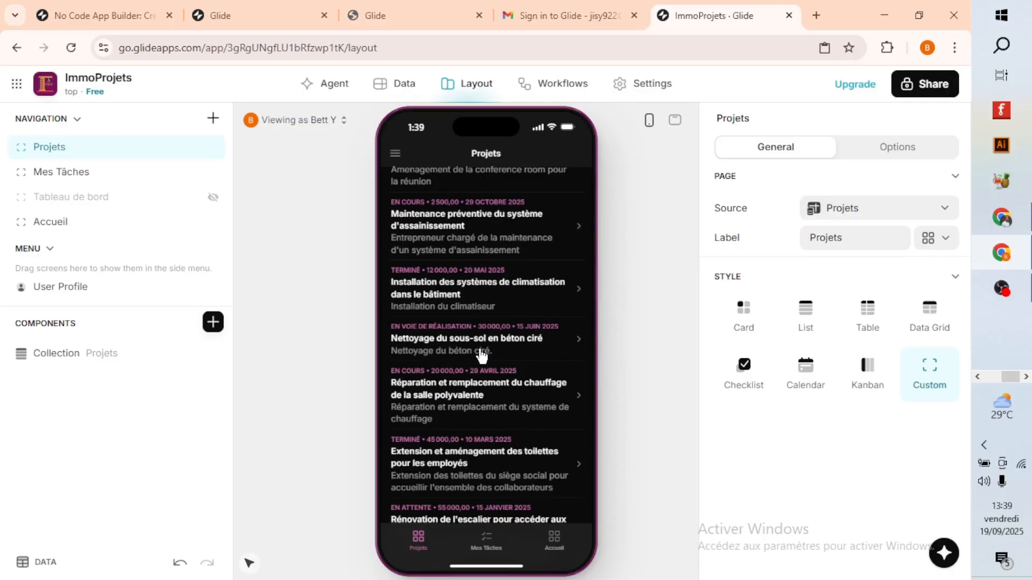
{"action": "scroll", "coordinate": [484, 409], "scroll_direction": "down", "scroll_amount": 1}
{"action": "scroll", "coordinate": [481, 411], "scroll_direction": "up", "scroll_amount": 5}
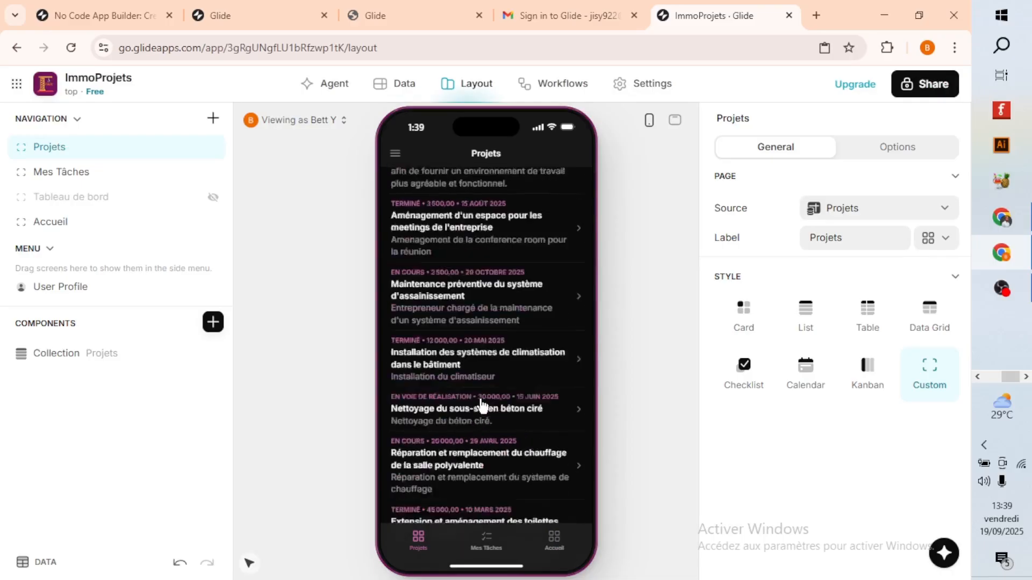
Switch the preview to the wide desktop format, expand it to the full live preview and look through the Projets list.
{"action": "left_click", "coordinate": [675, 124]}
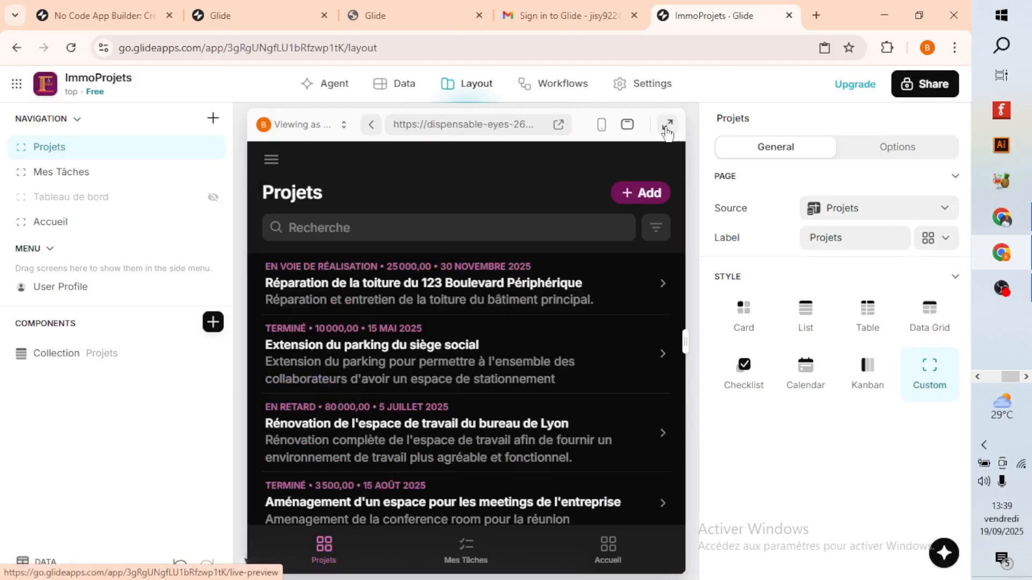
{"action": "left_click", "coordinate": [667, 122]}
{"action": "scroll", "coordinate": [597, 344], "scroll_direction": "down", "scroll_amount": 4}
{"action": "scroll", "coordinate": [591, 355], "scroll_direction": "up", "scroll_amount": 5}
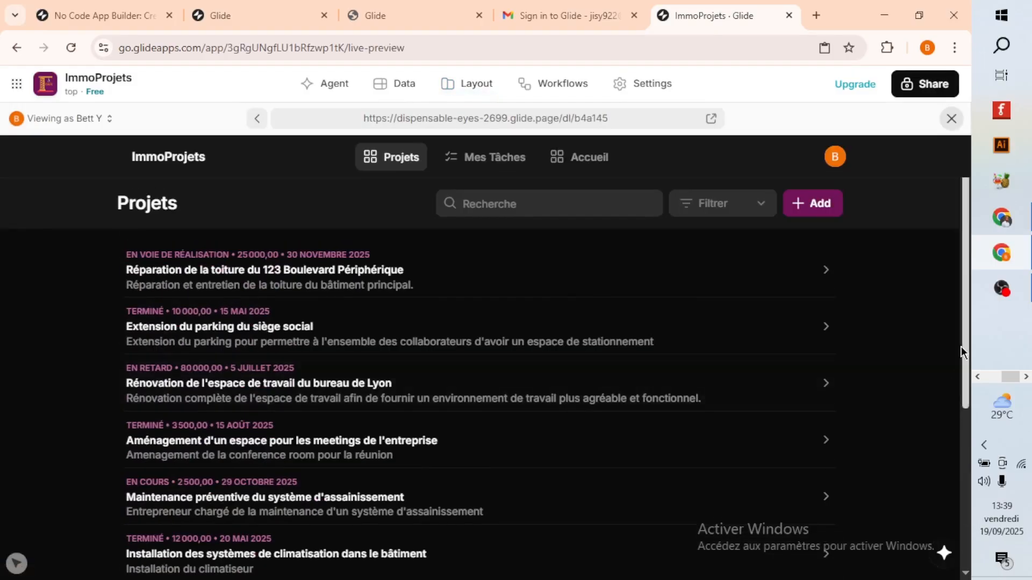